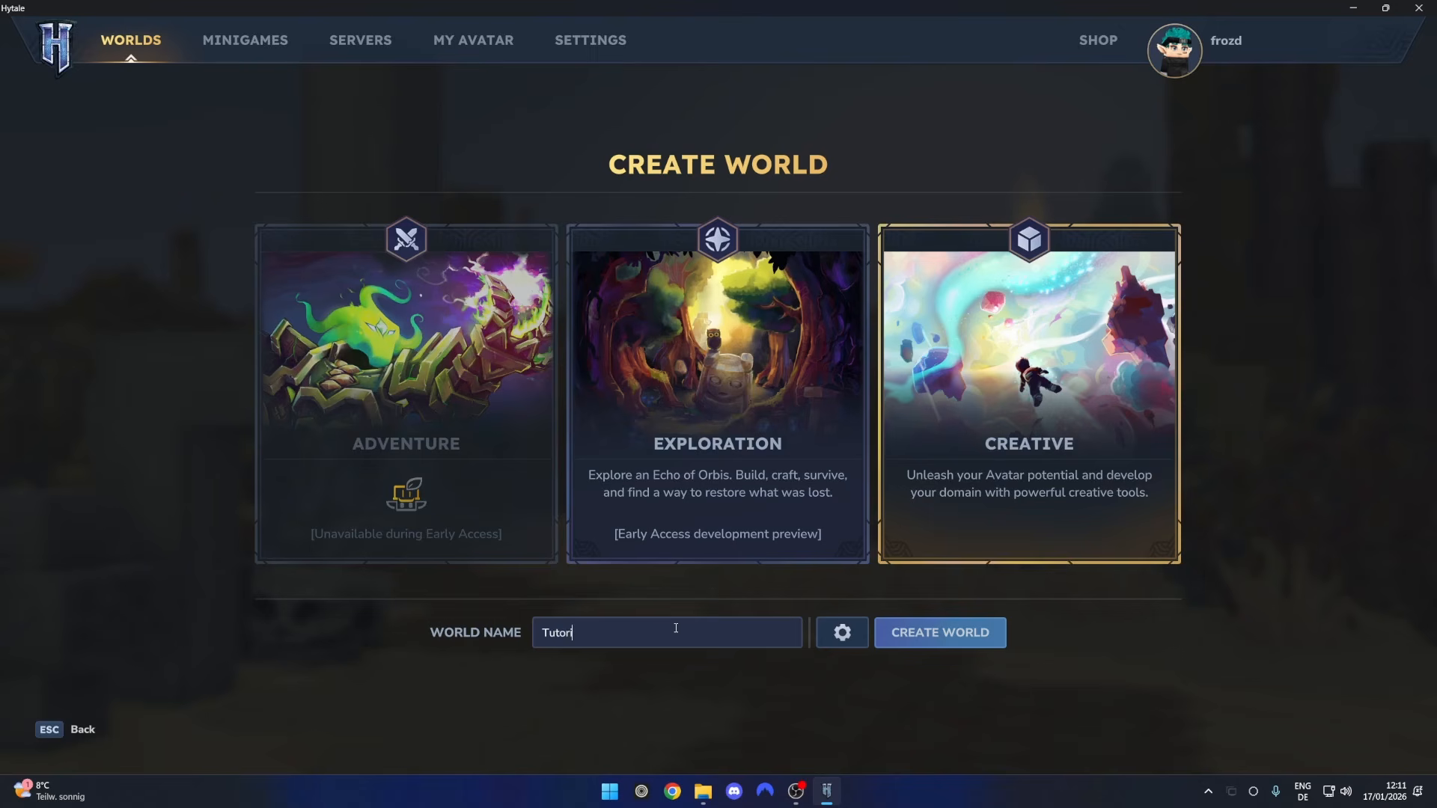
# Create the Creative world and walk through the glowing portal
pyautogui.click(940, 633)
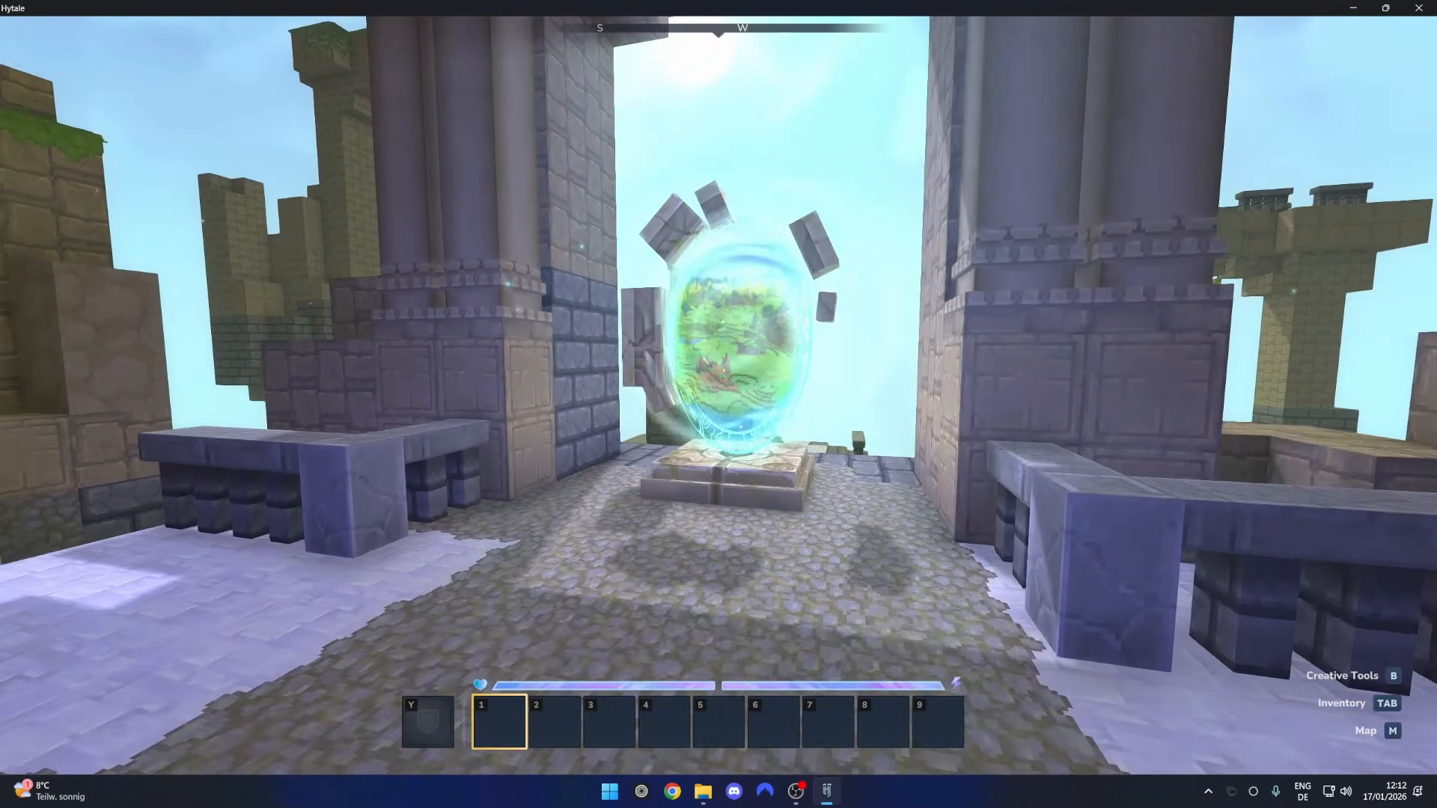
pyautogui.press('w')
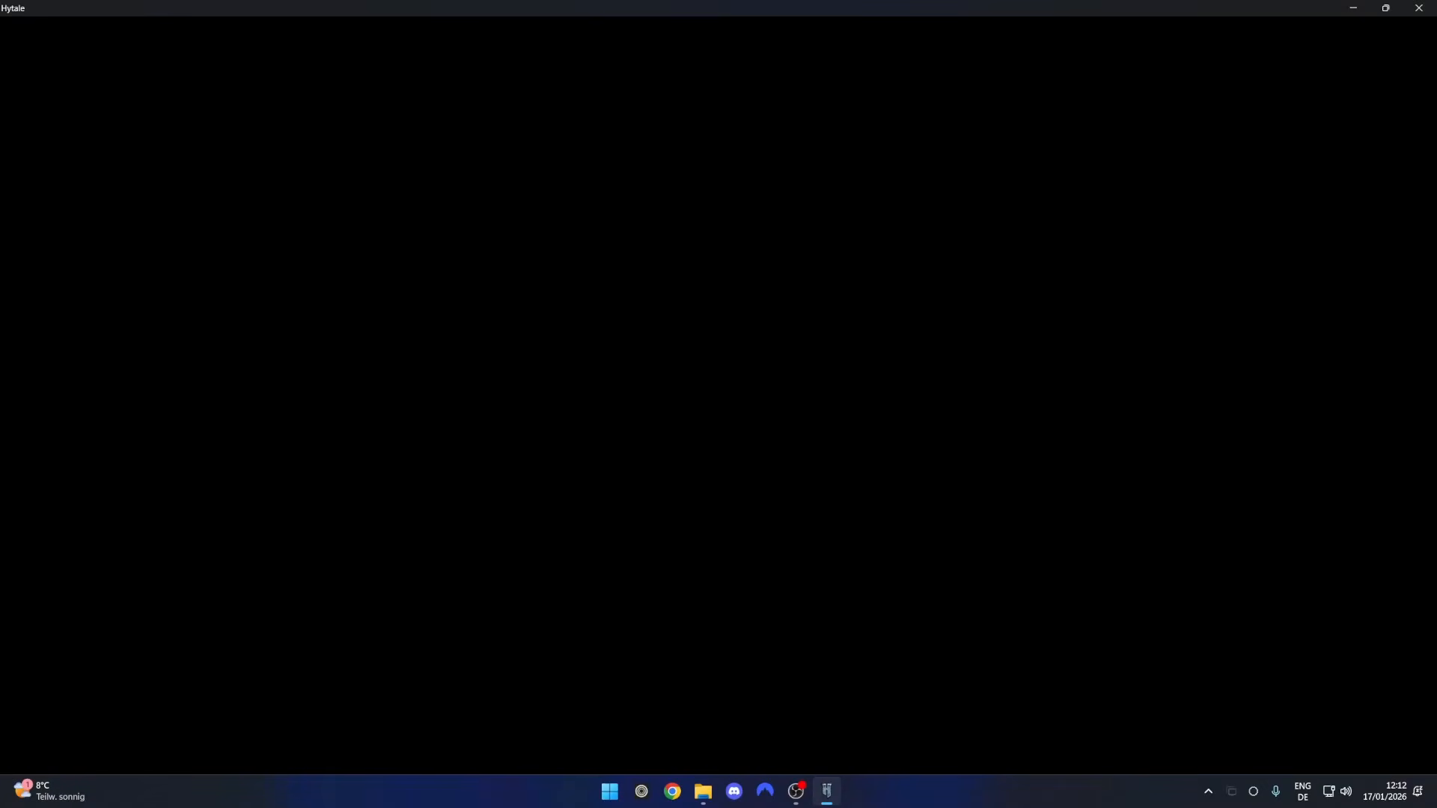
pyautogui.press('w')
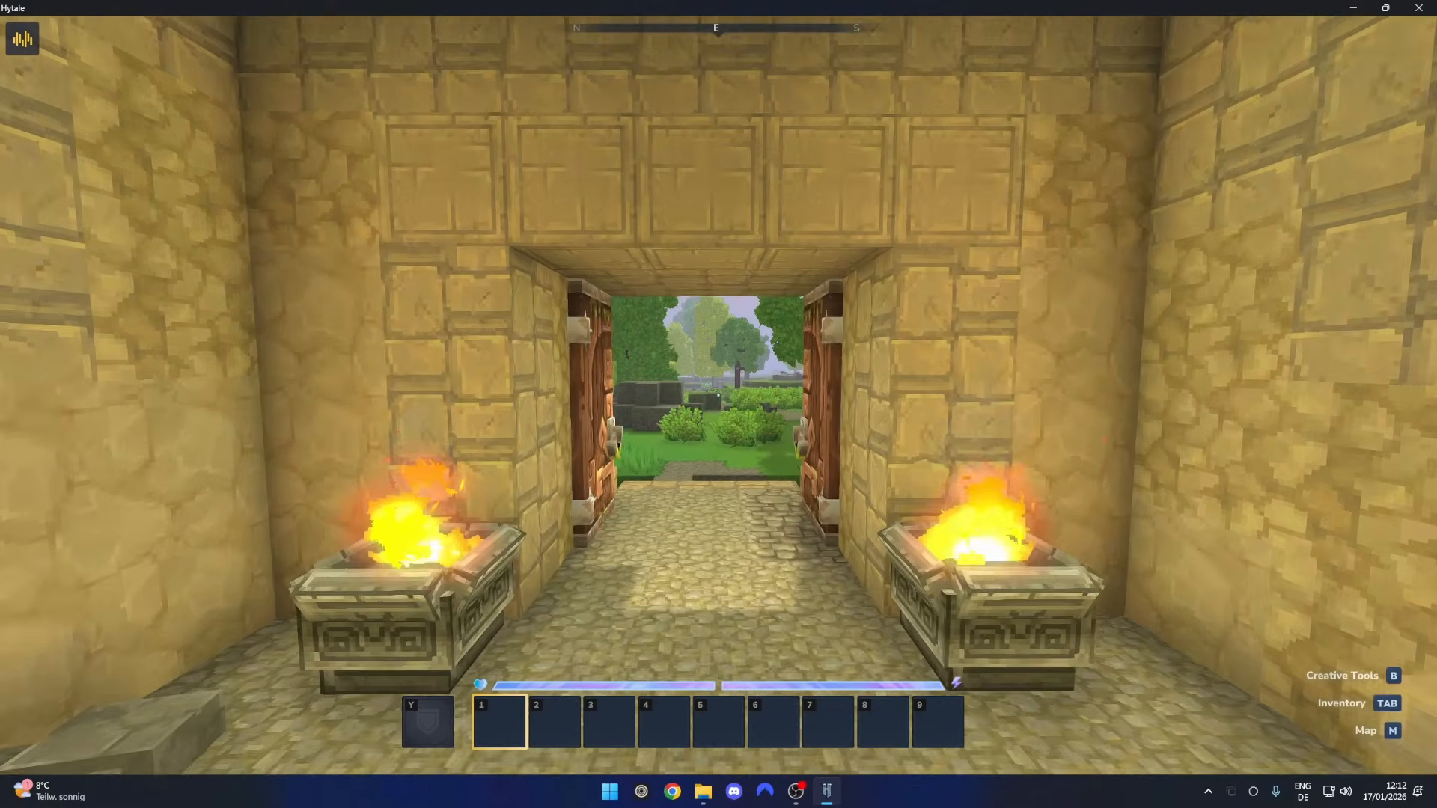
# Walk out of the stone building and across the meadow towards the forest
pyautogui.press('w')
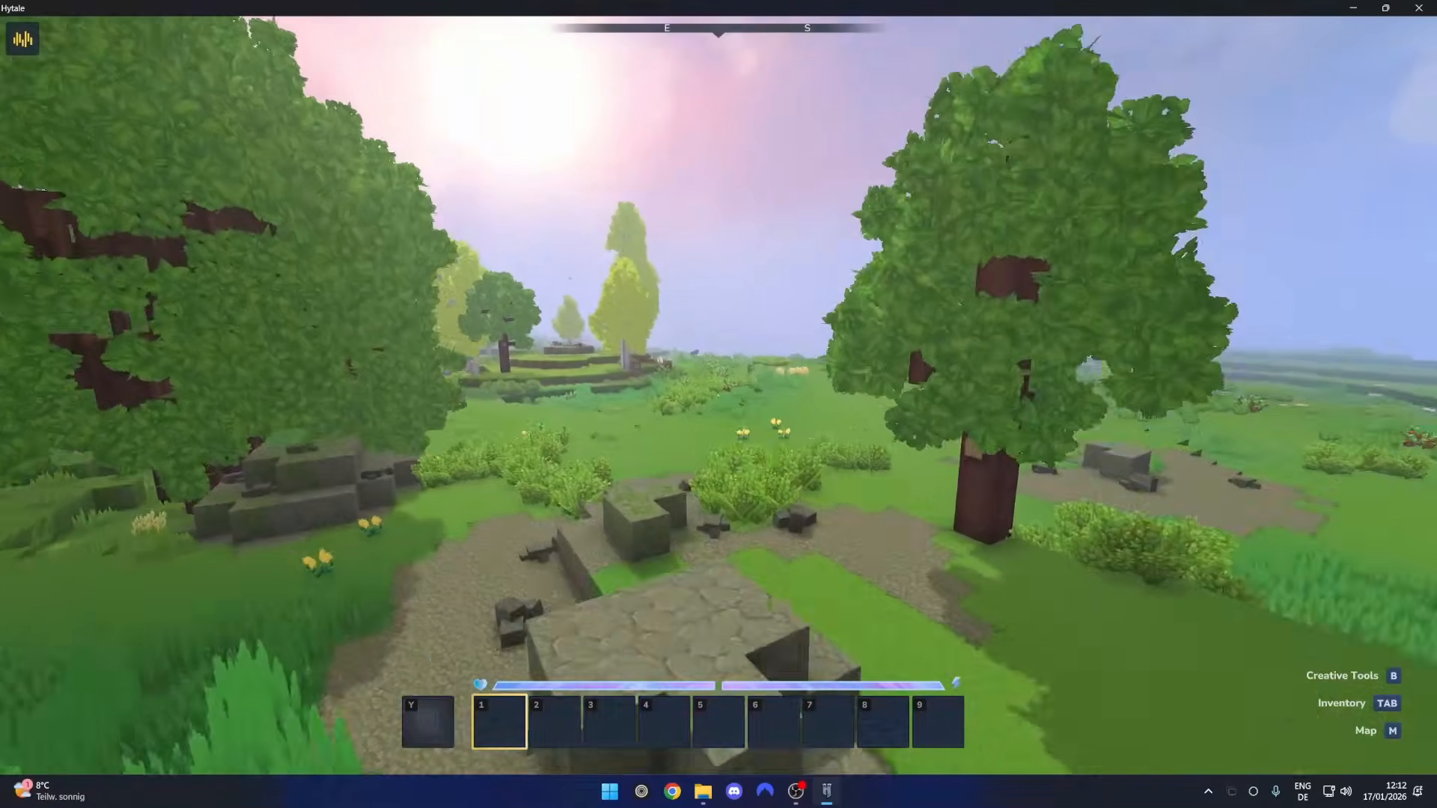
pyautogui.press('w')
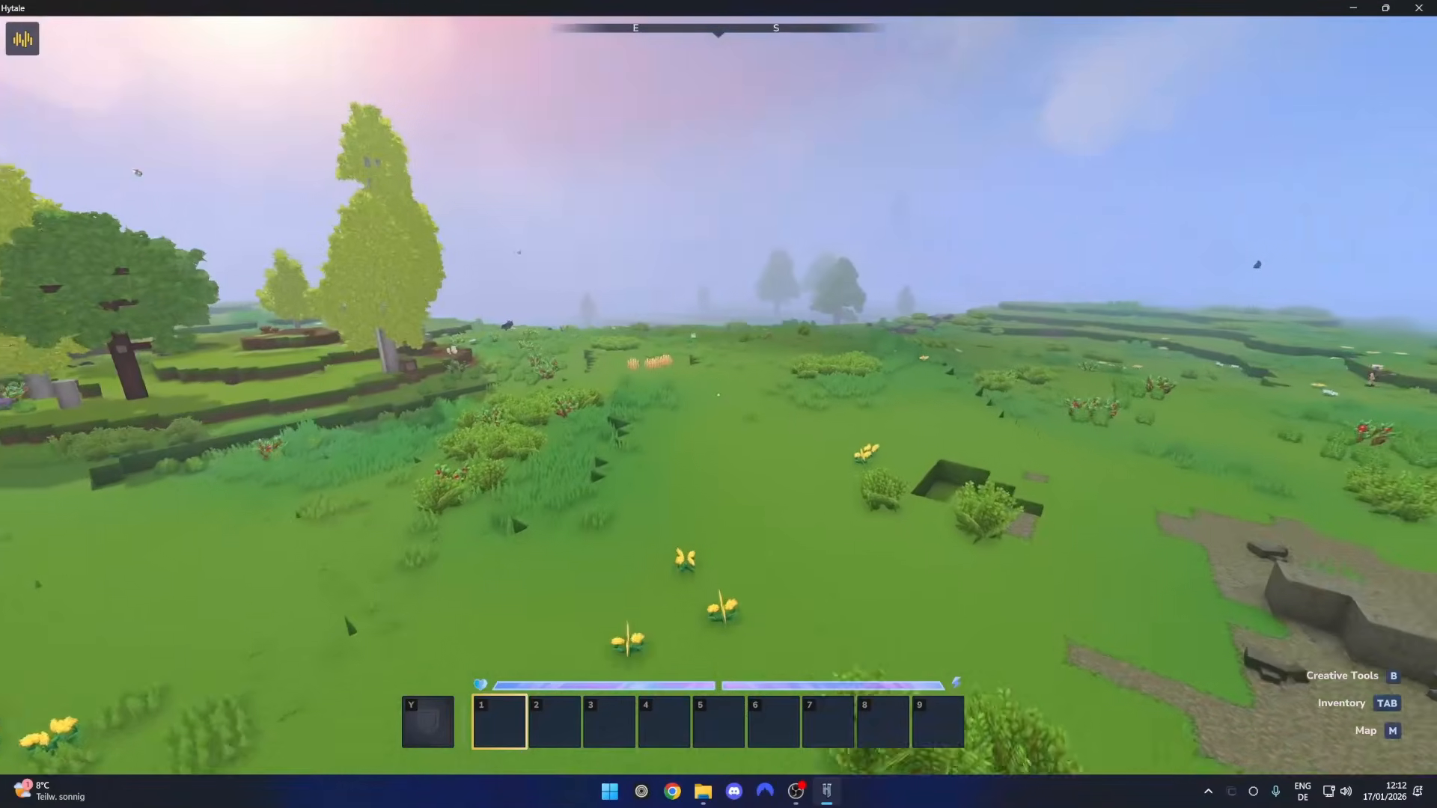
pyautogui.press('w')
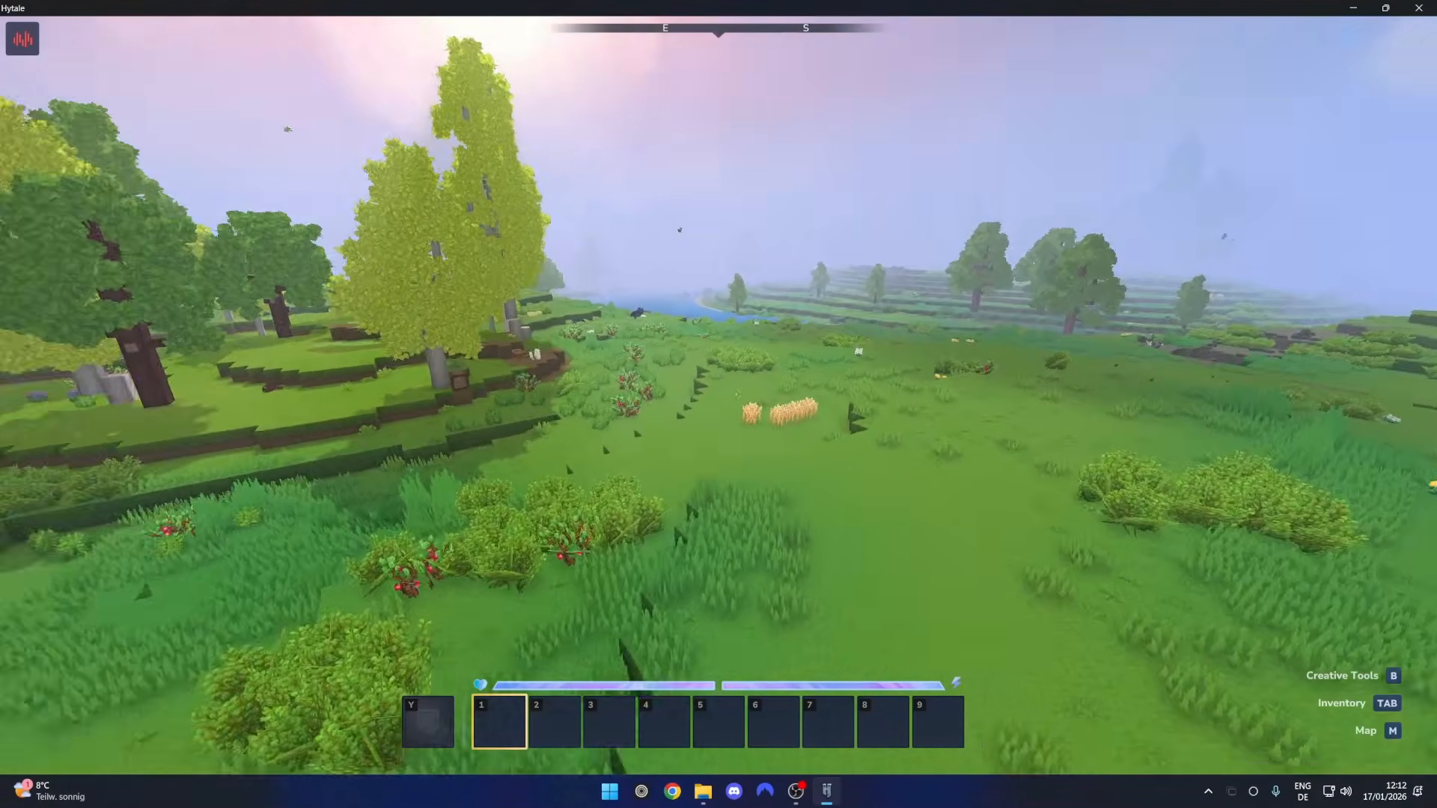
pyautogui.press('w')
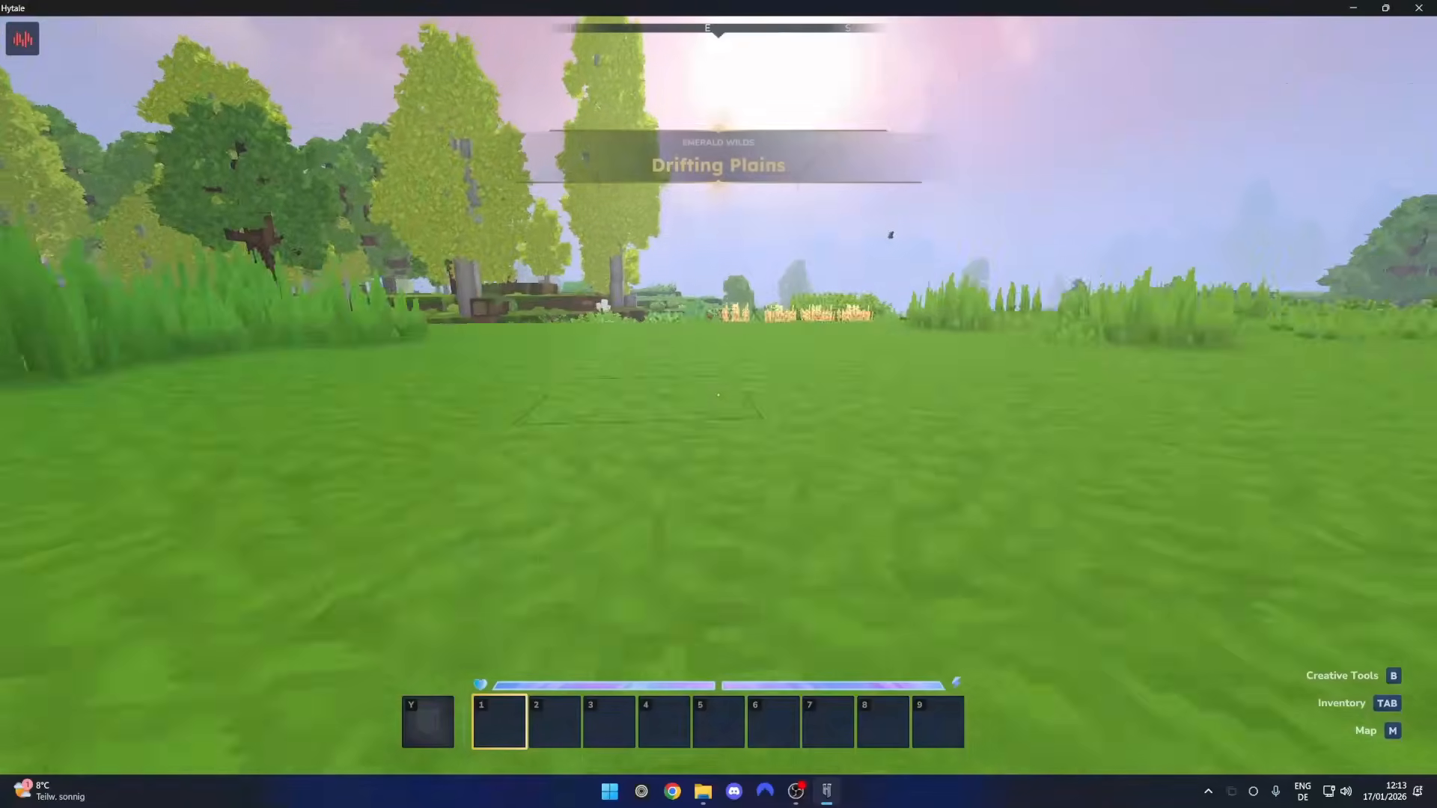
pyautogui.press('w')
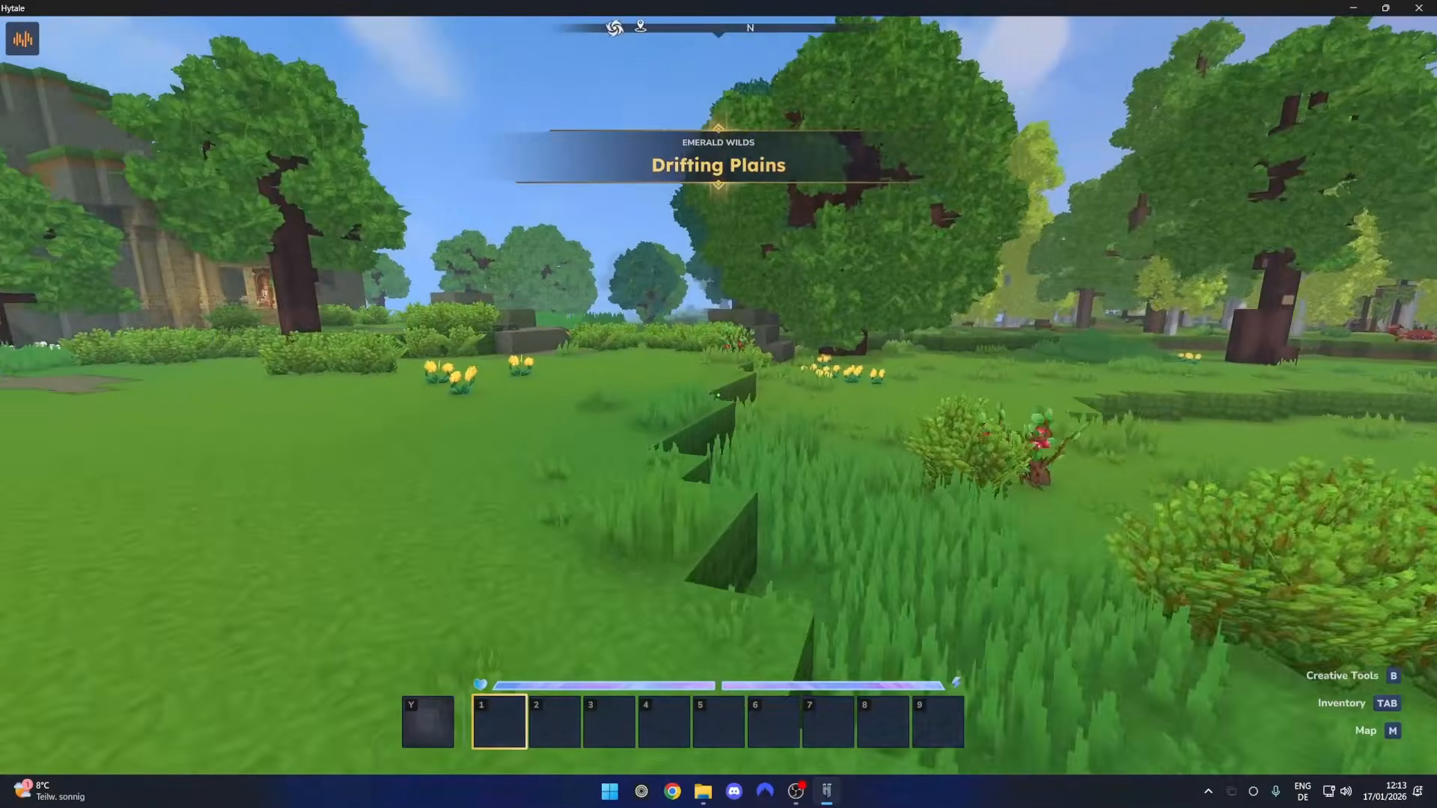
pyautogui.press('w')
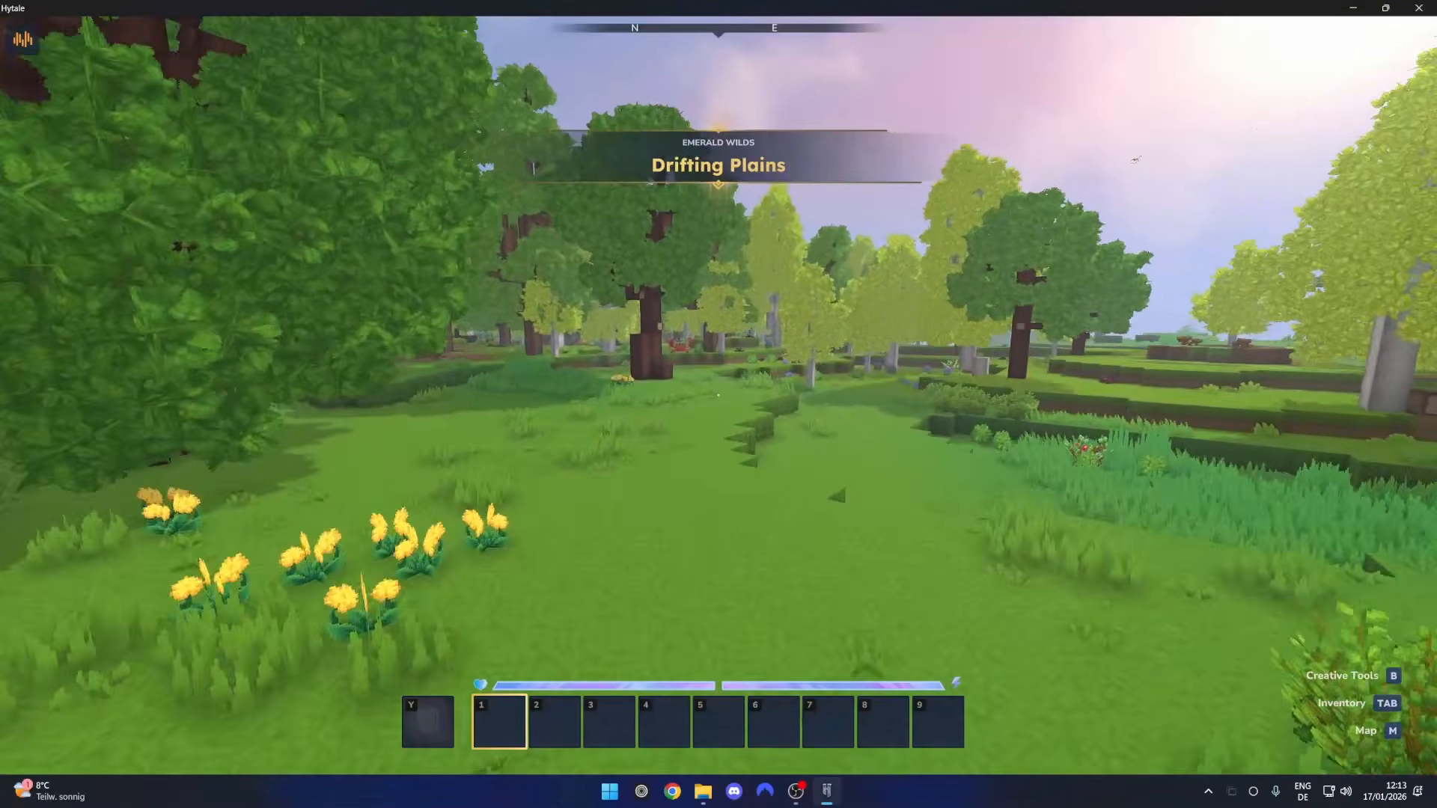
# Examine the inventory and the creative mode quick settings, and return to the world
pyautogui.press('Tab')
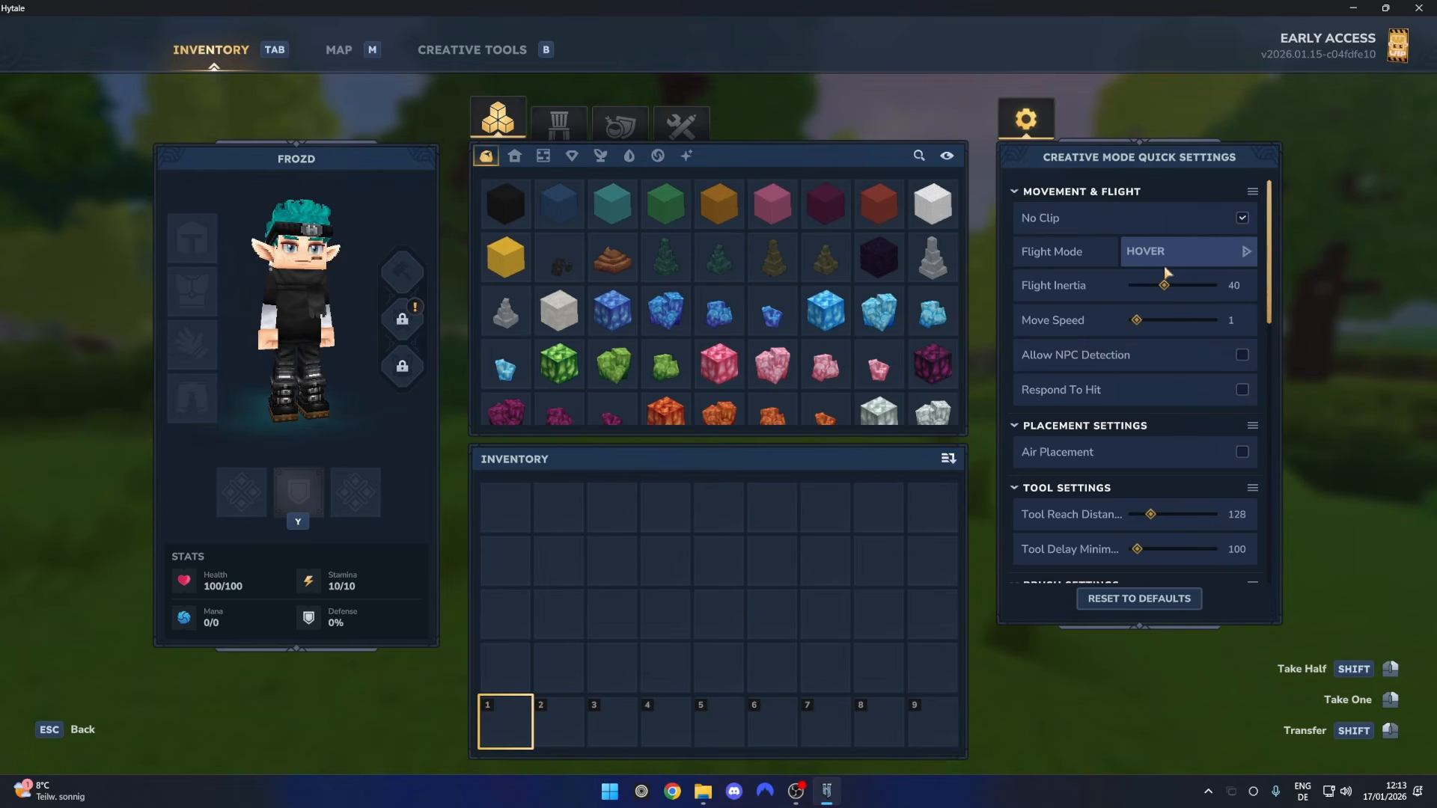
pyautogui.press('Escape')
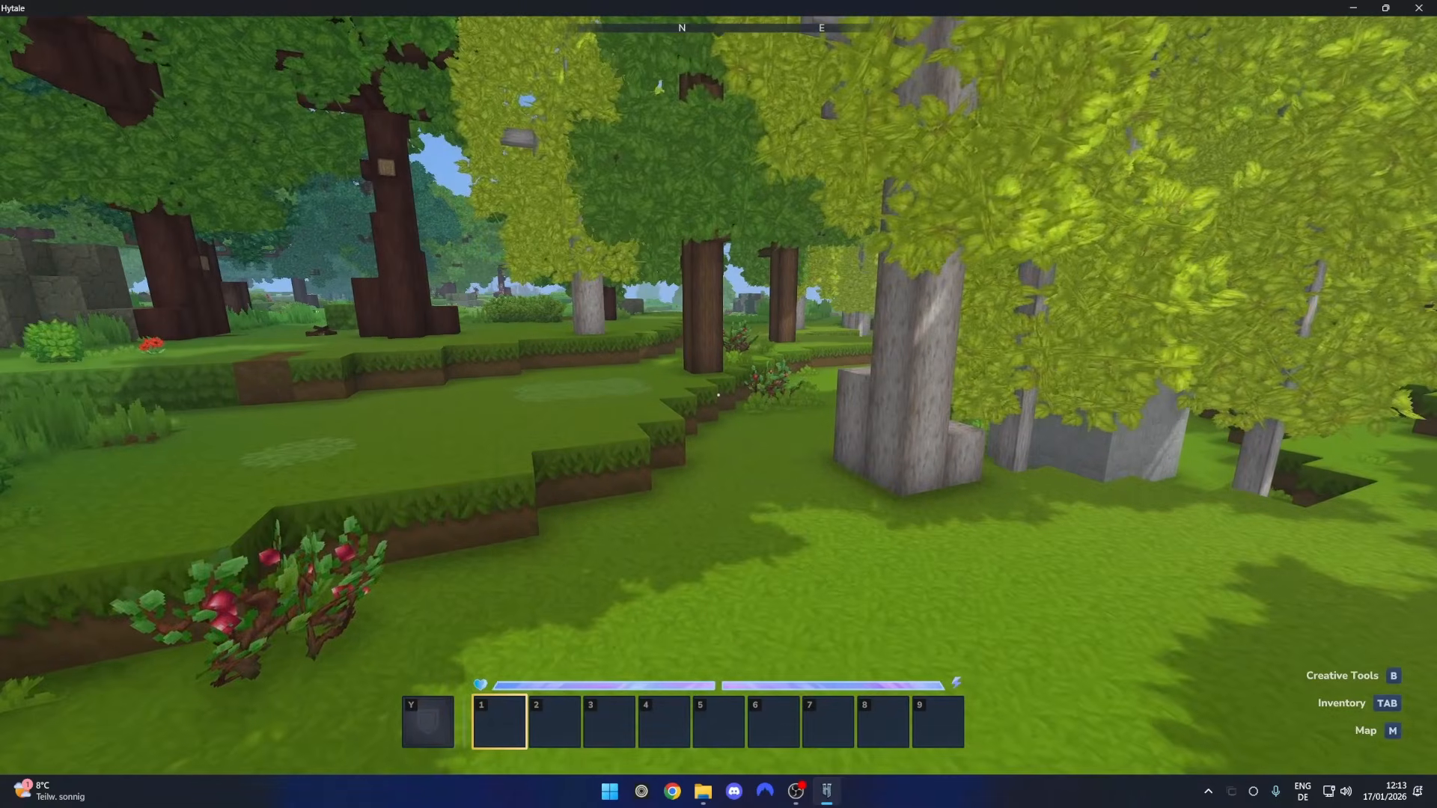
pyautogui.press('w')
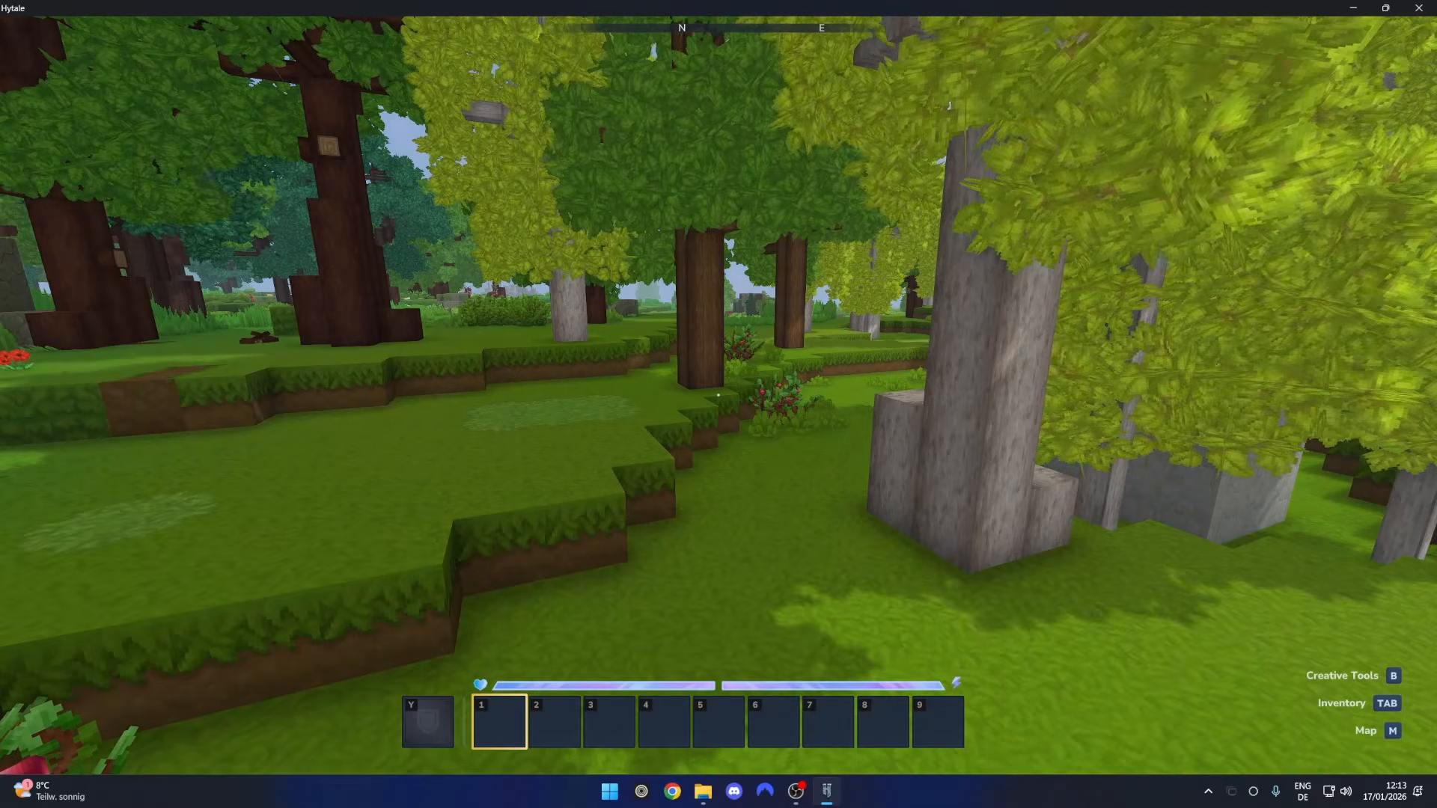
# Open the Machinima editor and create a new scene named "Tutorial 1"
pyautogui.press('b')
pyautogui.press('Escape')
pyautogui.press('b')
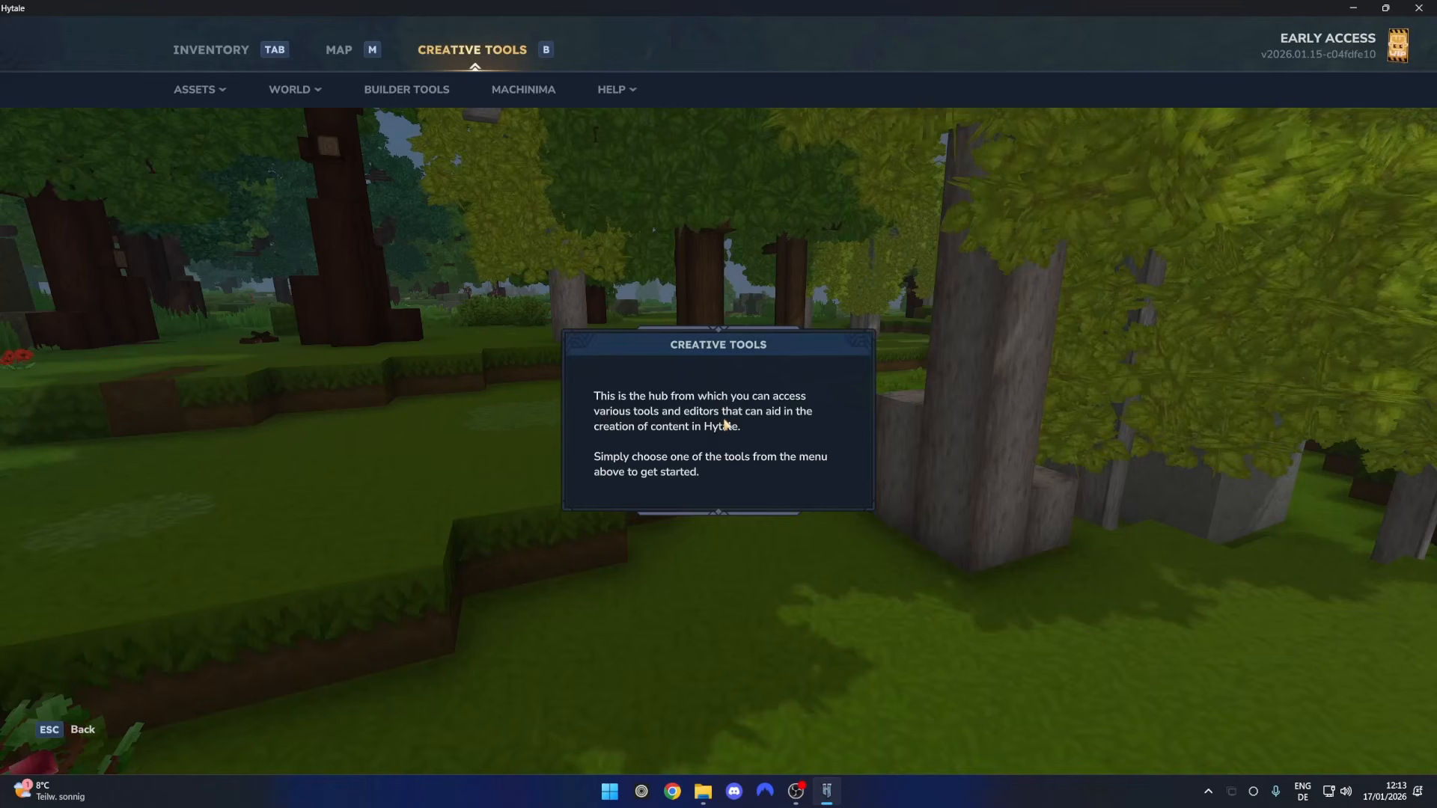
pyautogui.click(535, 93)
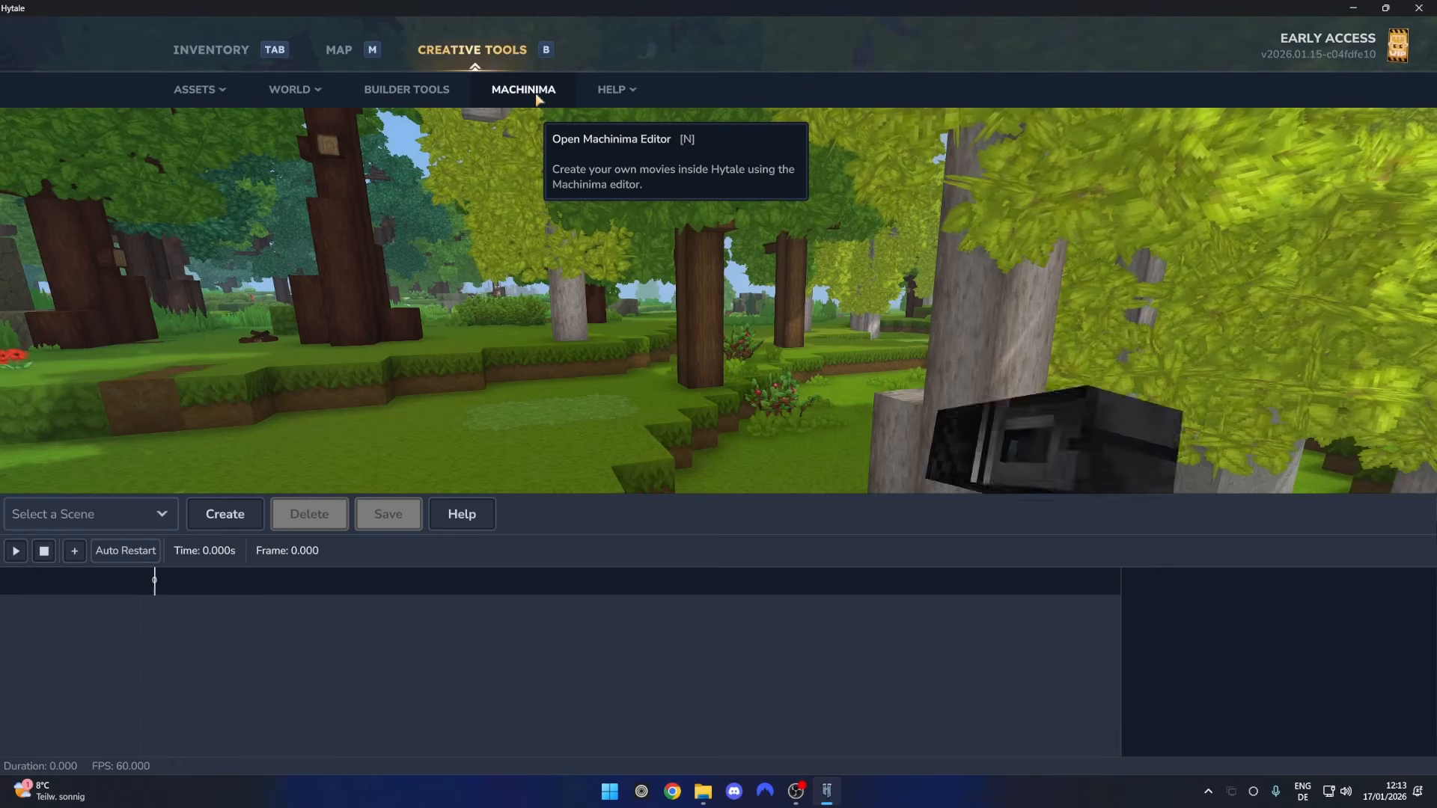
pyautogui.click(224, 514)
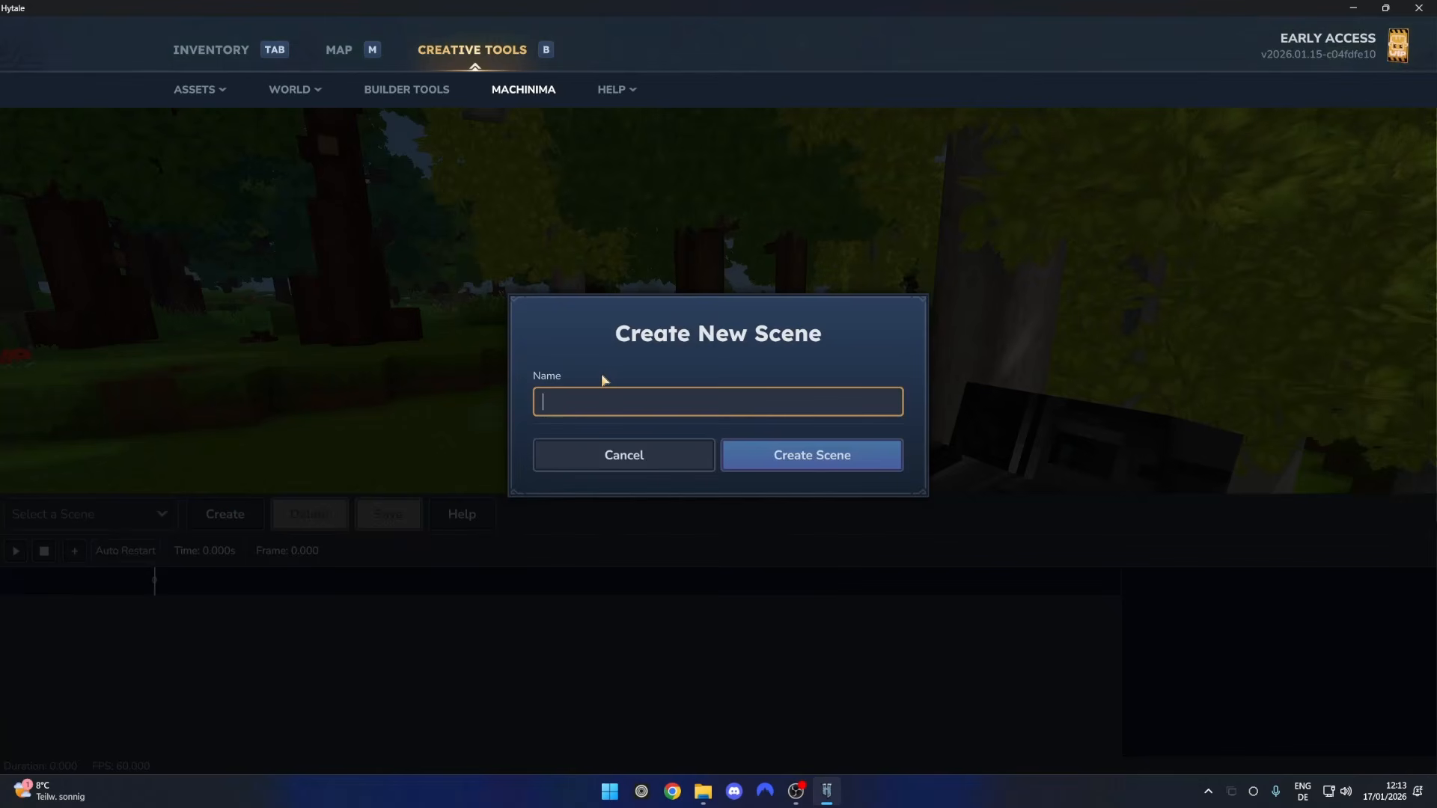
pyautogui.write('Tutori')
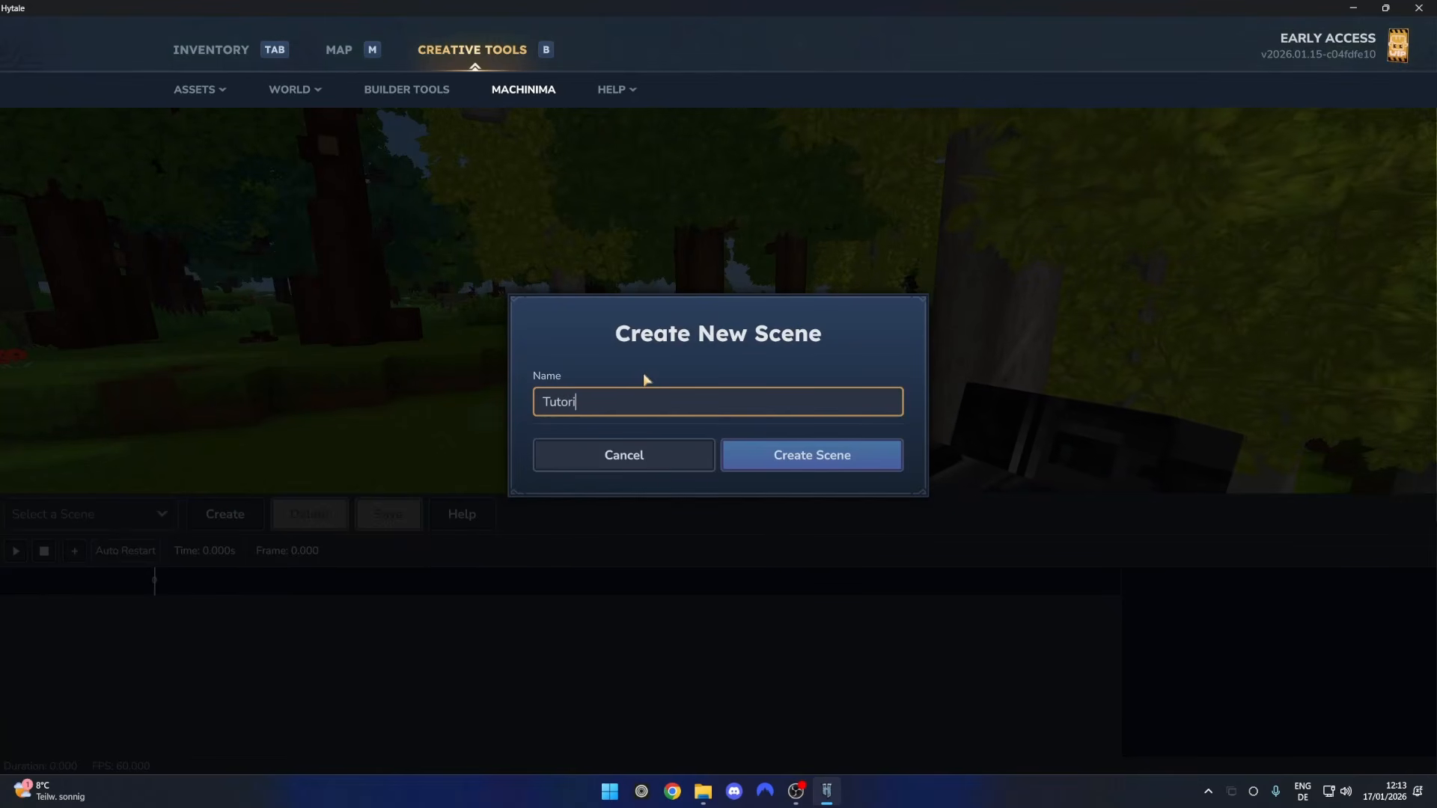
pyautogui.write('al 1')
pyautogui.click(816, 454)
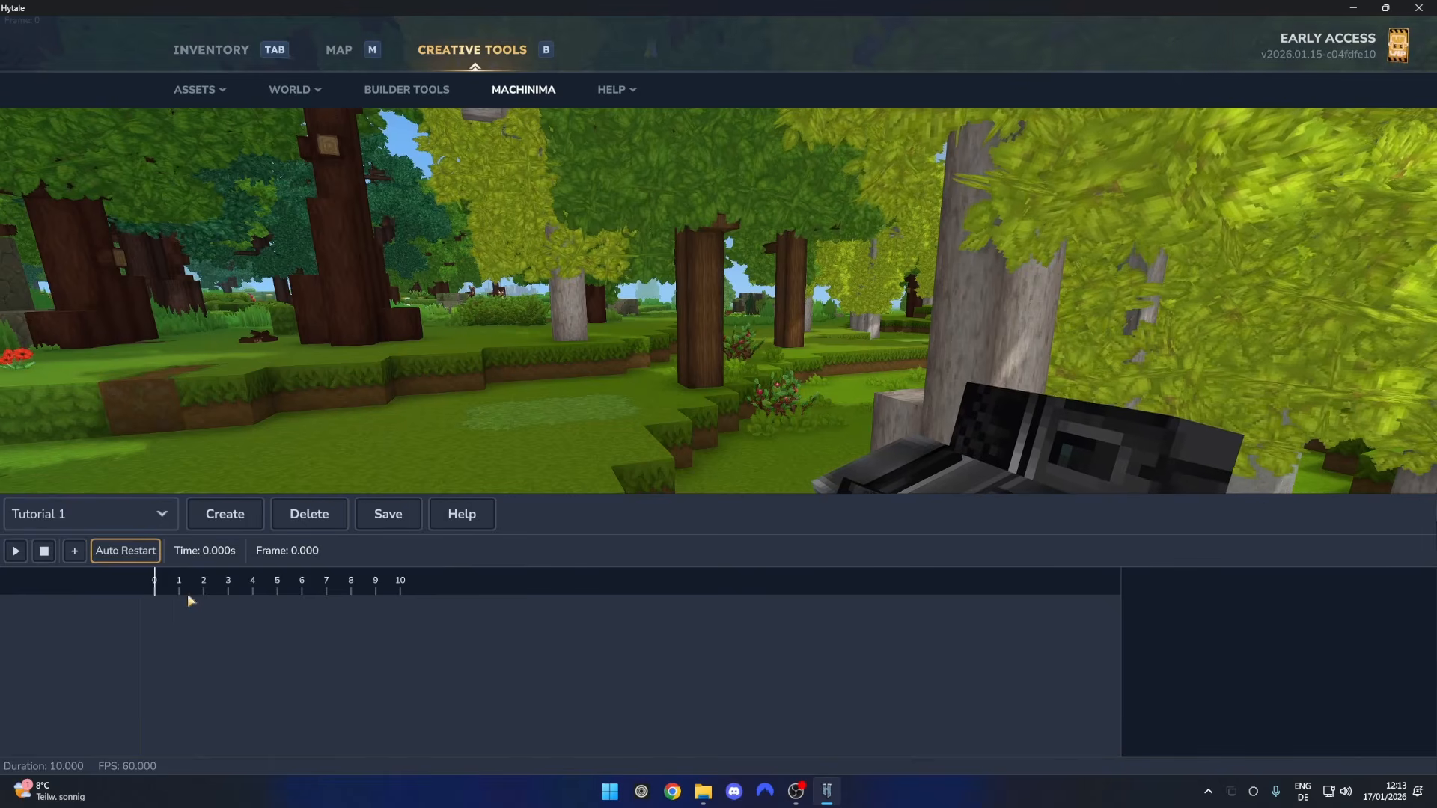
# Add an Entity actor named "Human 1" to the scene
pyautogui.click(74, 551)
pyautogui.click(626, 430)
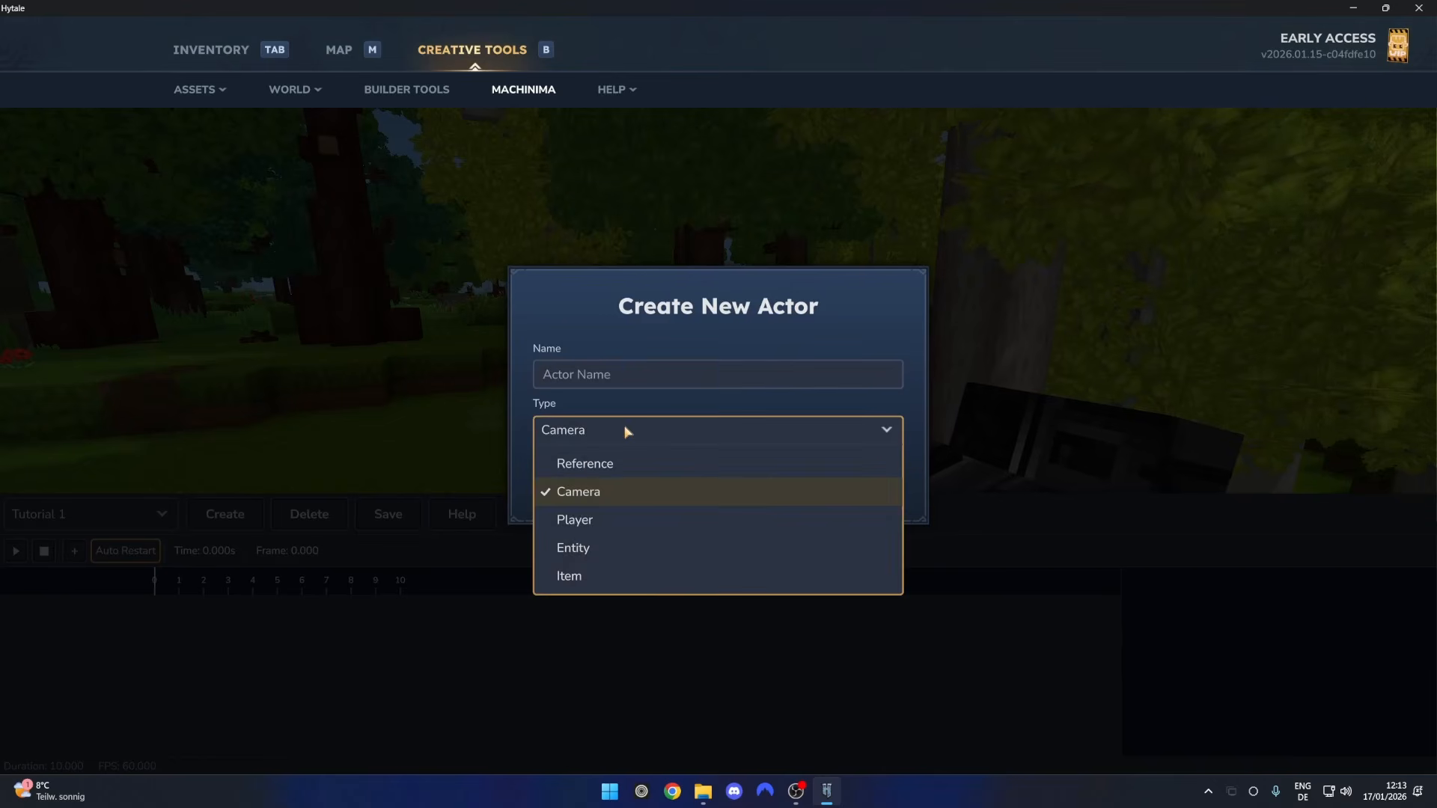
pyautogui.click(599, 550)
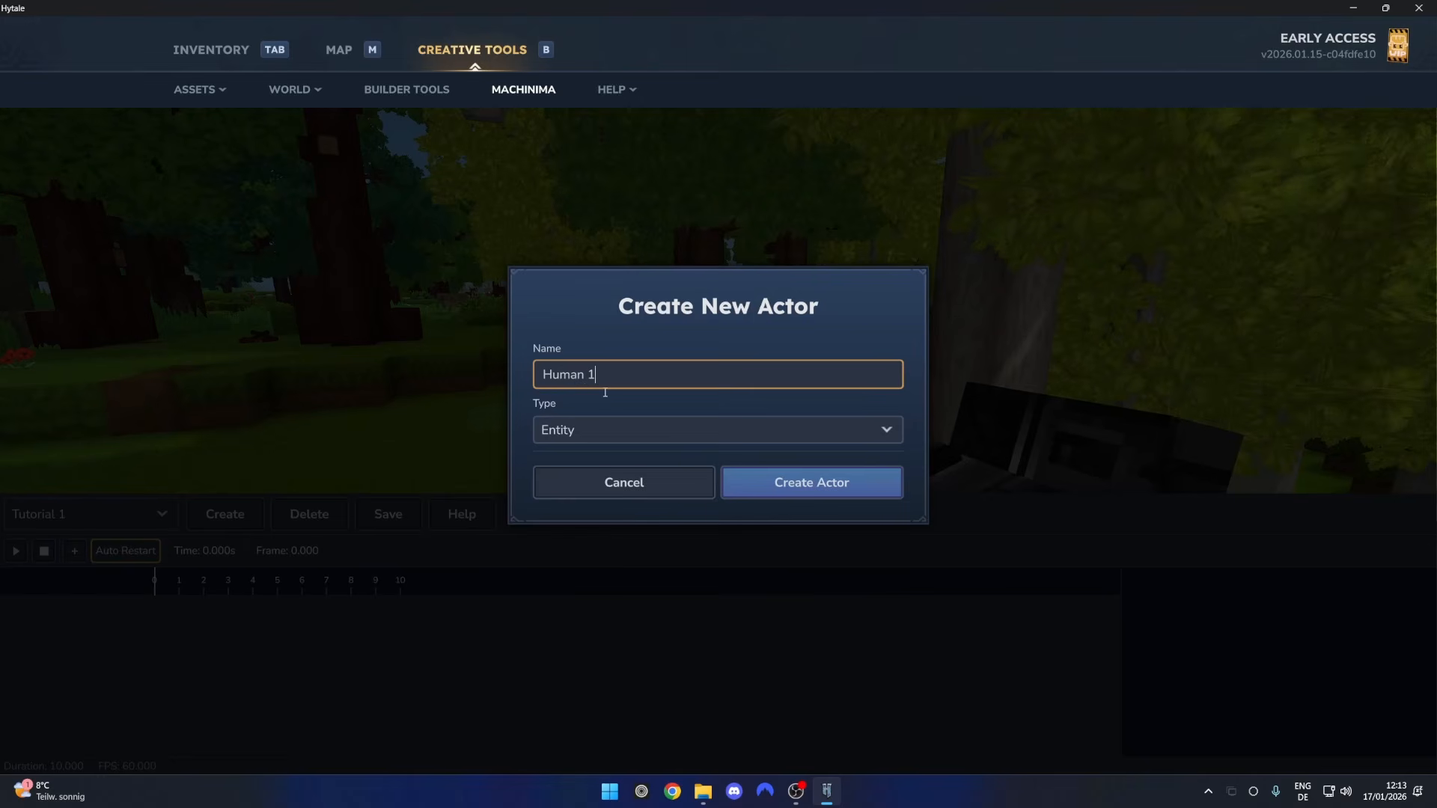
pyautogui.click(811, 482)
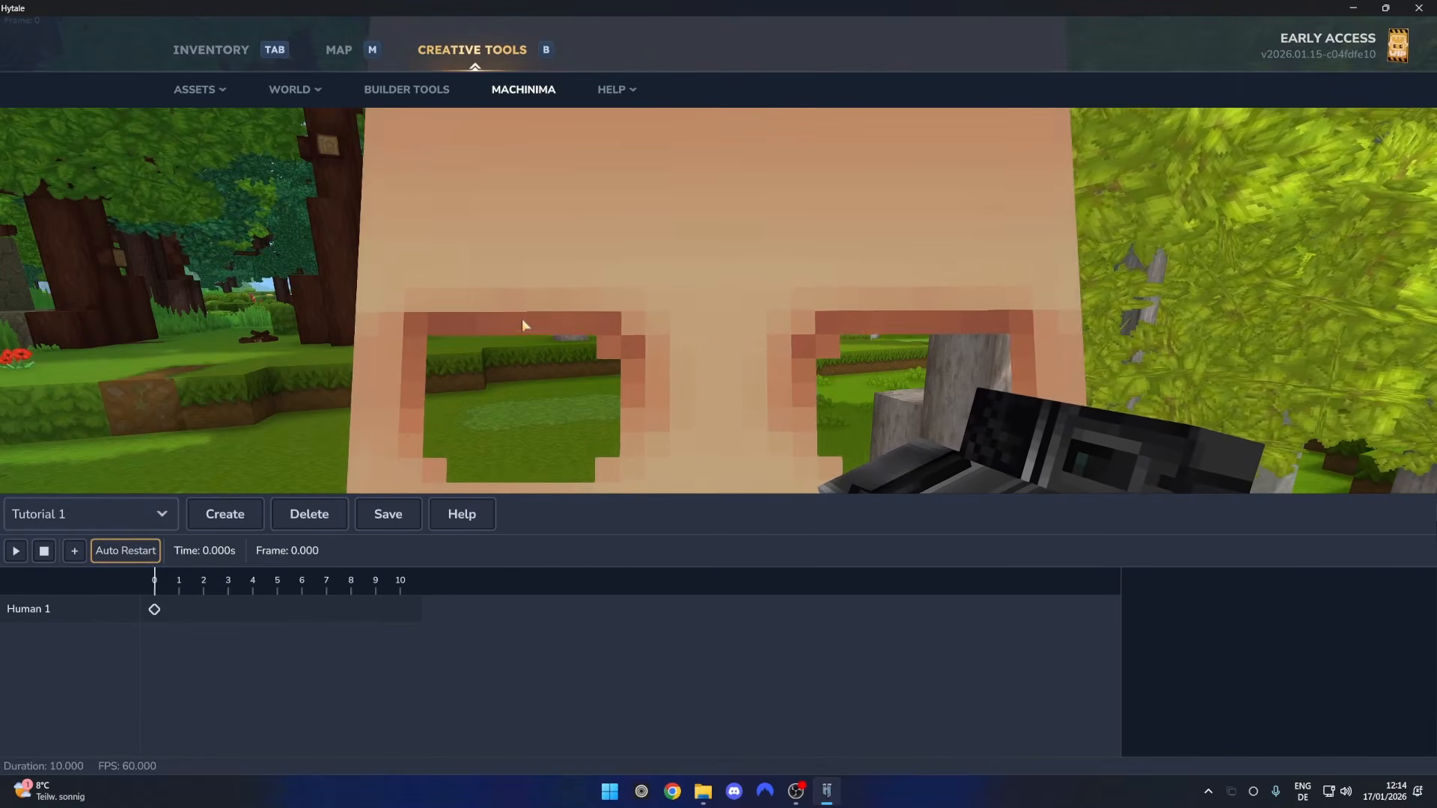
# Return to the world and move the Human 1 actor with the Machinima Tool to an open patch of grass
pyautogui.press('Escape')
pyautogui.press('d')
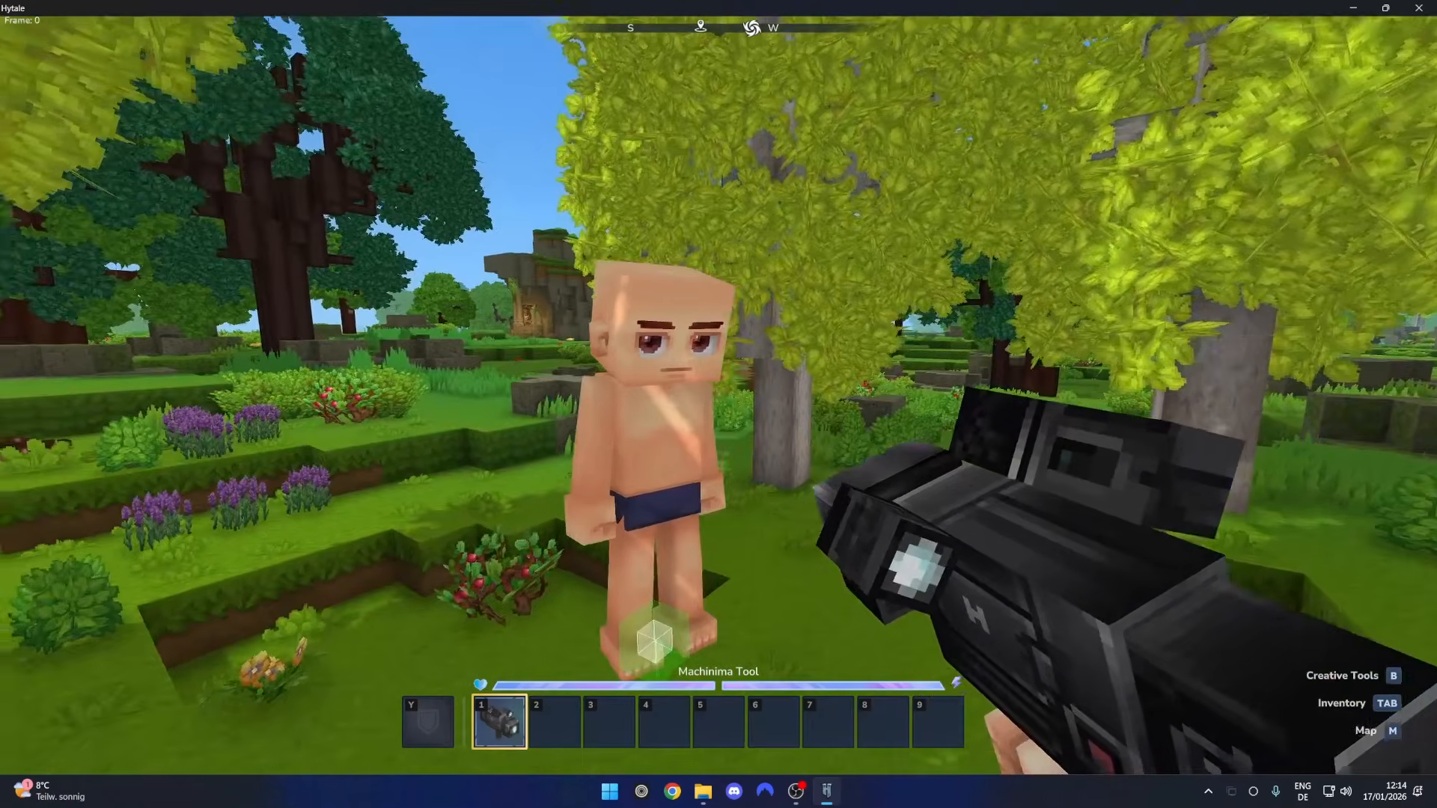
pyautogui.press('d')
pyautogui.press('s')
pyautogui.press('a')
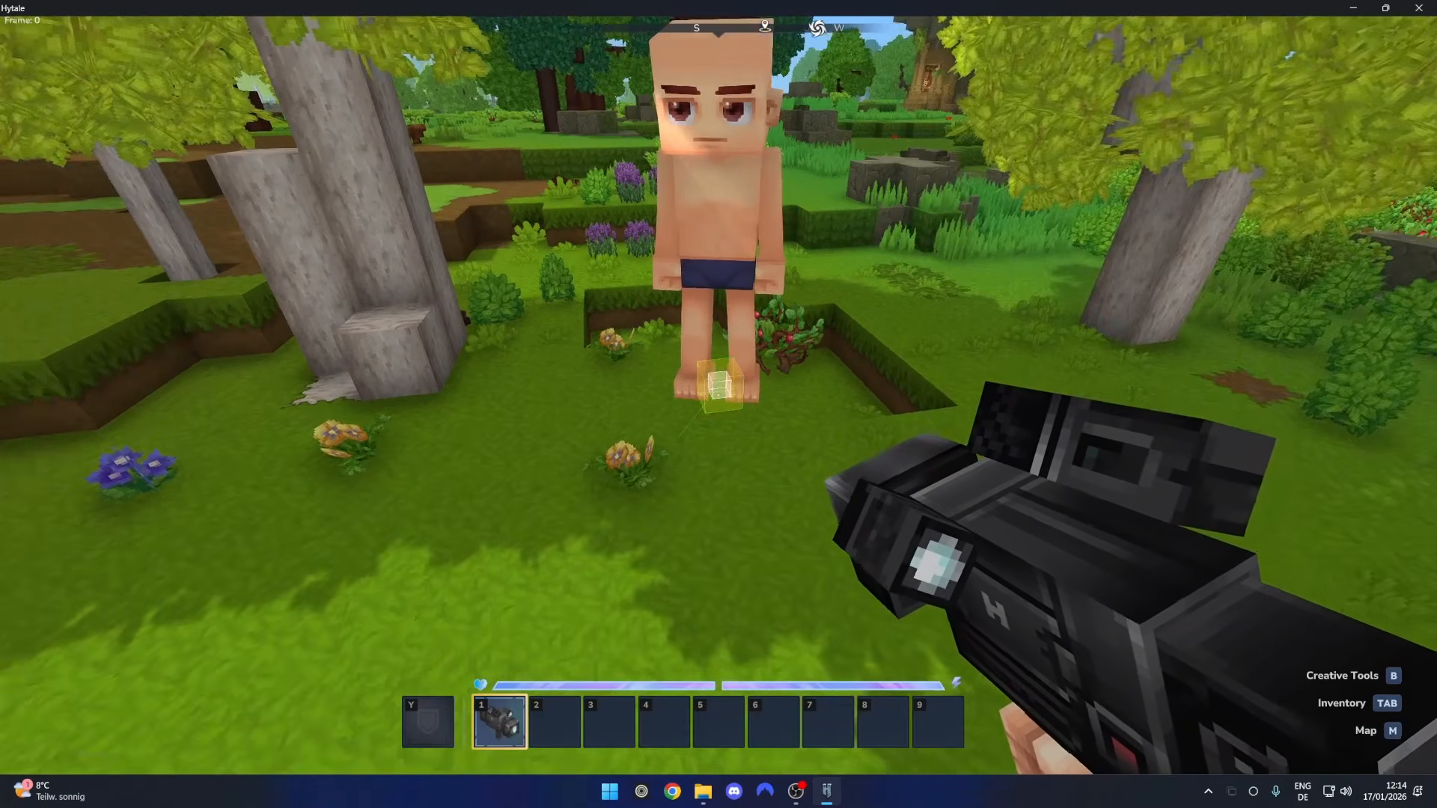
pyautogui.click(718, 395)
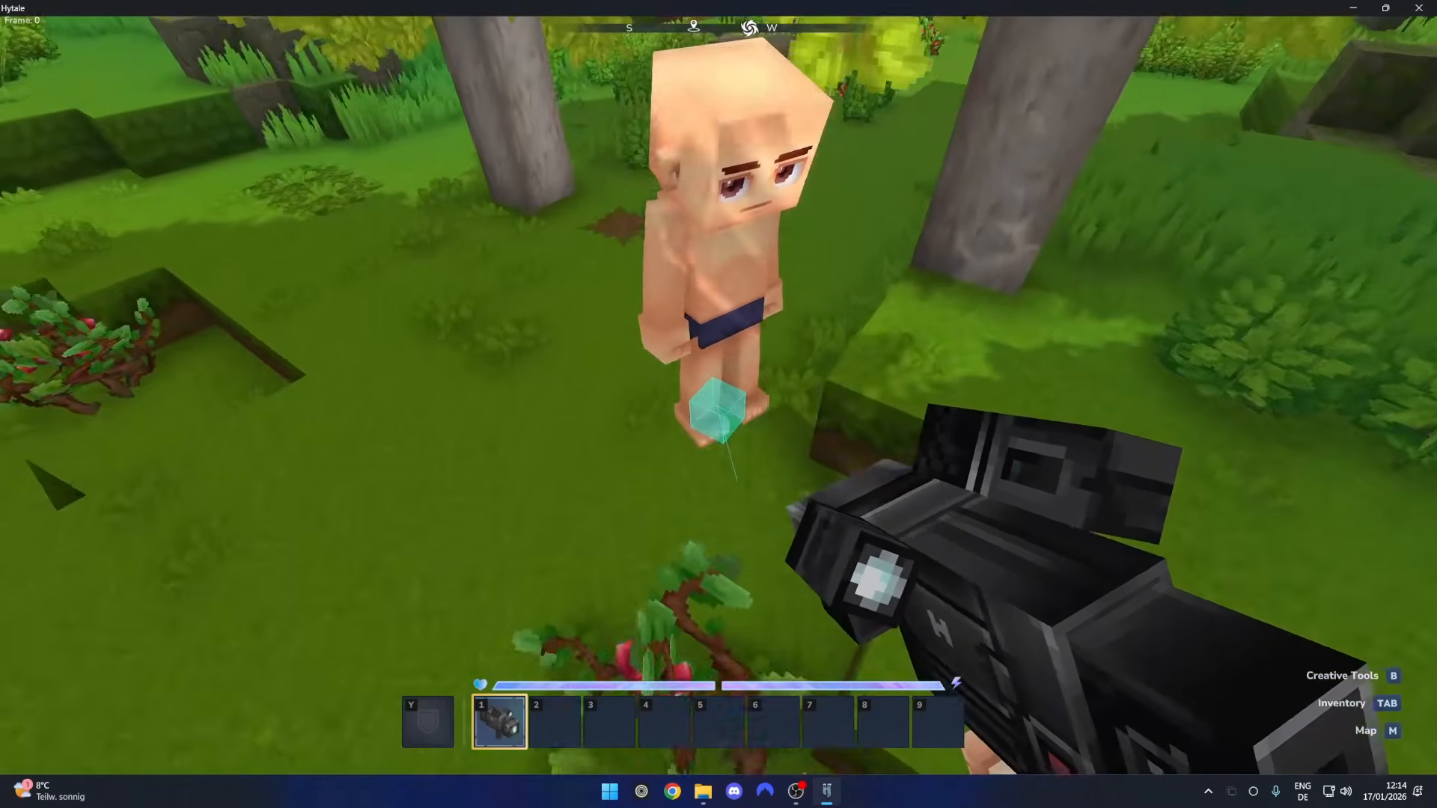
pyautogui.press('s')
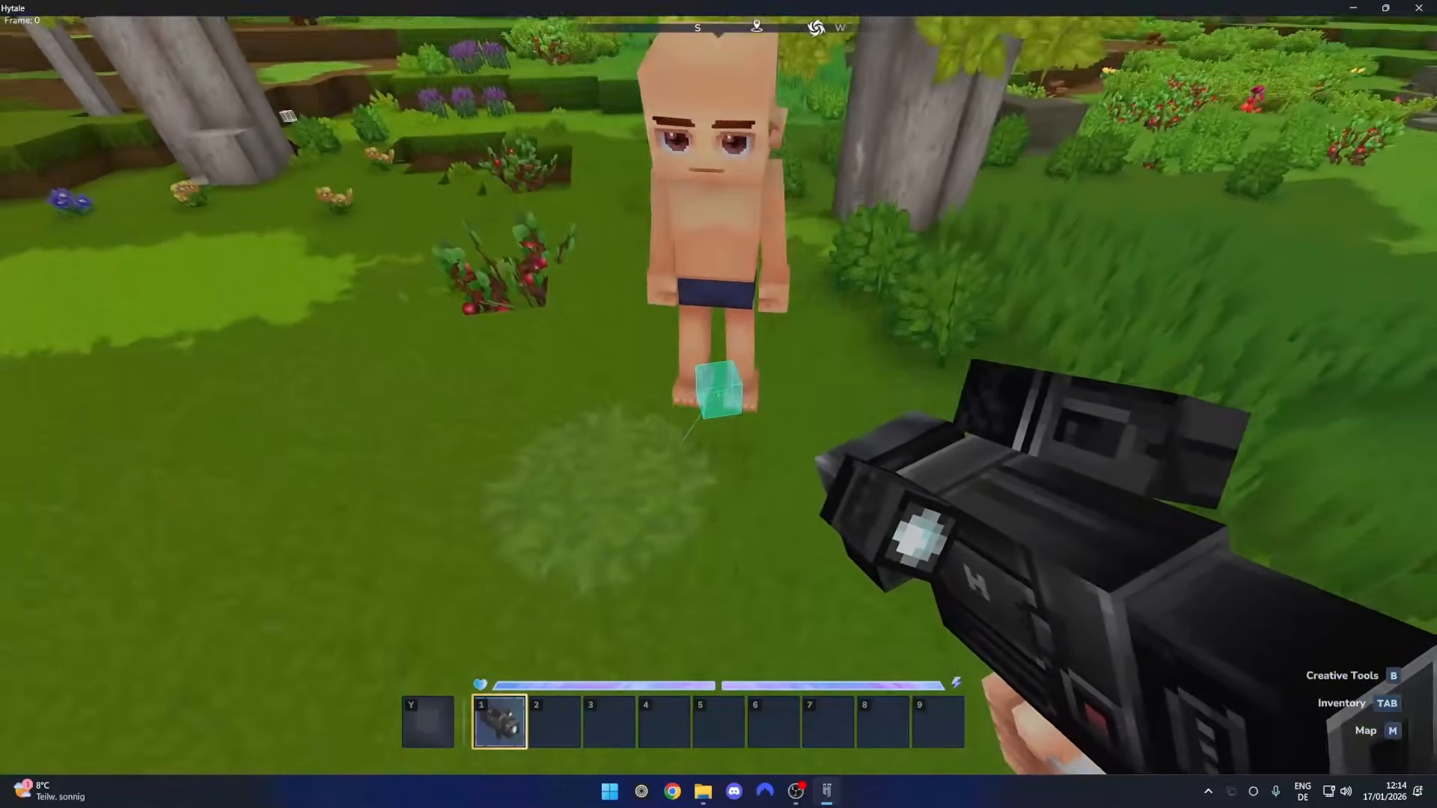
pyautogui.press('w')
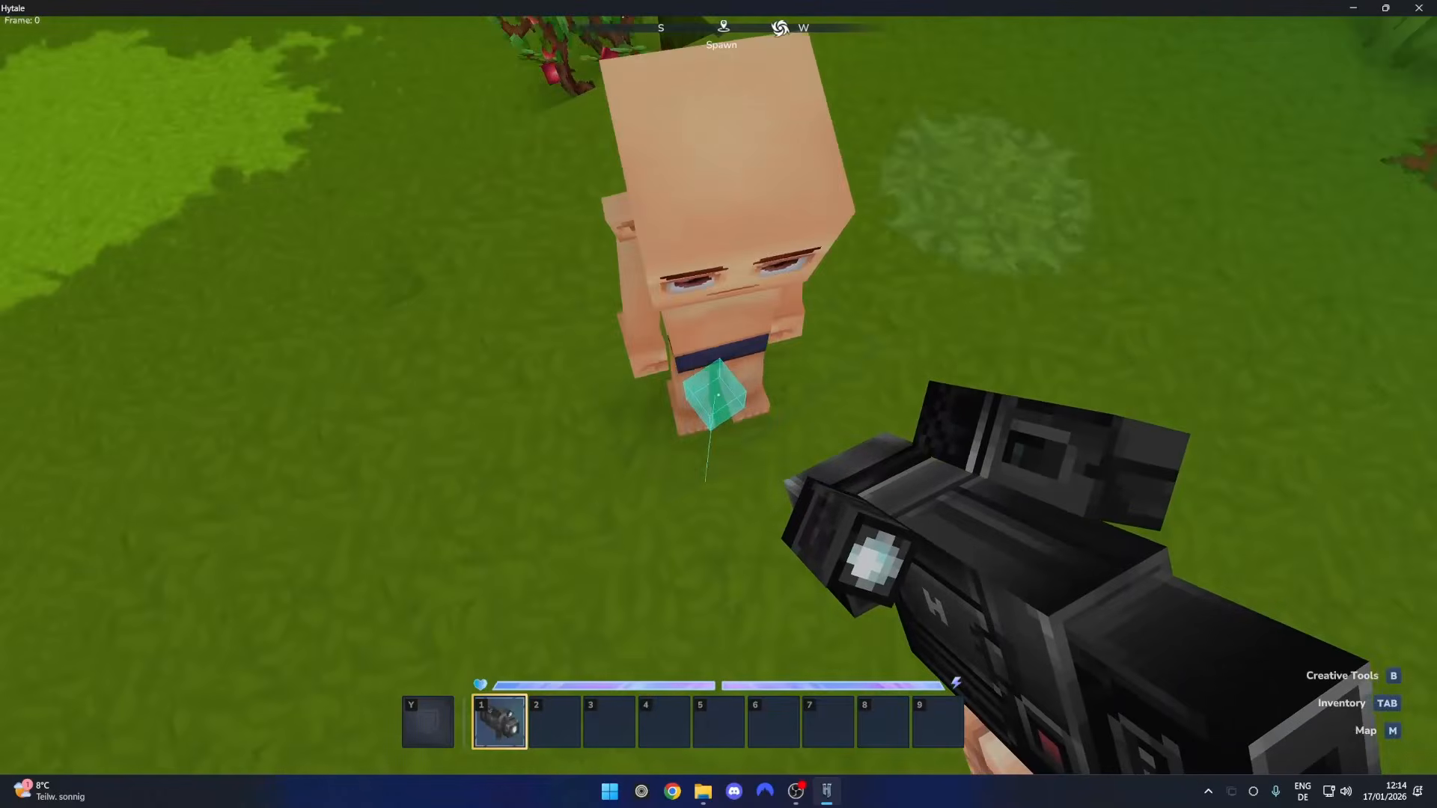
pyautogui.click(718, 395)
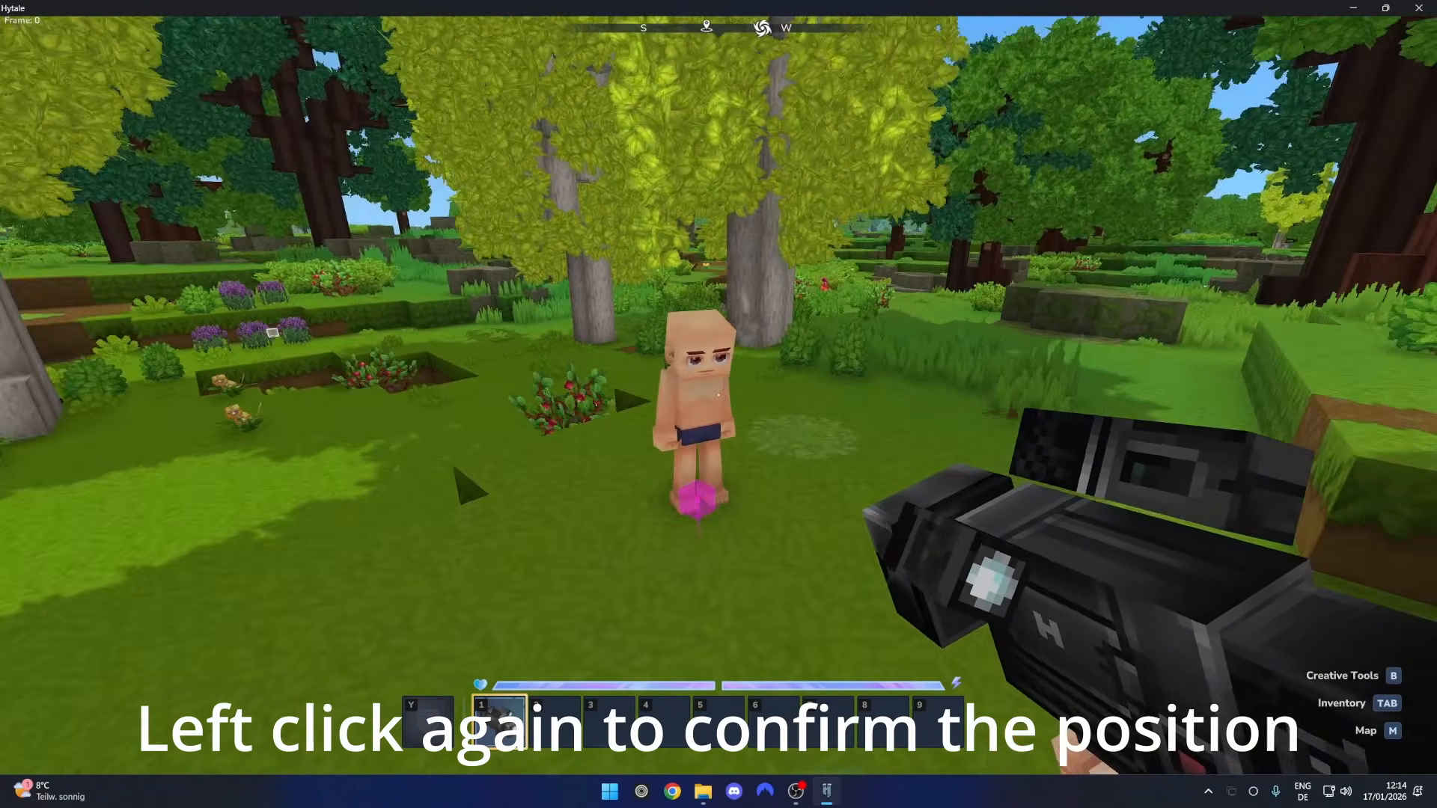
# Inspect the placed actor up close and examine the Human 1 track's actor settings in the Machinima editor without changing them
pyautogui.press('w')
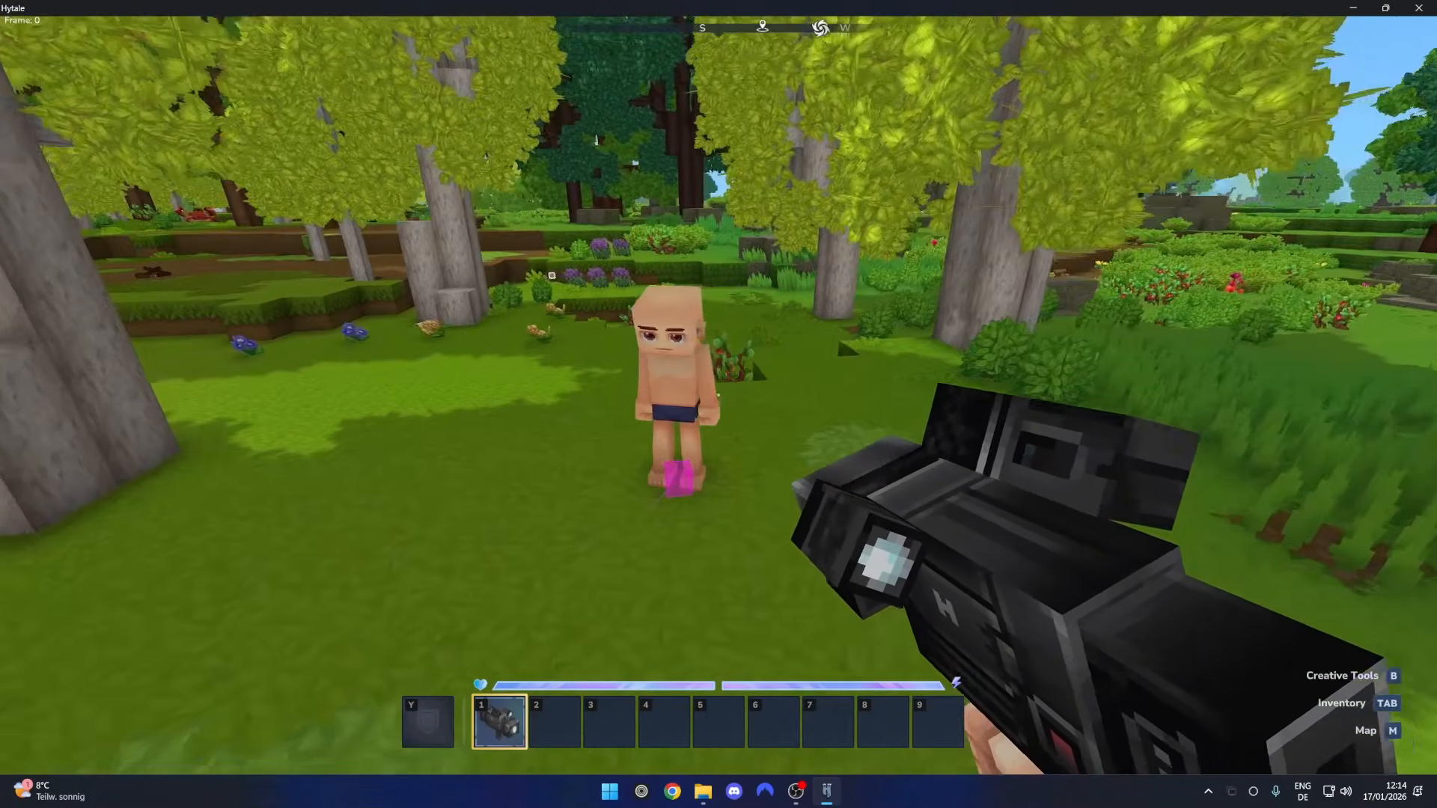
pyautogui.press('w')
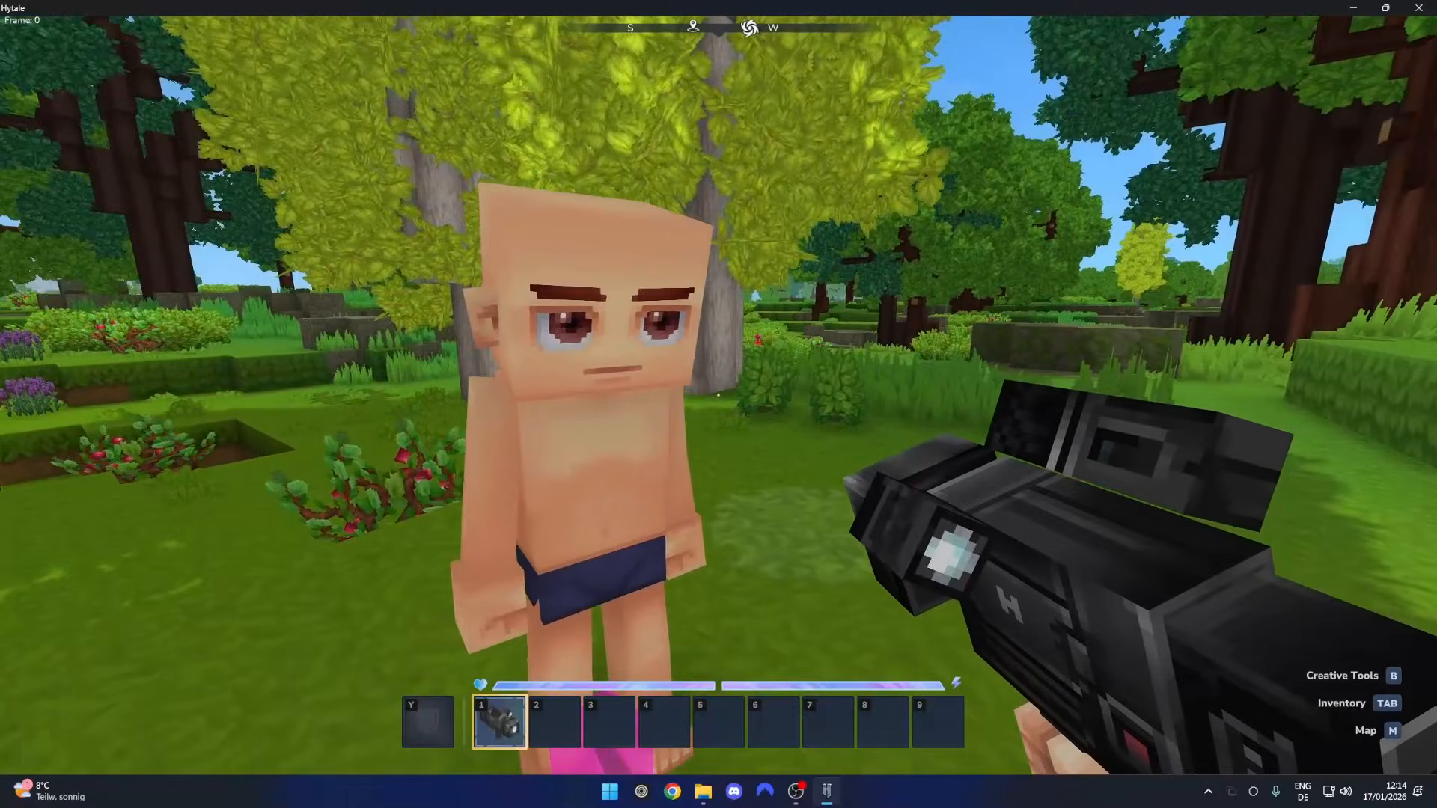
pyautogui.press('d')
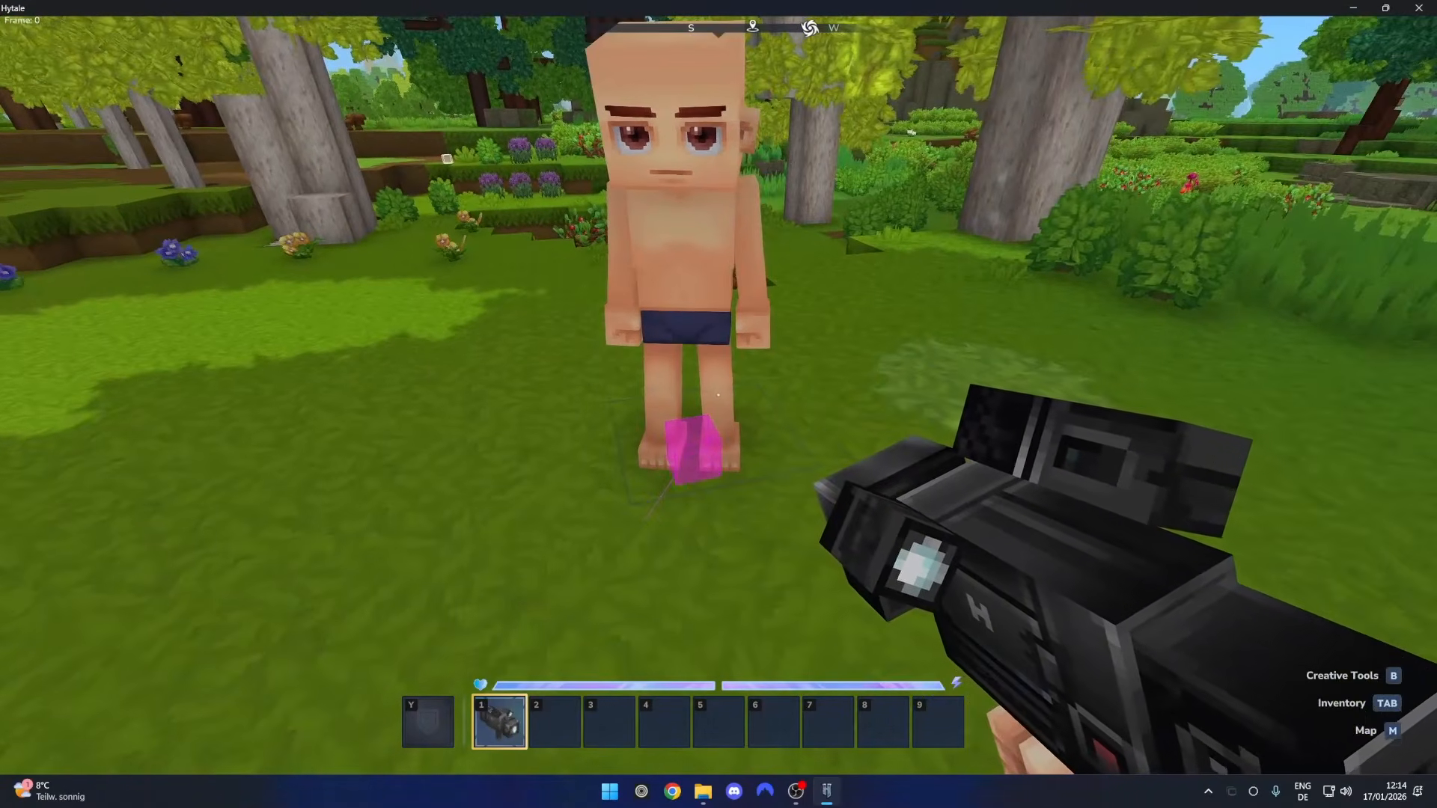
pyautogui.press('b')
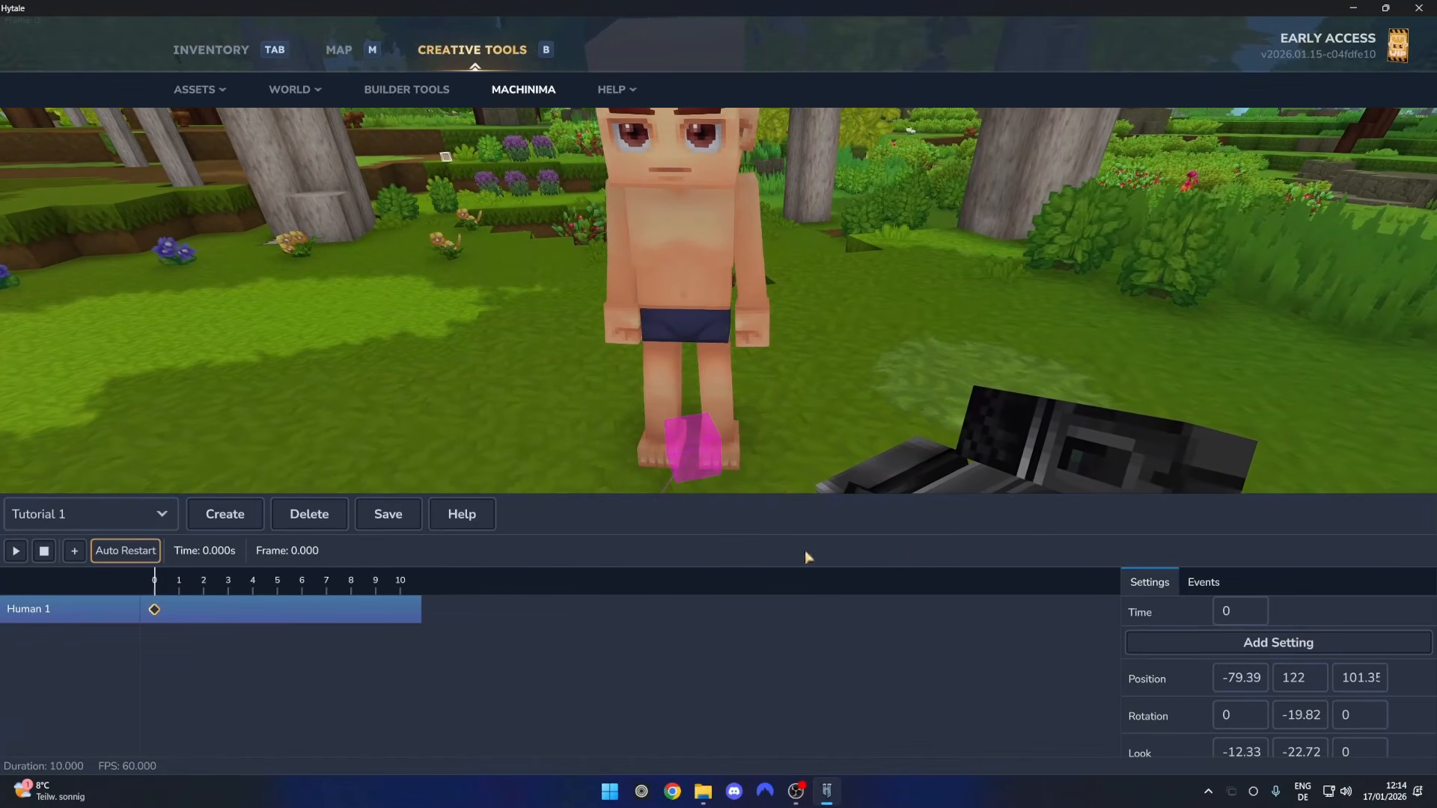
pyautogui.rightClick(68, 612)
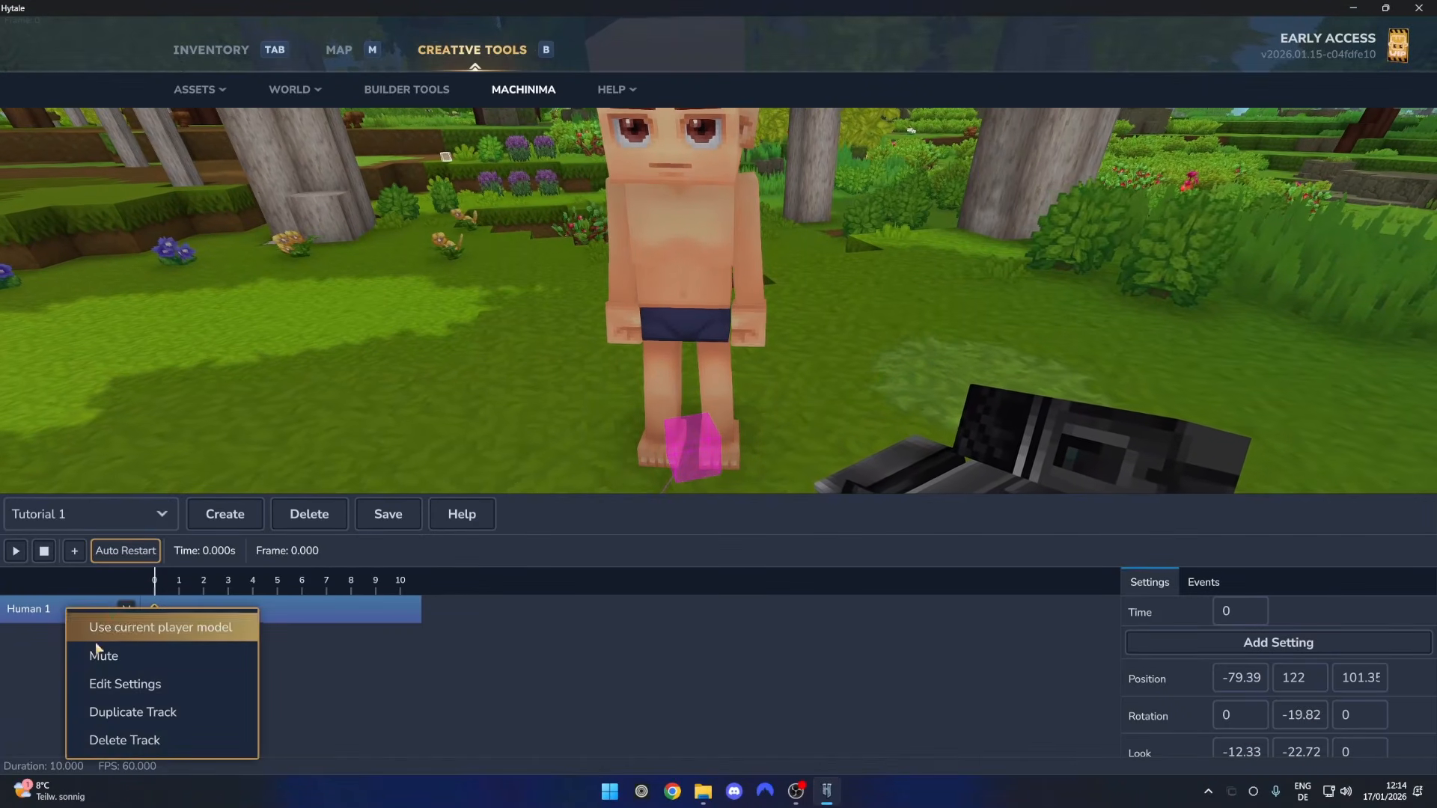
pyautogui.click(176, 685)
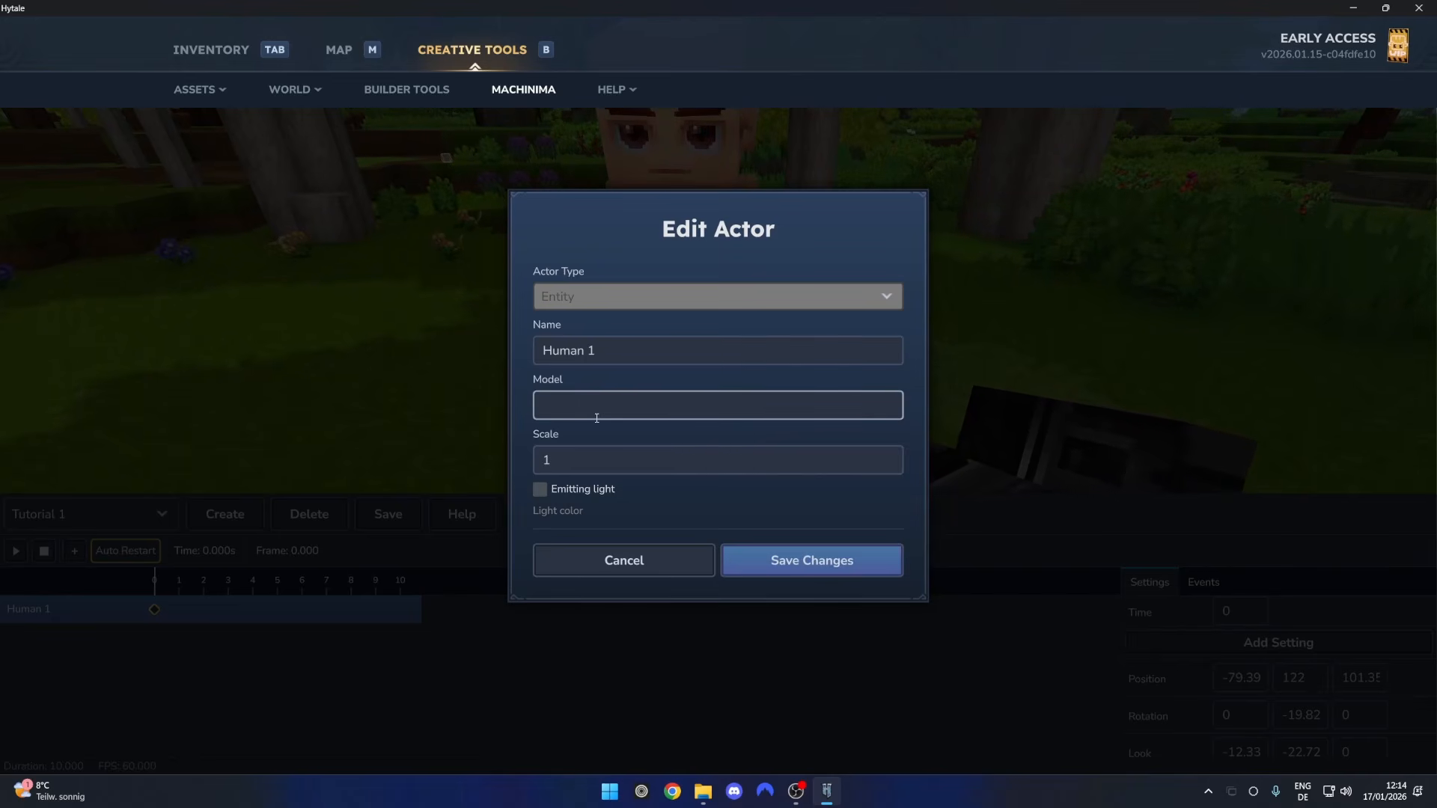
pyautogui.click(660, 569)
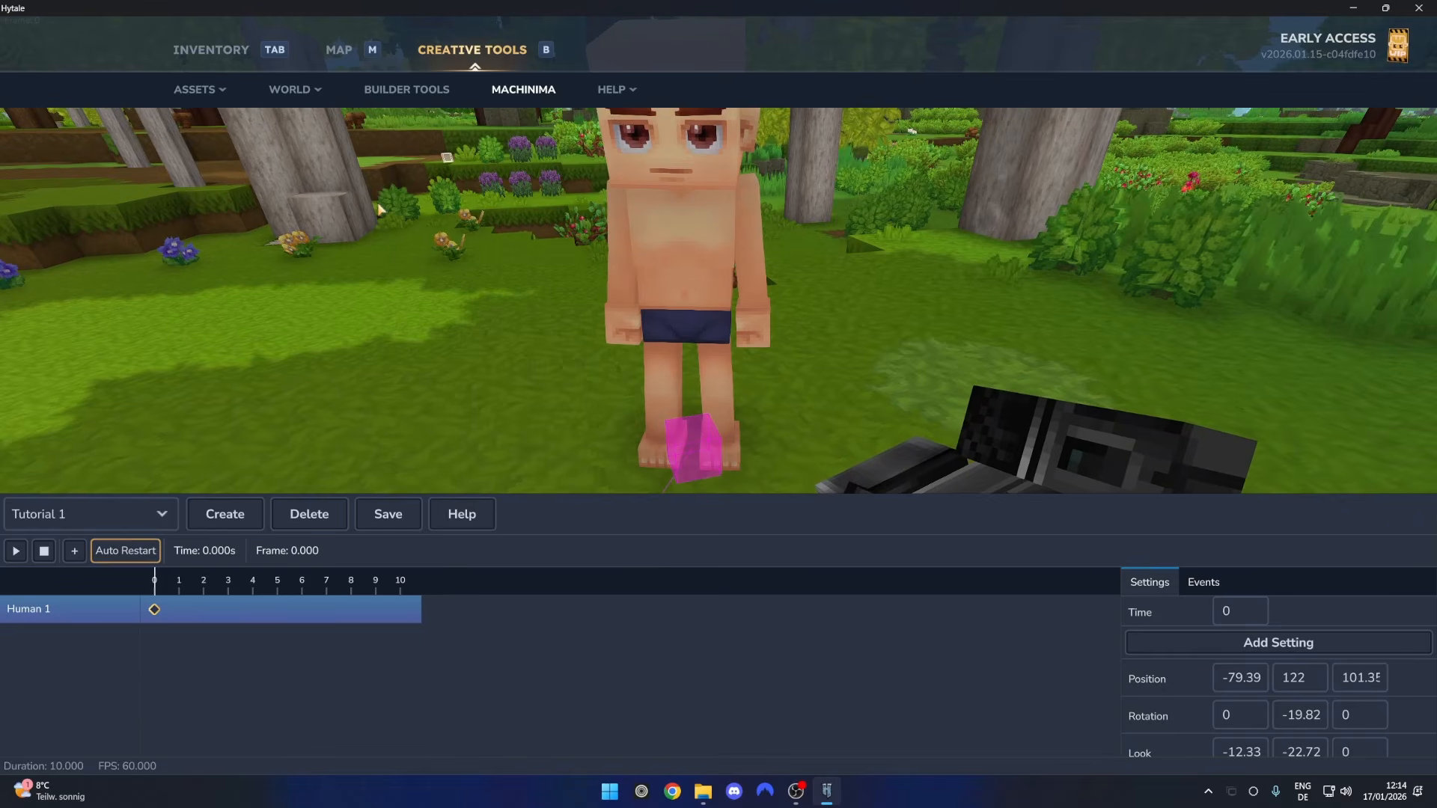
# Open the Asset Editor from the creative tools
pyautogui.moveTo(216, 90)
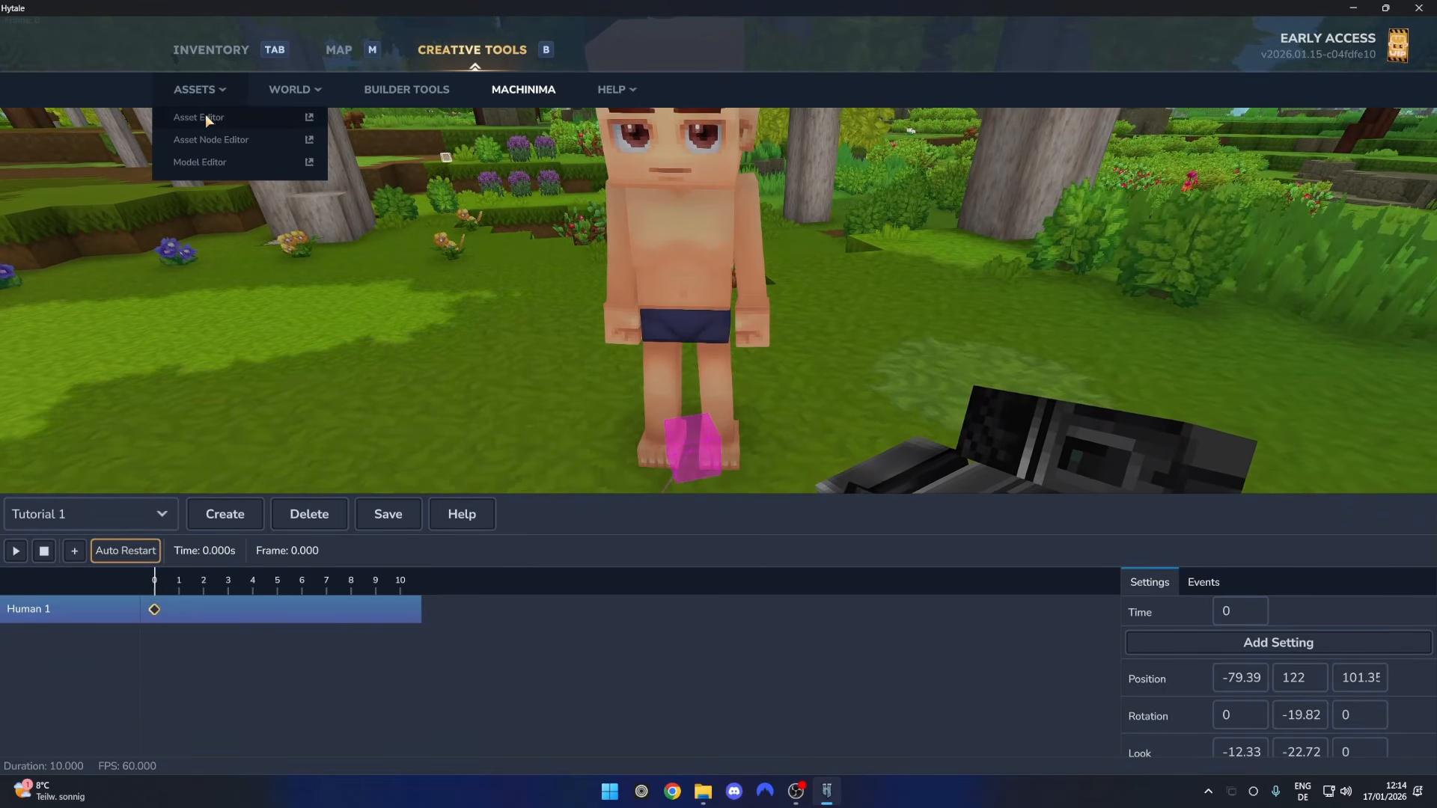
pyautogui.click(207, 118)
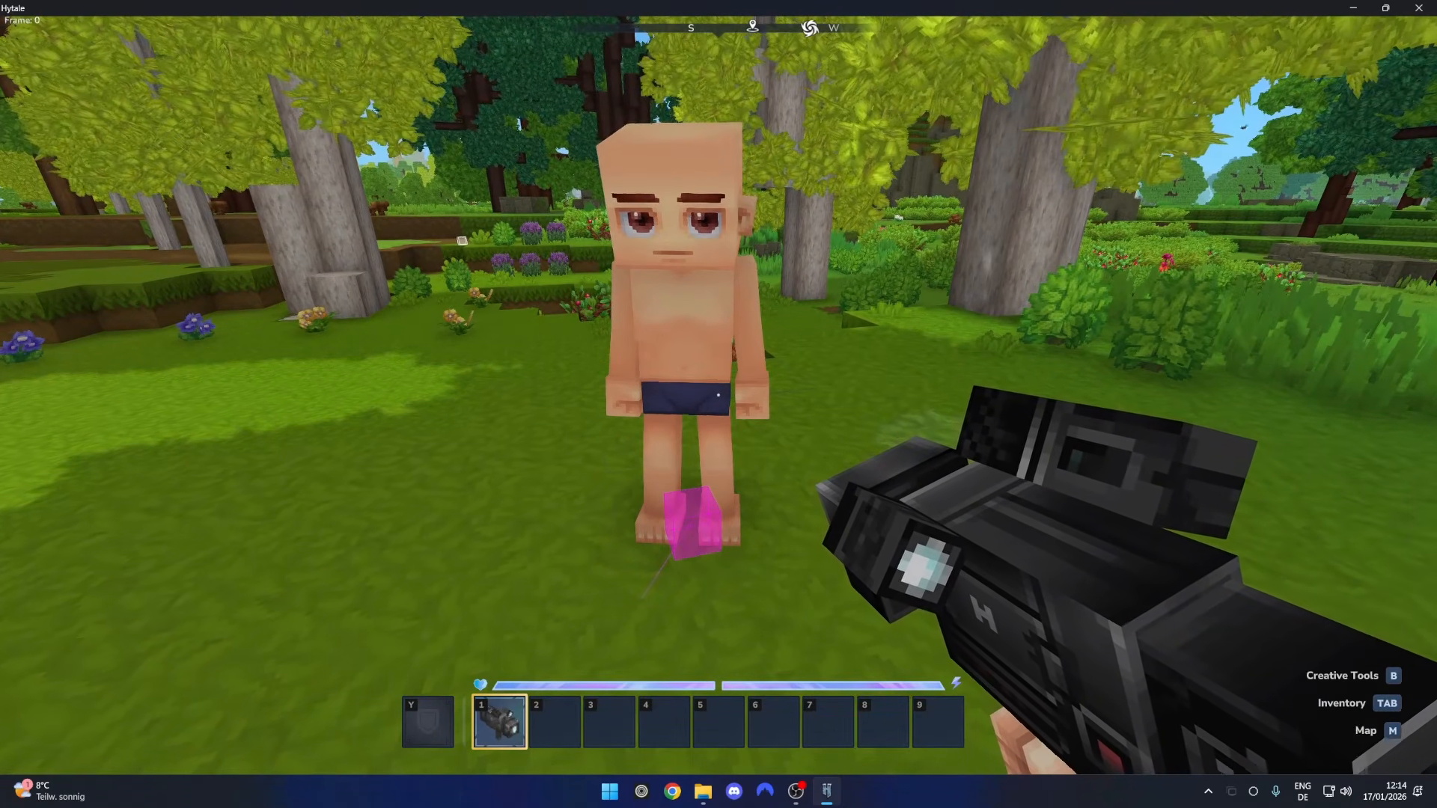
# Grant yourself operator rights in the world with the chat command /op self
pyautogui.press('t')
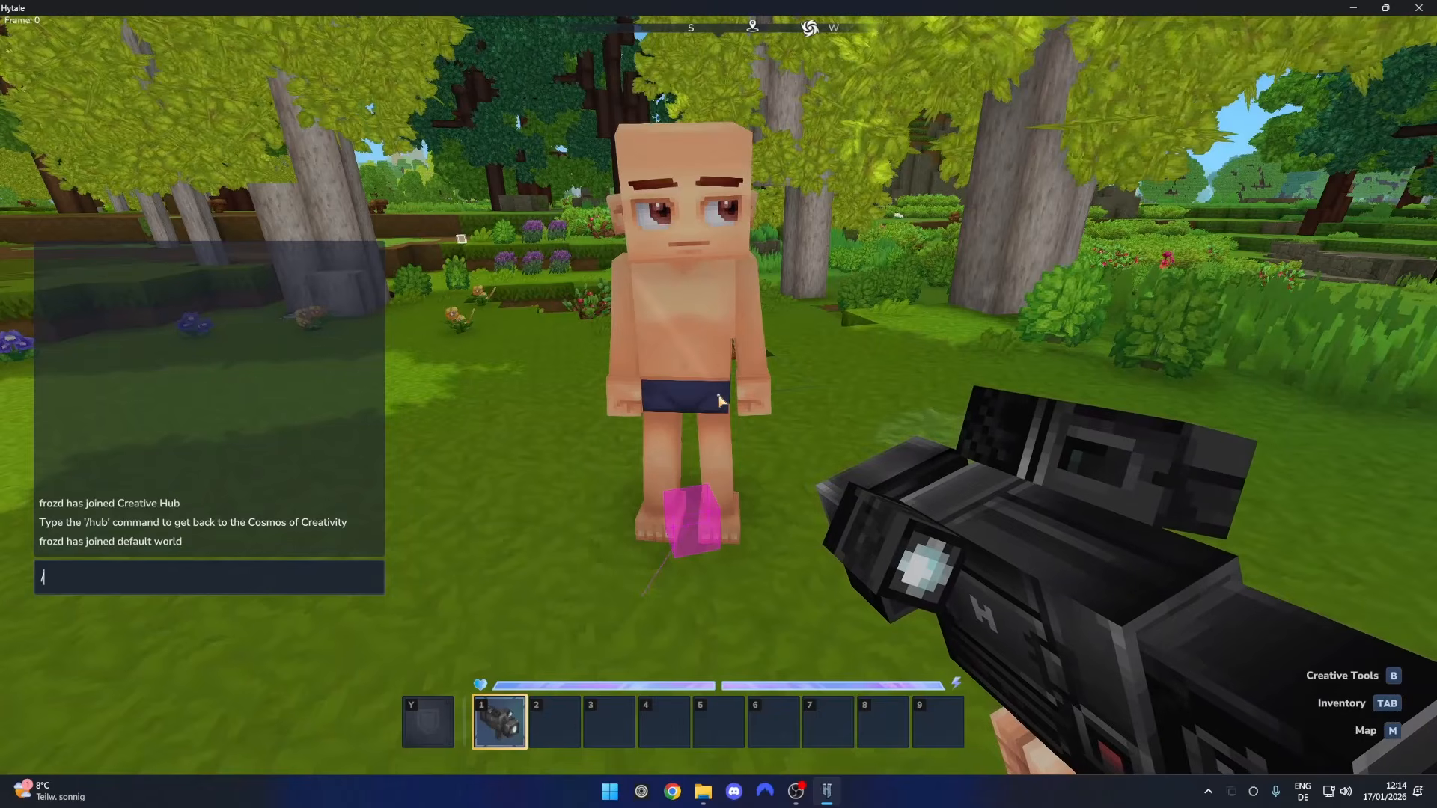
pyautogui.write('op self')
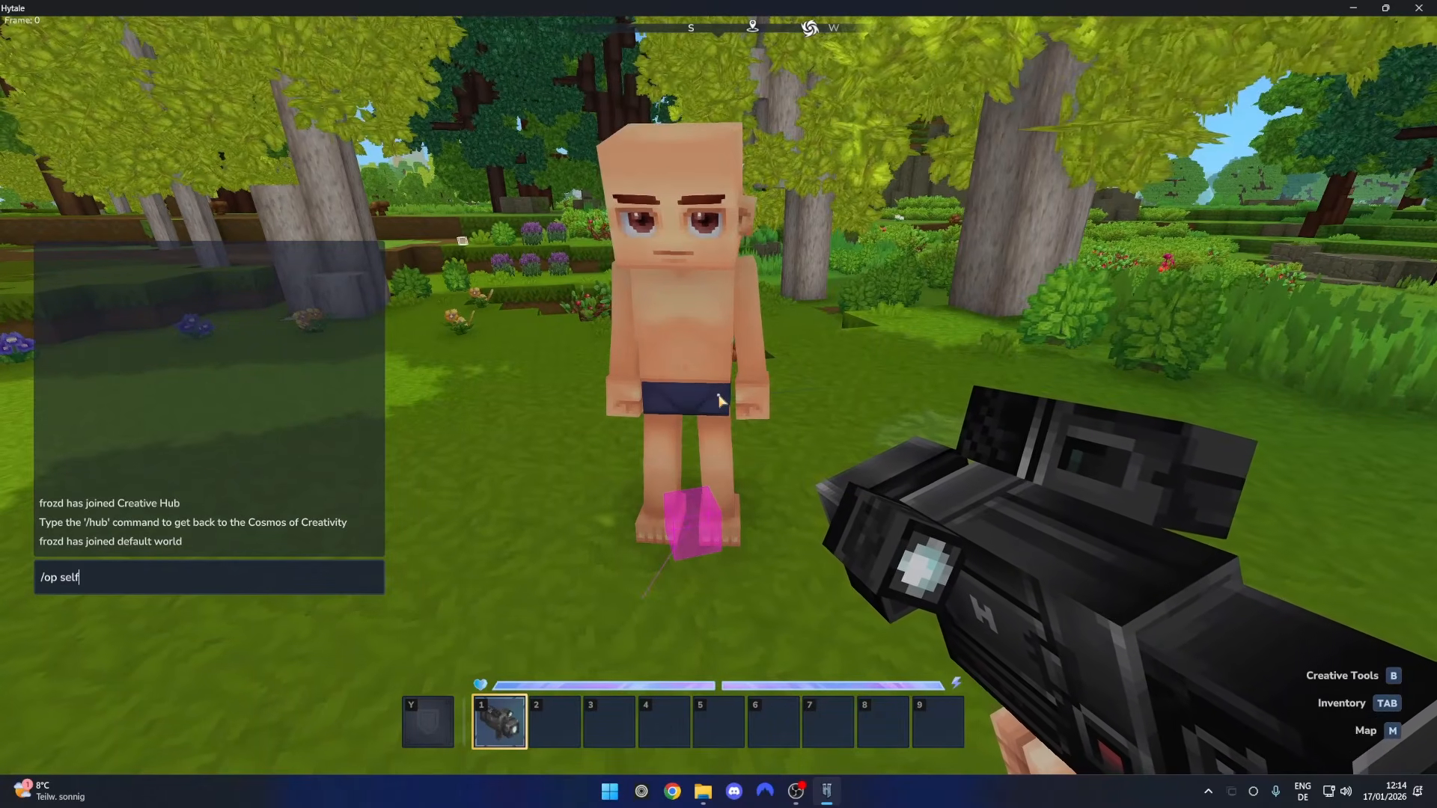
pyautogui.press('Return')
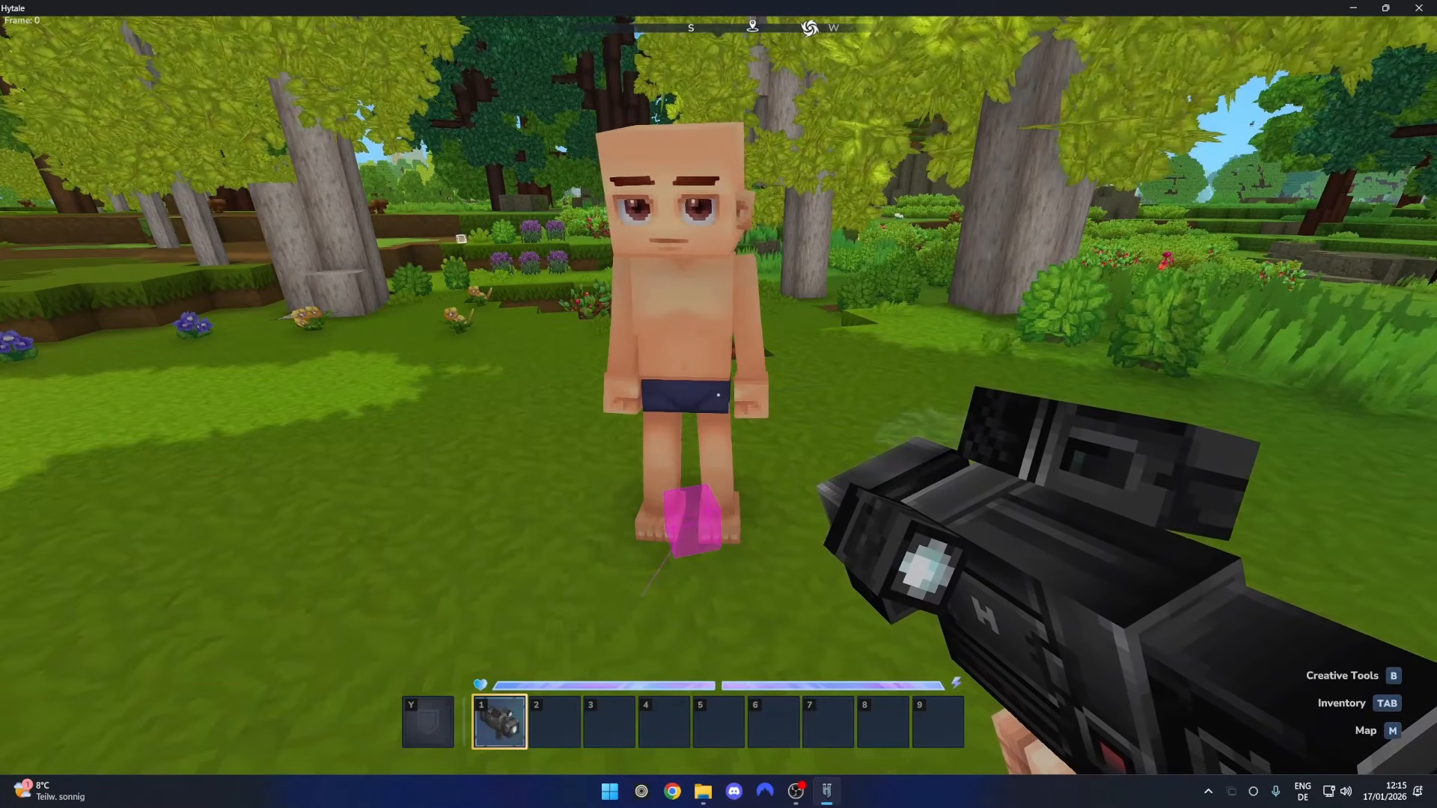
# Open the Asset Editor from the creative tools and reposition its window
pyautogui.press('b')
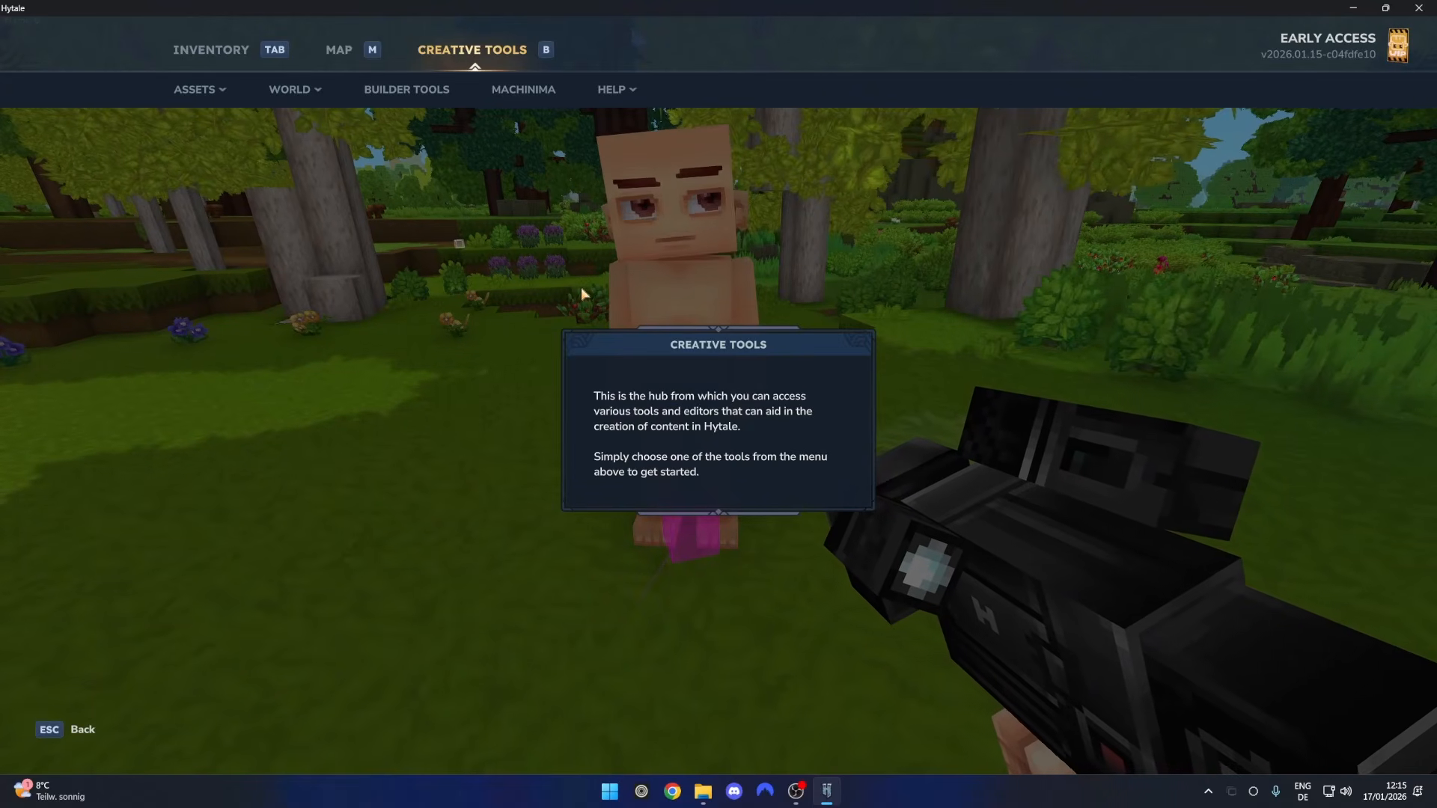
pyautogui.click(291, 89)
pyautogui.click(226, 96)
pyautogui.click(191, 119)
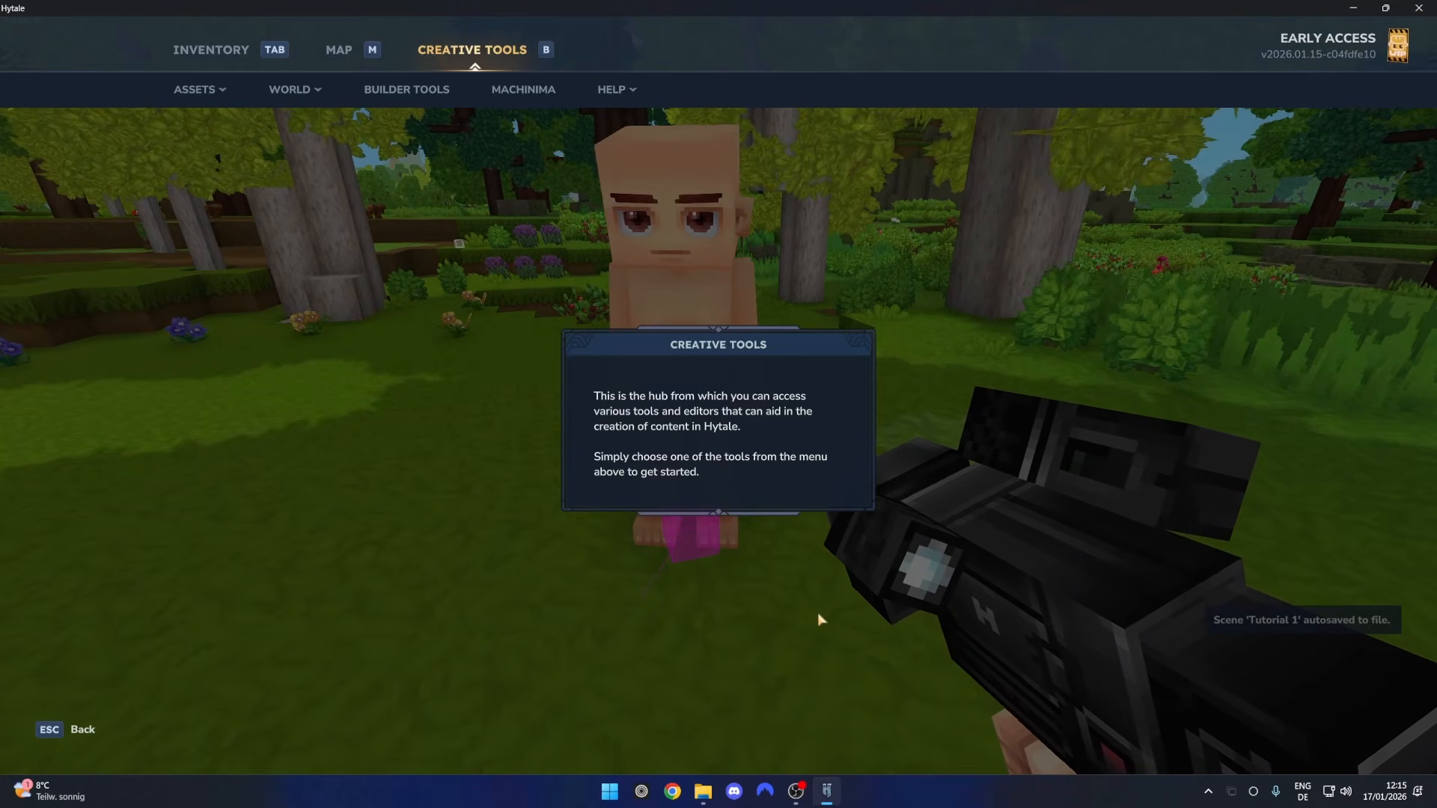
pyautogui.click(196, 90)
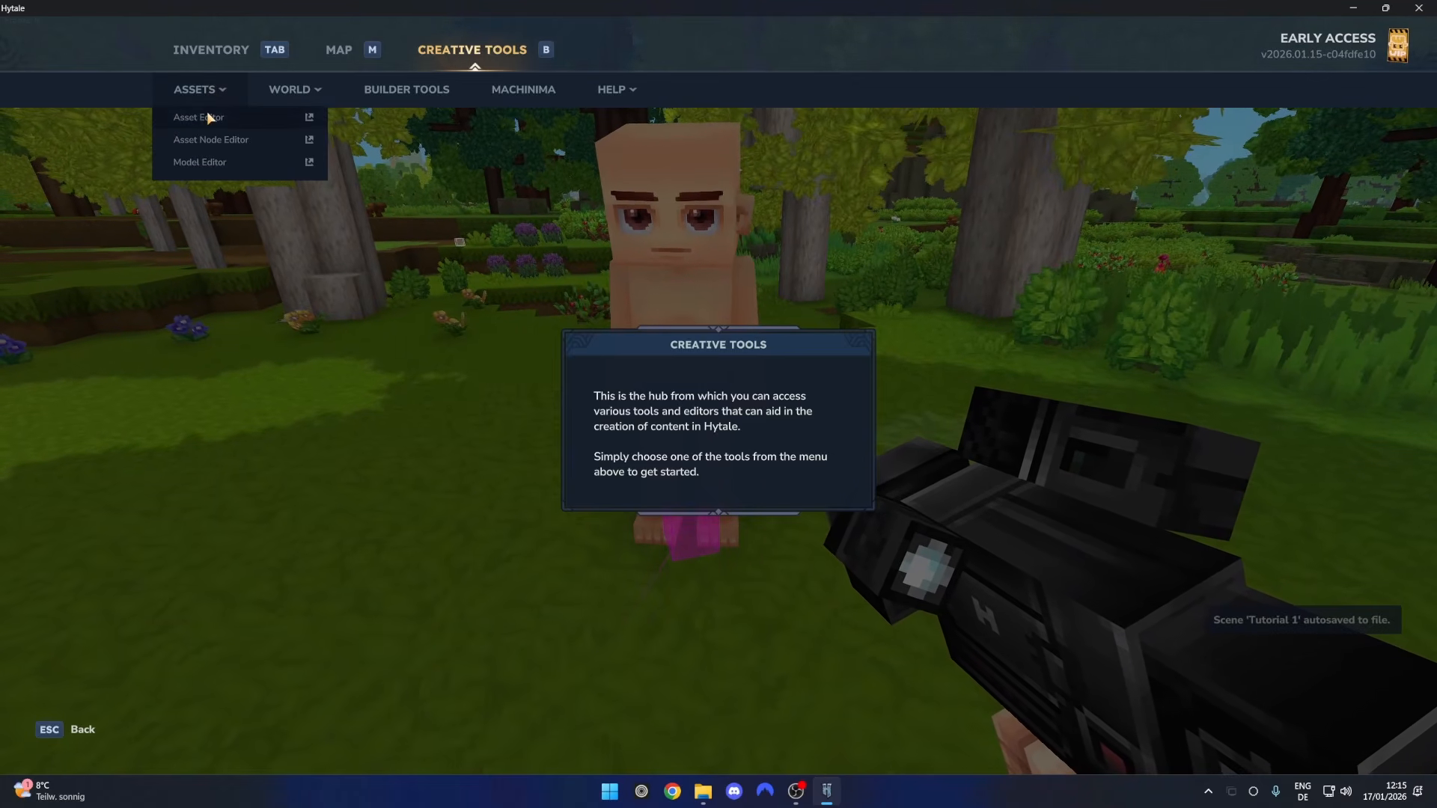
pyautogui.click(207, 112)
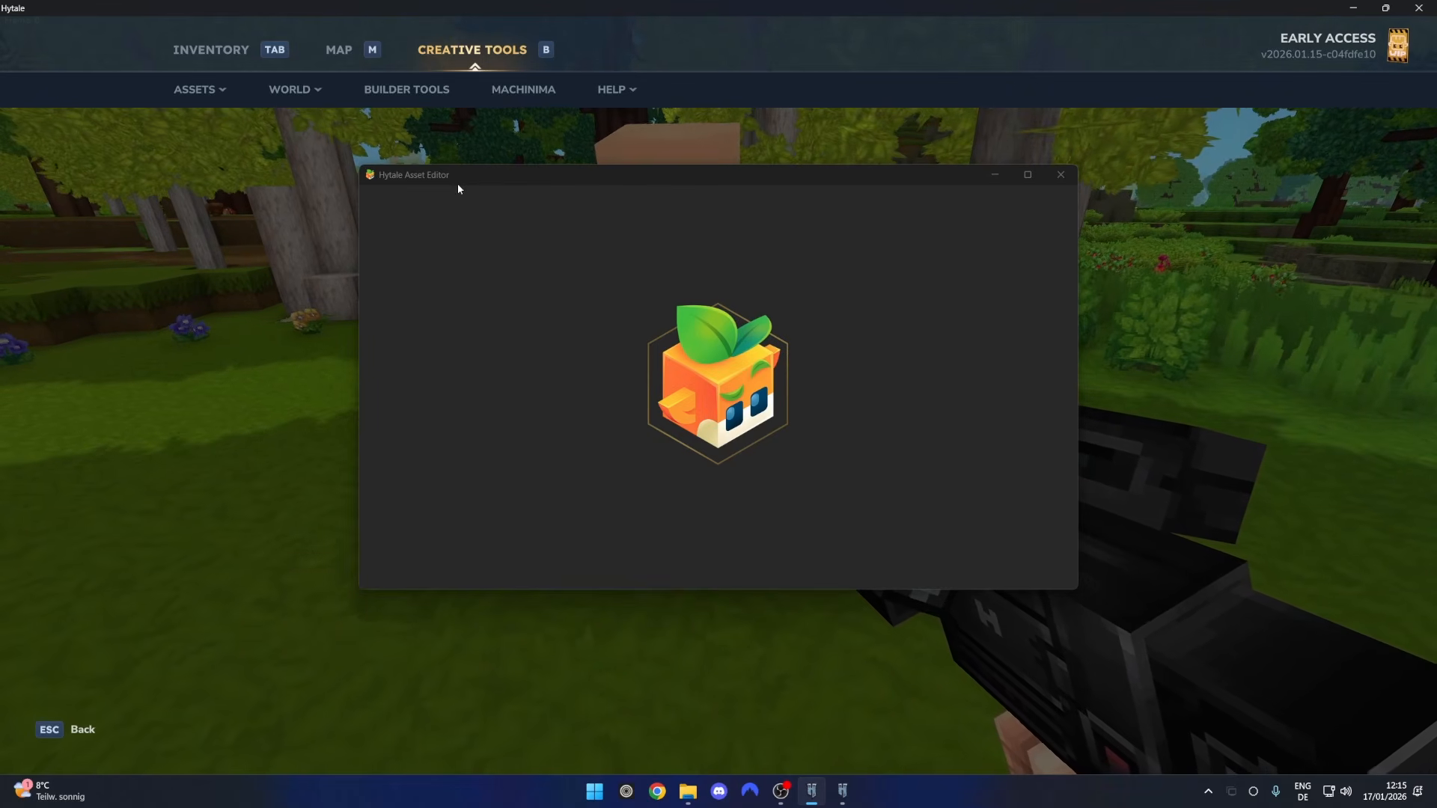
pyautogui.moveTo(457, 184); pyautogui.dragTo(404, 165)
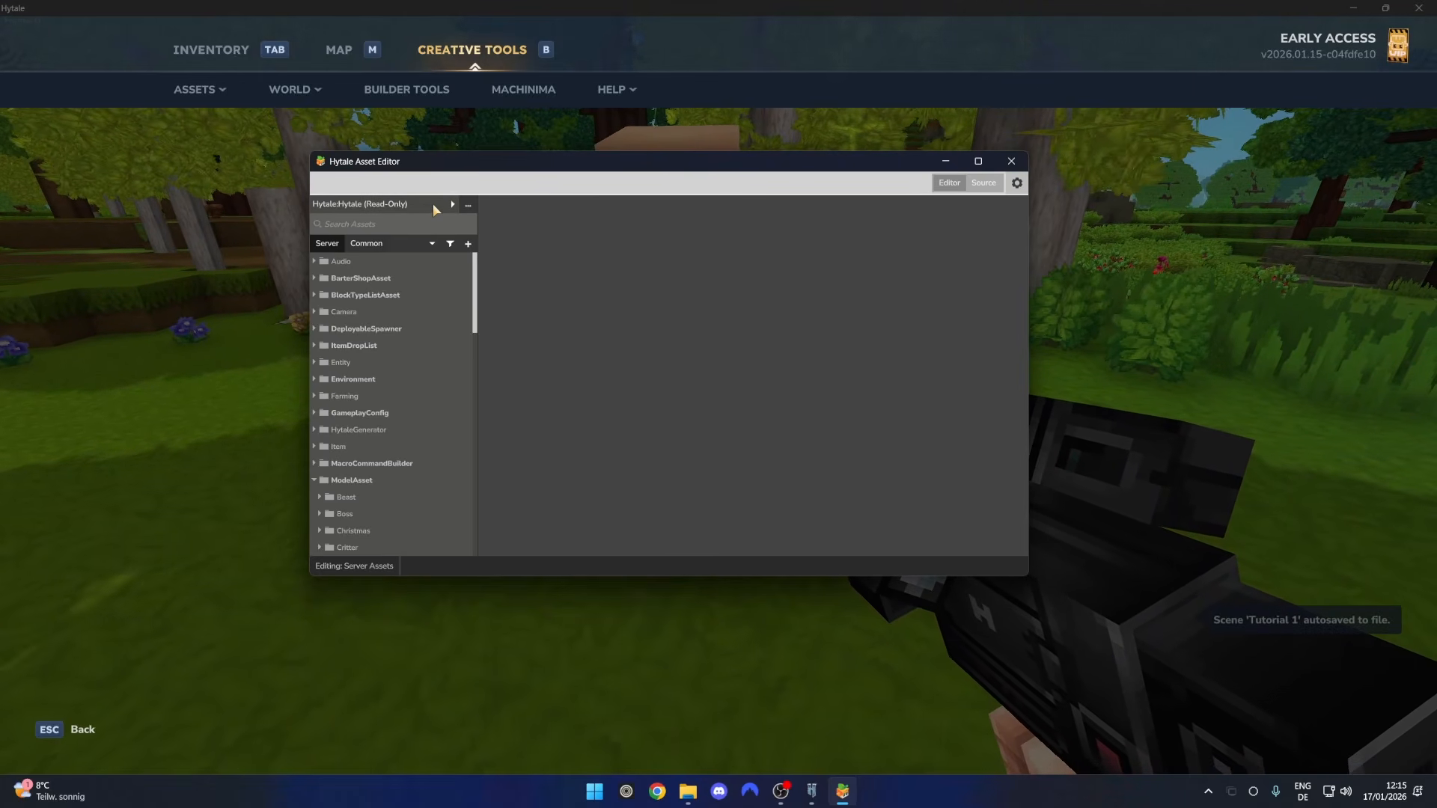
# Search the server assets for "Player", open the Player model asset in the Human folder and rotate its preview to face front
pyautogui.click(356, 223)
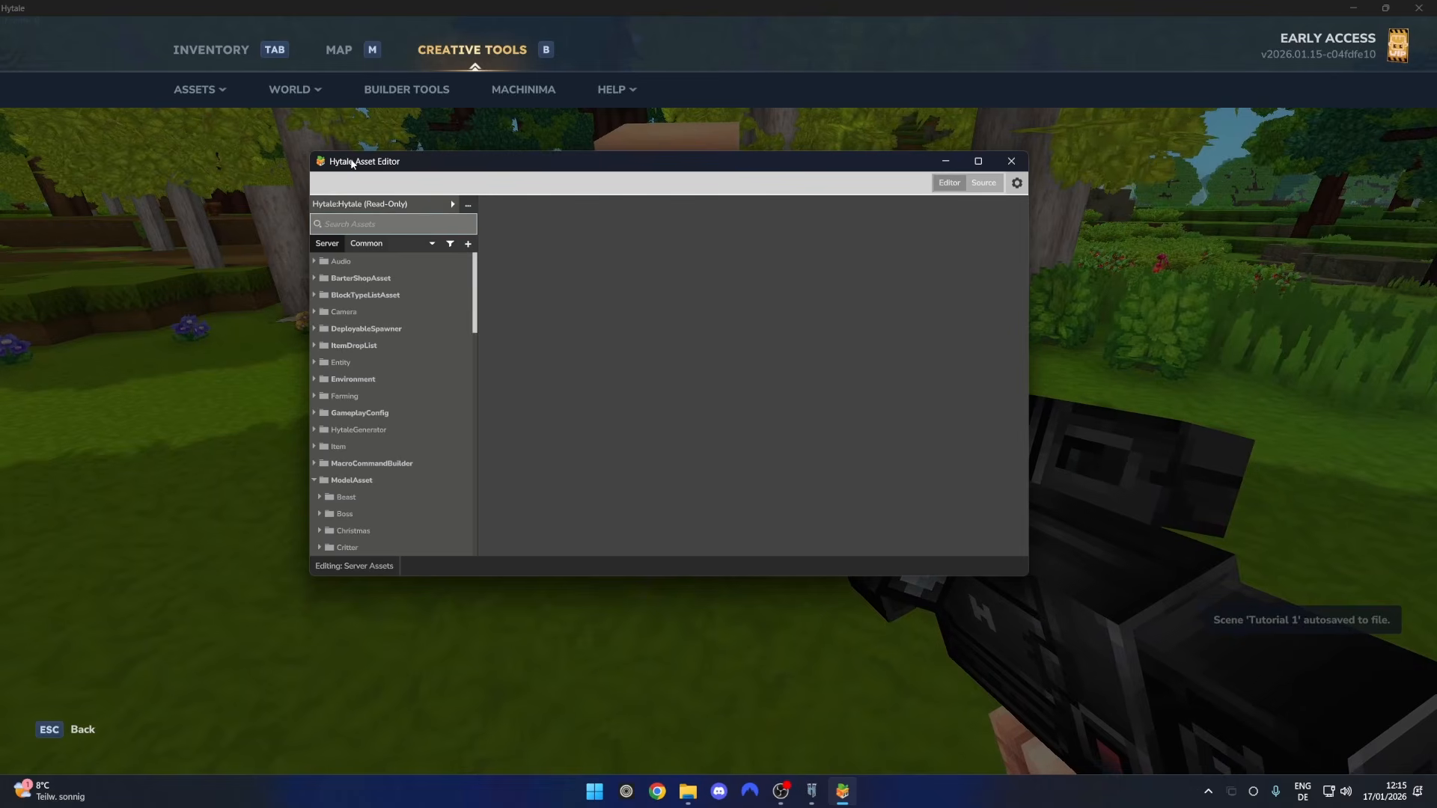
pyautogui.write('Player')
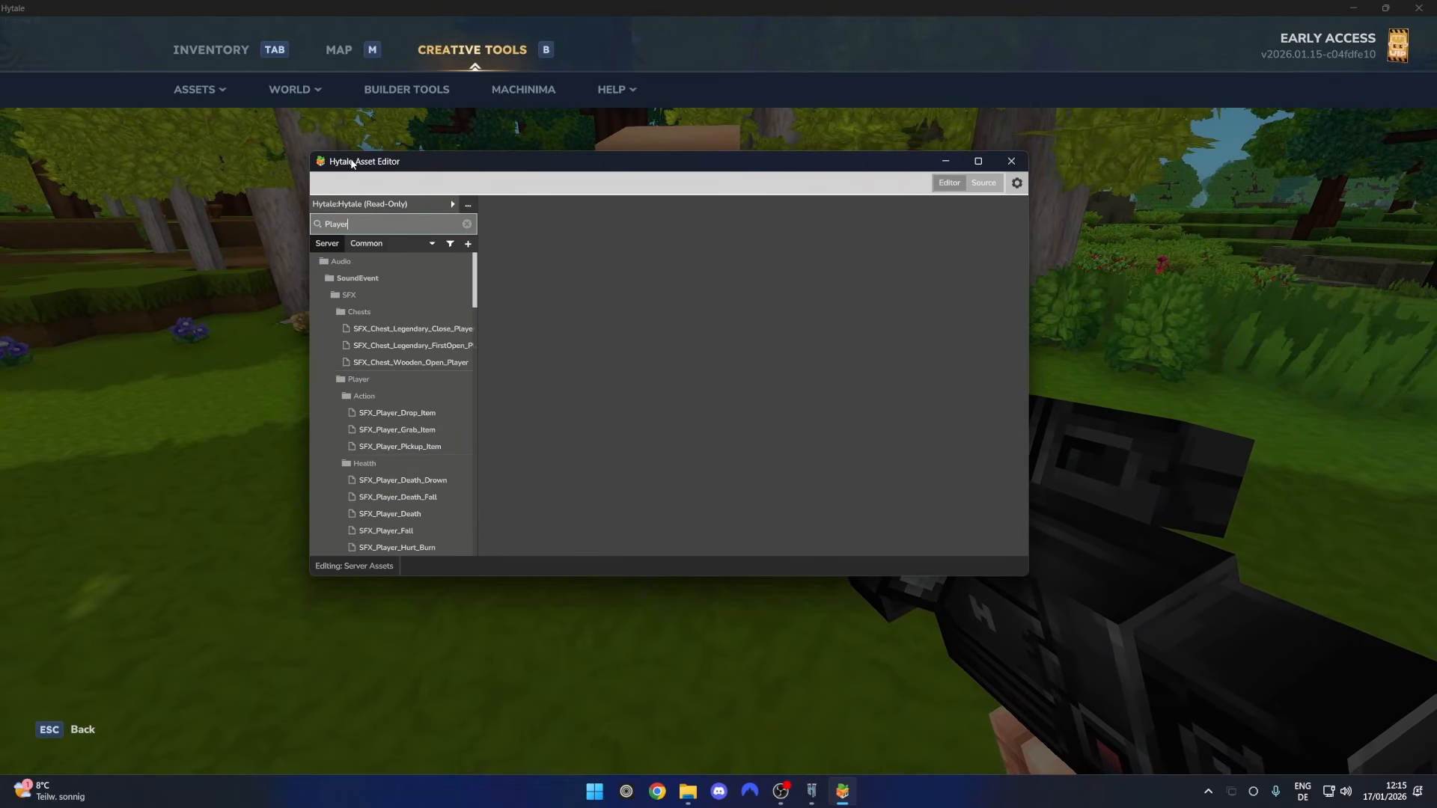
pyautogui.scroll(-10, 417, 380)
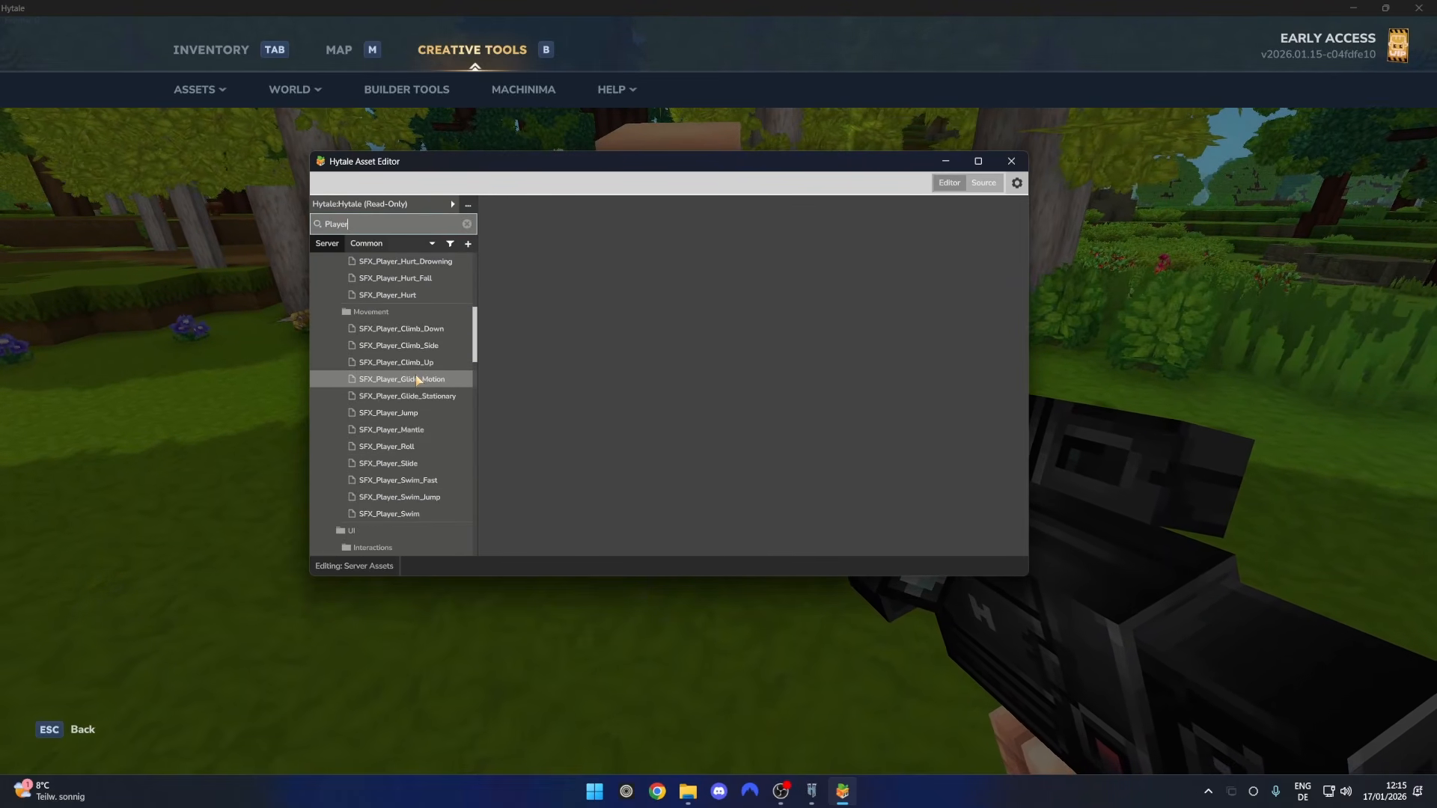
pyautogui.scroll(-10, 417, 379)
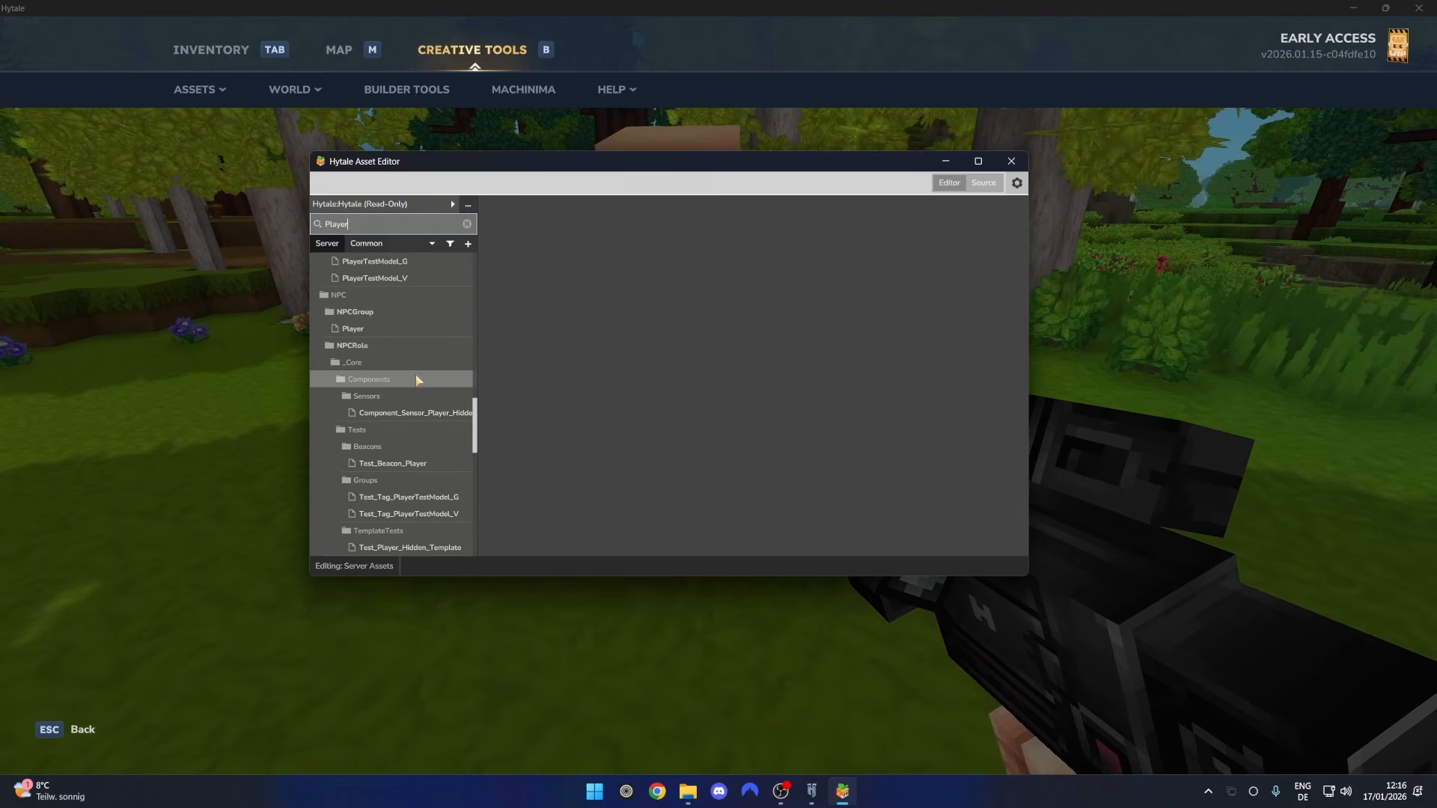
pyautogui.scroll(5, 417, 380)
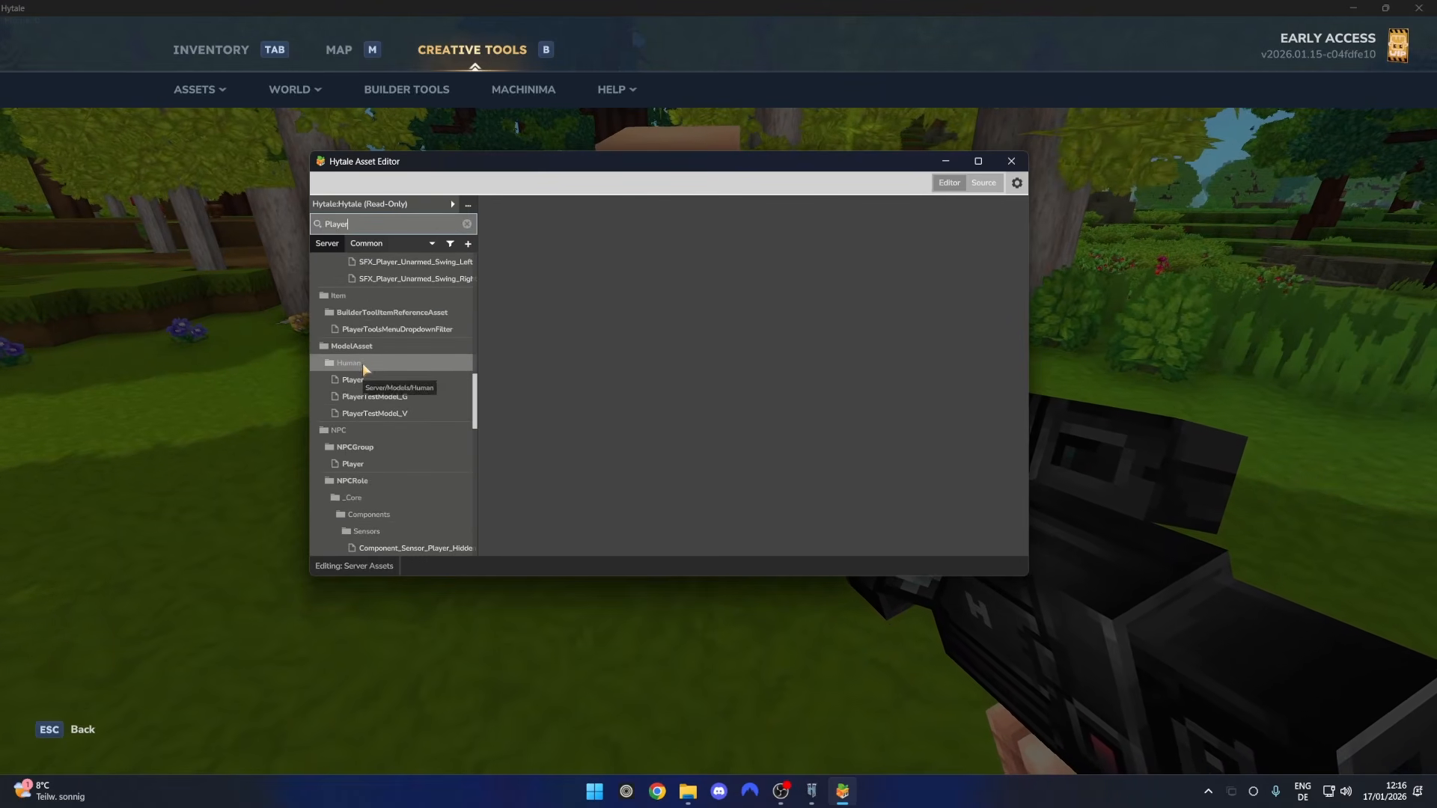
pyautogui.click(357, 380)
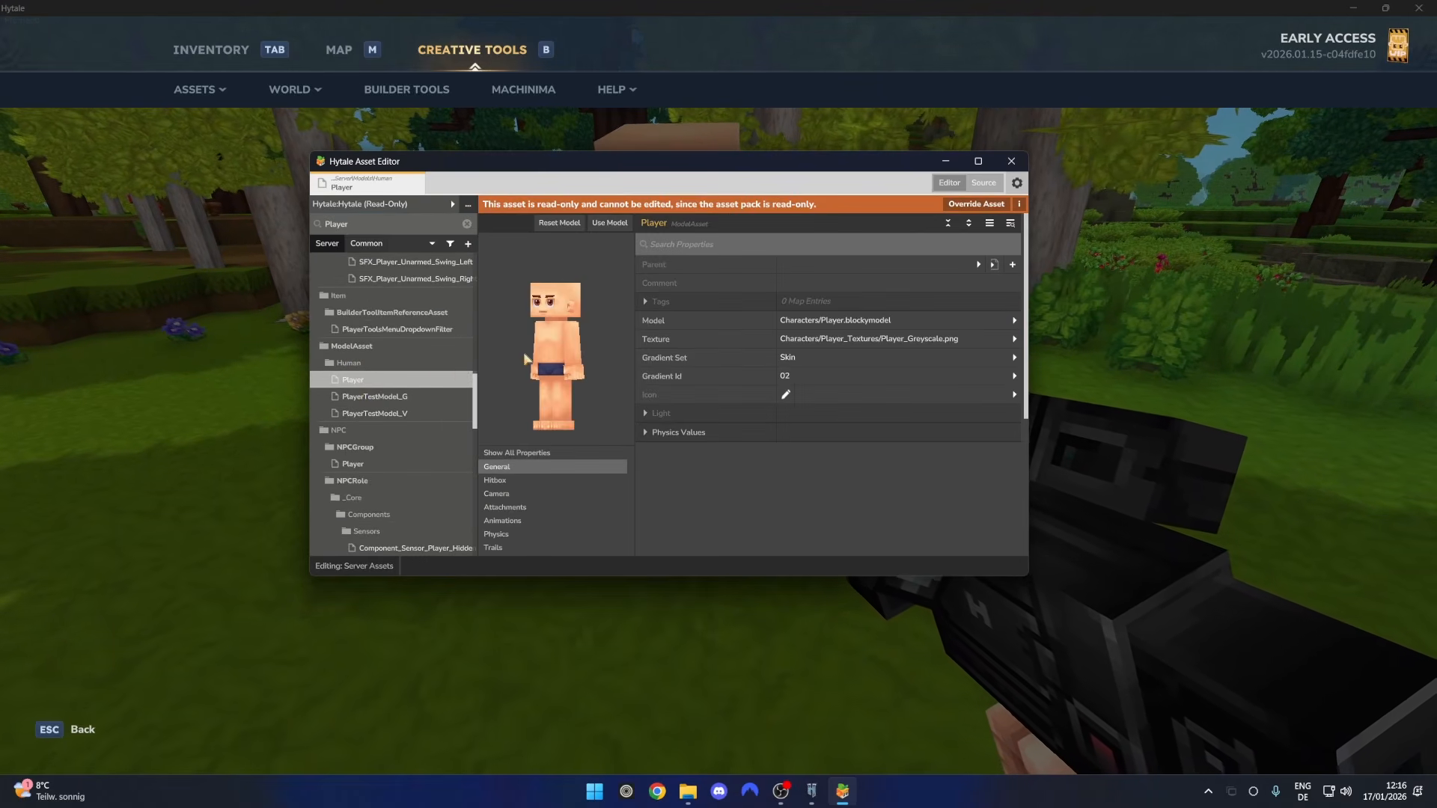
pyautogui.moveTo(598, 362); pyautogui.dragTo(551, 359)
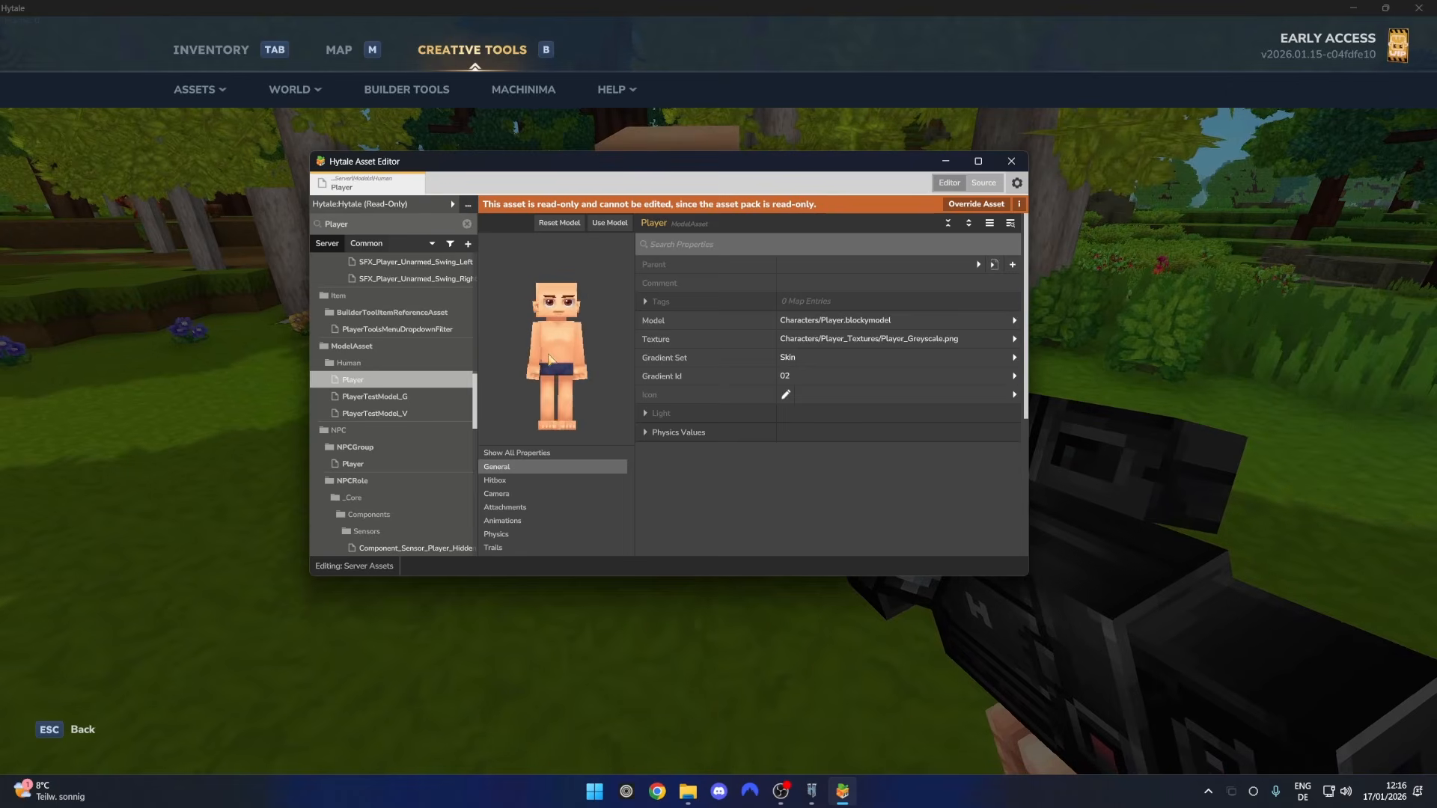
# Compare the PlayerTestModel_G and PlayerTestModel_V assets with the Player model, ending back on the Player asset
pyautogui.moveTo(498, 181); pyautogui.dragTo(666, 356)
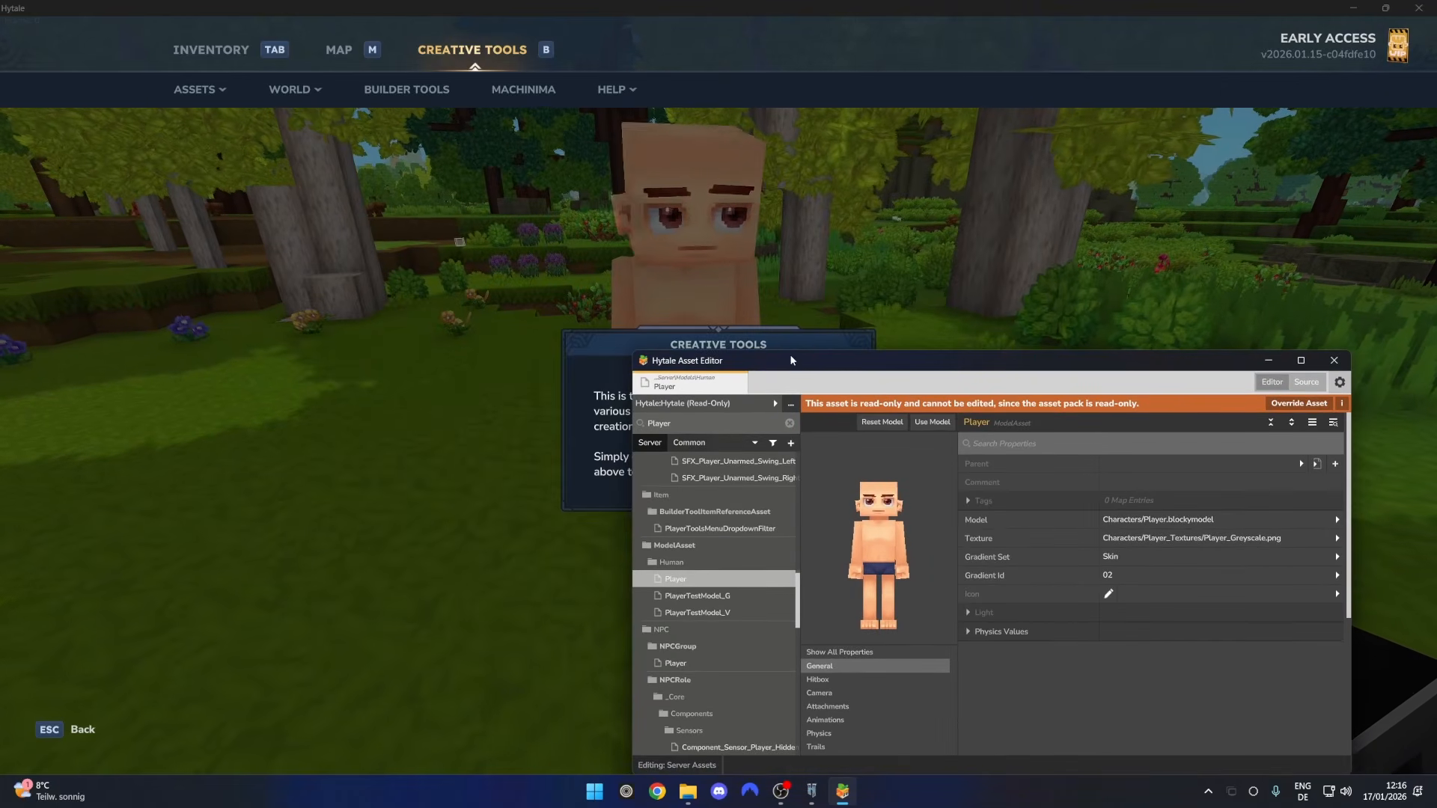
pyautogui.moveTo(789, 360); pyautogui.dragTo(575, 217)
pyautogui.click(517, 453)
pyautogui.click(509, 468)
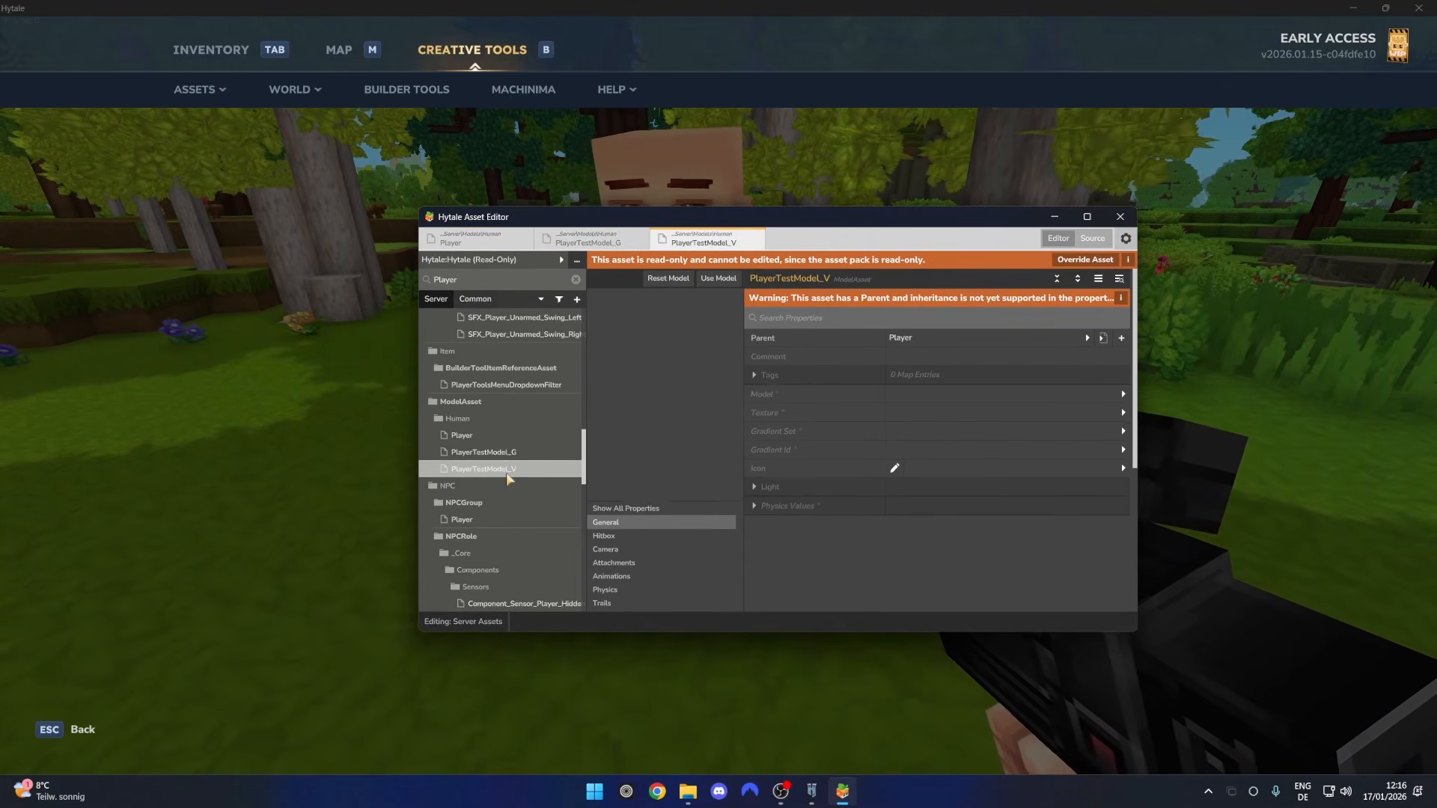
pyautogui.click(508, 452)
pyautogui.click(462, 435)
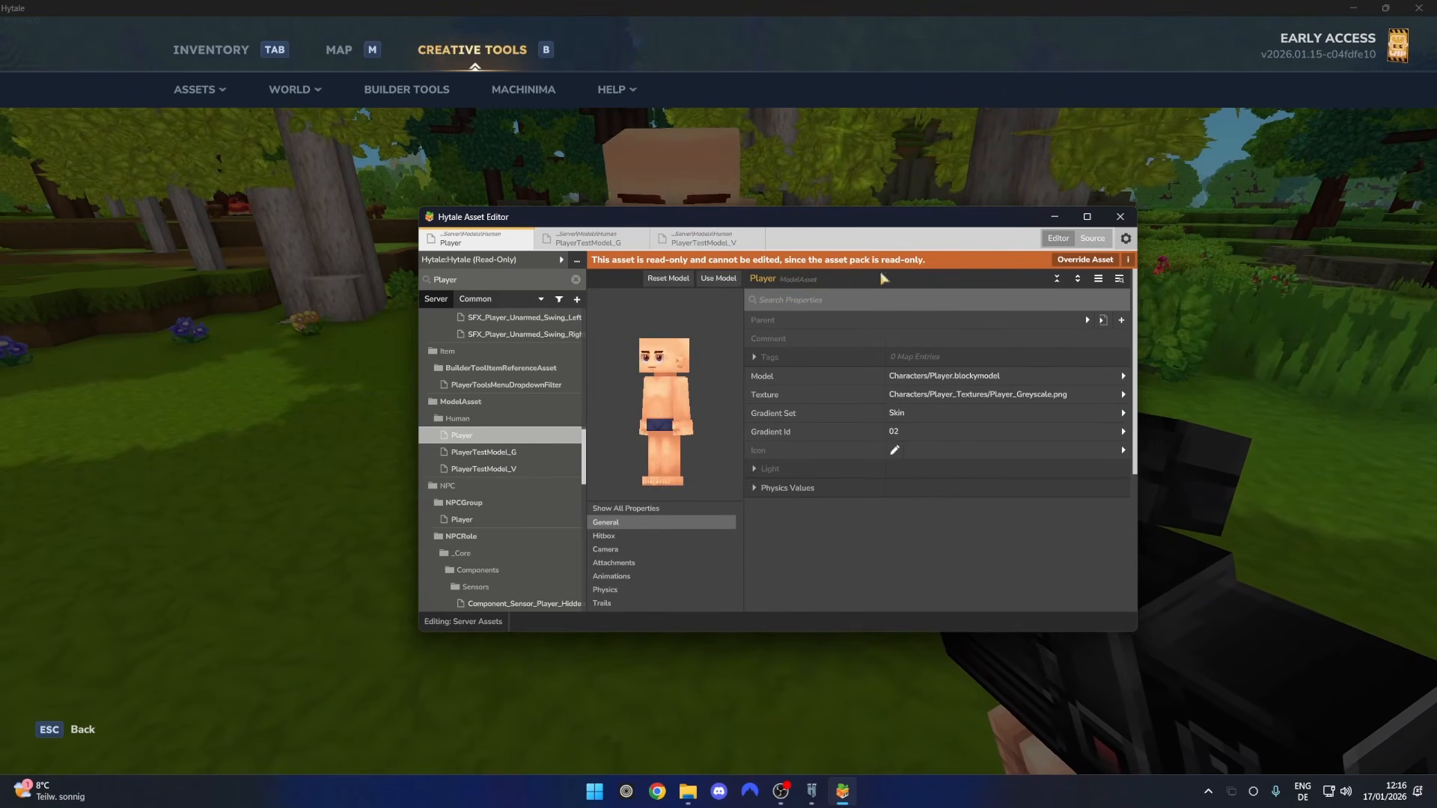
# Add a new asset pack named "Tutorial" with the creator's username as its group
pyautogui.click(577, 260)
pyautogui.click(591, 295)
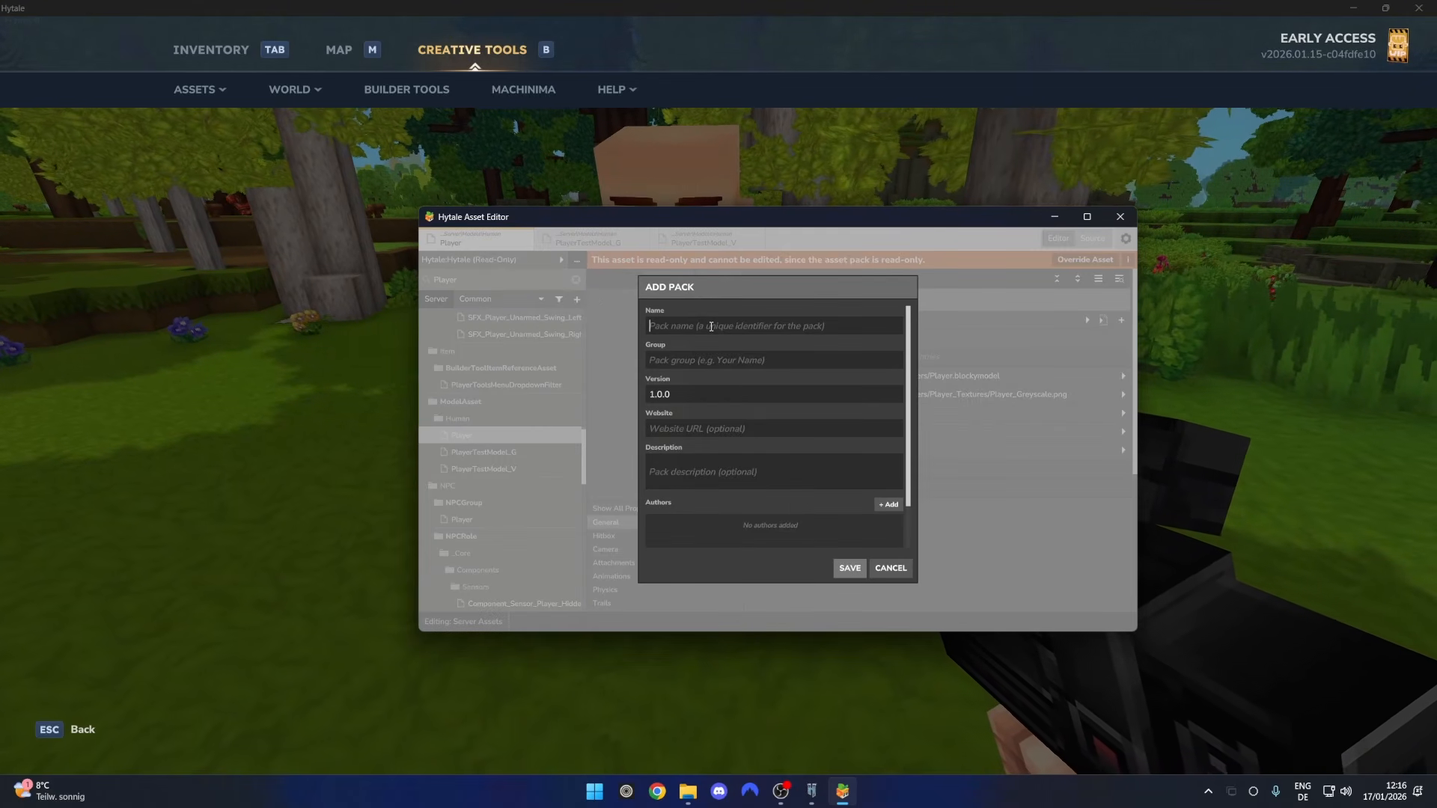
pyautogui.write('Tutorial')
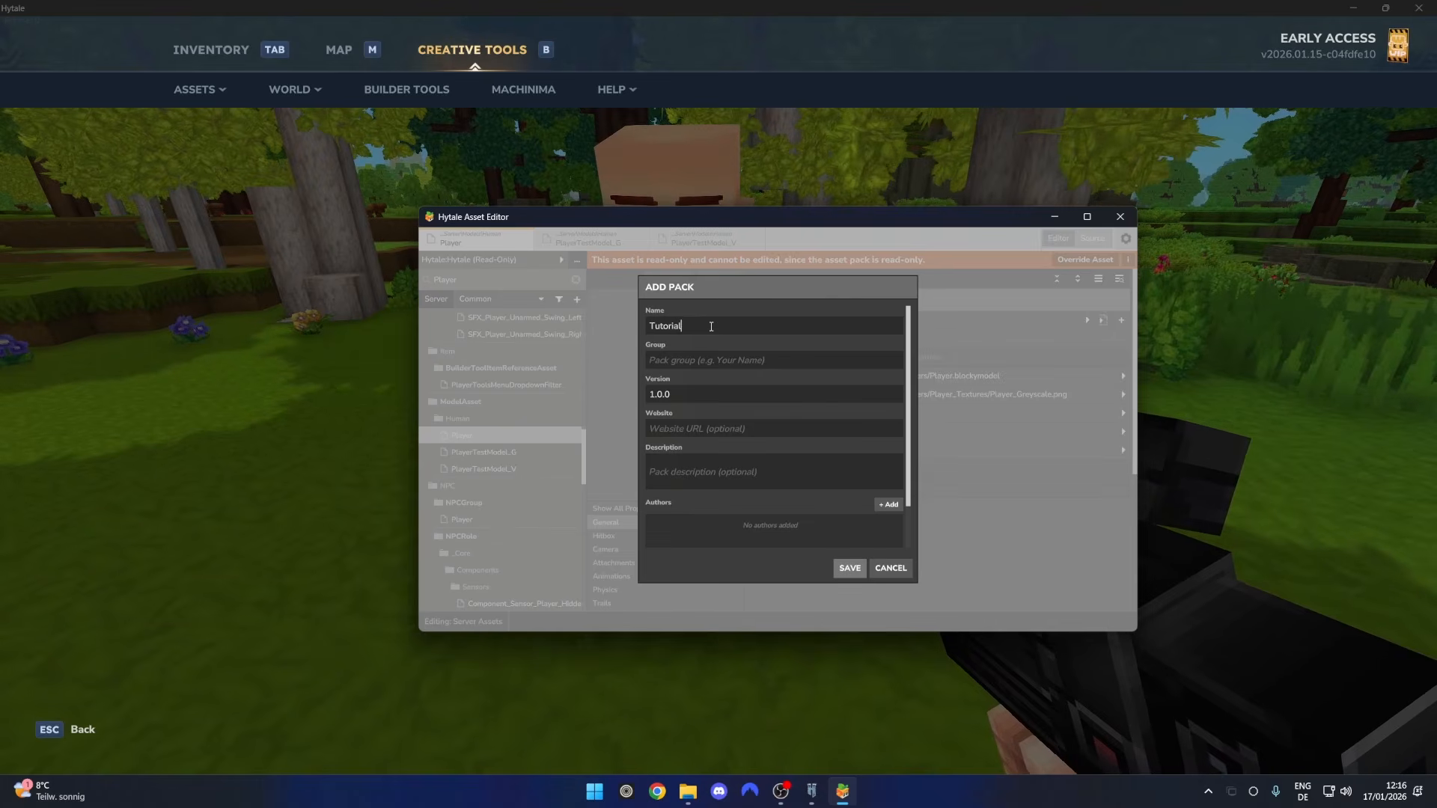
pyautogui.press('Tab')
pyautogui.write('frozd')
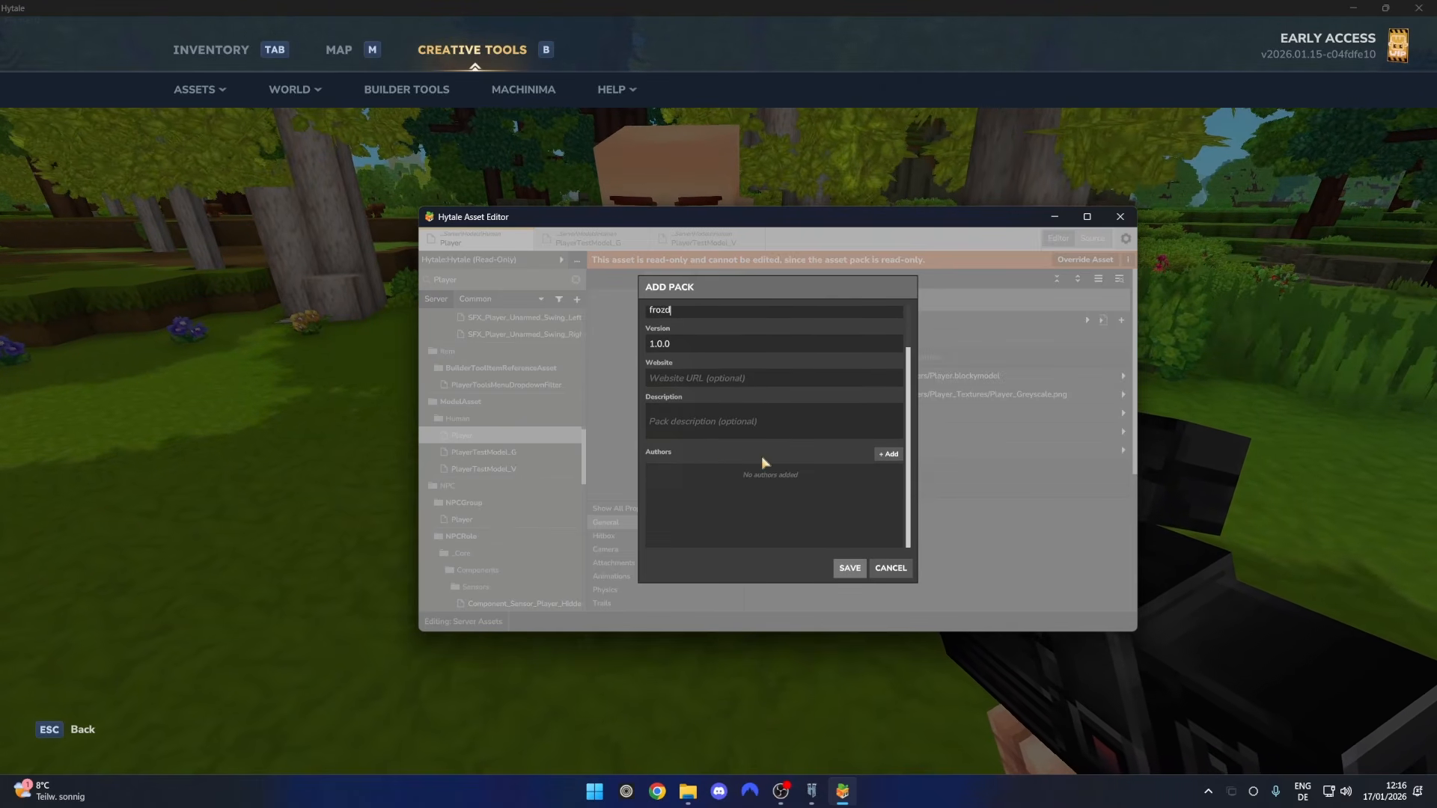
pyautogui.click(850, 568)
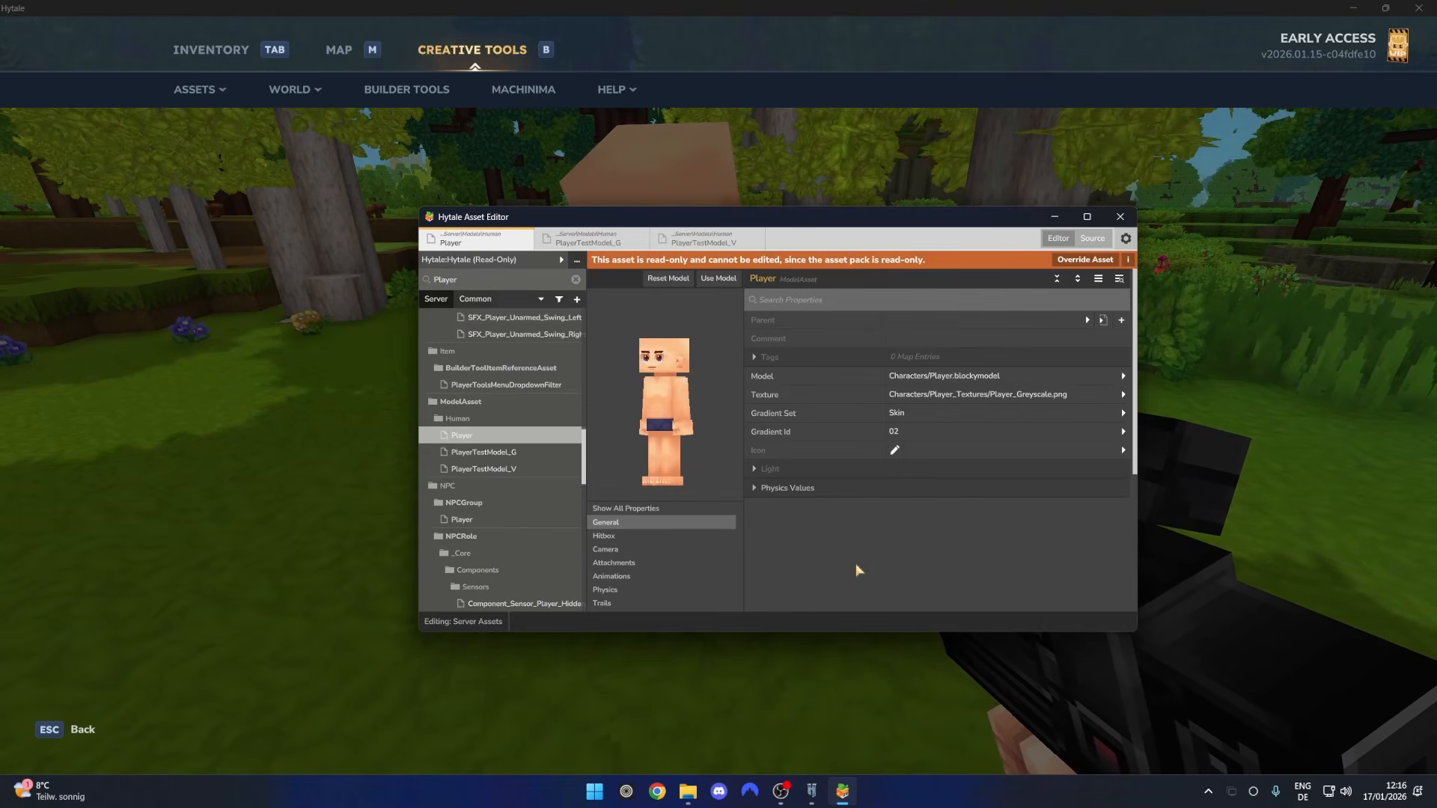
# Look into the new Tutorial pack and switch back to the read-only Hytale:Hytale pack
pyautogui.click(495, 260)
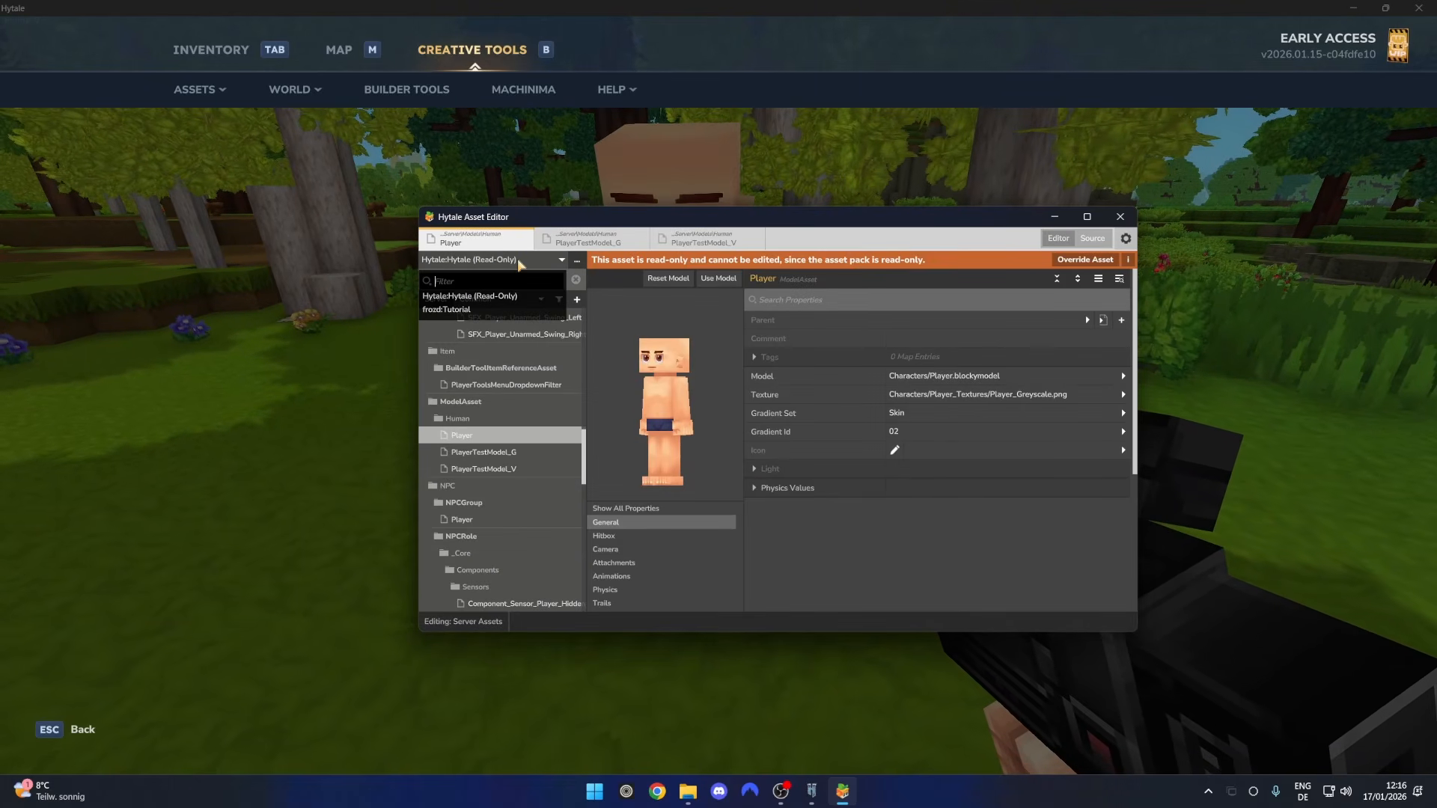
pyautogui.click(464, 309)
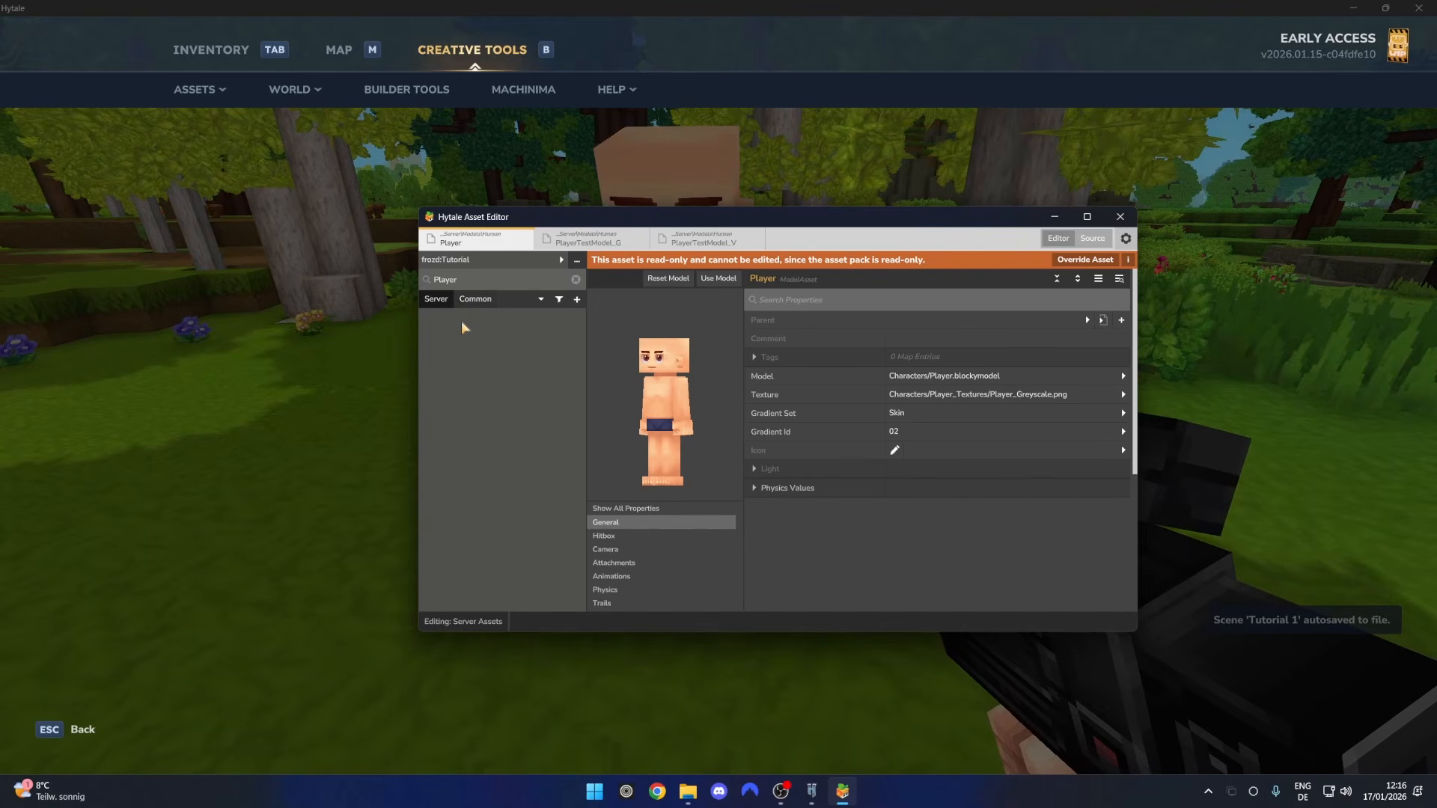
pyautogui.click(479, 261)
pyautogui.click(488, 297)
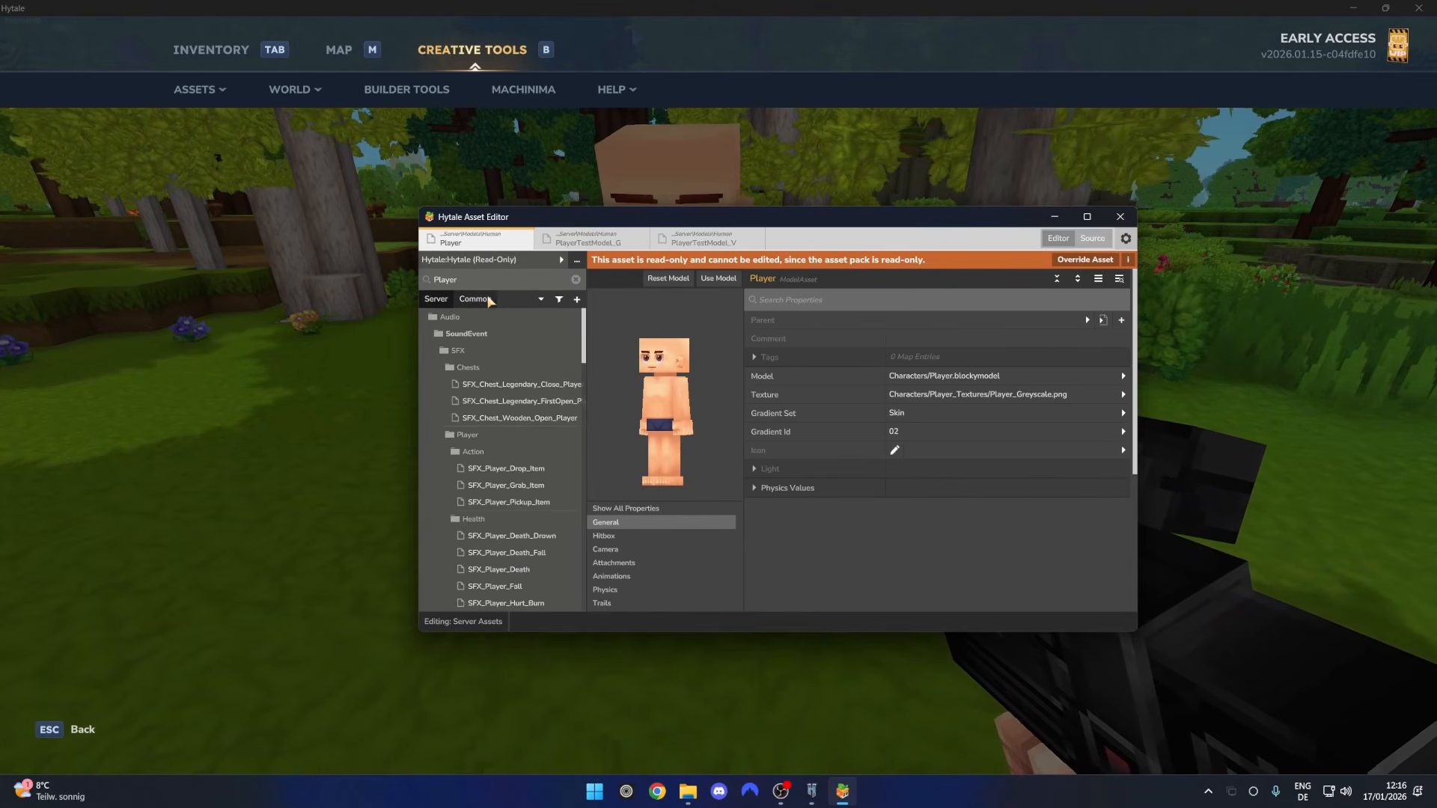
# Clone the Human folder's Player model asset into the Tutorial pack with no folder and the unique asset ID "CustomHumanTutorial"
pyautogui.scroll(-7, 542, 383)
pyautogui.scroll(-15, 544, 384)
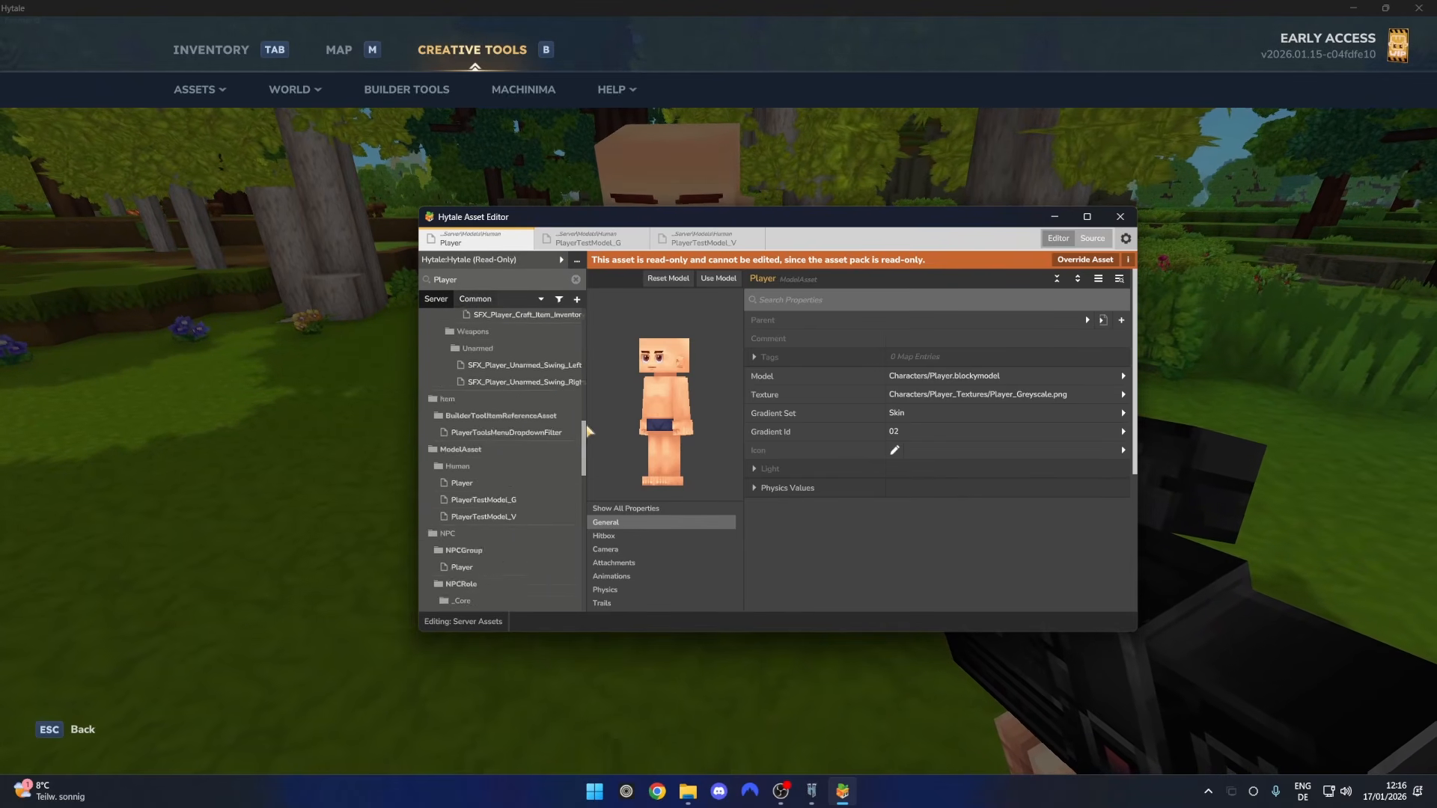
pyautogui.scroll(-10, 524, 449)
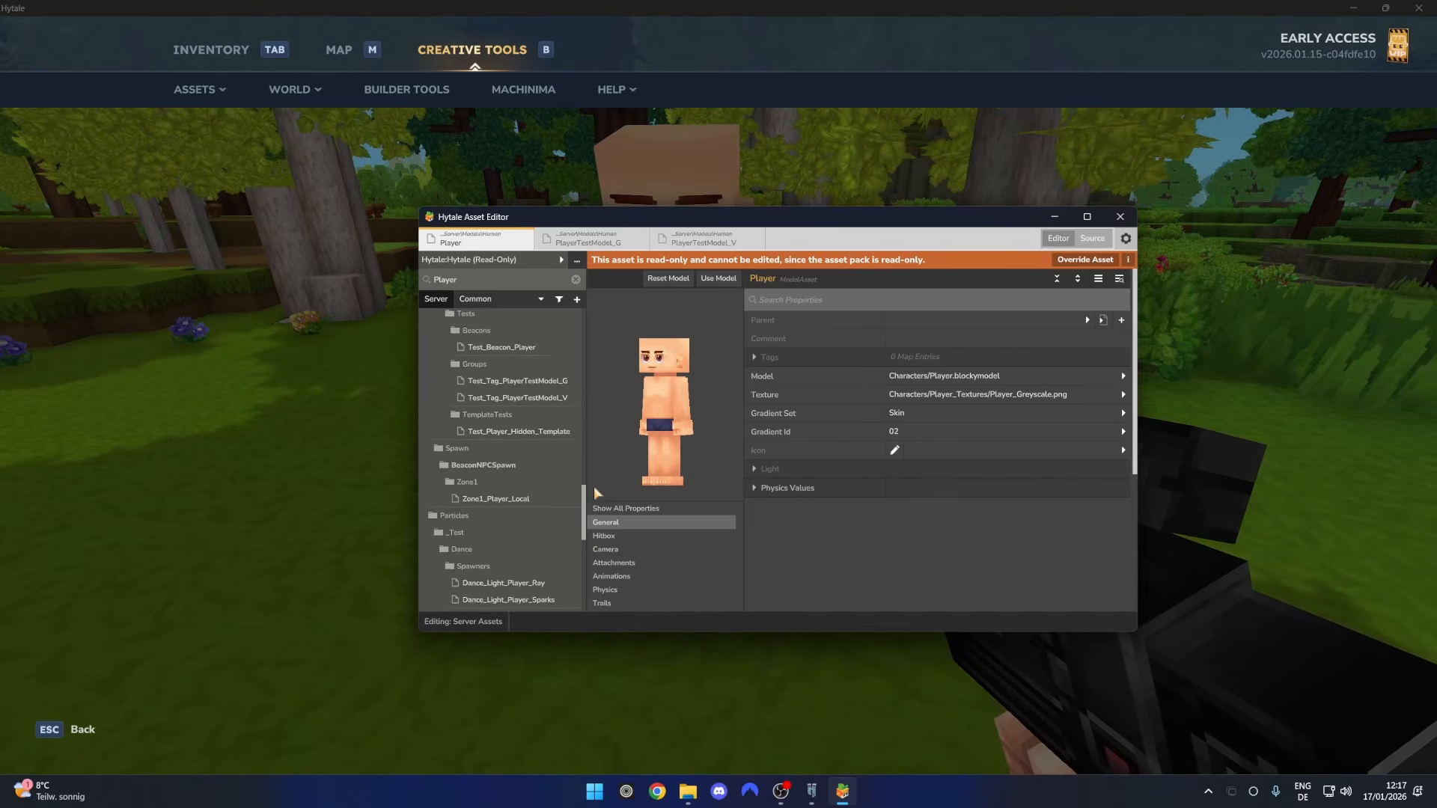
pyautogui.rightClick(475, 398)
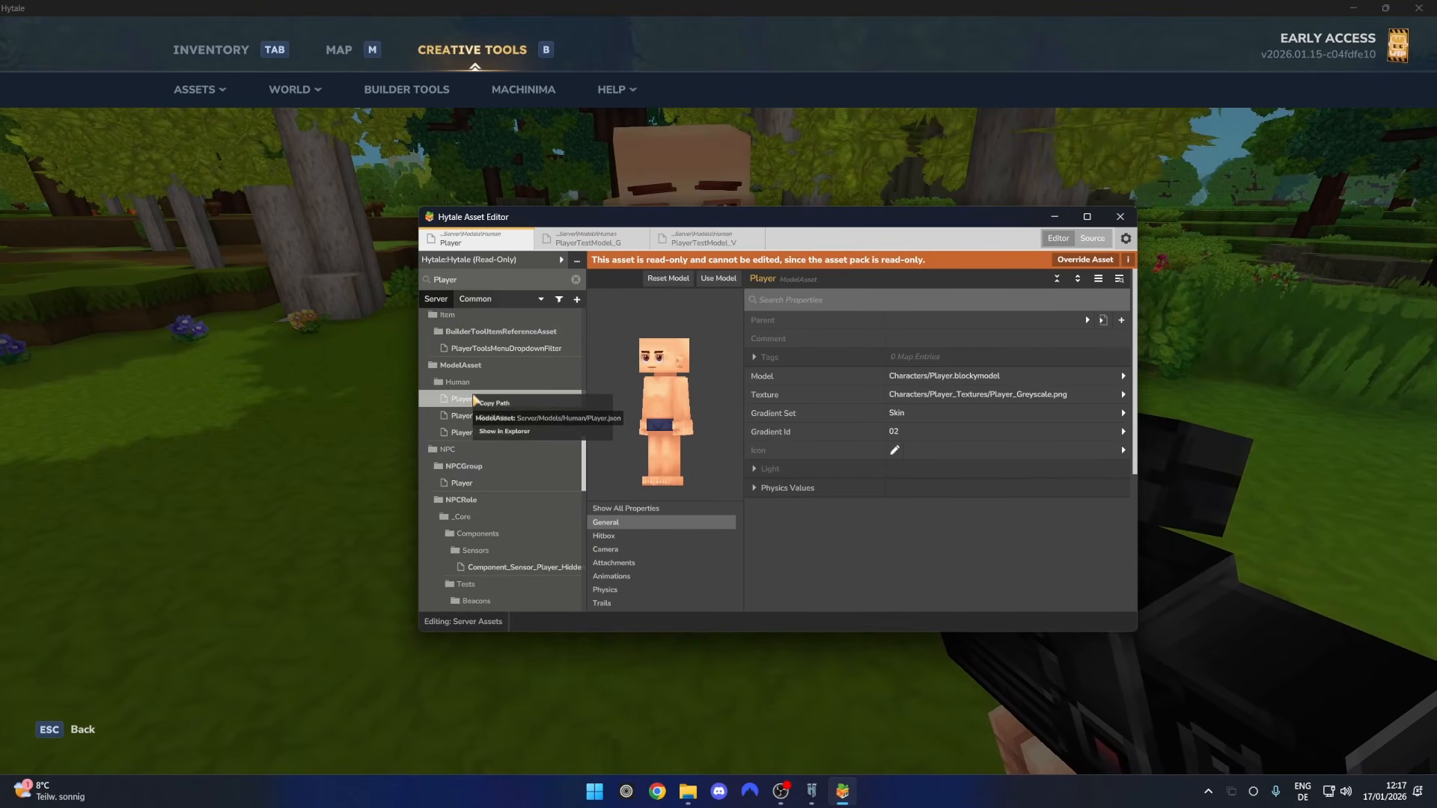
pyautogui.click(522, 419)
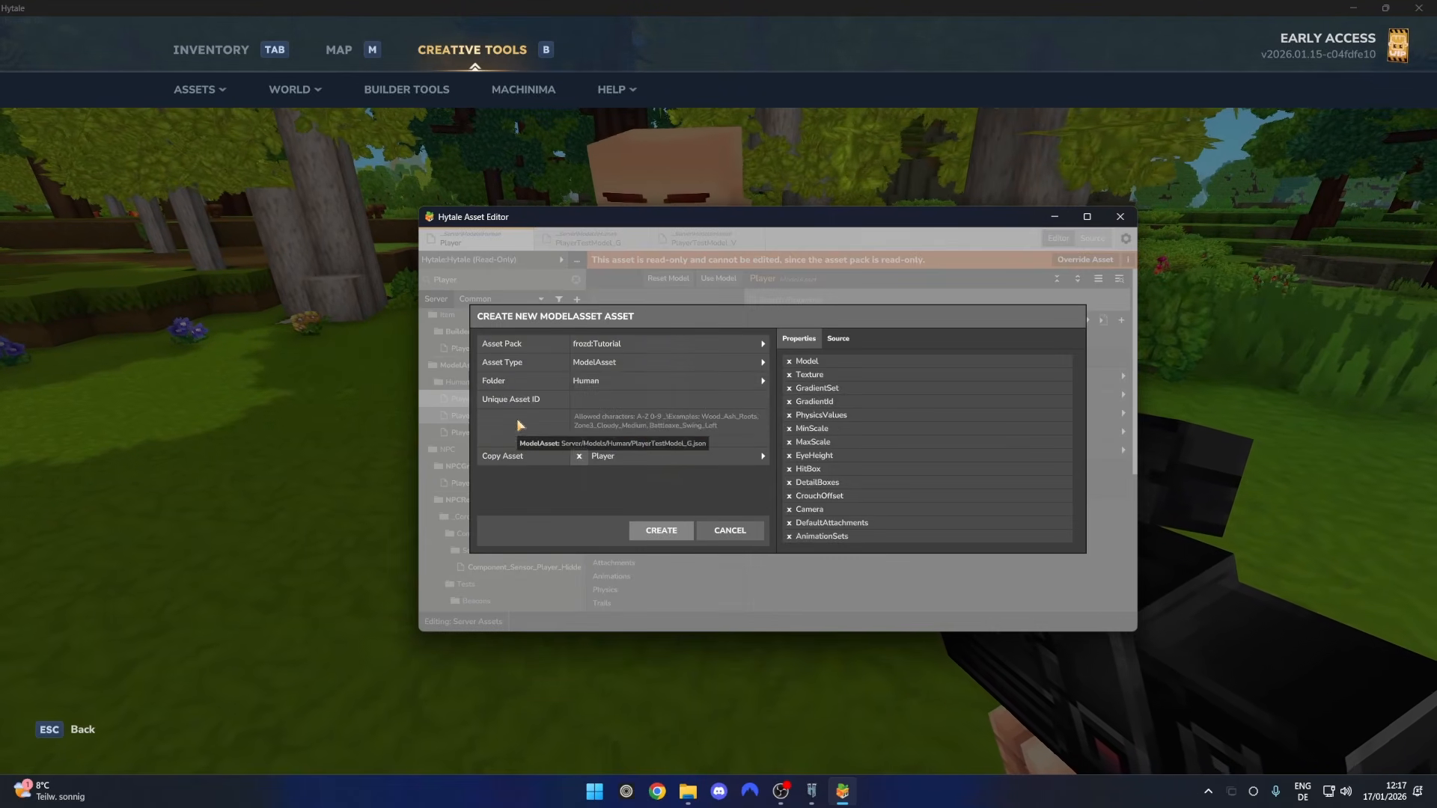
pyautogui.click(632, 344)
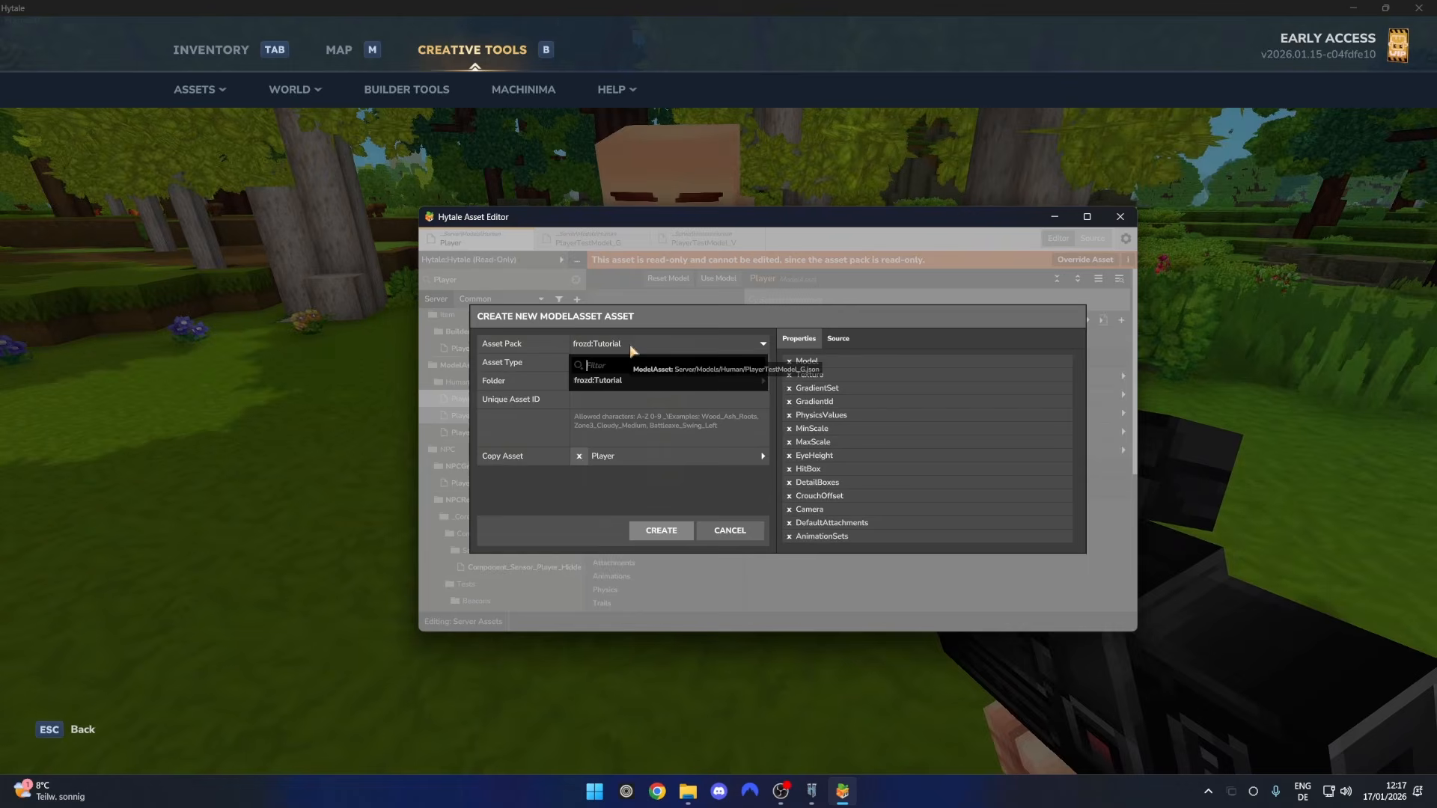
pyautogui.click(605, 379)
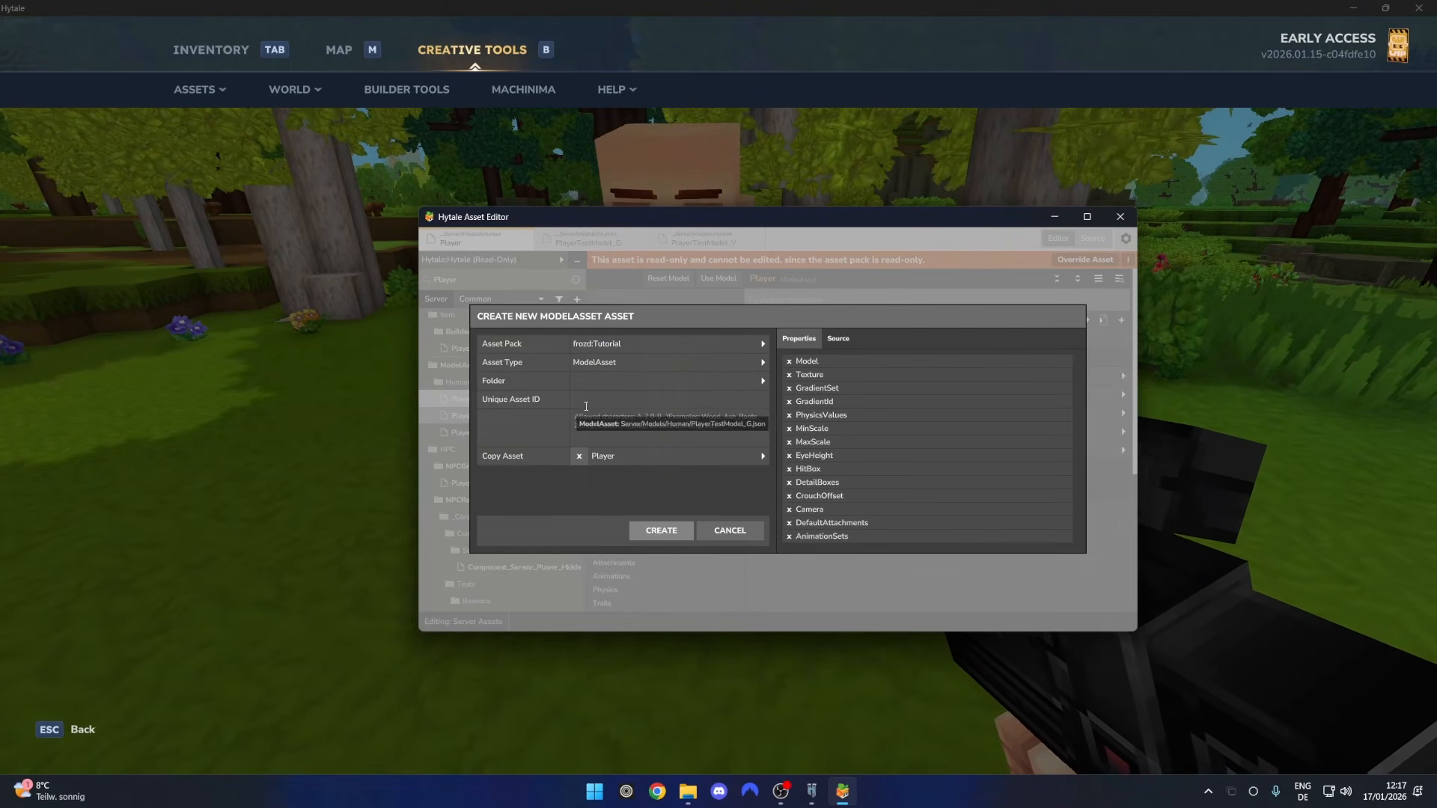
pyautogui.click(612, 396)
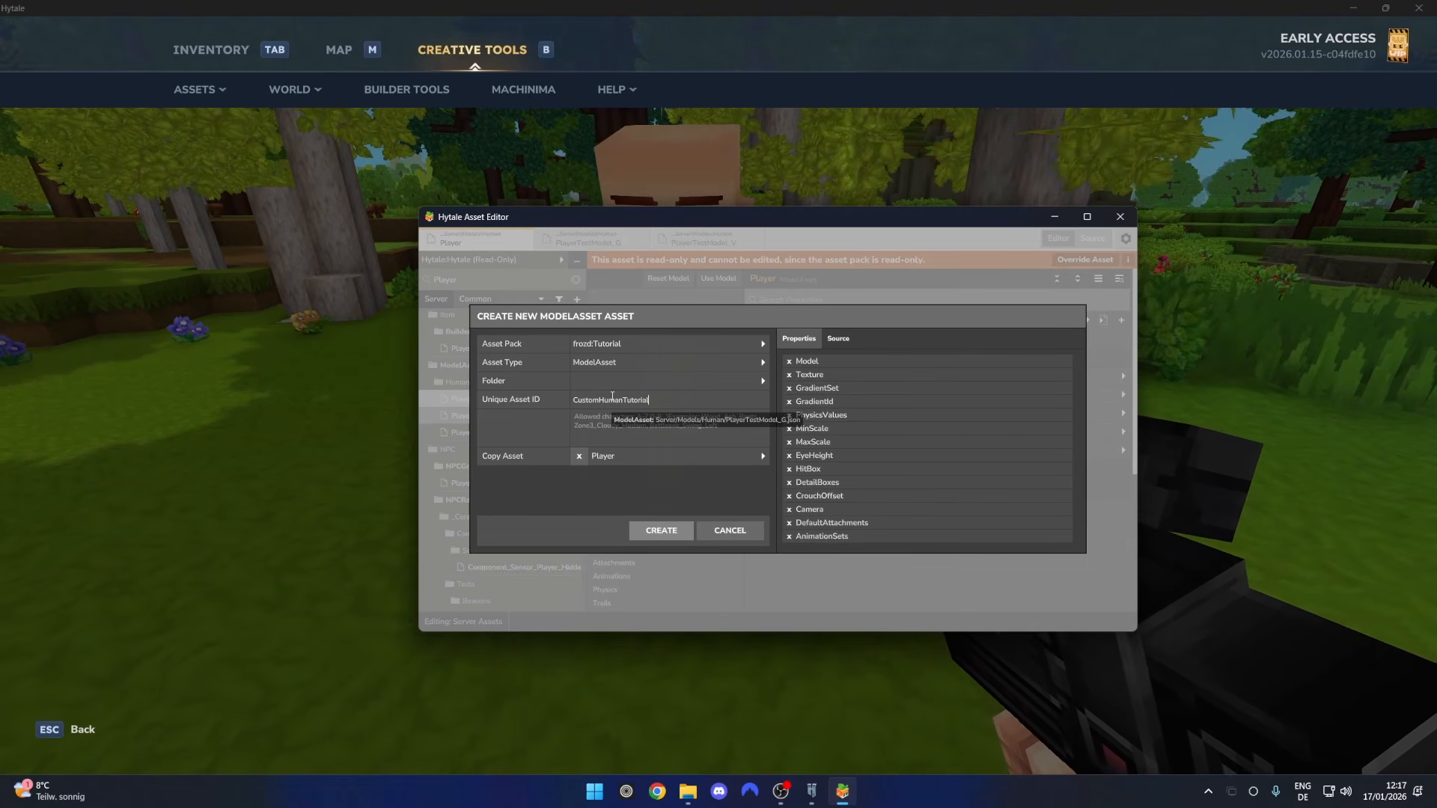
pyautogui.click(661, 531)
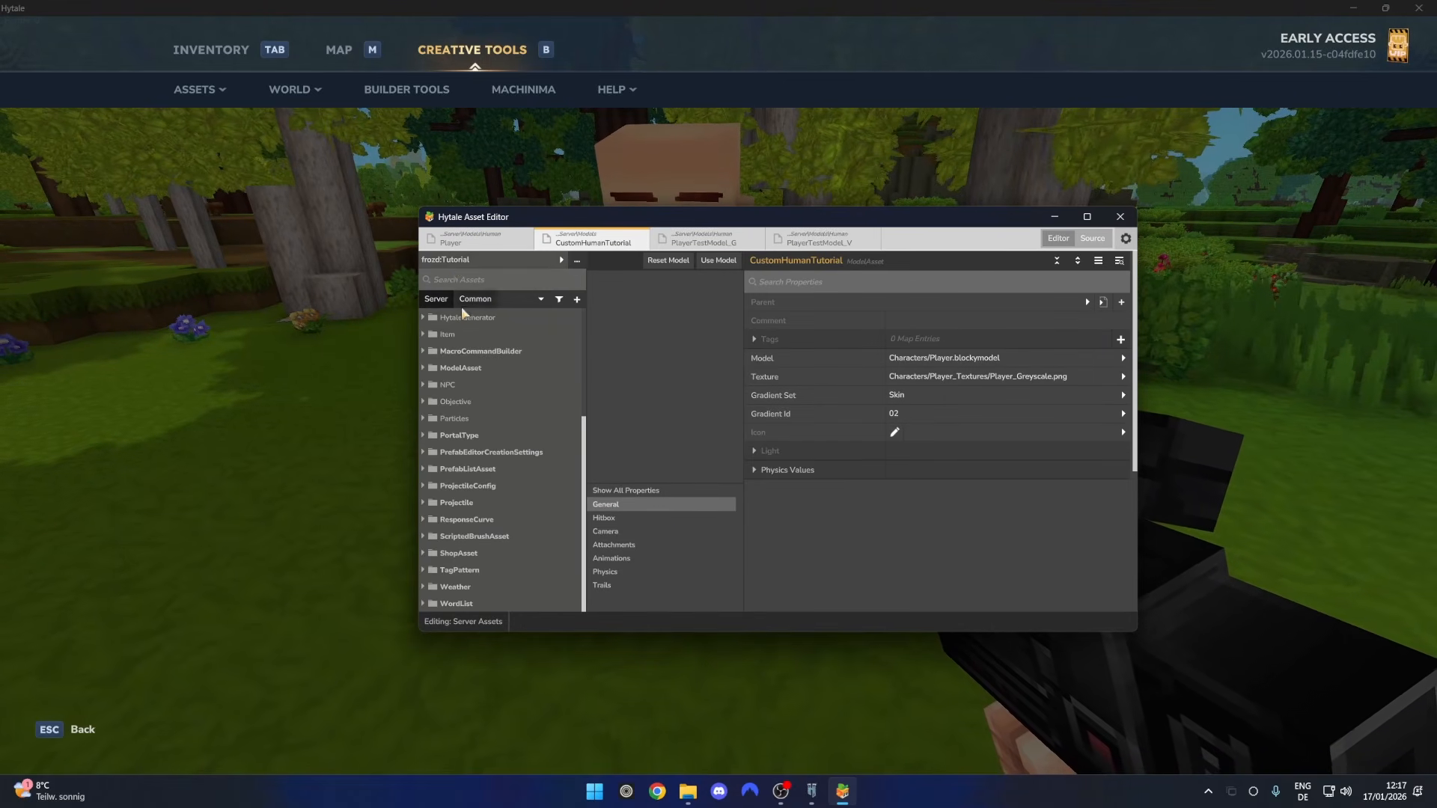
# Search the Tutorial pack for "Human", open the CustomHumanTutorial model and expand its first default attachment
pyautogui.click(466, 281)
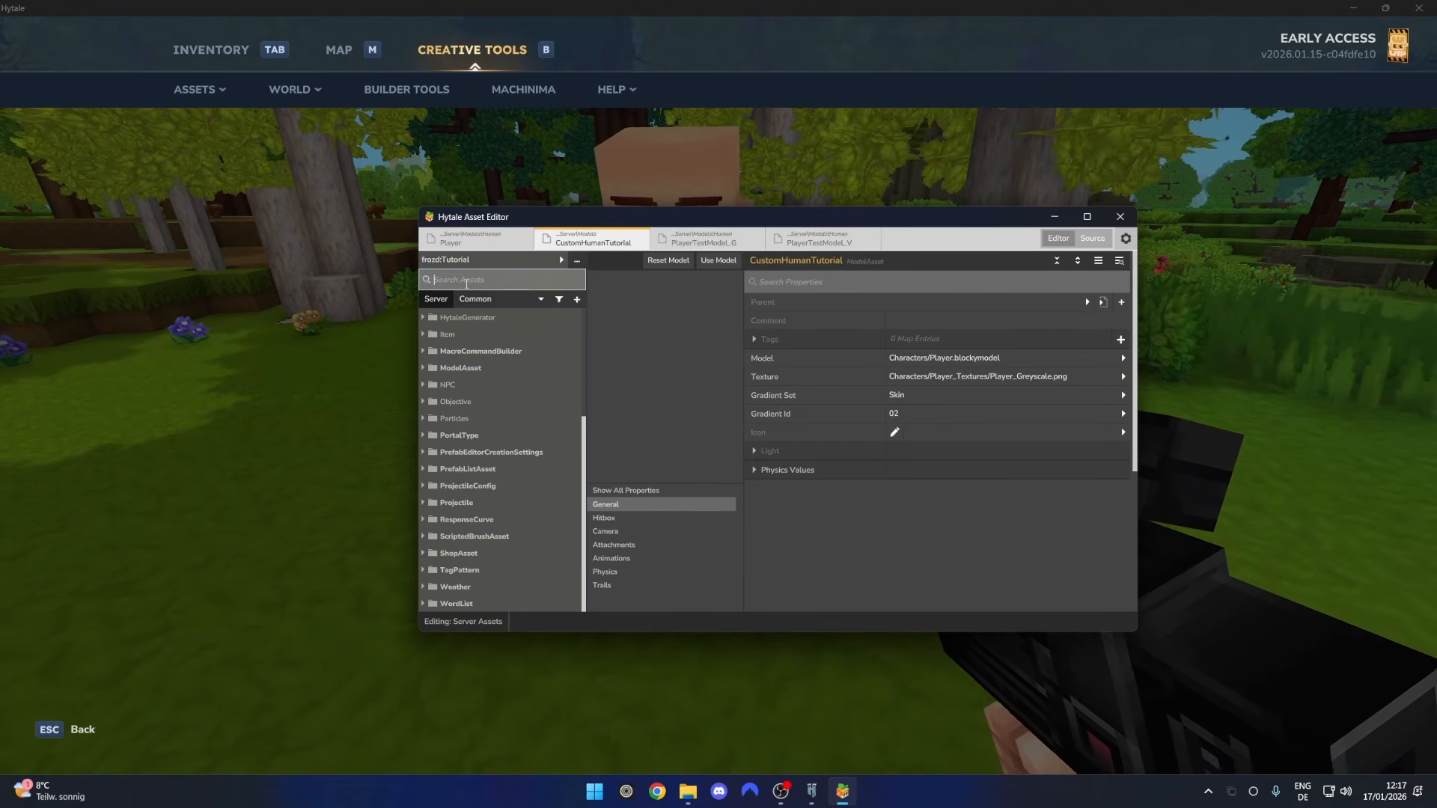
pyautogui.scroll(1, 468, 392)
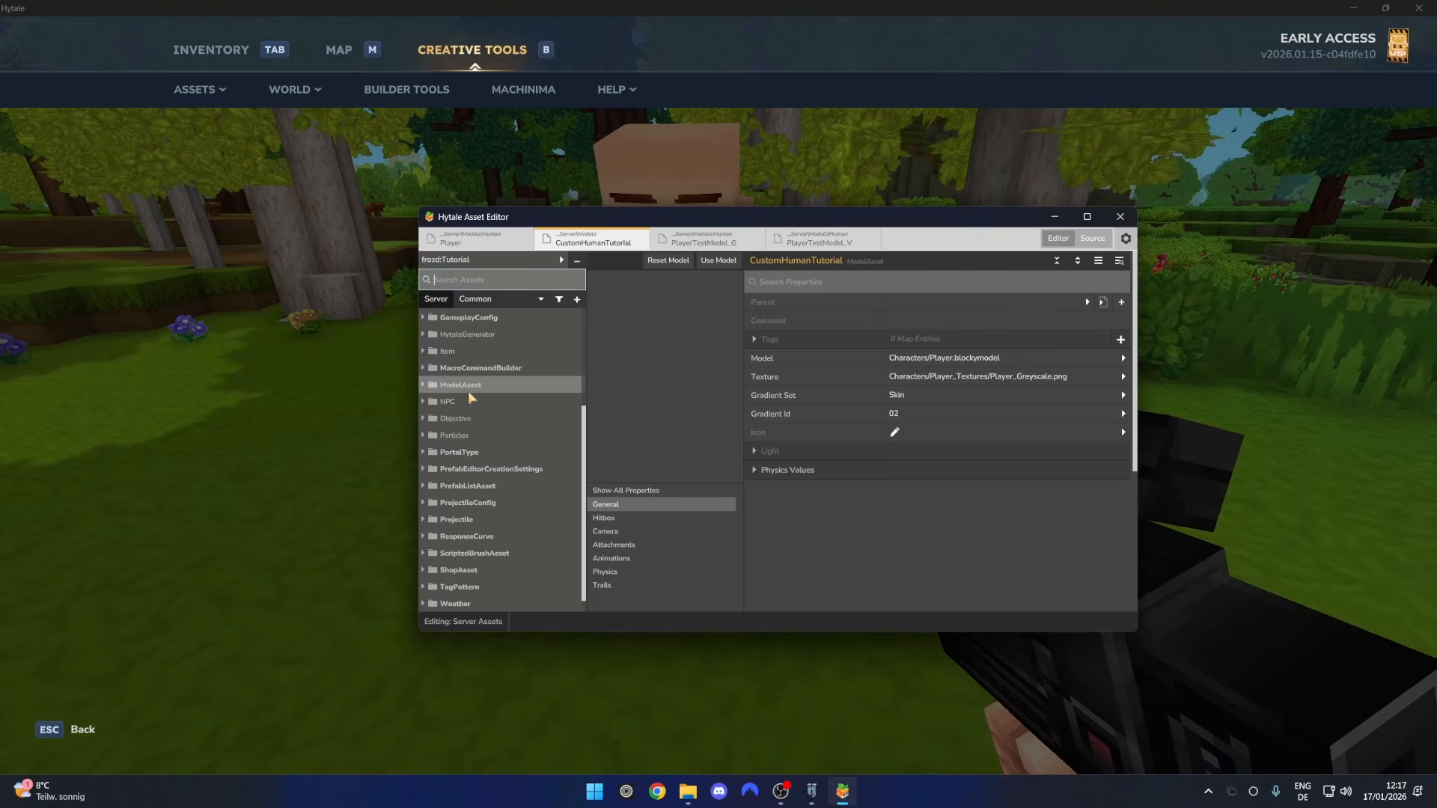
pyautogui.scroll(5, 468, 392)
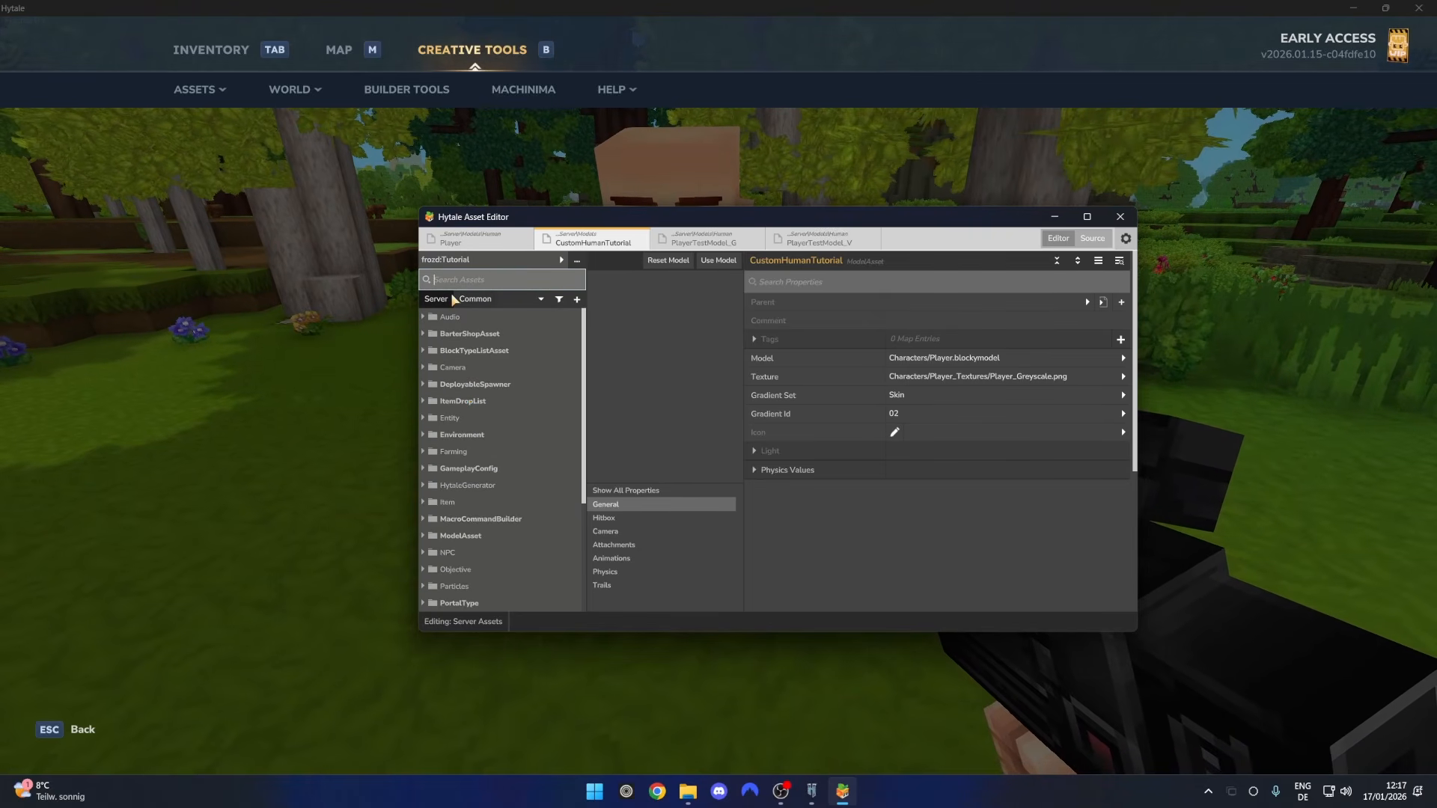
pyautogui.write('Human')
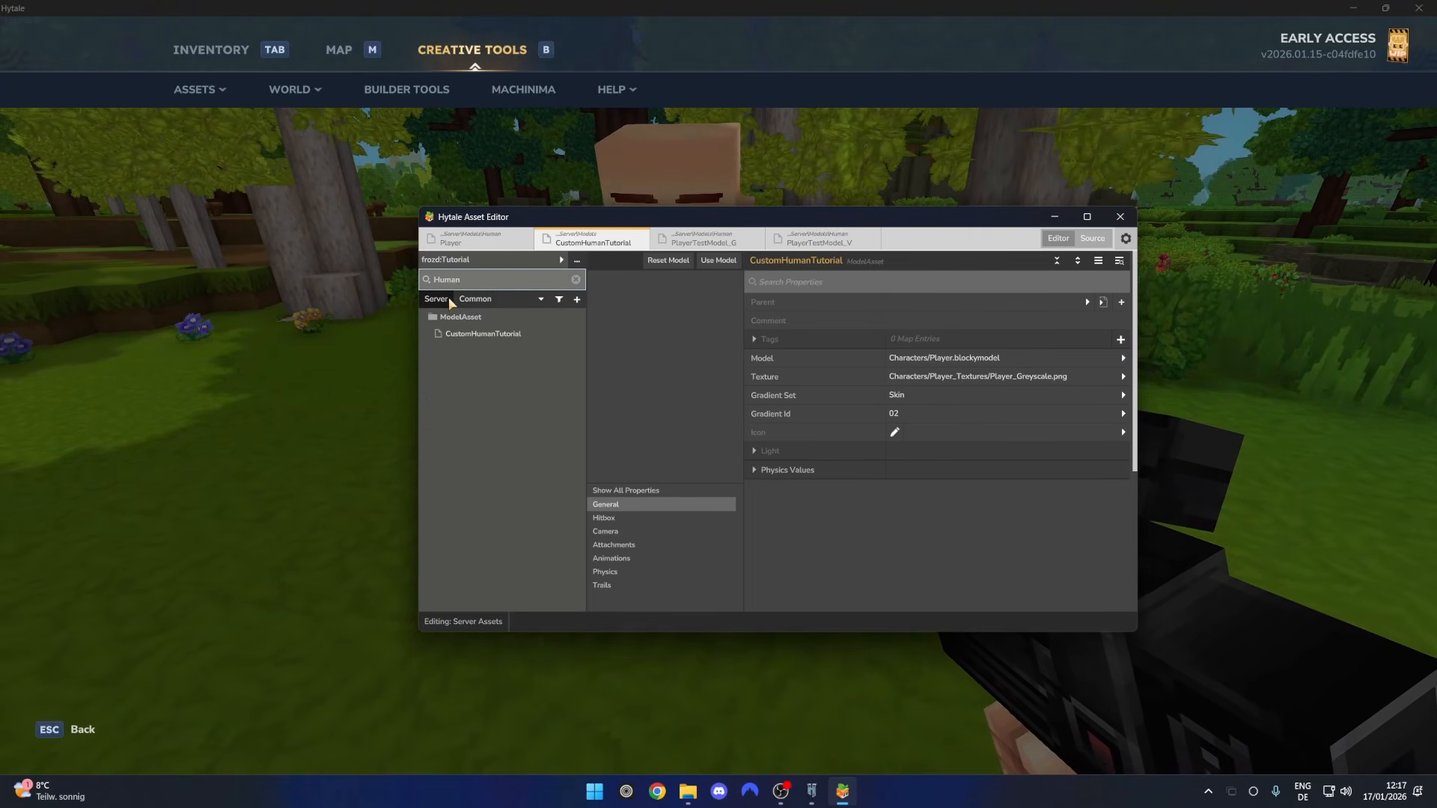
pyautogui.click(455, 338)
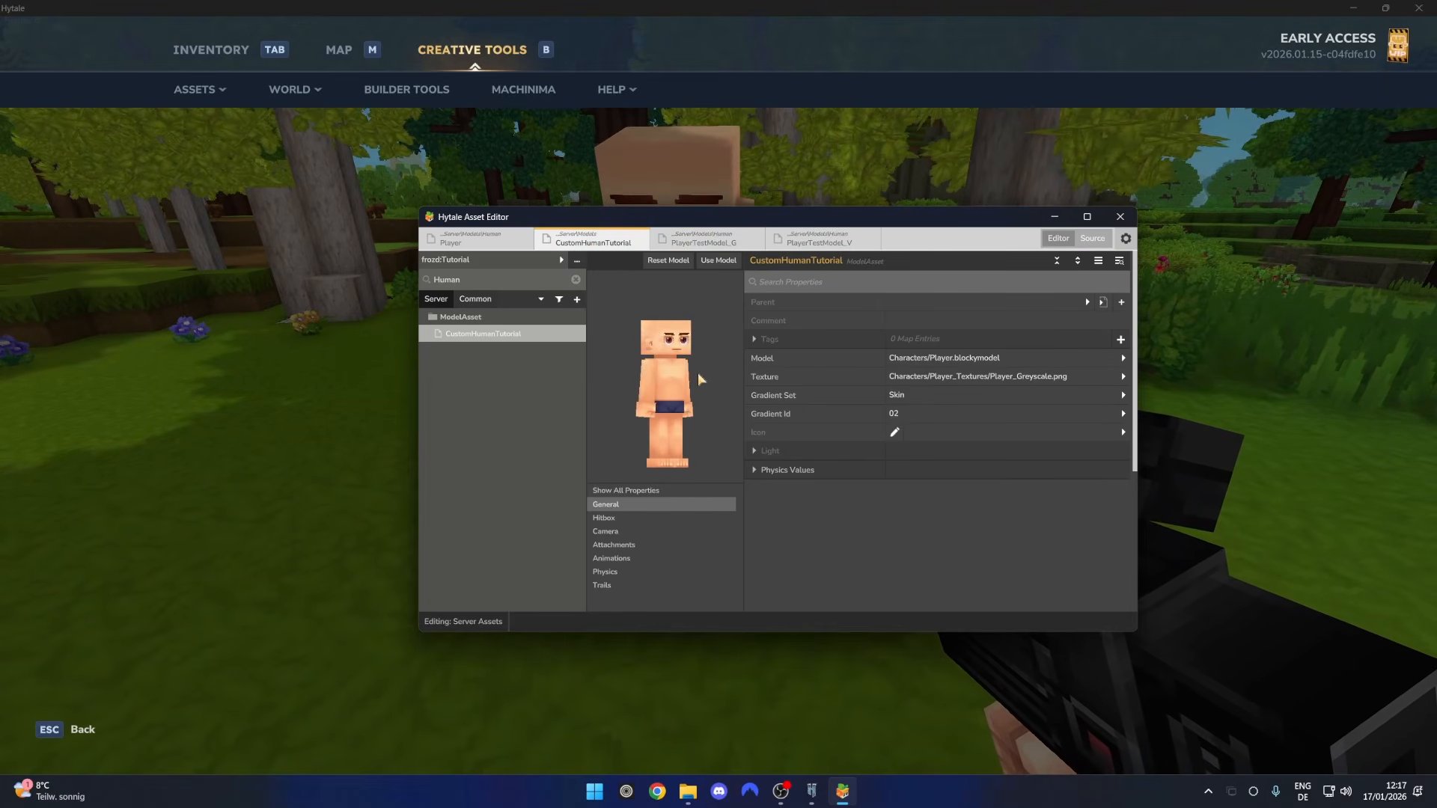
pyautogui.moveTo(698, 373); pyautogui.dragTo(645, 359)
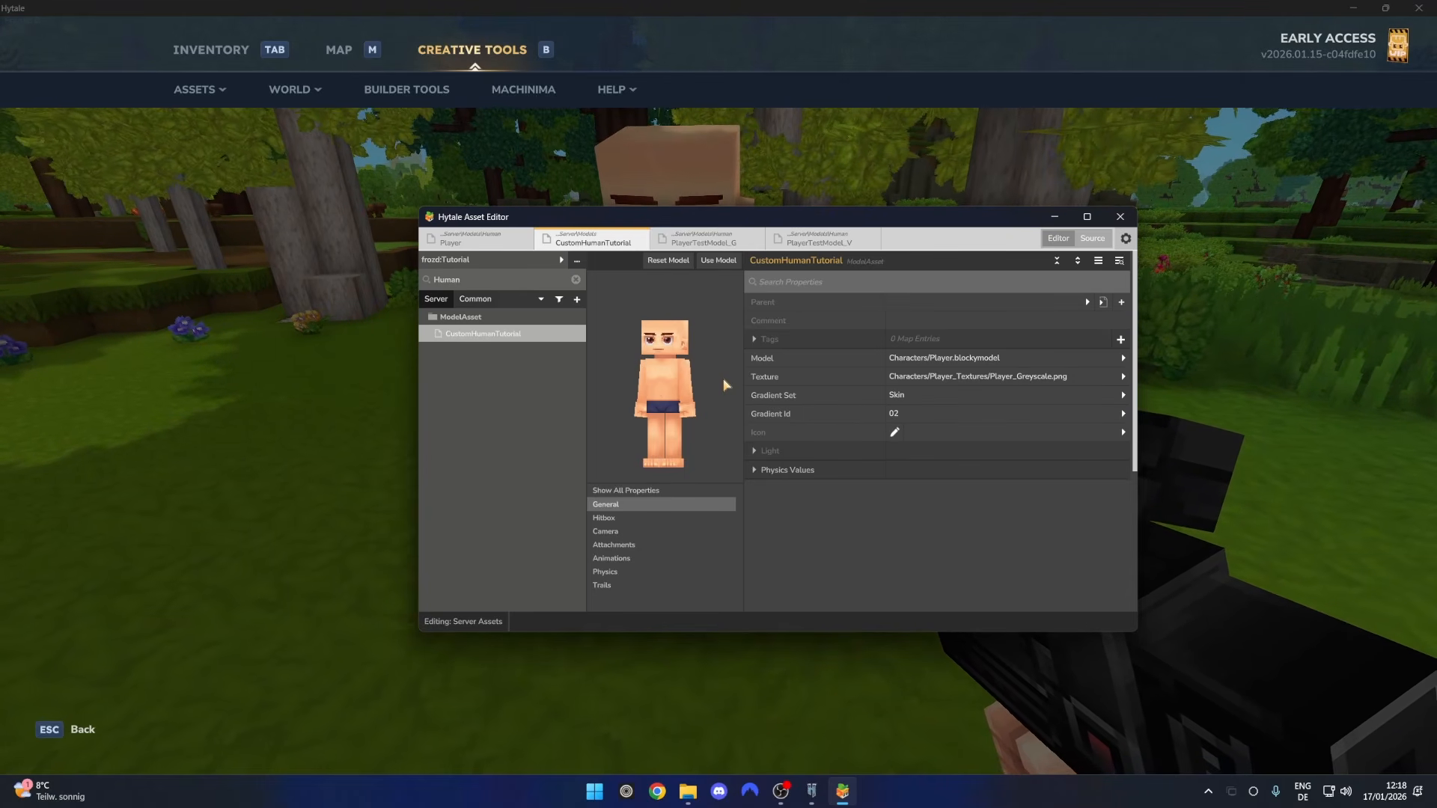
pyautogui.click(610, 547)
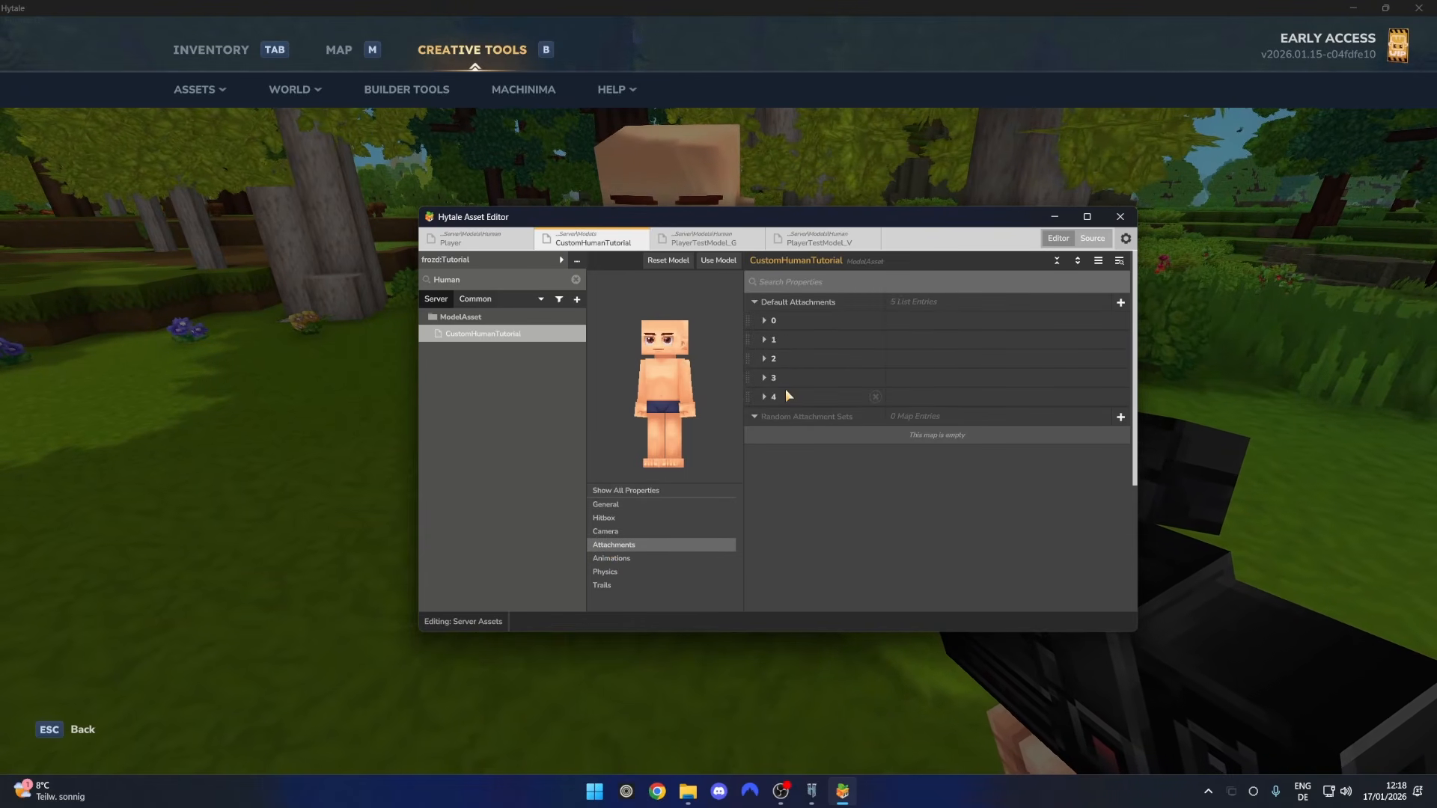
pyautogui.click(764, 320)
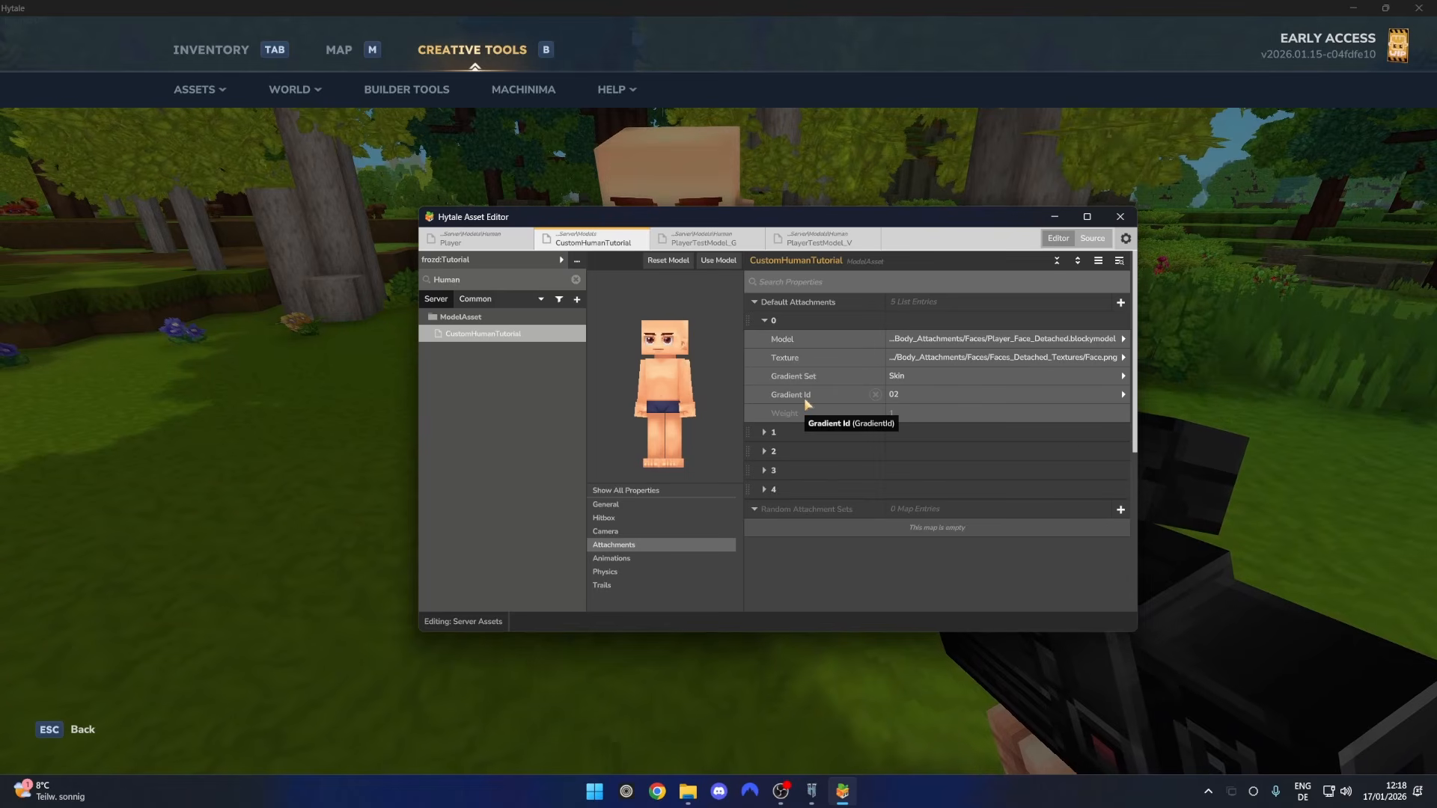
# Try Gradient Id 07 on the face attachment and set it back to 02
pyautogui.click(921, 394)
pyautogui.click(919, 511)
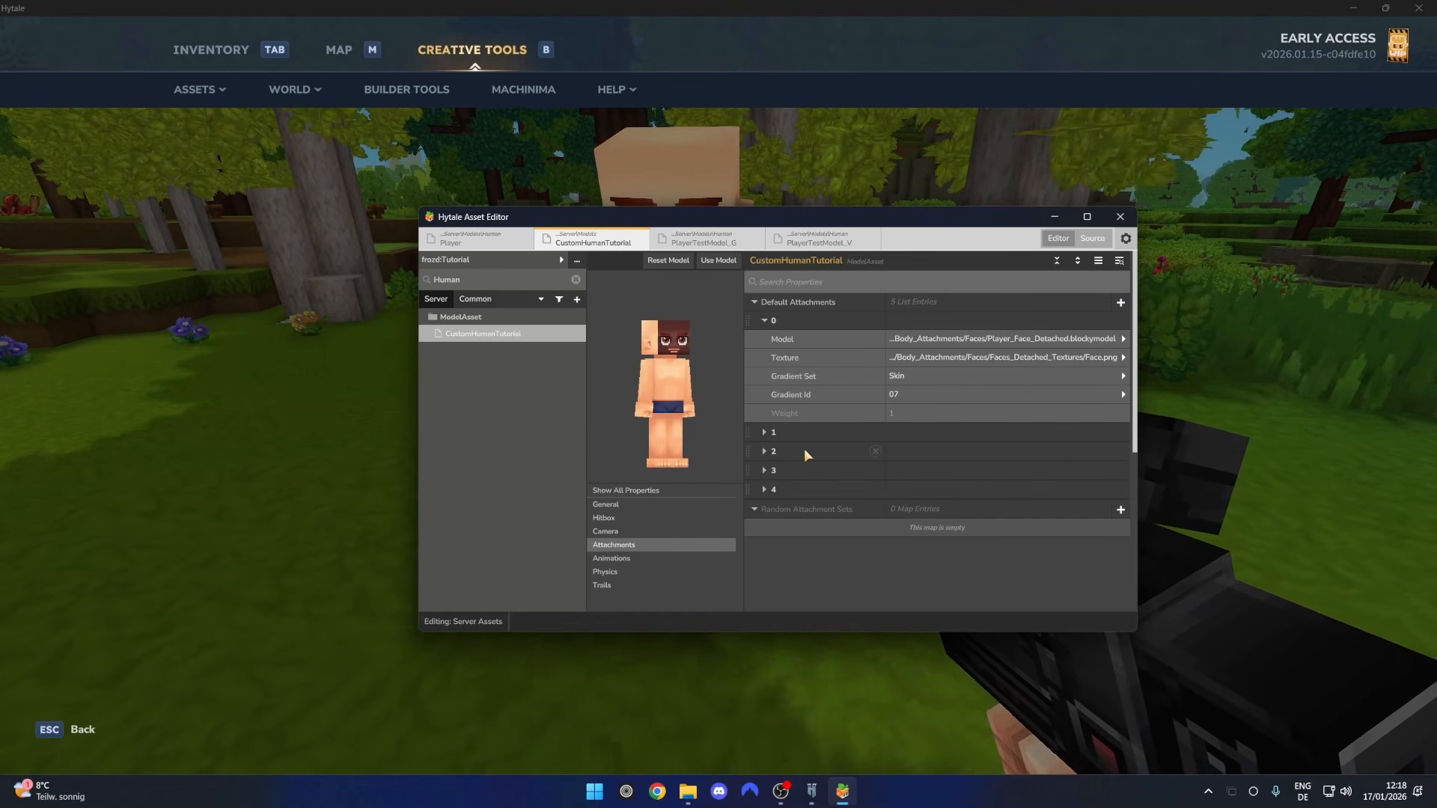
pyautogui.moveTo(678, 350); pyautogui.dragTo(638, 381)
pyautogui.click(913, 397)
pyautogui.click(912, 438)
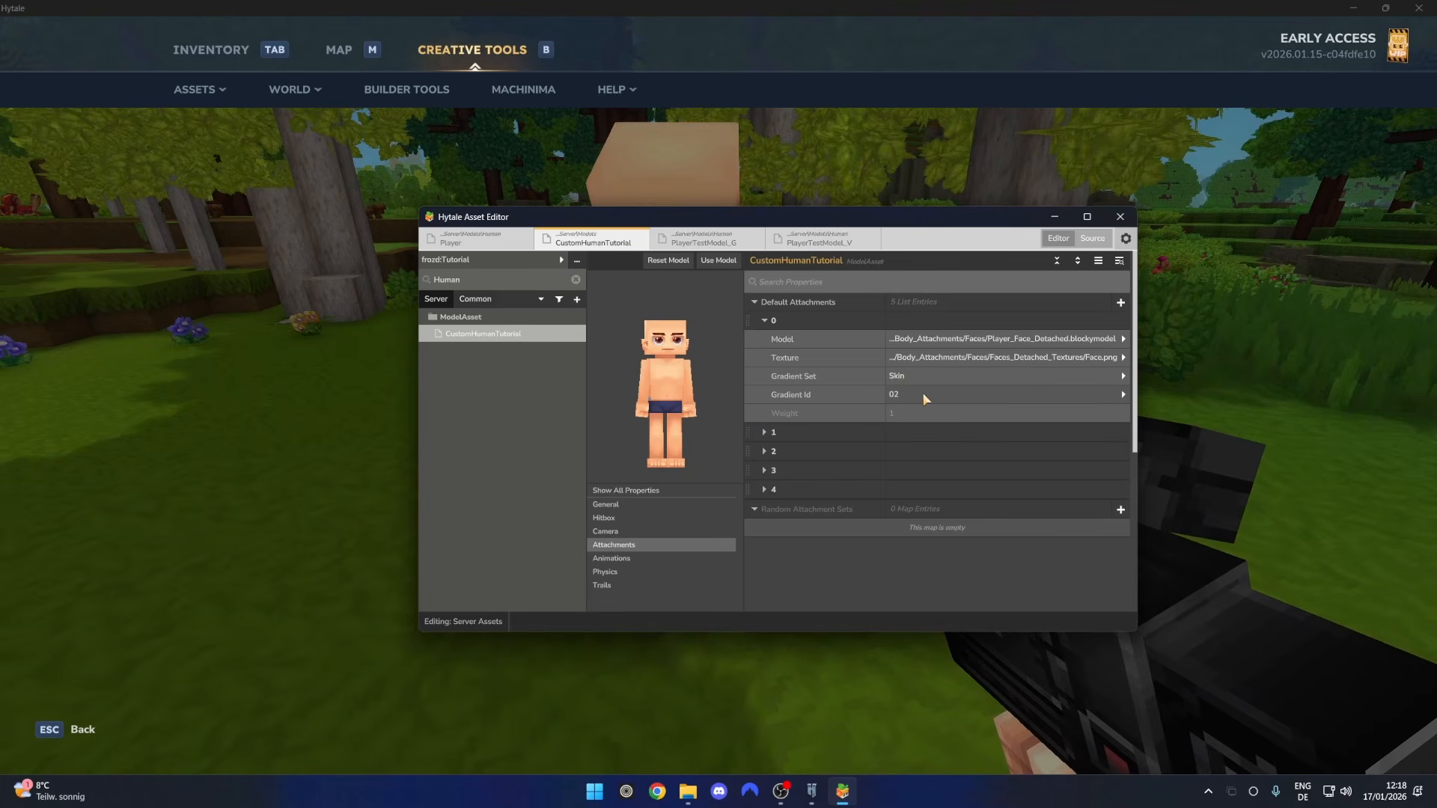
pyautogui.moveTo(659, 385)
pyautogui.mouseDown()
pyautogui.moveTo(595, 384)
pyautogui.moveTo(673, 387)
pyautogui.moveTo(630, 388)
pyautogui.mouseUp()
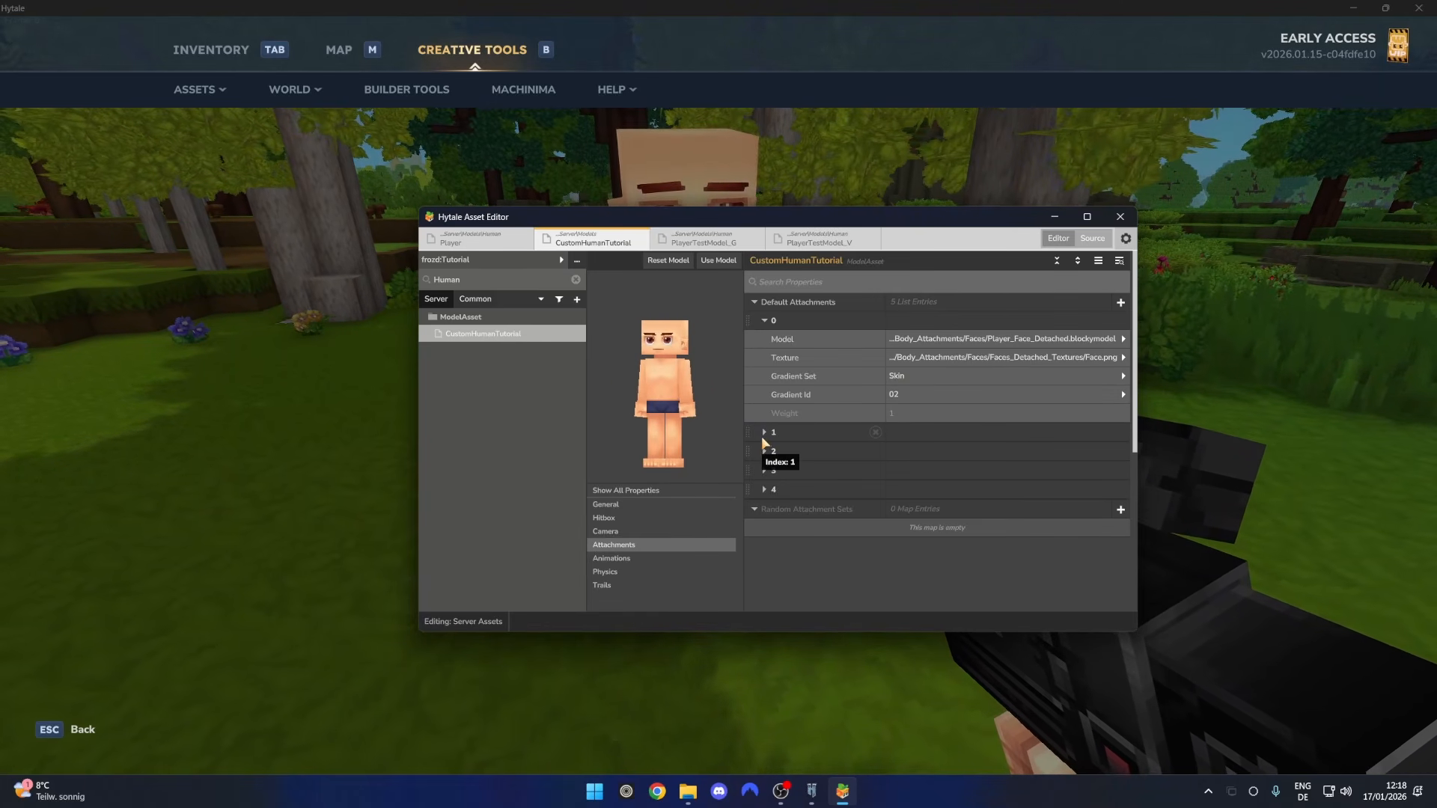
# Set the ears attachment's model to Elf_Ear_Small.blockymodel and its texture to Elf_Ear_Small_Texture.png
pyautogui.click(764, 435)
pyautogui.click(765, 321)
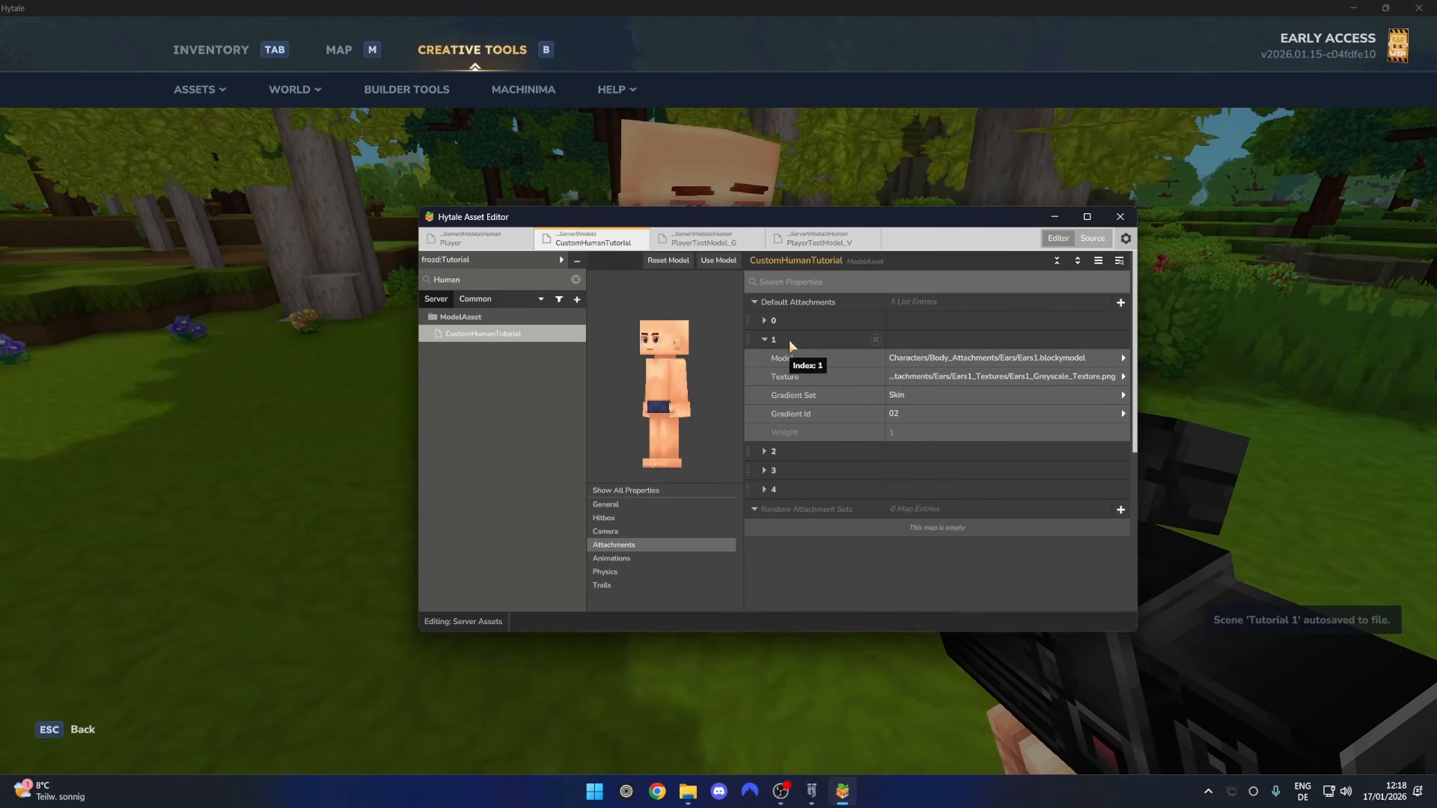
pyautogui.click(1036, 359)
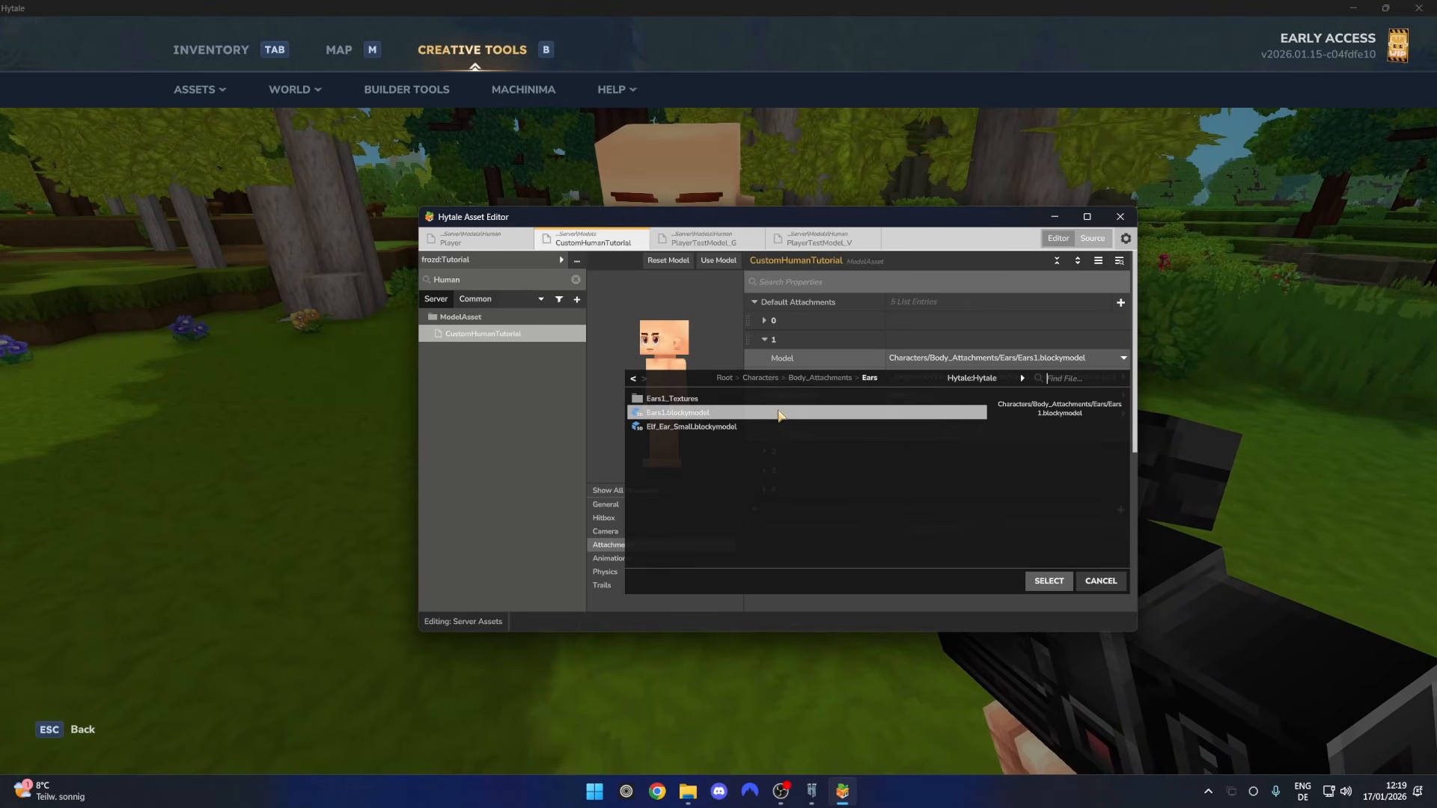
pyautogui.doubleClick(709, 429)
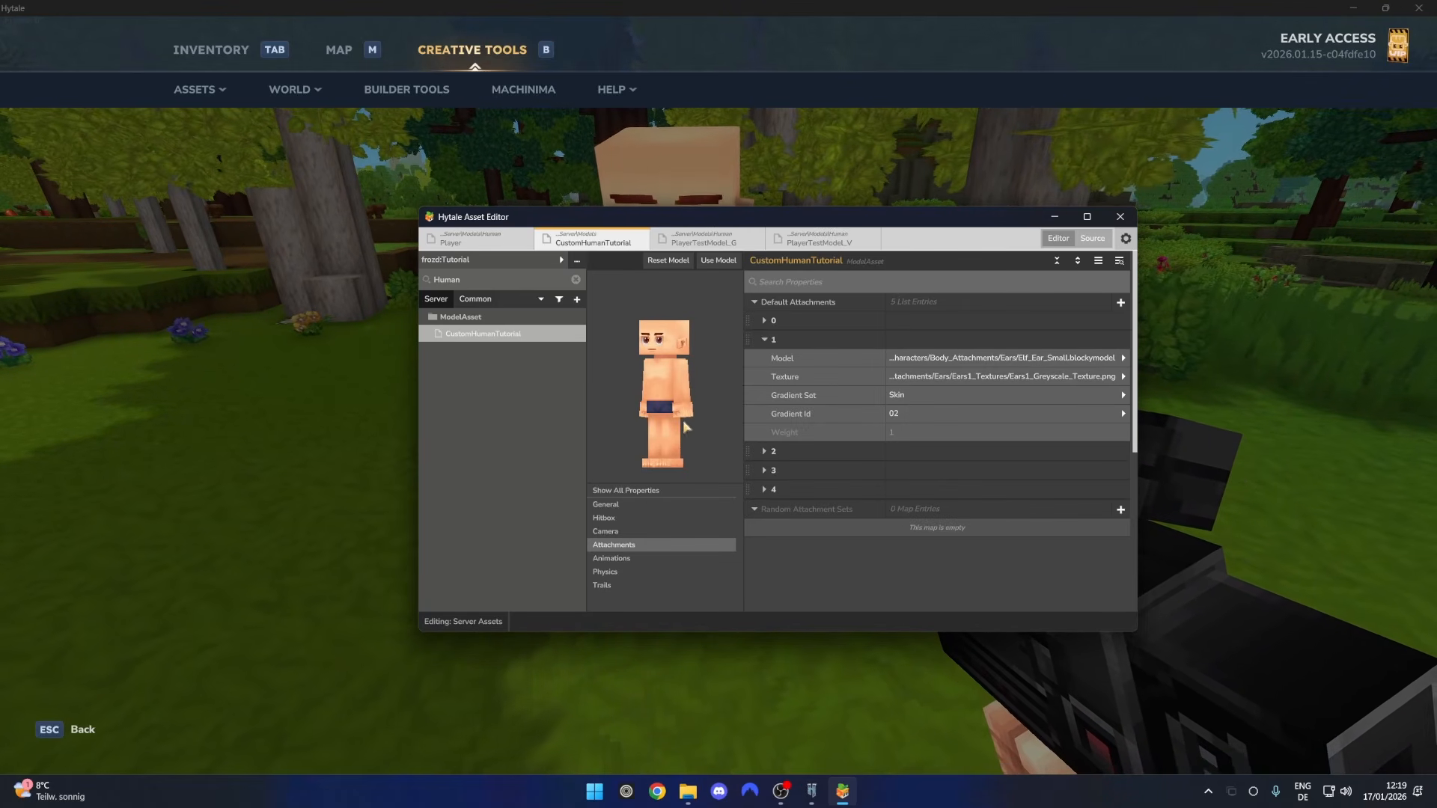
pyautogui.moveTo(702, 409)
pyautogui.mouseDown()
pyautogui.moveTo(677, 408)
pyautogui.moveTo(739, 402)
pyautogui.moveTo(684, 414)
pyautogui.mouseUp()
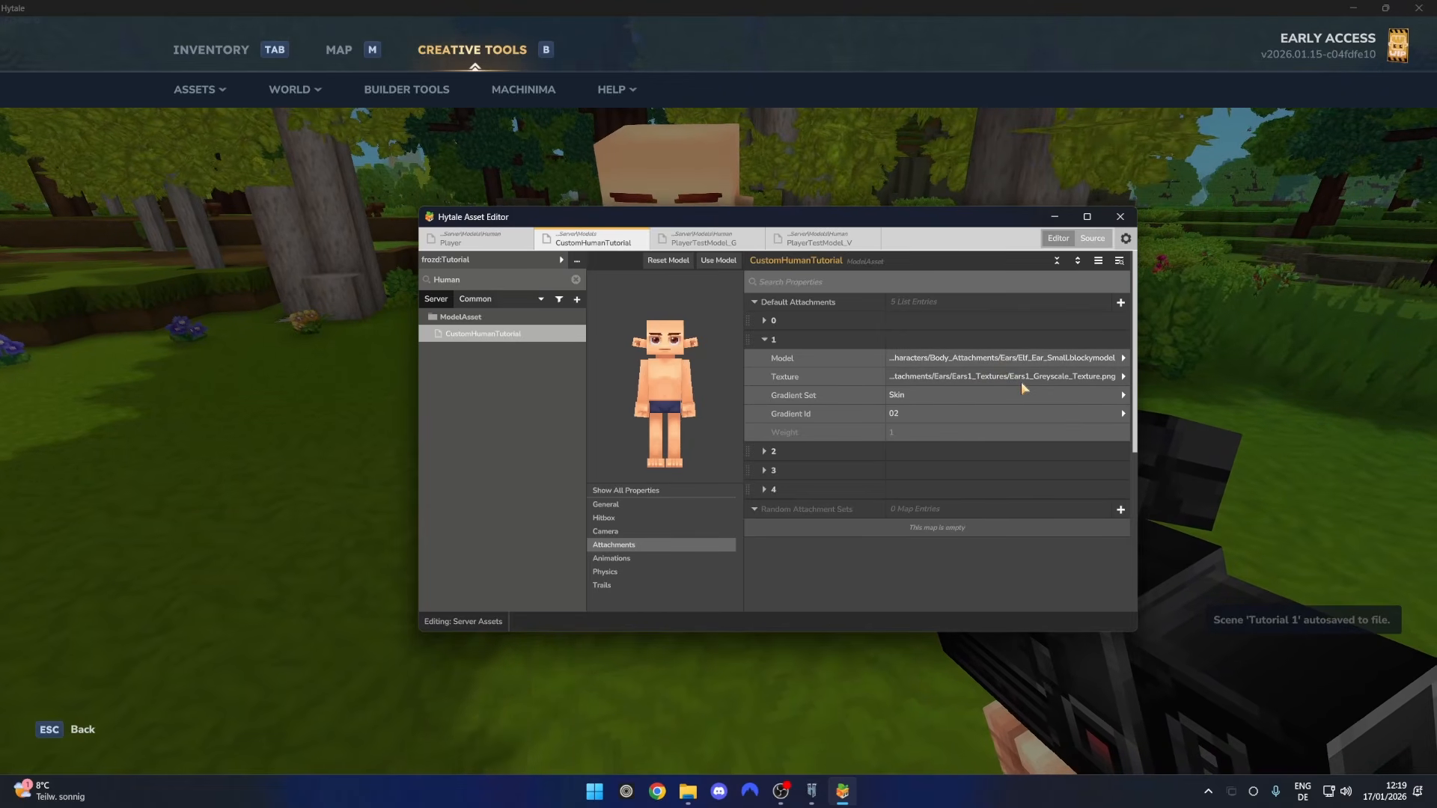
pyautogui.click(964, 377)
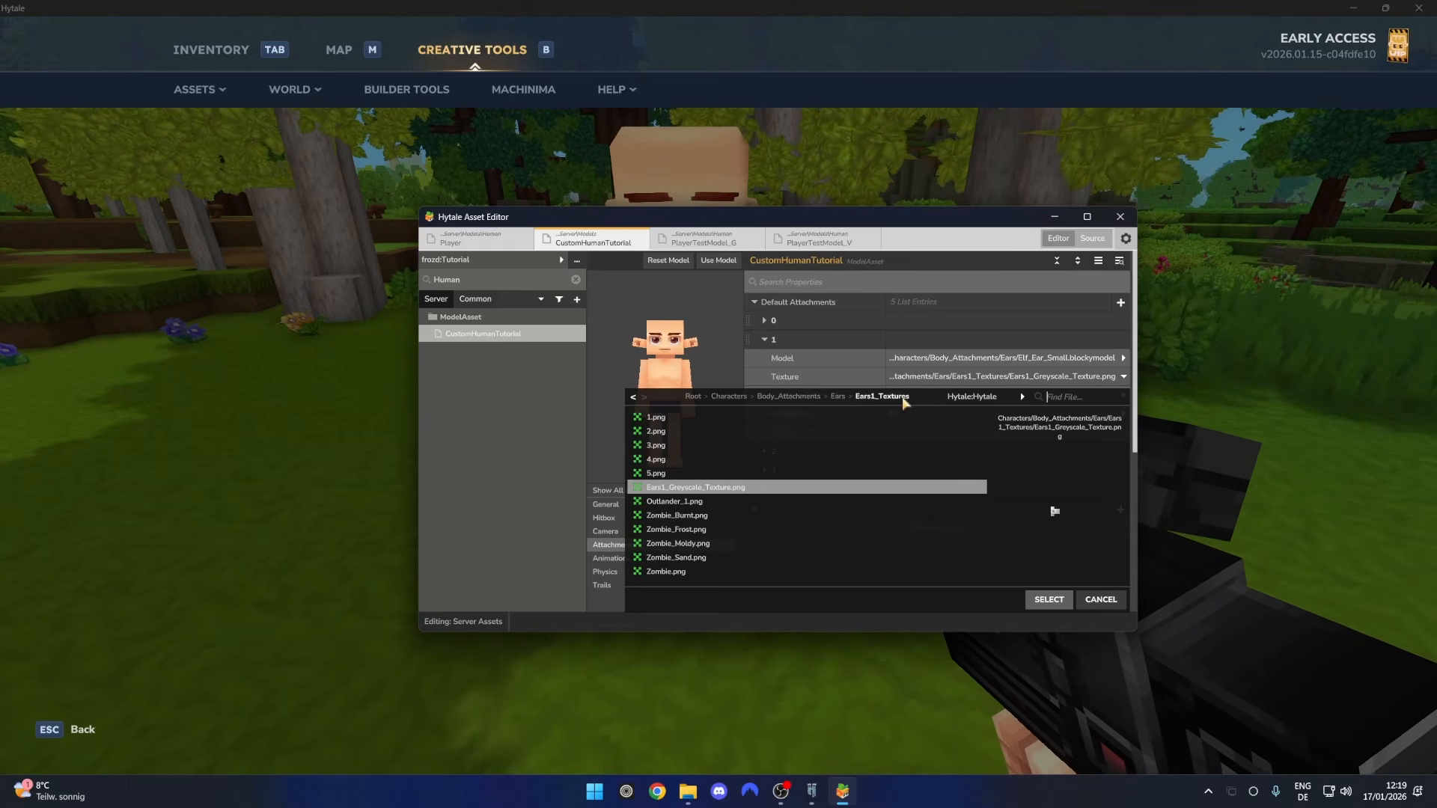
pyautogui.click(838, 396)
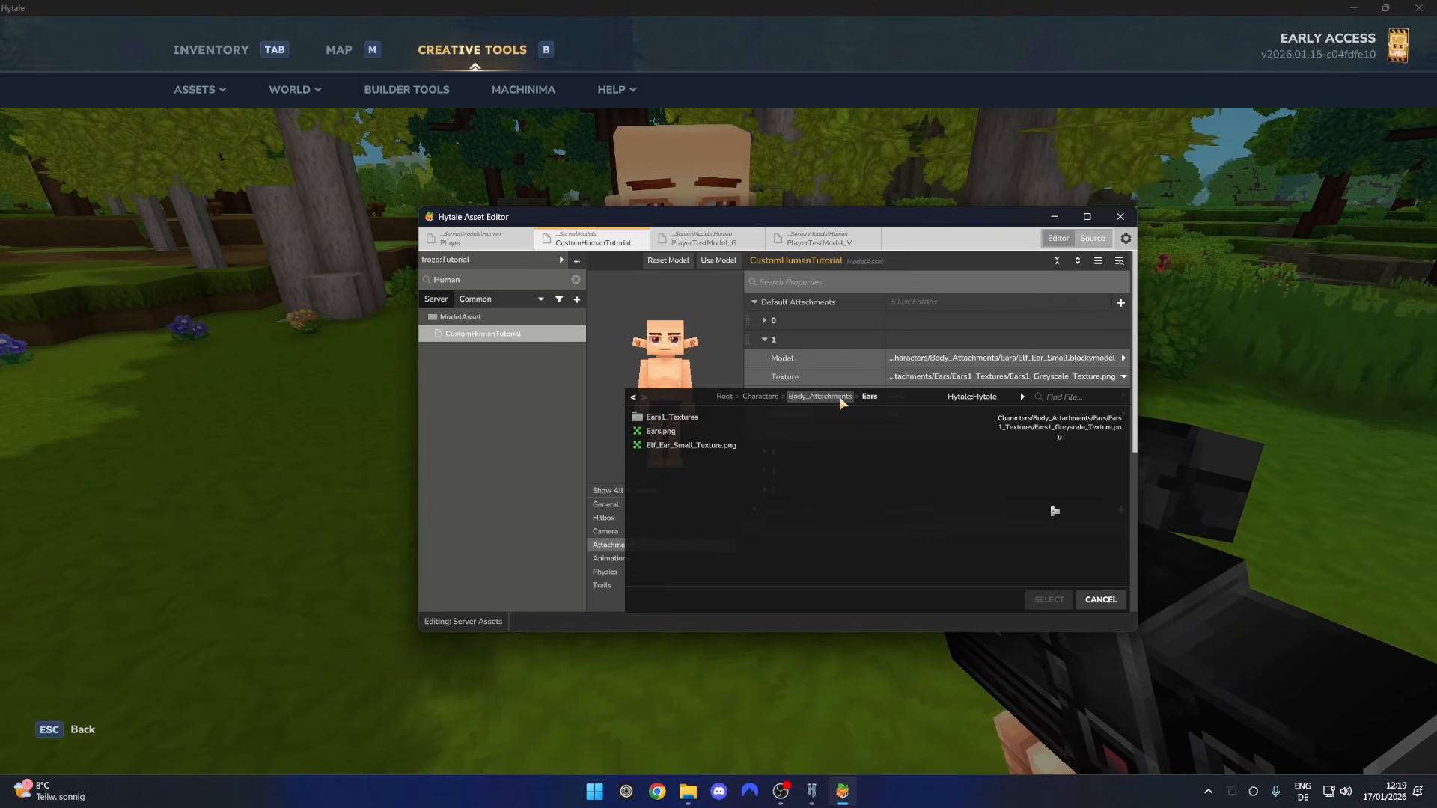
pyautogui.doubleClick(671, 447)
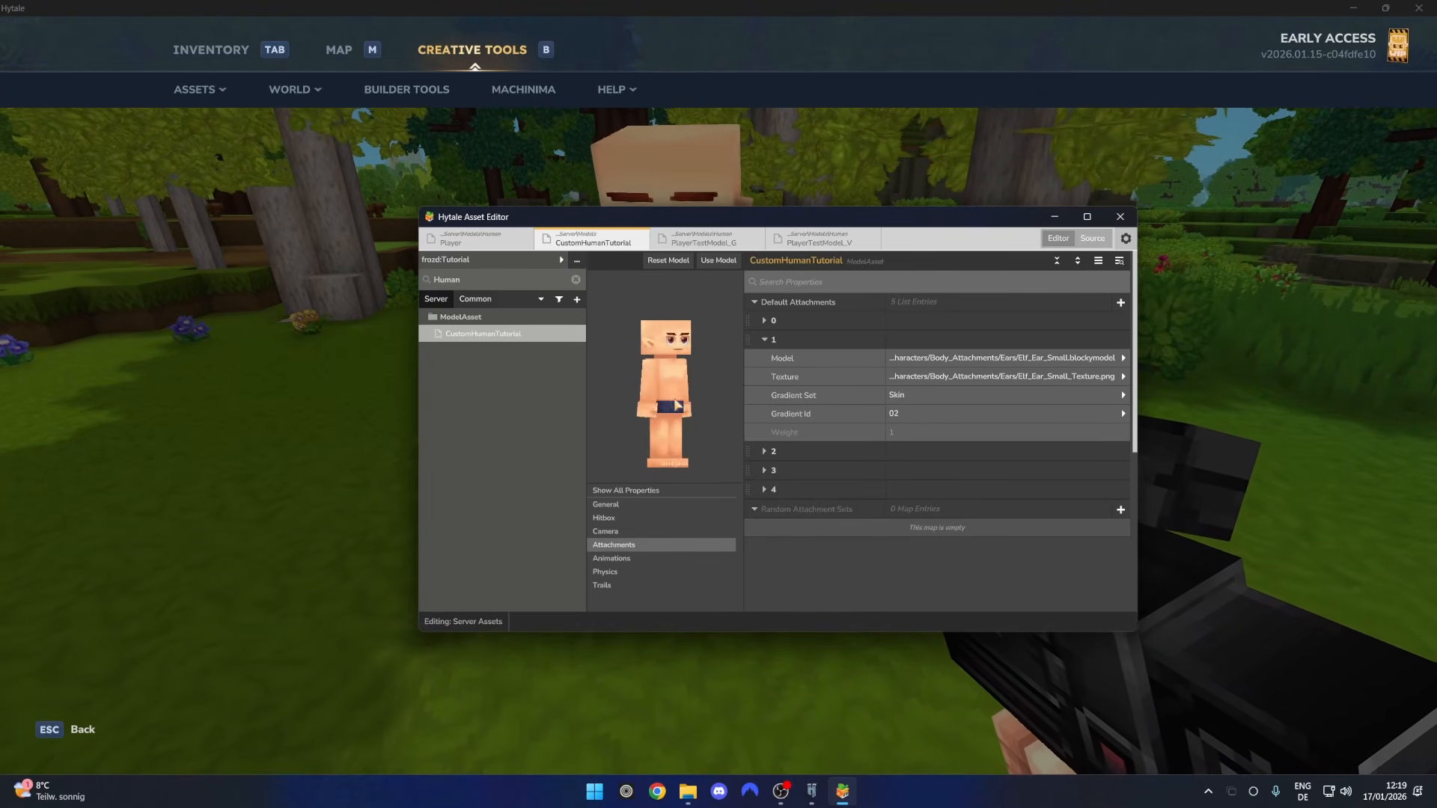
# Try Gradient Id 05 on the elf ears attachment and return it to 02
pyautogui.click(905, 413)
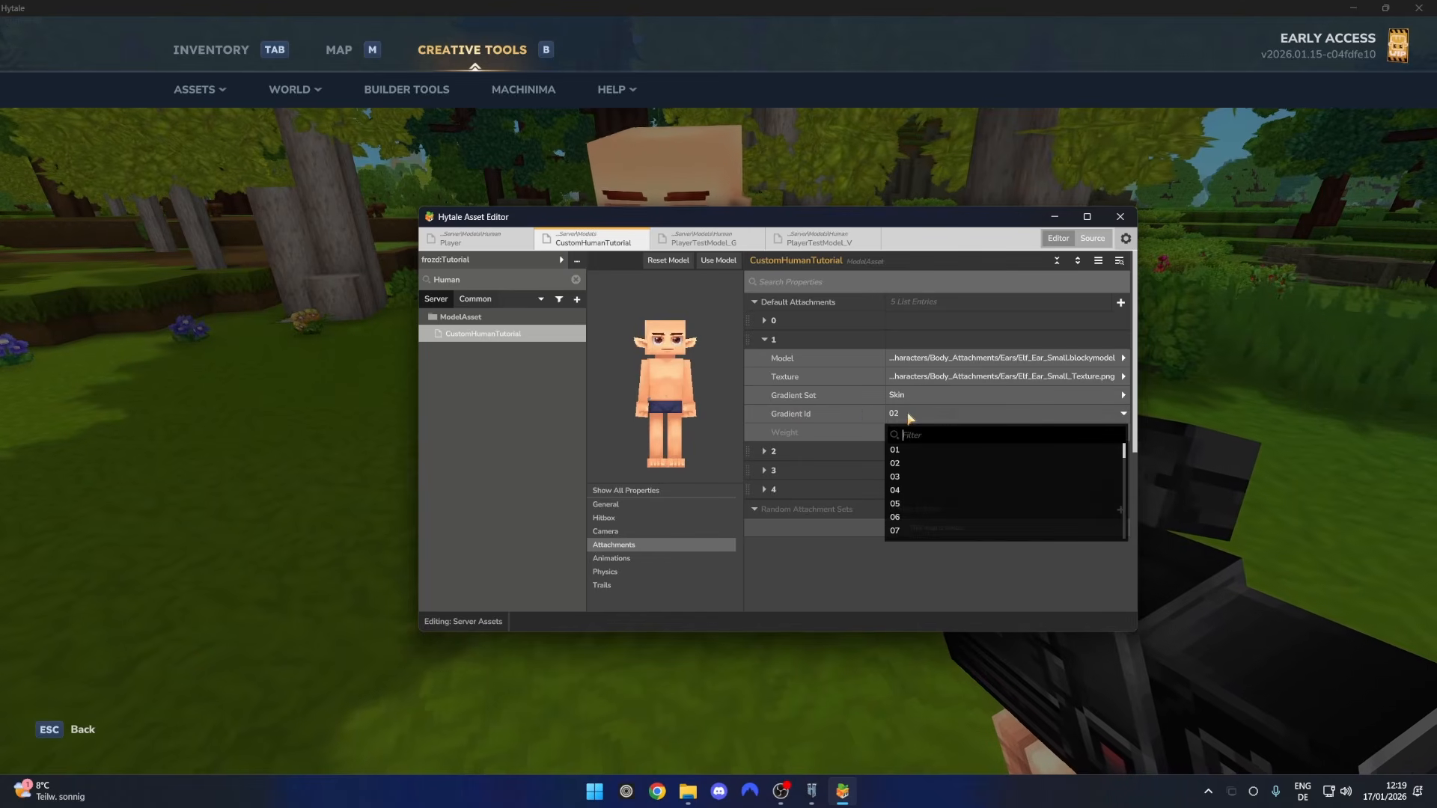
pyautogui.click(924, 509)
pyautogui.click(905, 419)
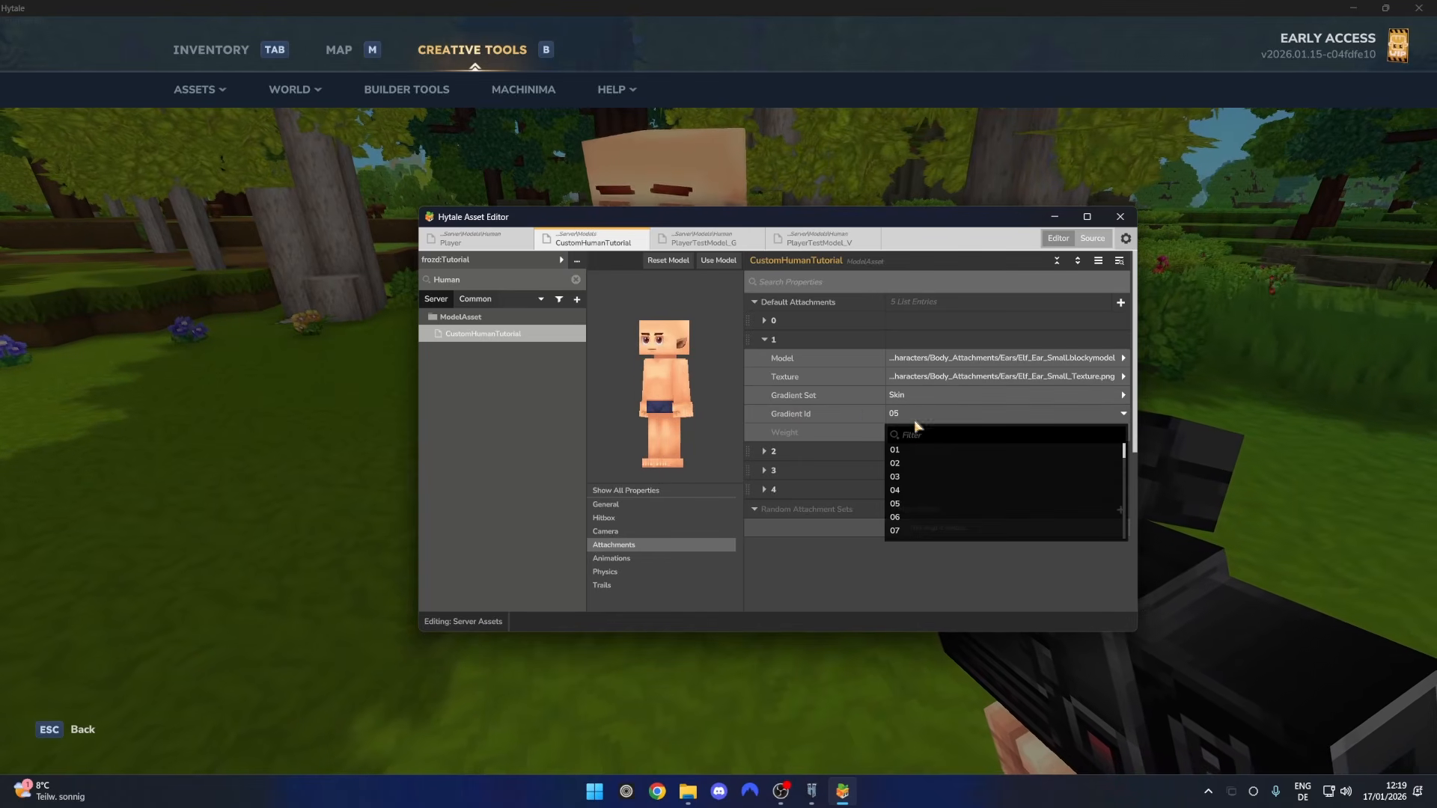
pyautogui.click(910, 460)
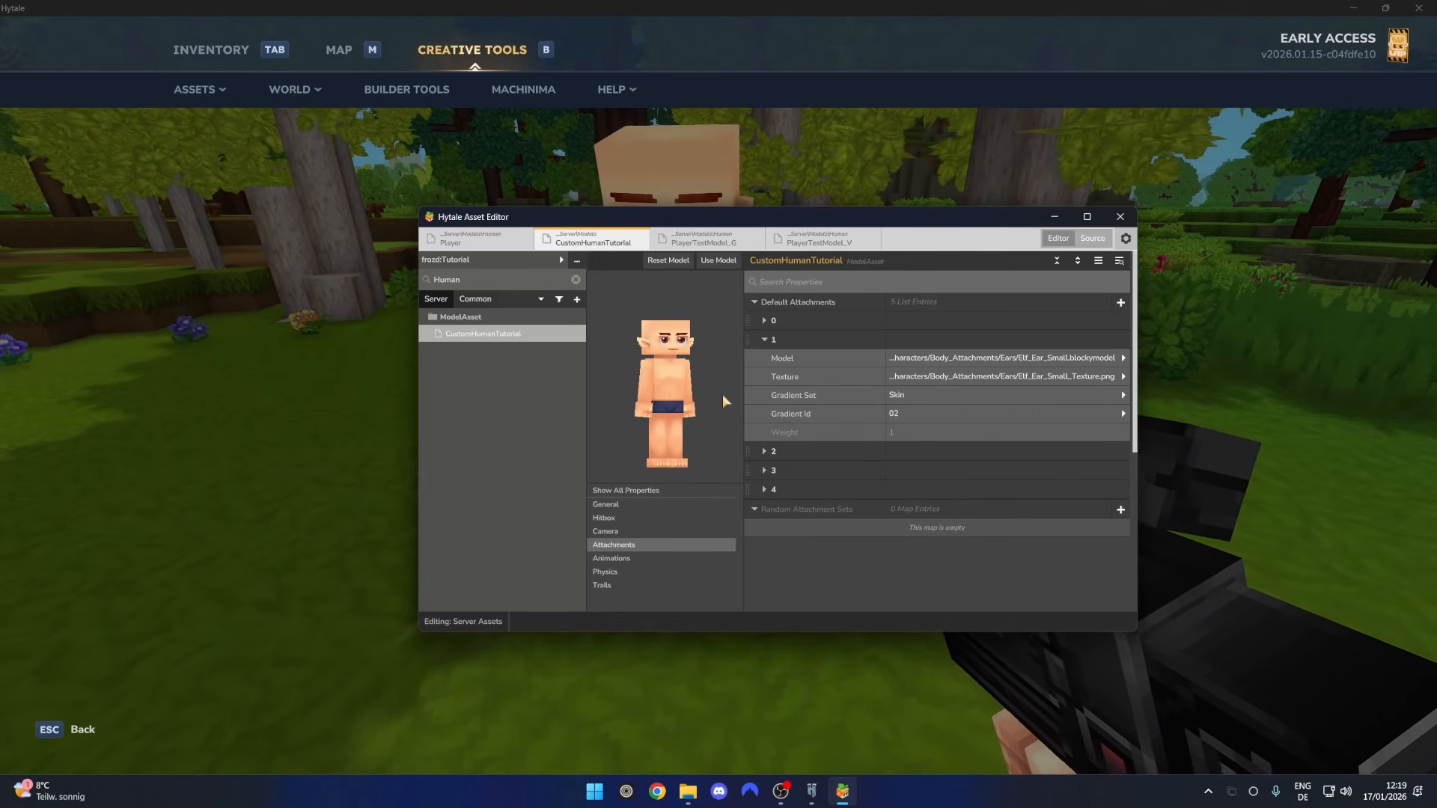
# Set the mouth attachment's texture to Makeup_Greyscale.png with Gradient Id 02
pyautogui.click(764, 339)
pyautogui.click(771, 363)
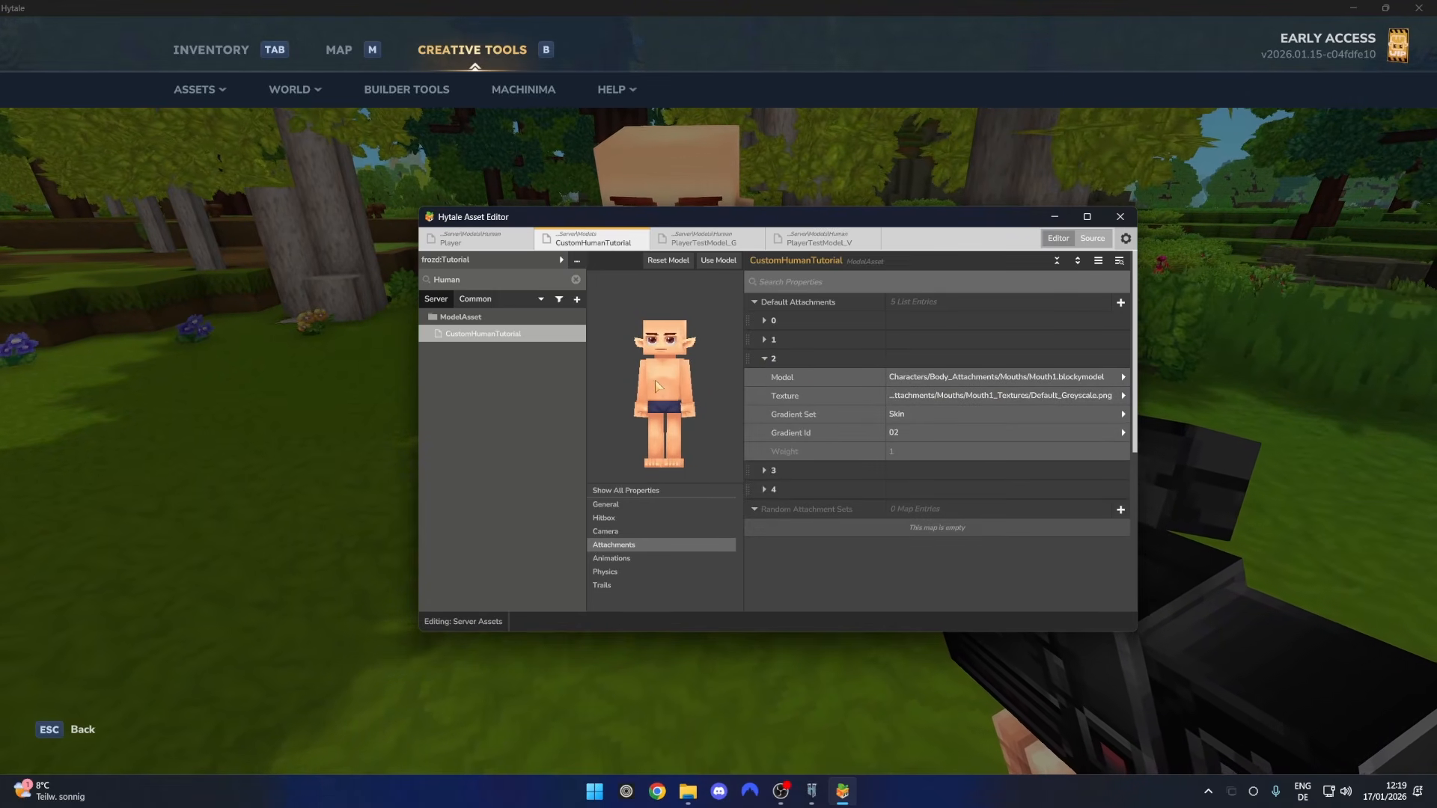
pyautogui.click(1077, 395)
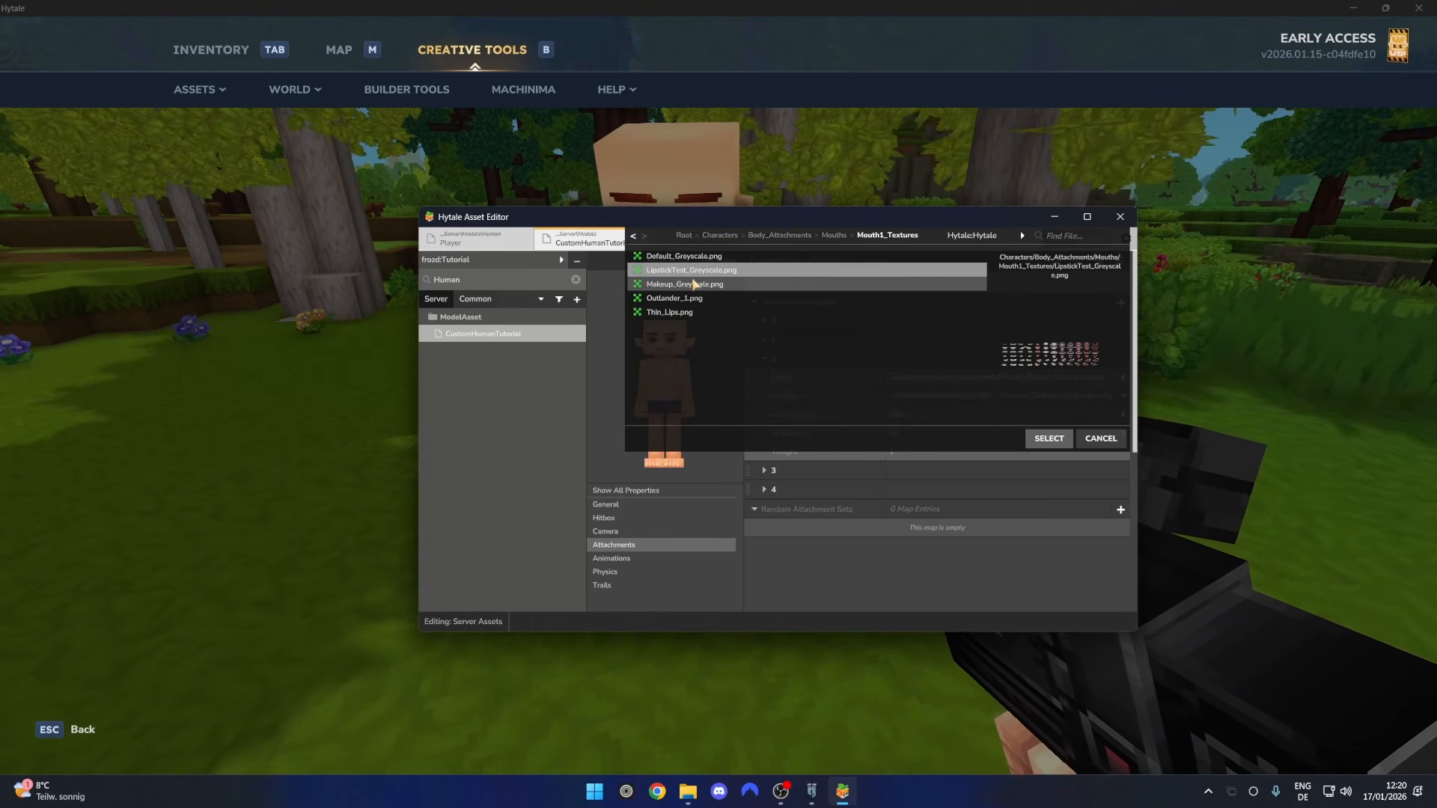
pyautogui.doubleClick(694, 284)
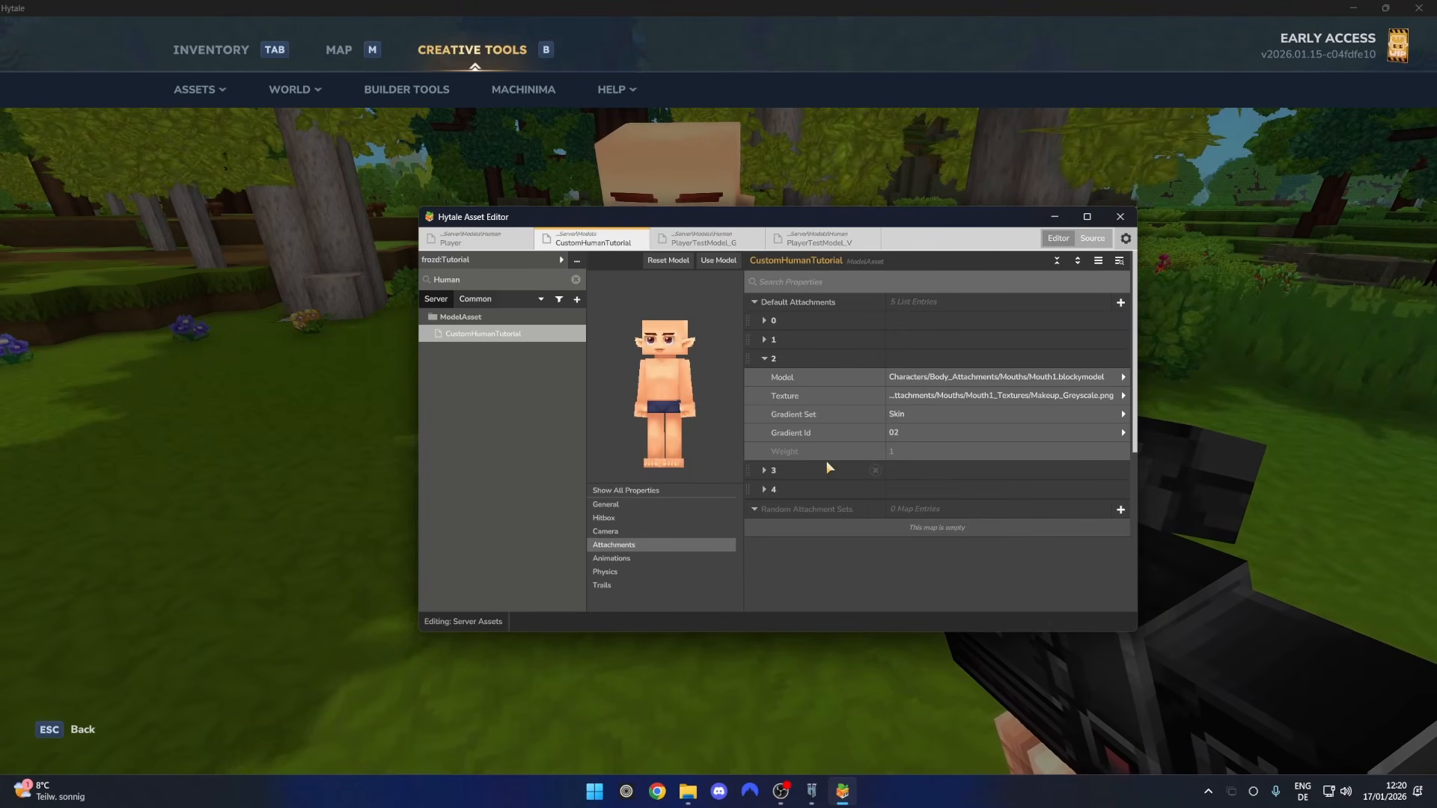
pyautogui.click(913, 431)
pyautogui.click(913, 482)
pyautogui.moveTo(703, 403)
pyautogui.mouseDown()
pyautogui.moveTo(678, 400)
pyautogui.moveTo(706, 395)
pyautogui.mouseUp()
# Try Red and BrownDark as the eyes attachment's Gradient Id and settle on Blue
pyautogui.click(764, 472)
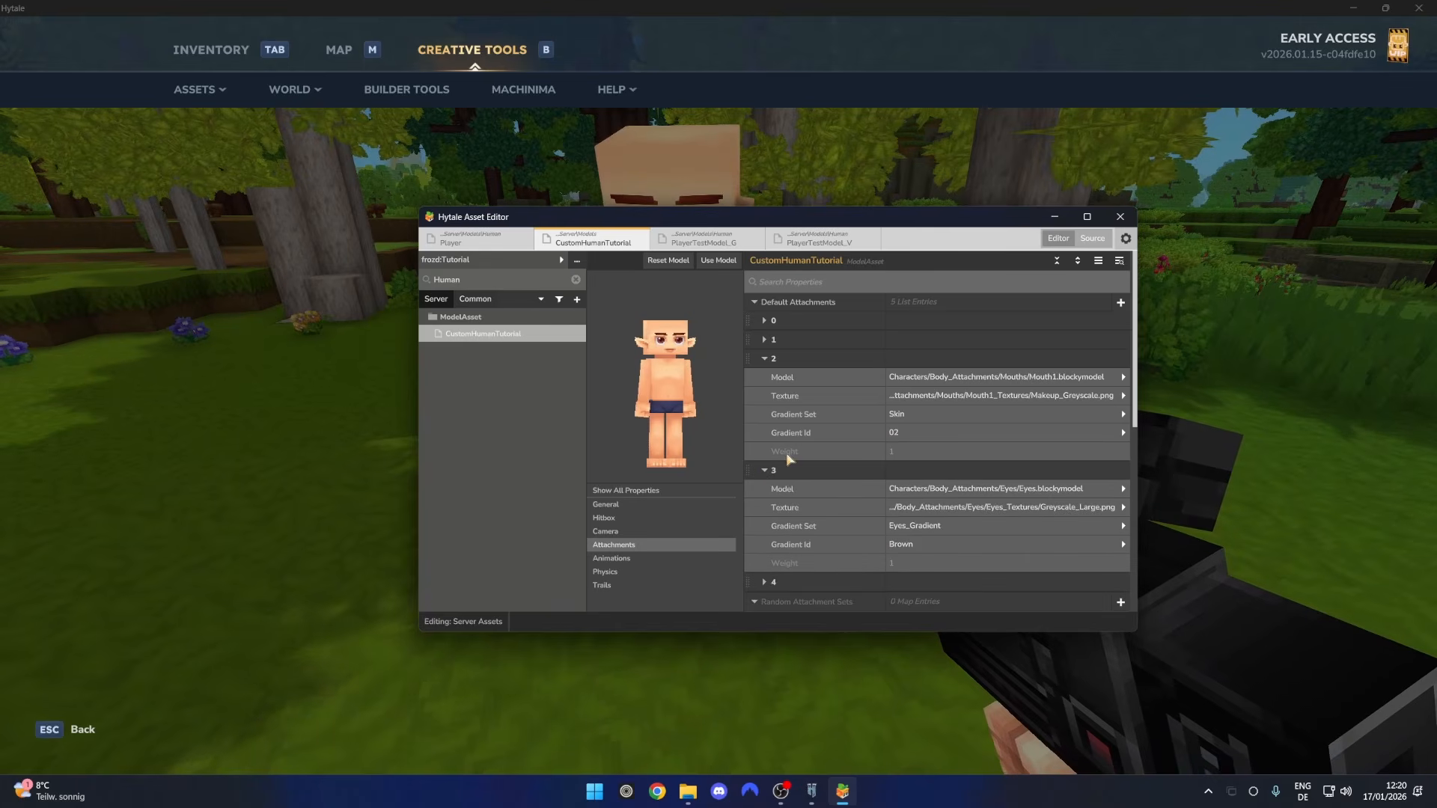
pyautogui.click(765, 359)
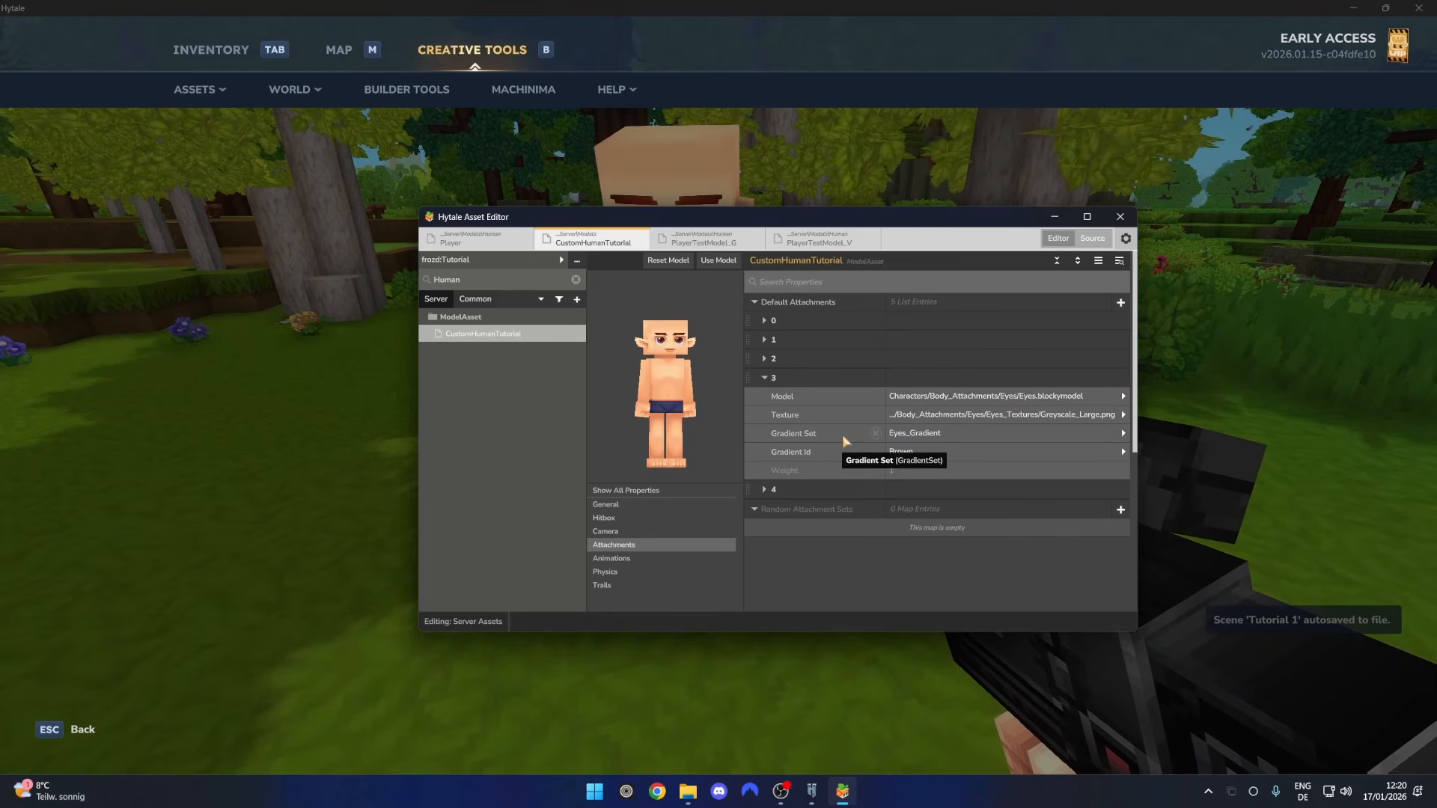
pyautogui.click(909, 453)
pyautogui.scroll(-3, 931, 524)
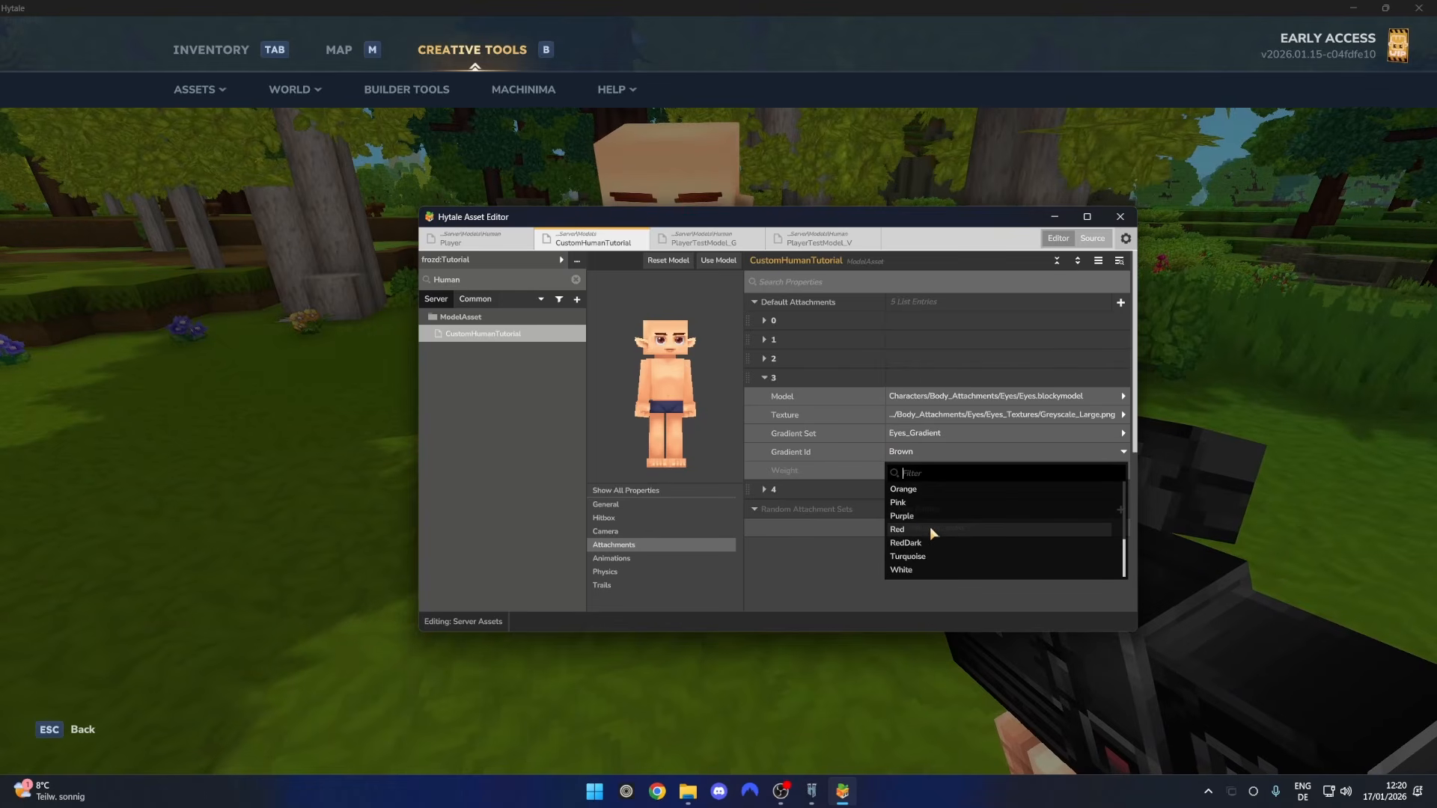
pyautogui.click(924, 532)
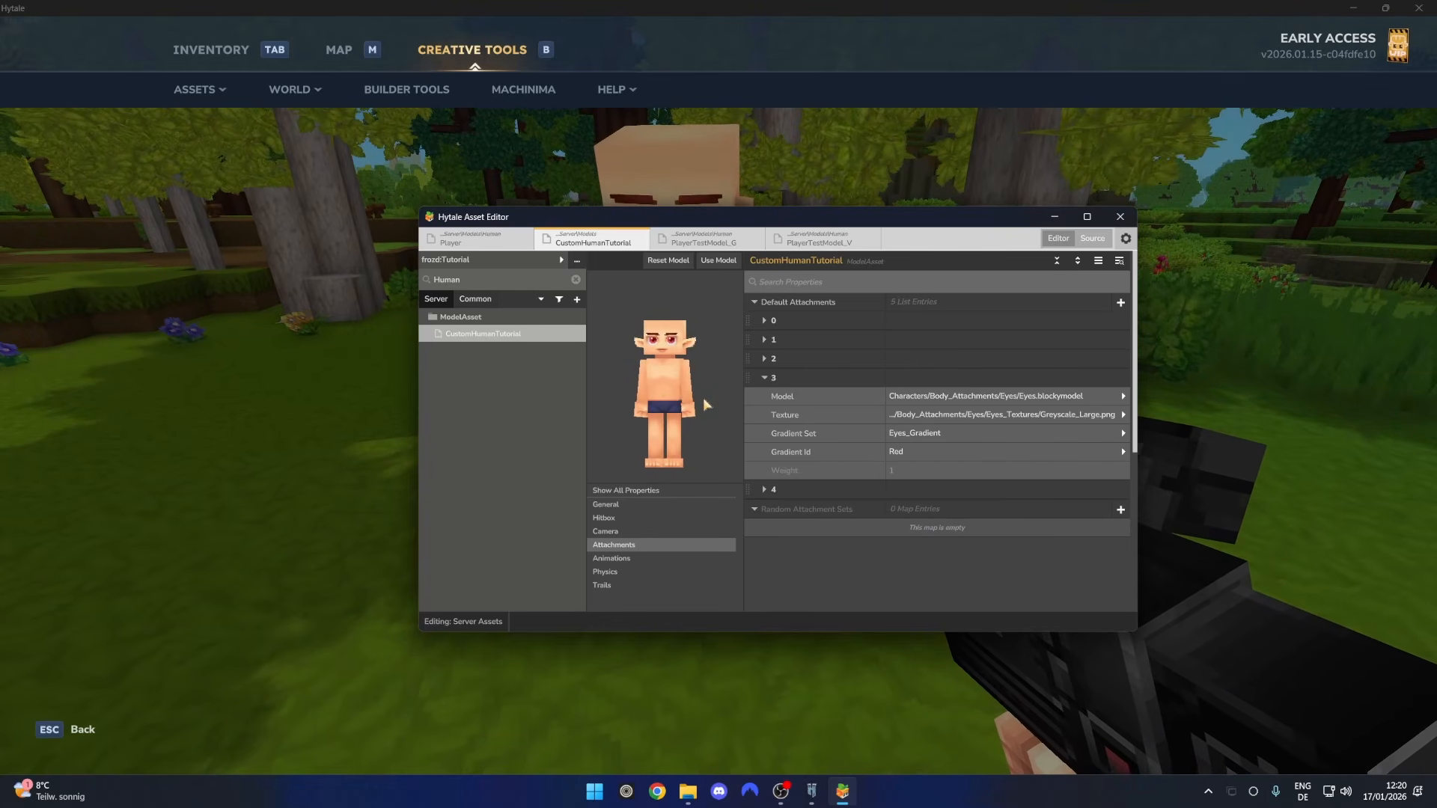
pyautogui.click(919, 452)
pyautogui.click(925, 555)
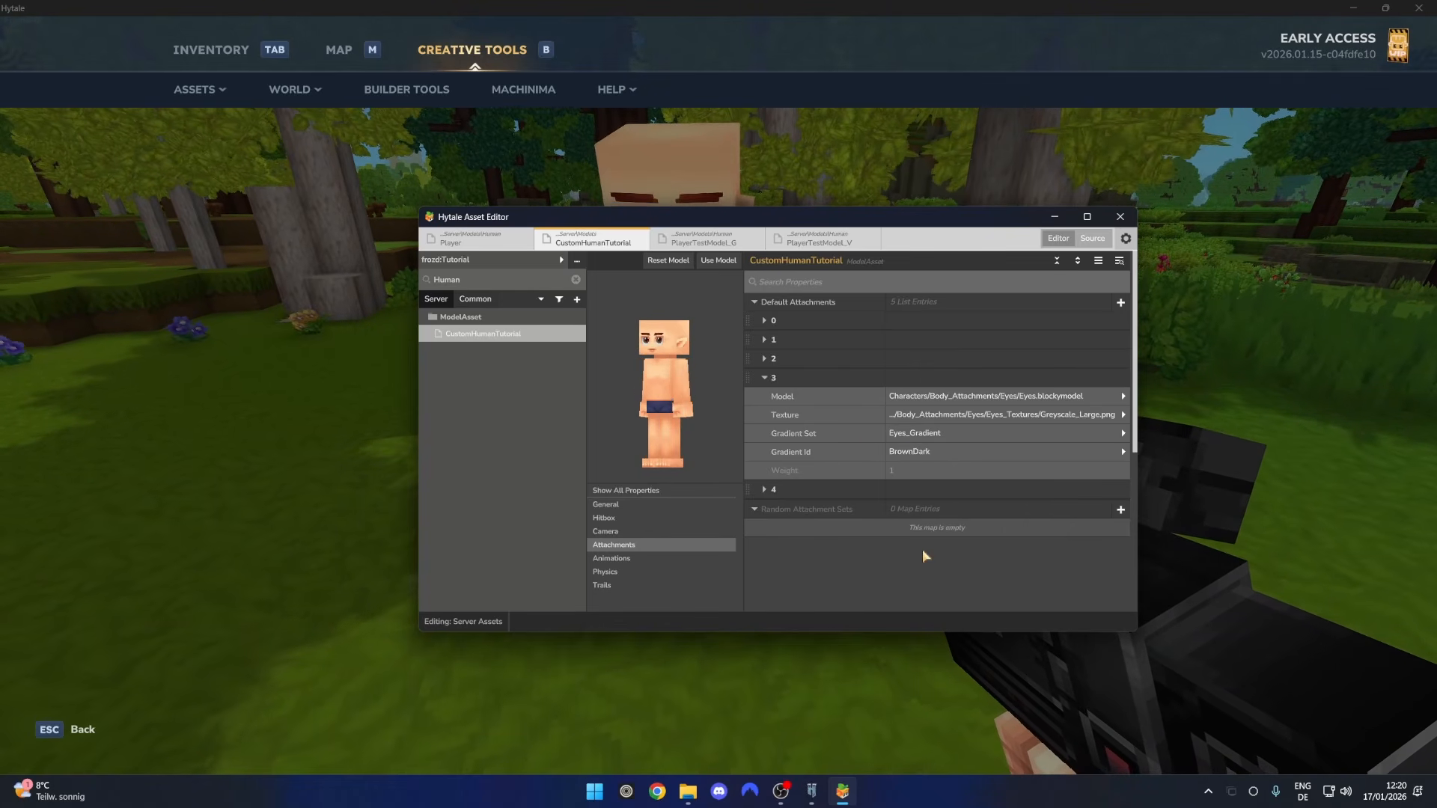
pyautogui.click(928, 454)
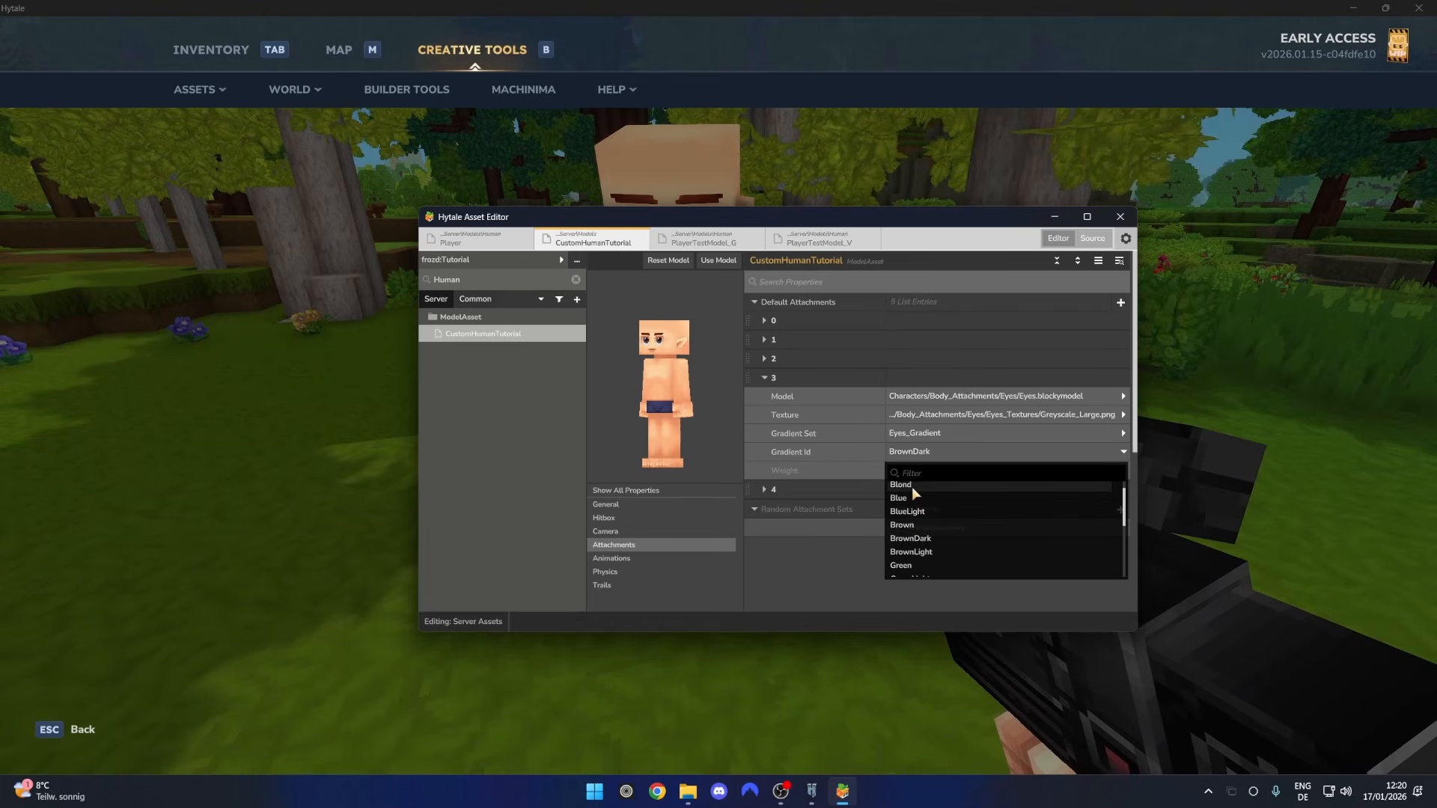
pyautogui.click(906, 488)
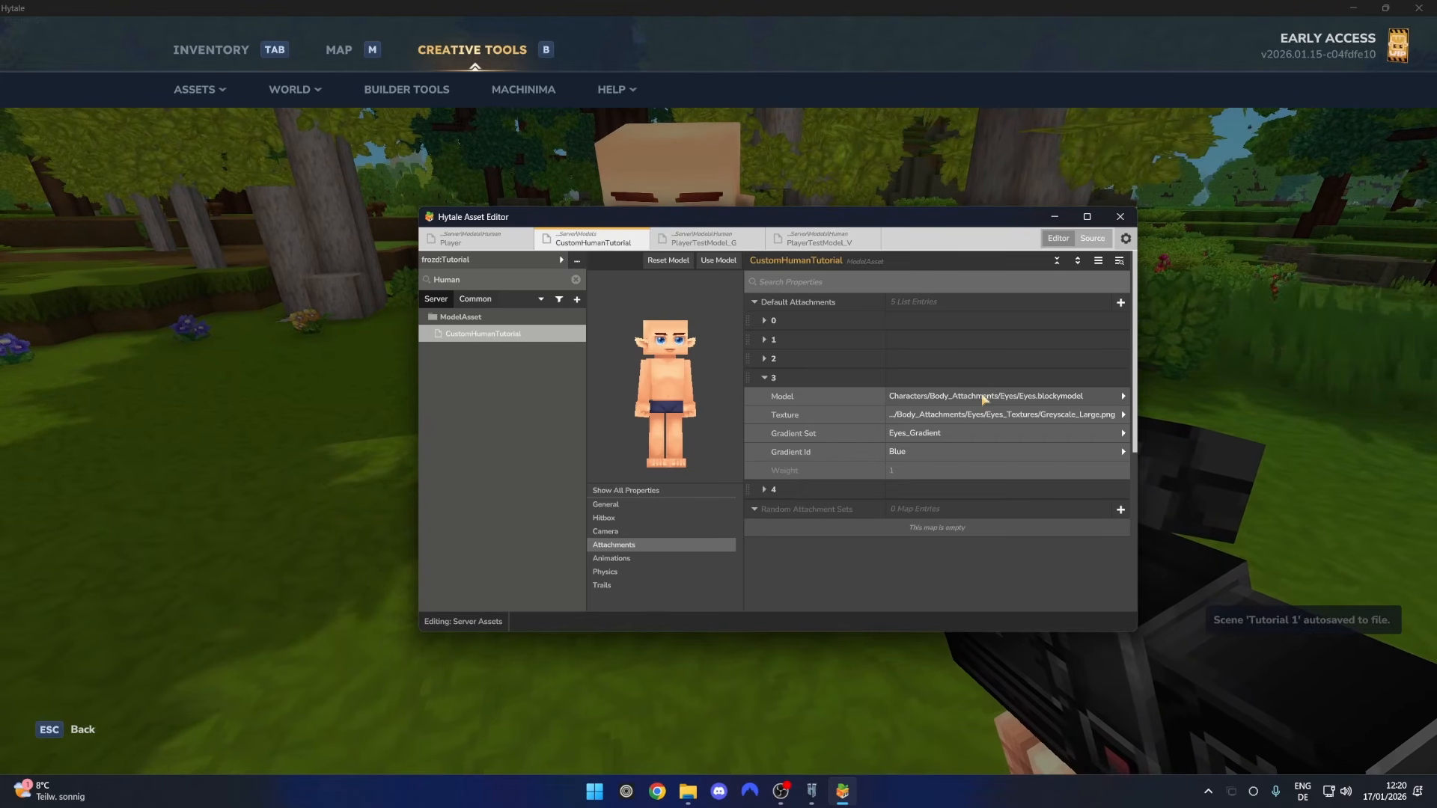
# Compare the eye texture files and set the eyes attachment's texture to Almond_Greyscale.png
pyautogui.click(1024, 415)
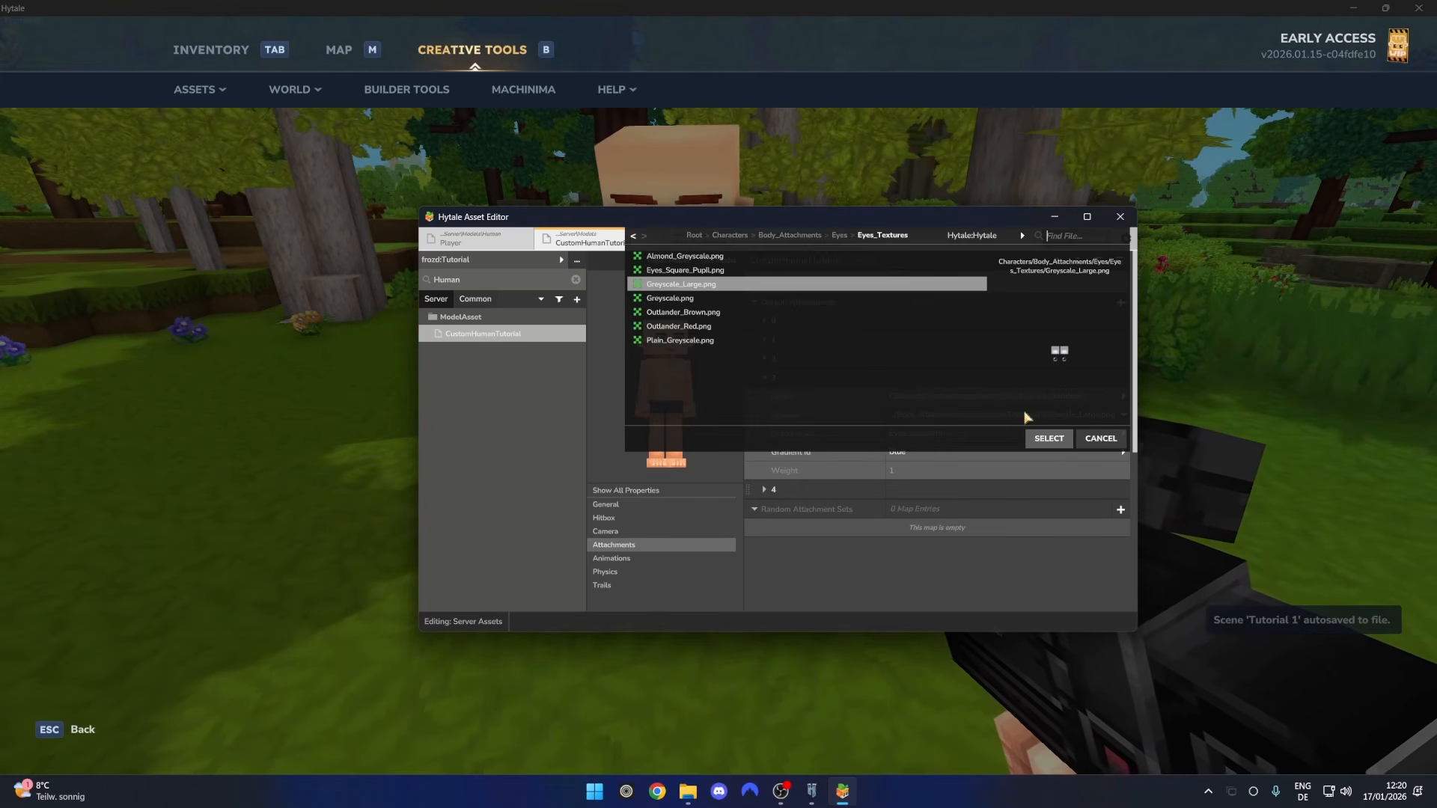
pyautogui.click(696, 256)
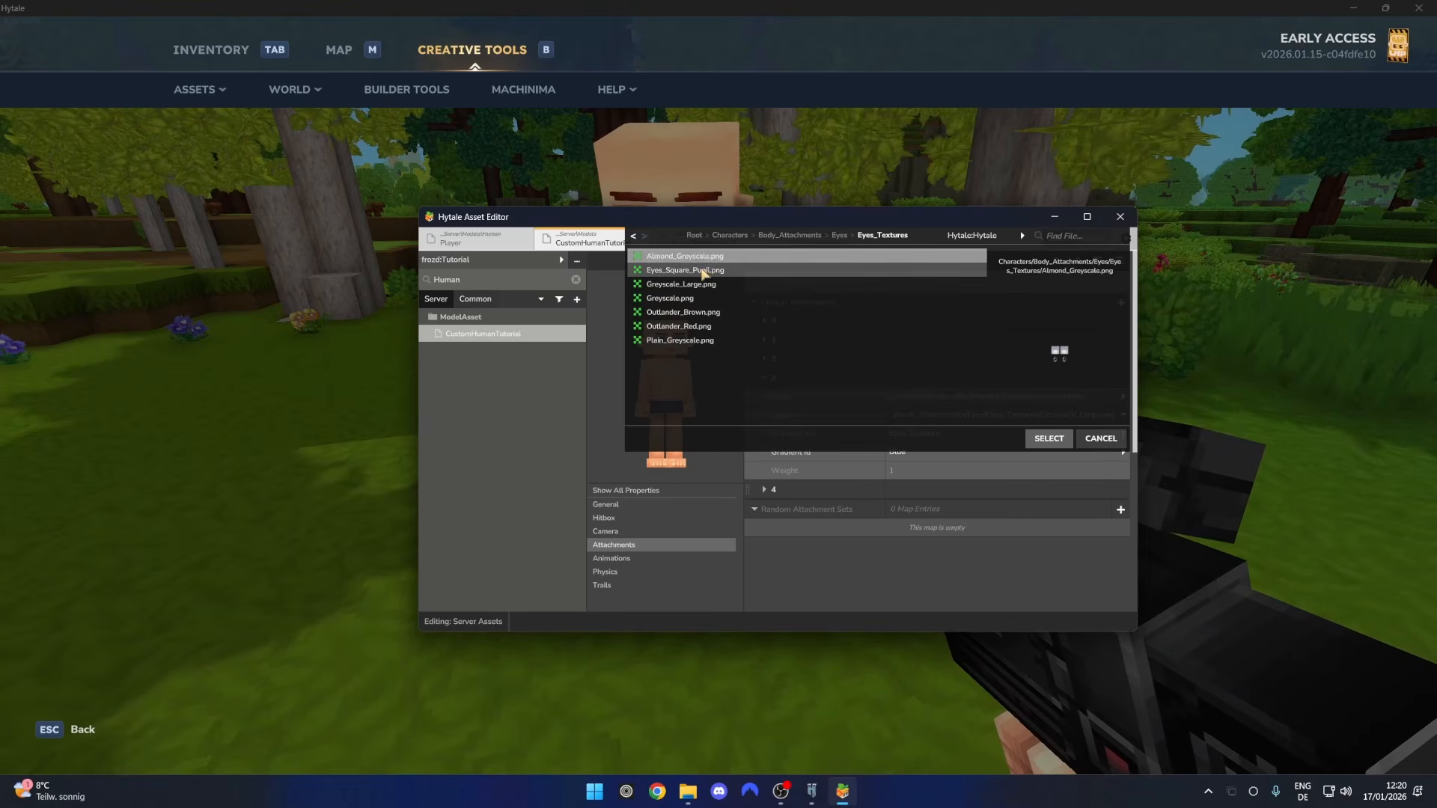
pyautogui.click(702, 300)
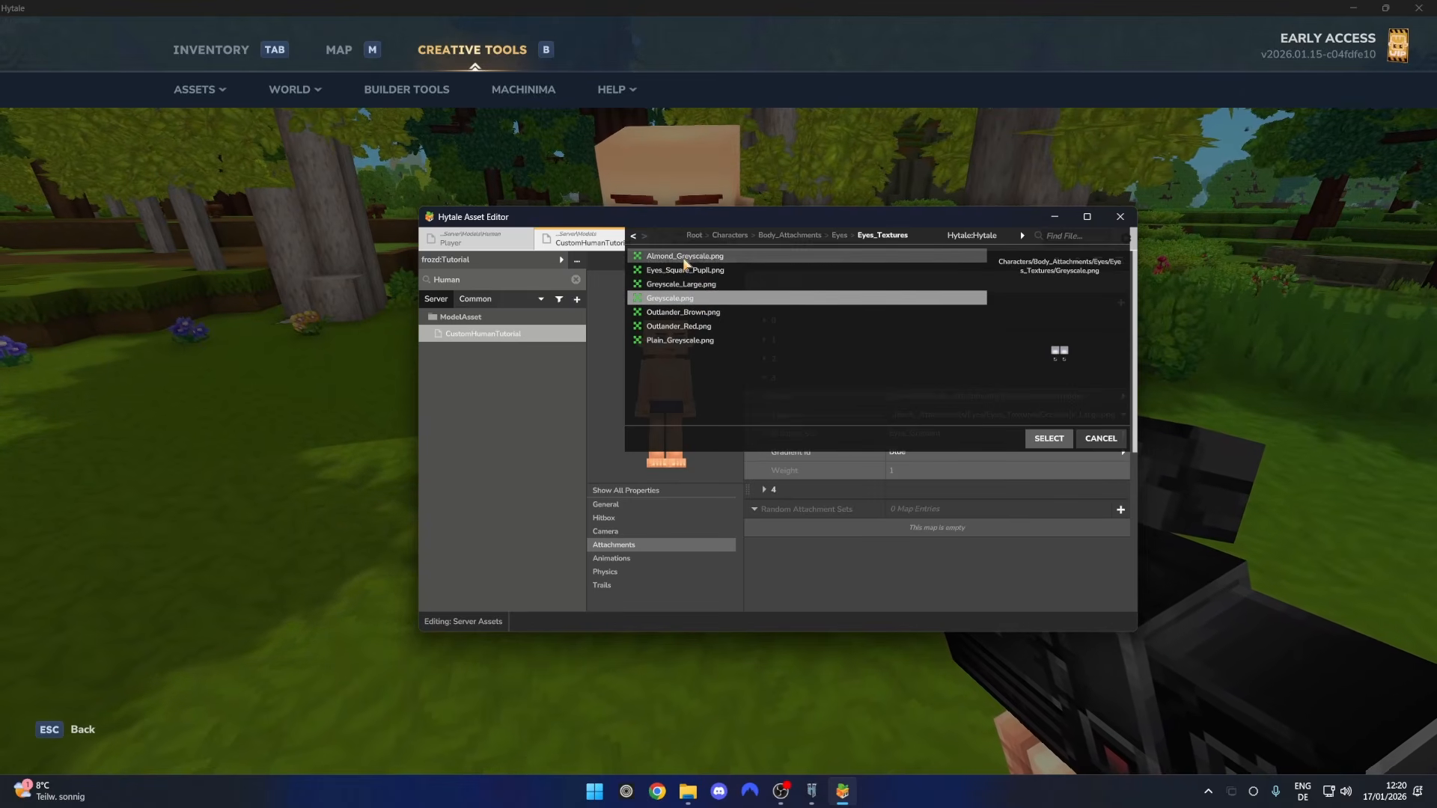
pyautogui.click(684, 257)
pyautogui.click(1046, 438)
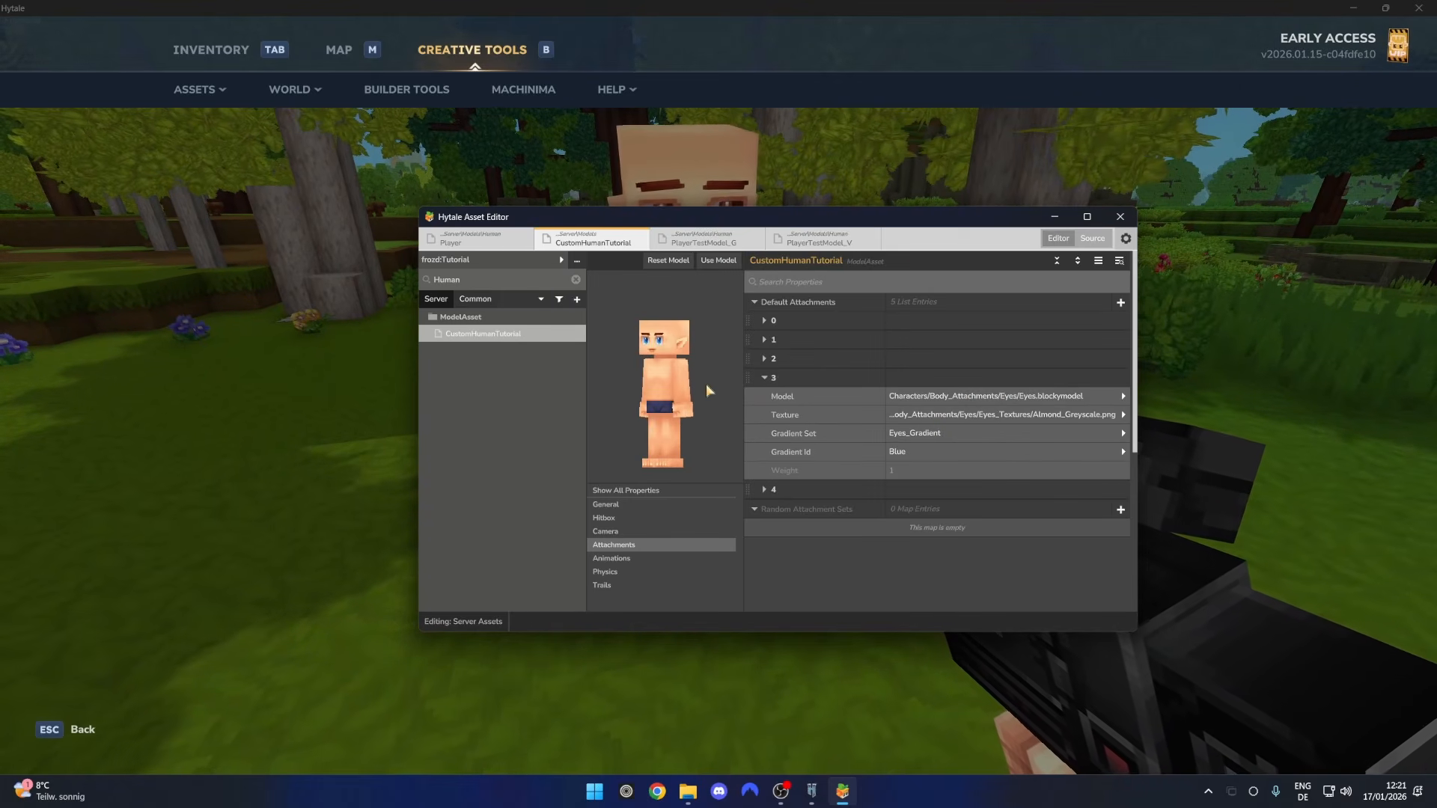
# Set the eyebrows attachment's texture to Serious_Greyscale.png
pyautogui.moveTo(706, 218); pyautogui.dragTo(682, 229)
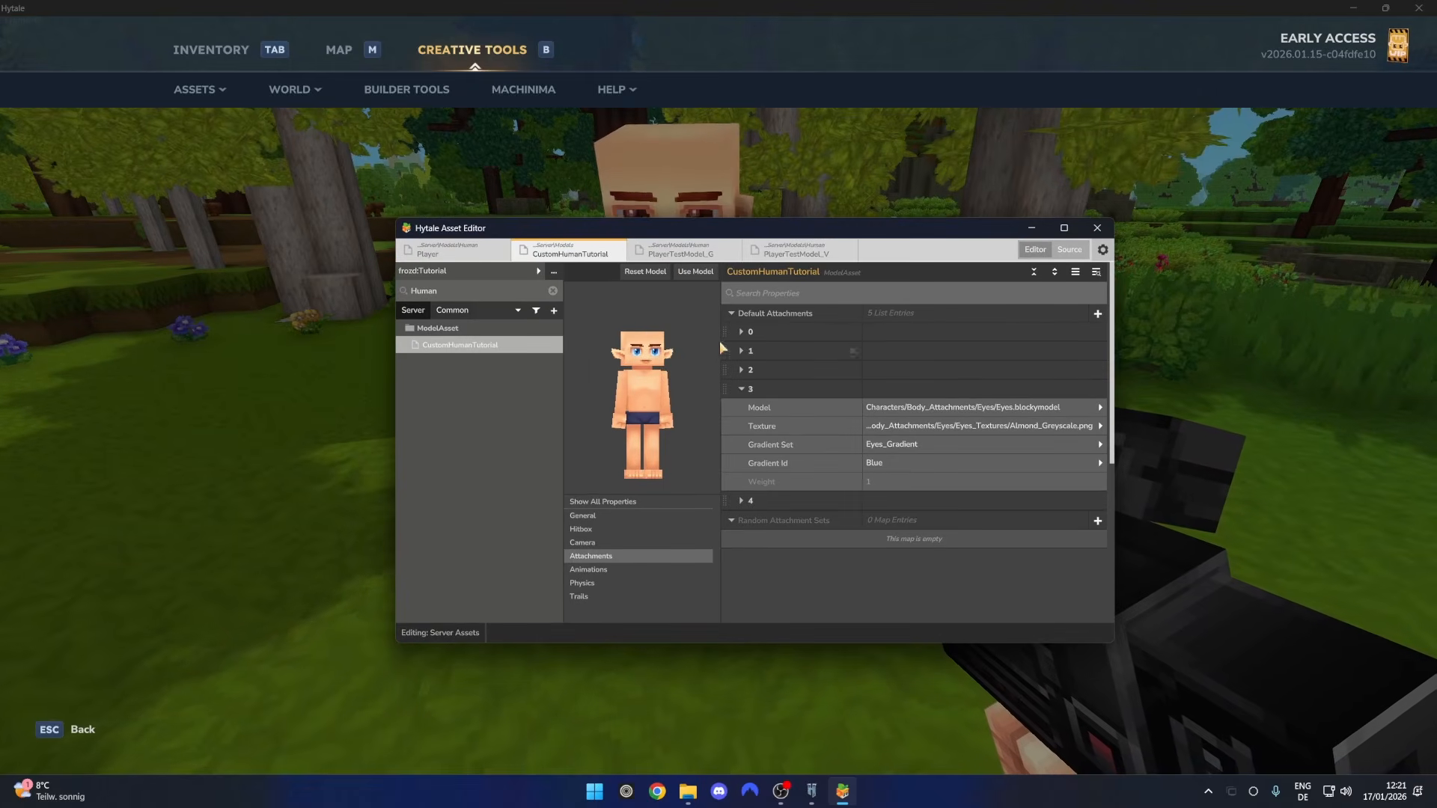
pyautogui.click(742, 389)
pyautogui.click(742, 408)
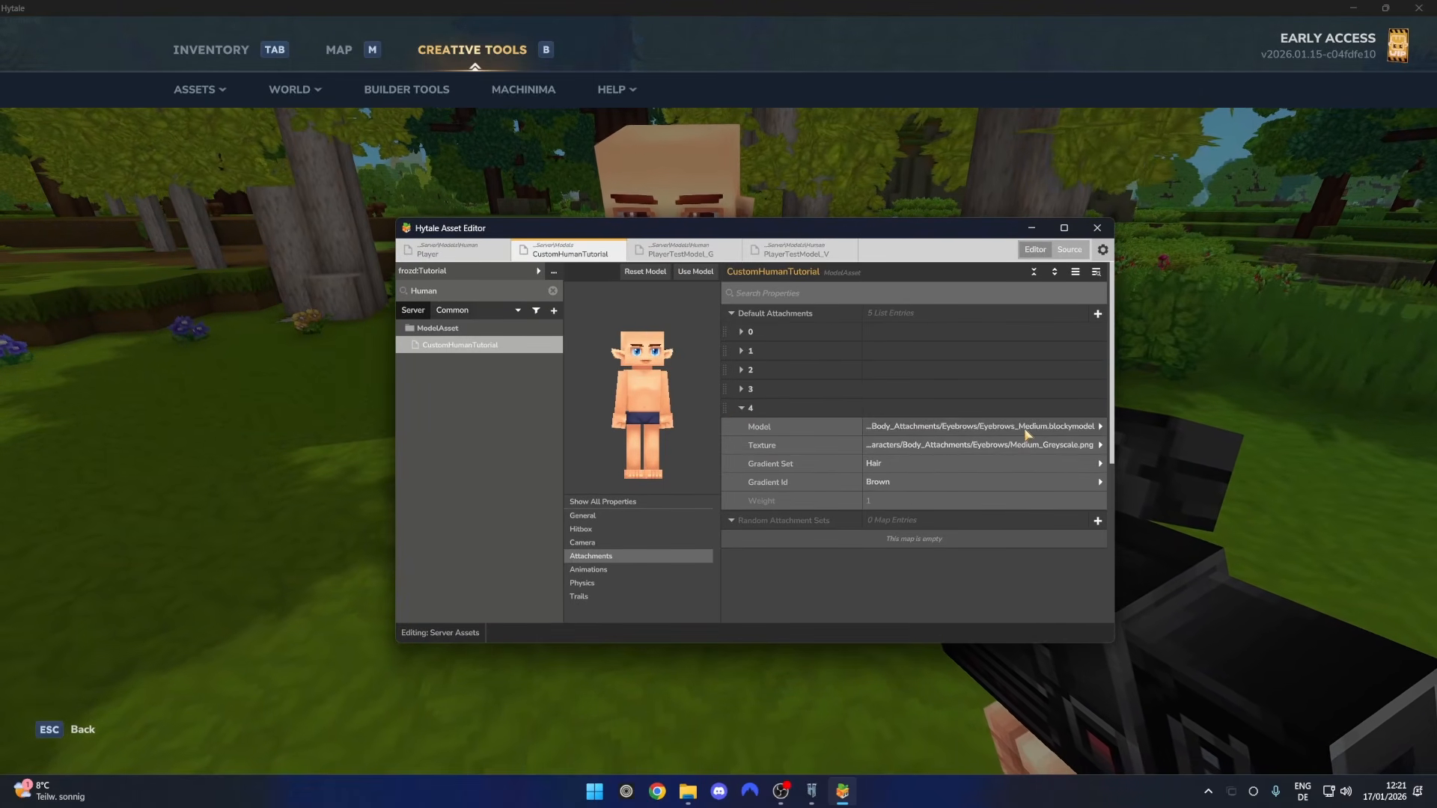
pyautogui.click(968, 445)
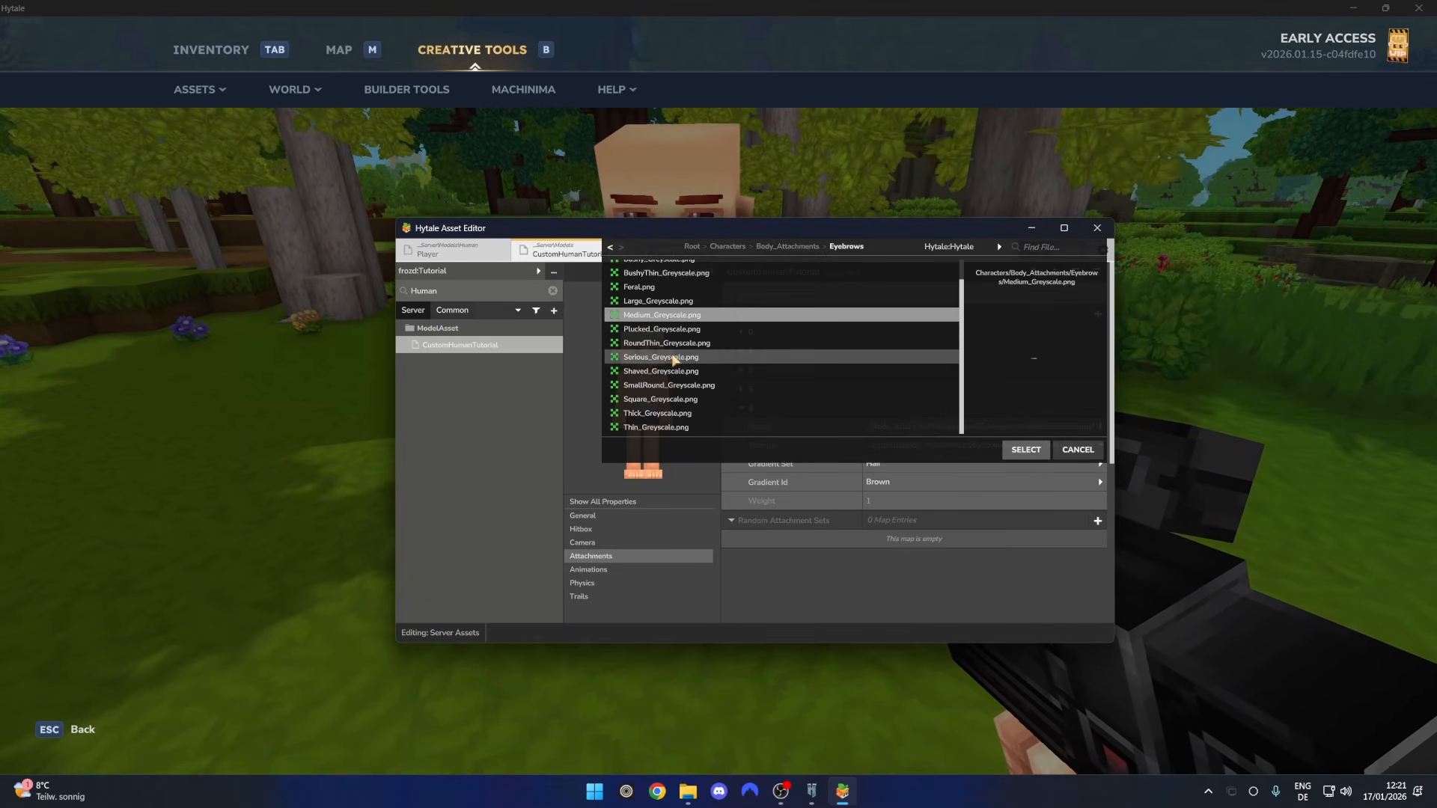
pyautogui.doubleClick(674, 358)
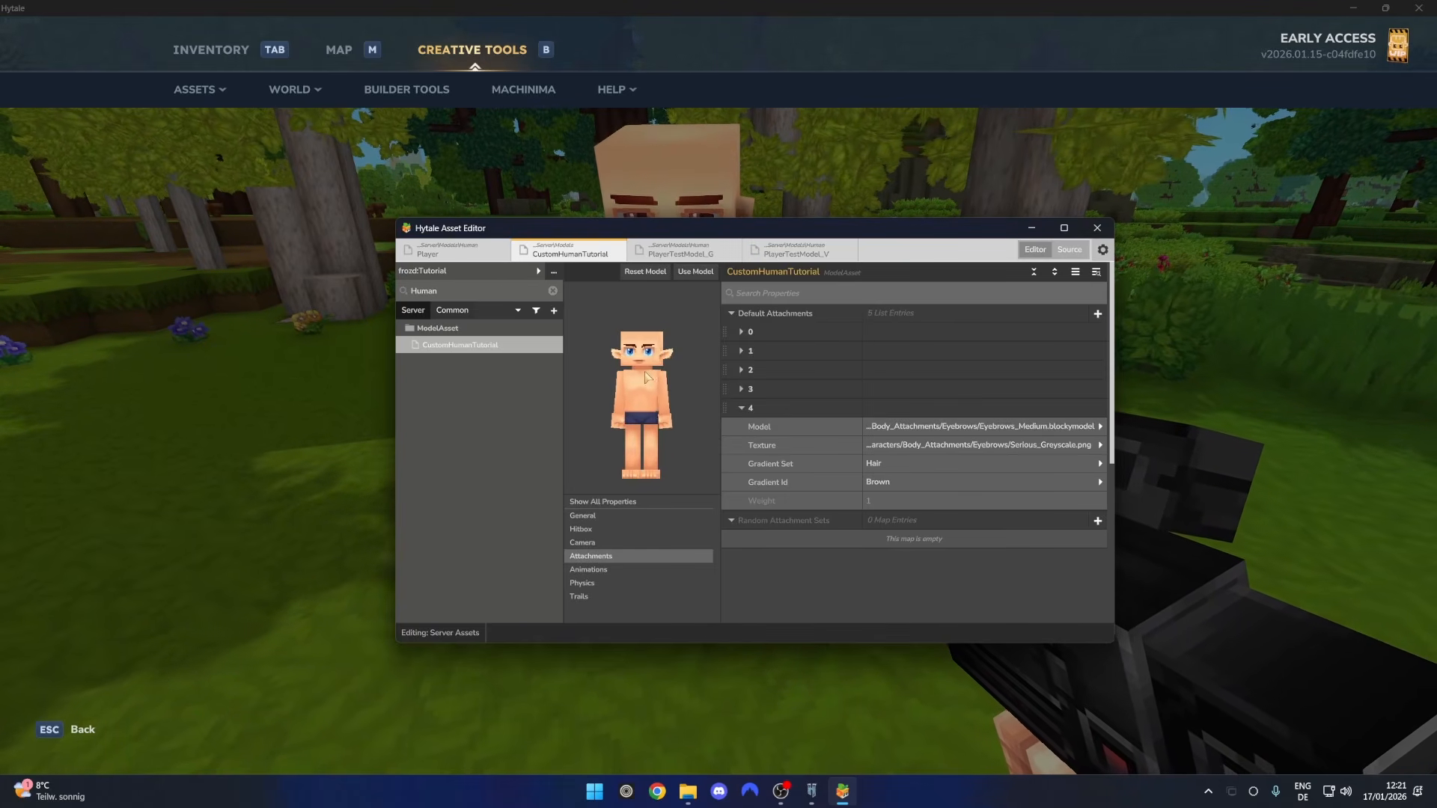
# Set the eyebrows attachment's Gradient Id to BlueDark and collapse its entry
pyautogui.click(883, 481)
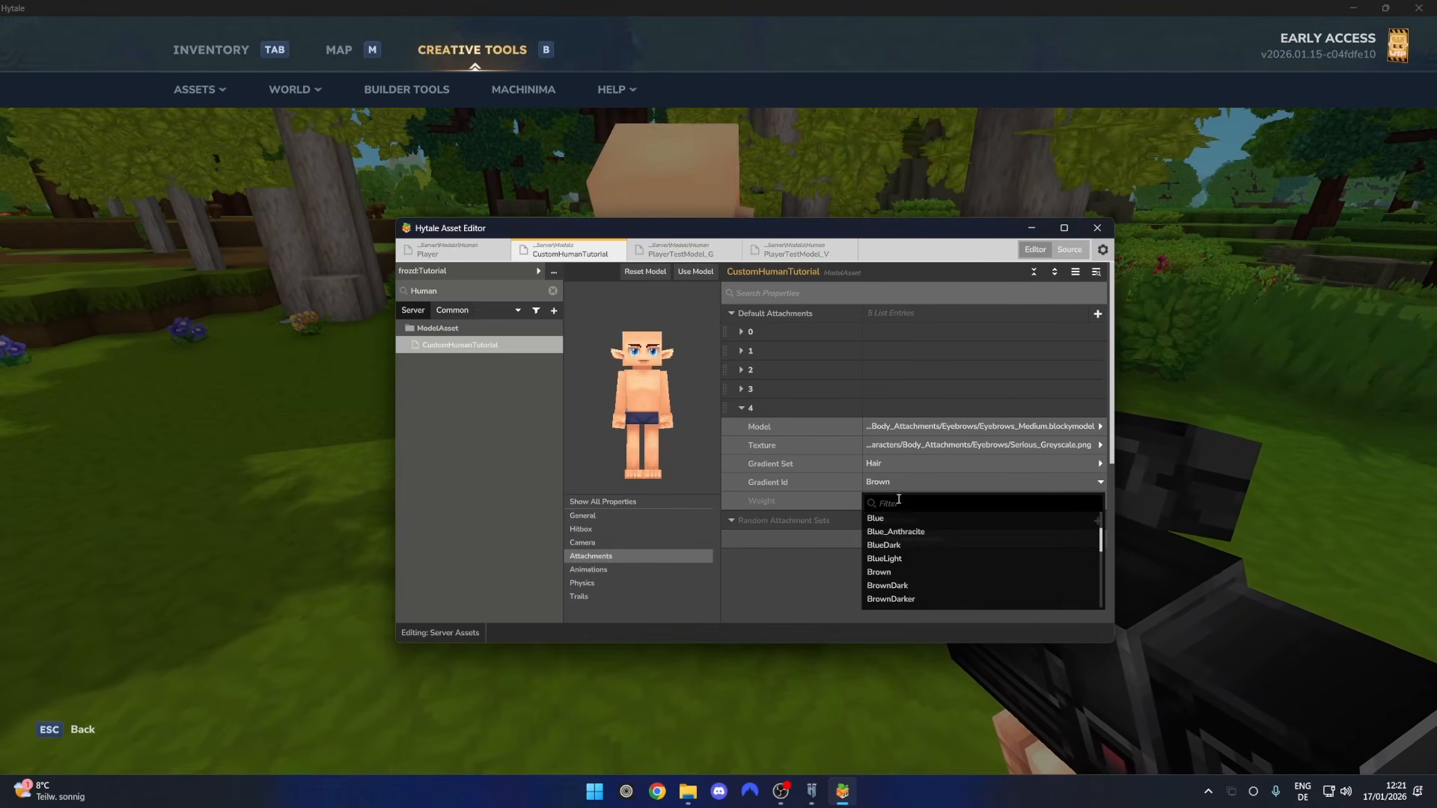
pyautogui.click(908, 544)
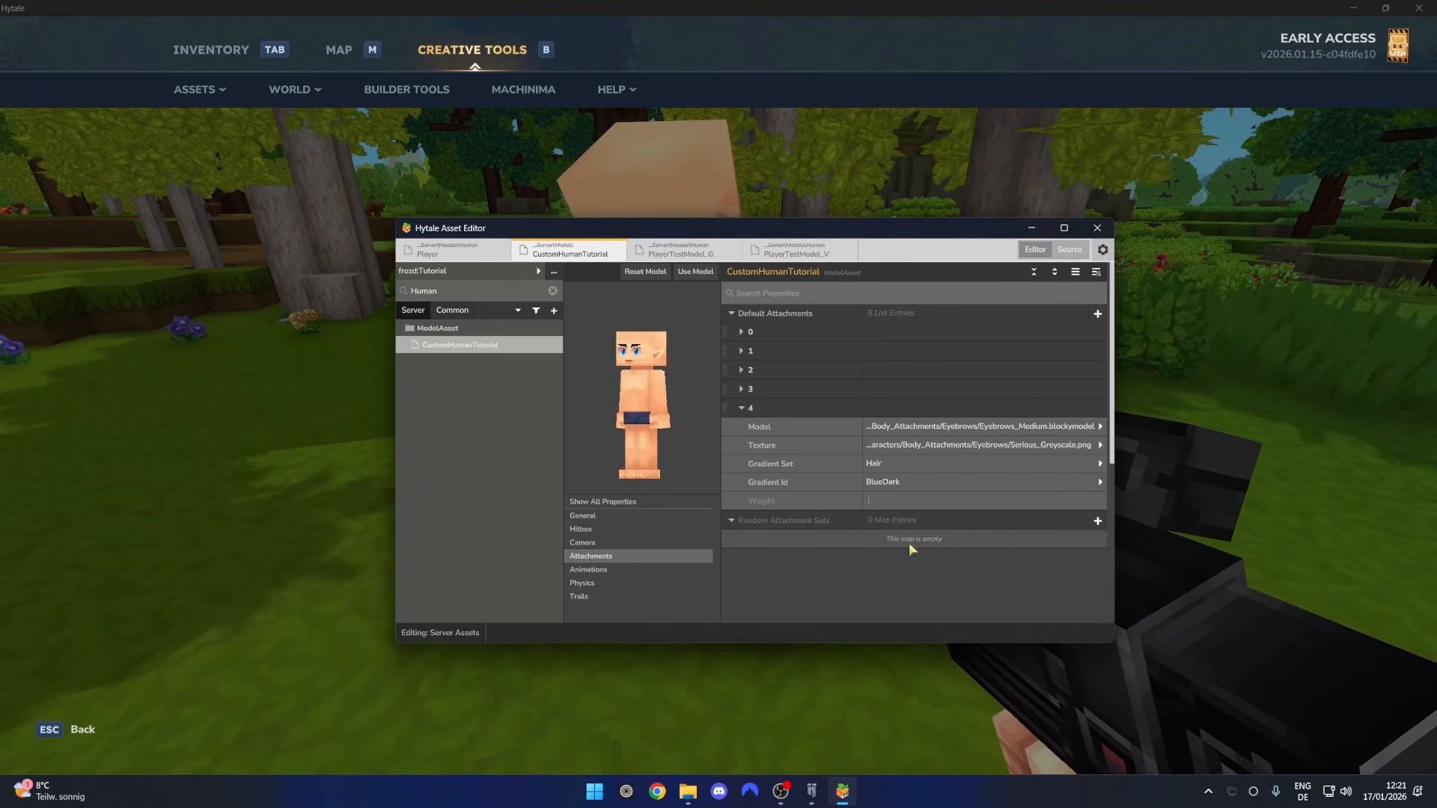
pyautogui.click(742, 408)
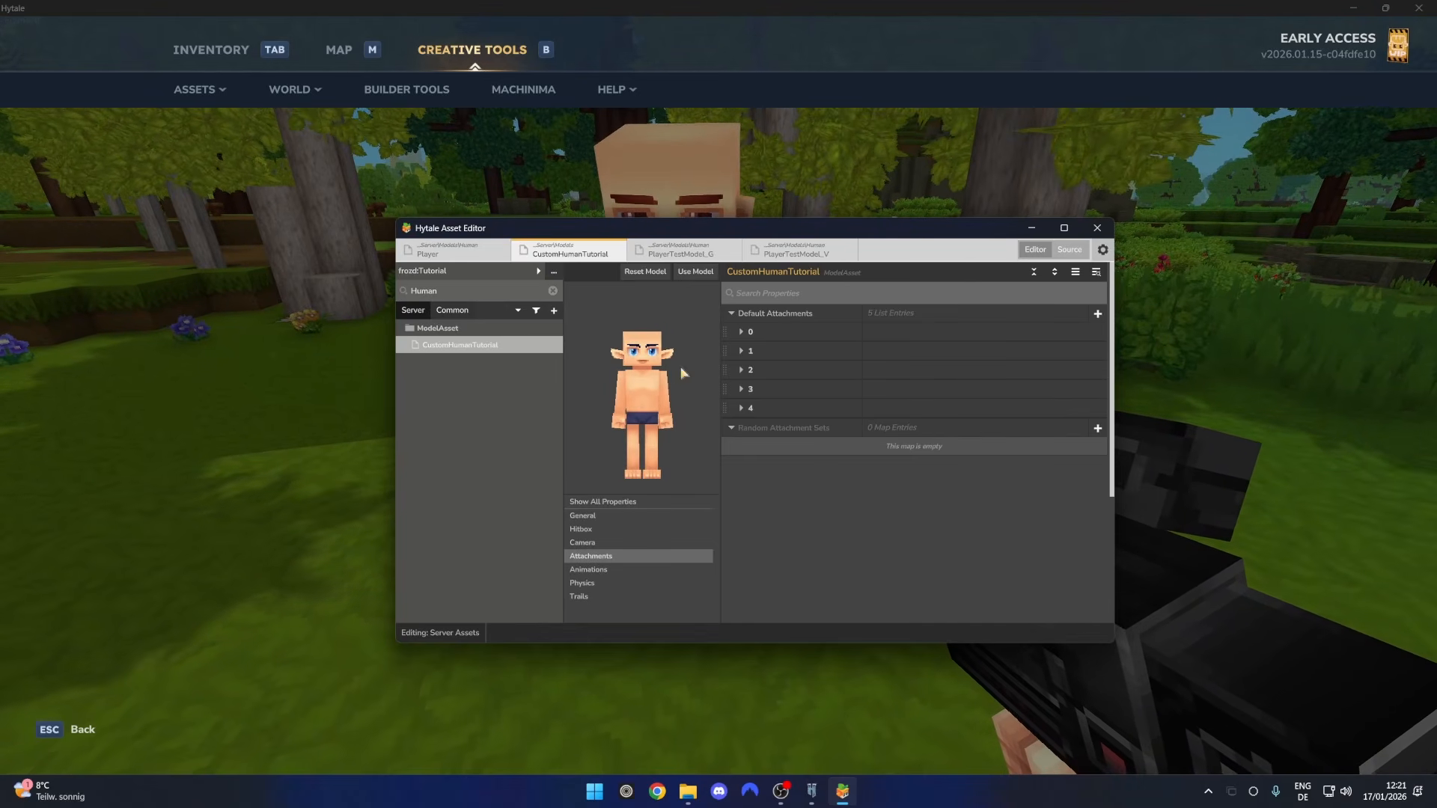
# Add a new default attachment and browse for its model in the Characters/Haircuts folder of the Hytale:Hytale pack
pyautogui.click(1098, 315)
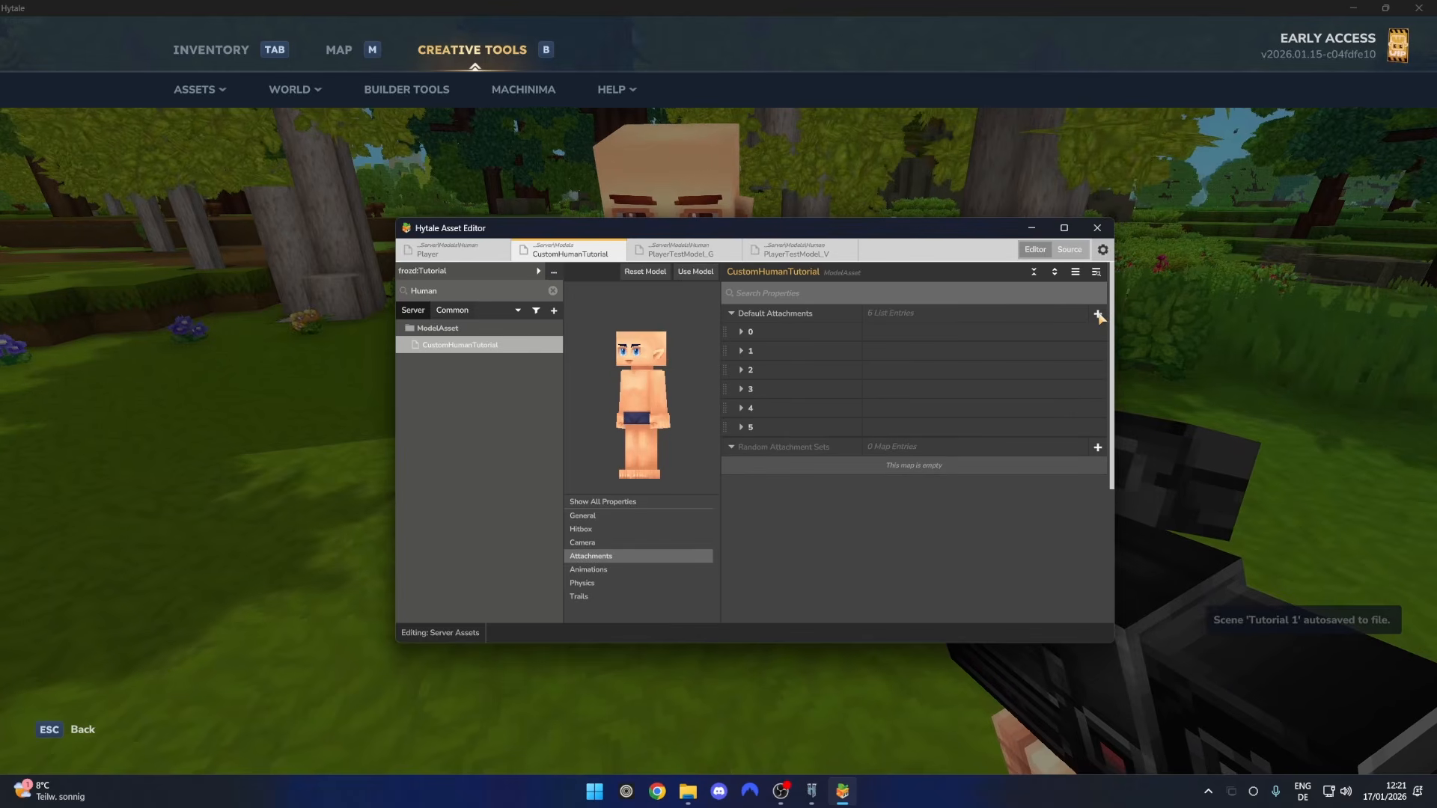
pyautogui.click(742, 428)
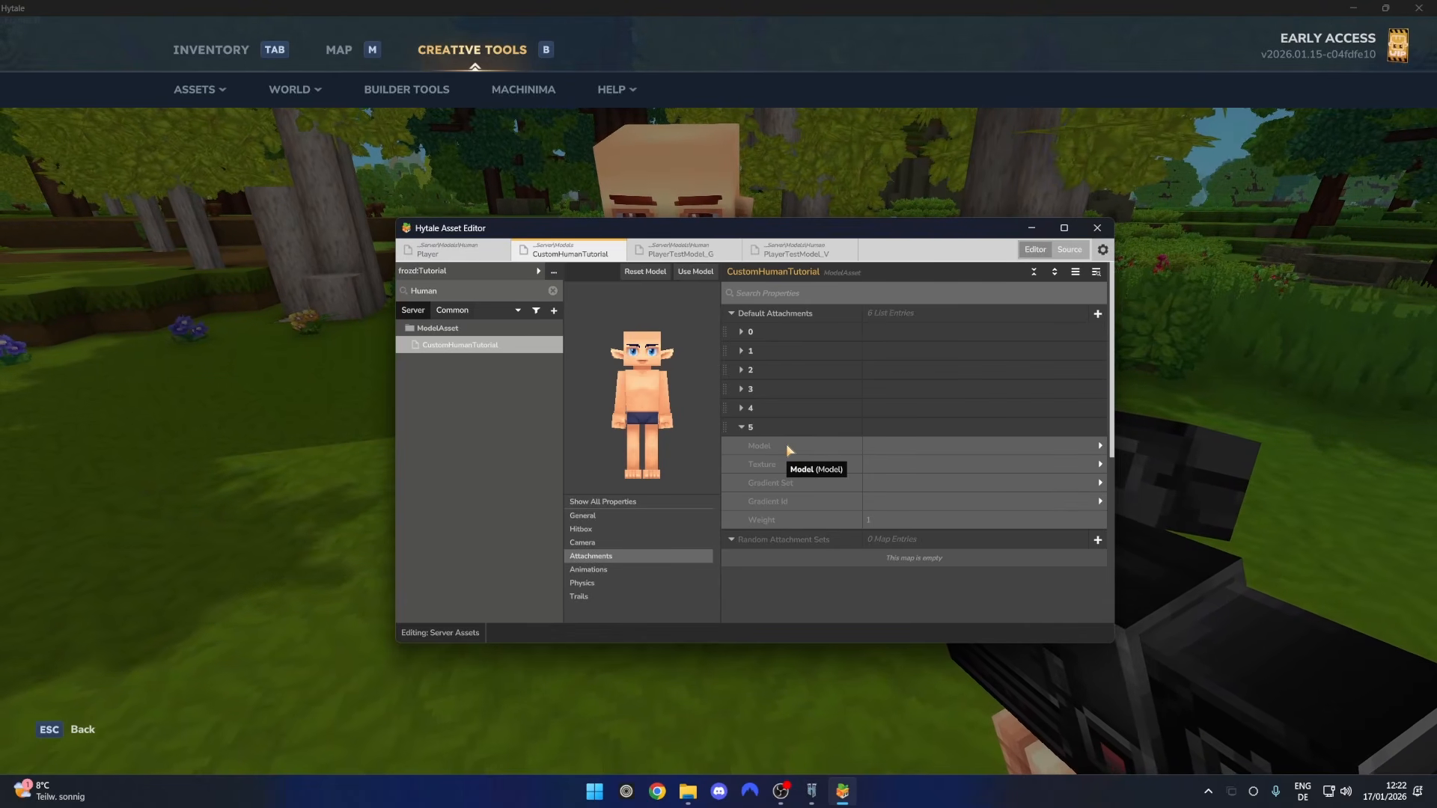
pyautogui.click(930, 448)
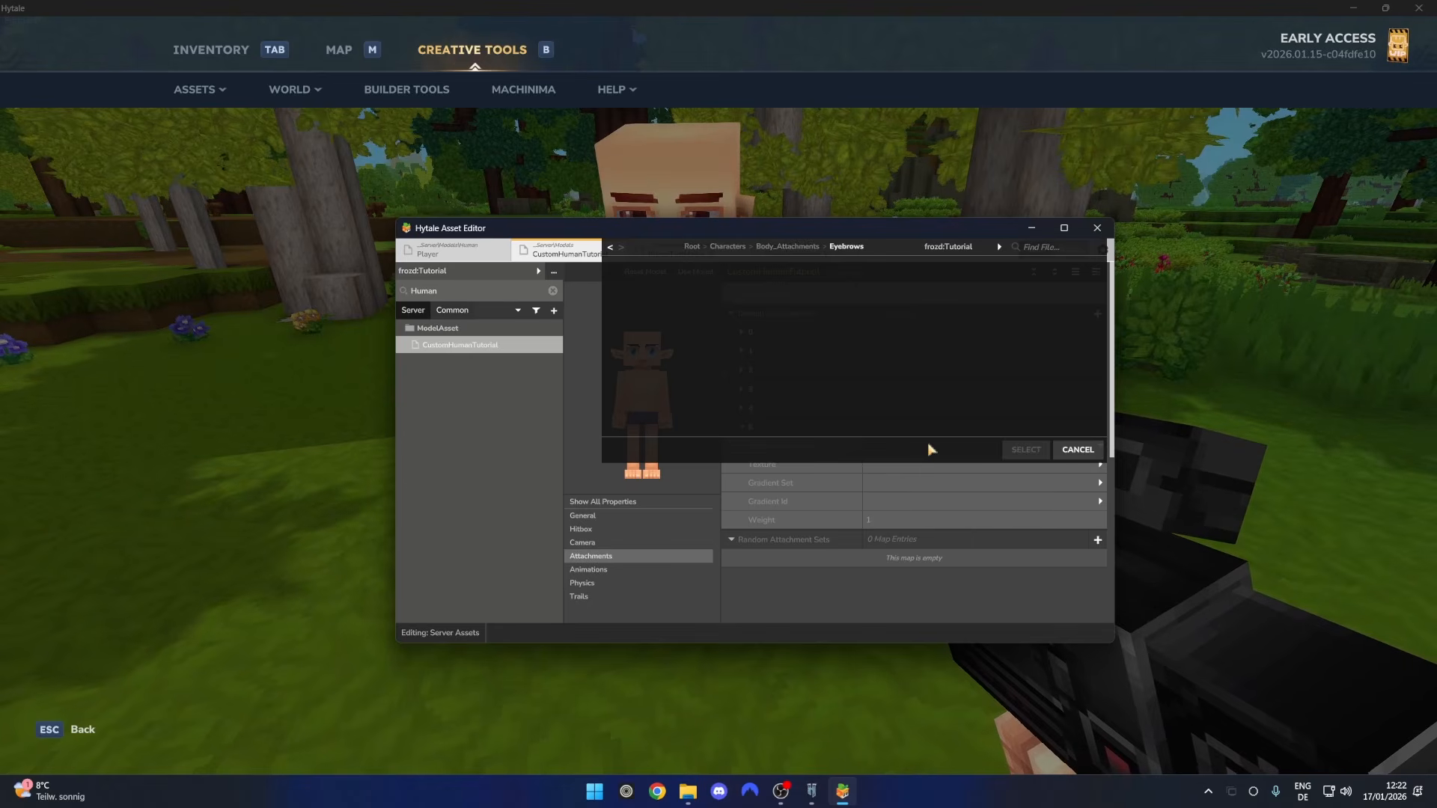
pyautogui.click(964, 263)
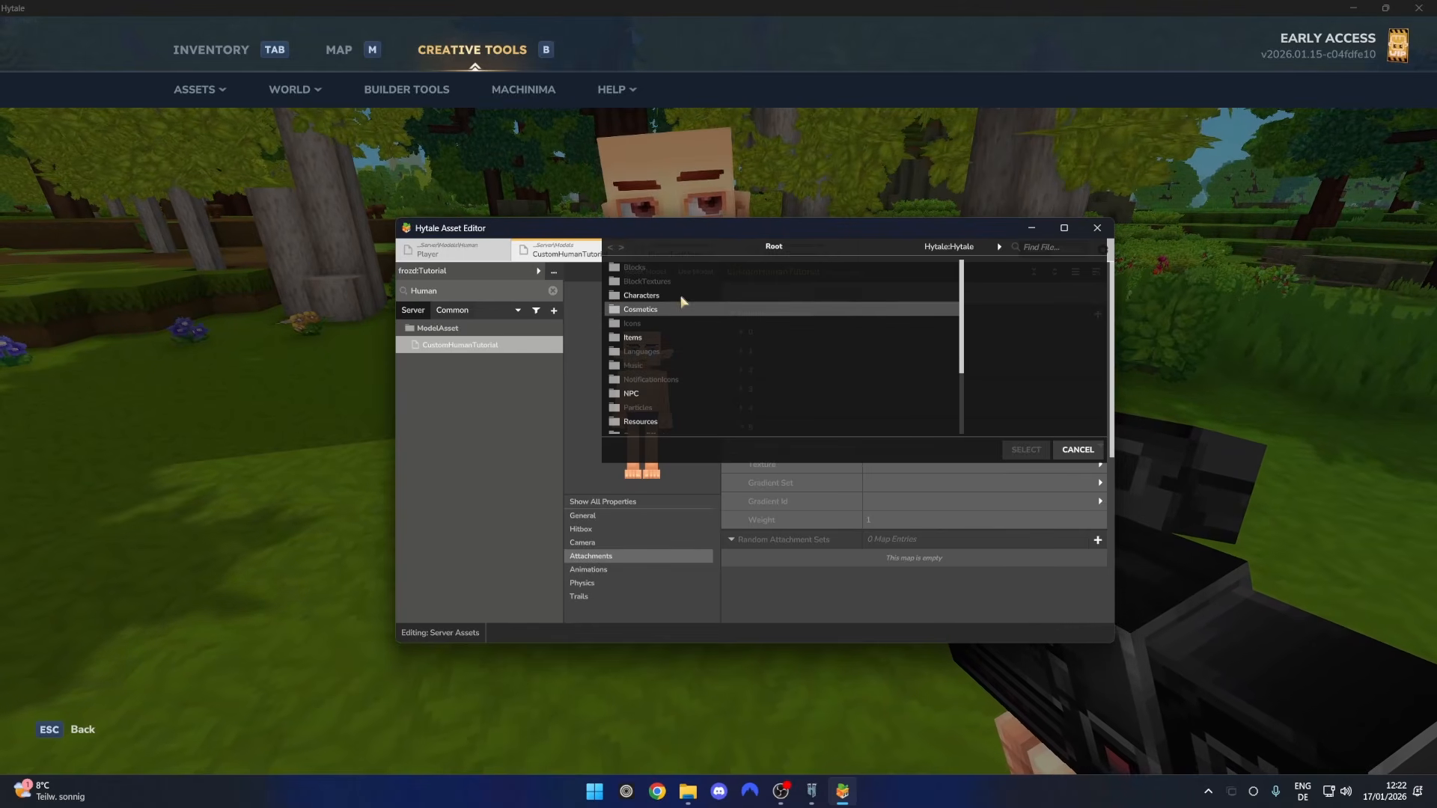
pyautogui.doubleClick(662, 296)
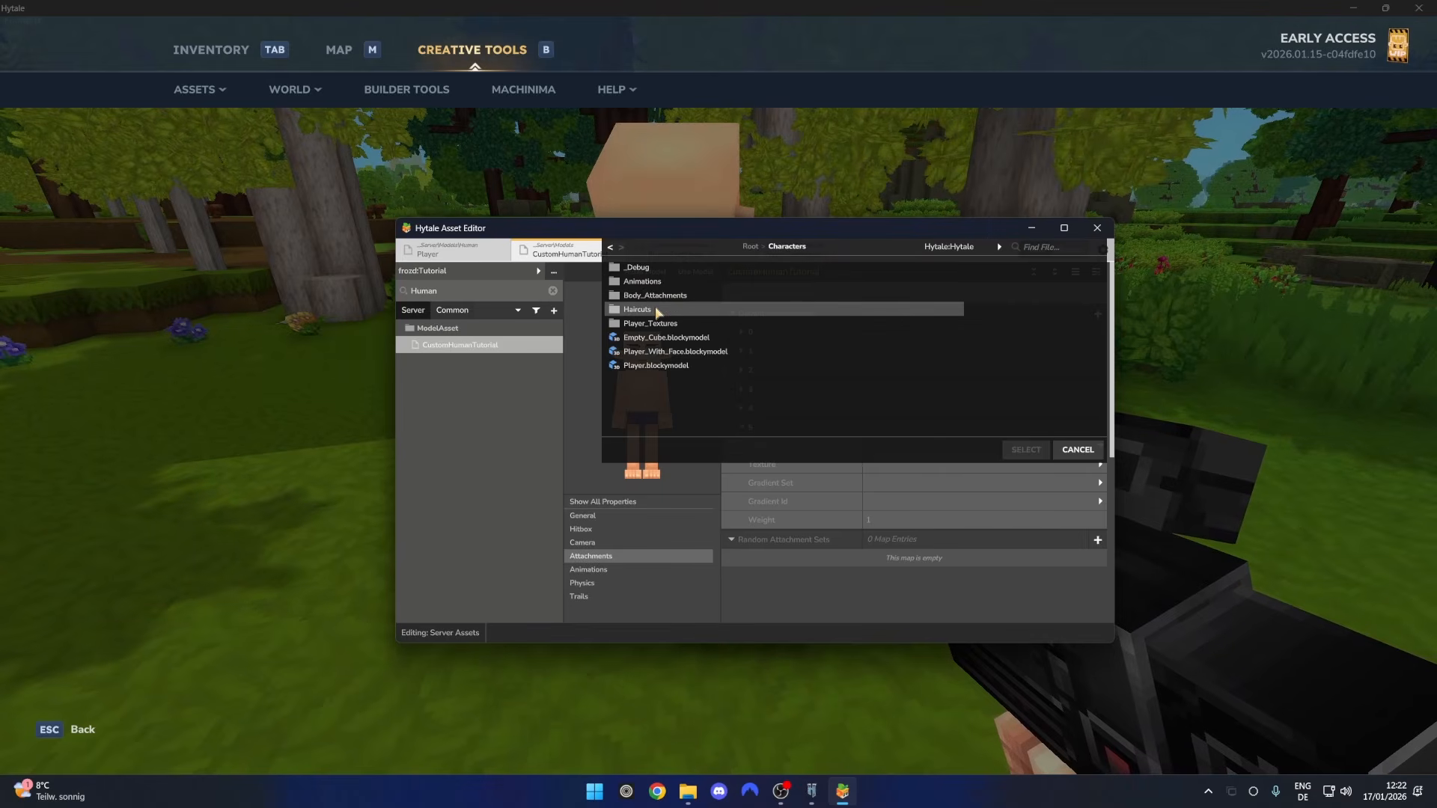
pyautogui.doubleClick(637, 310)
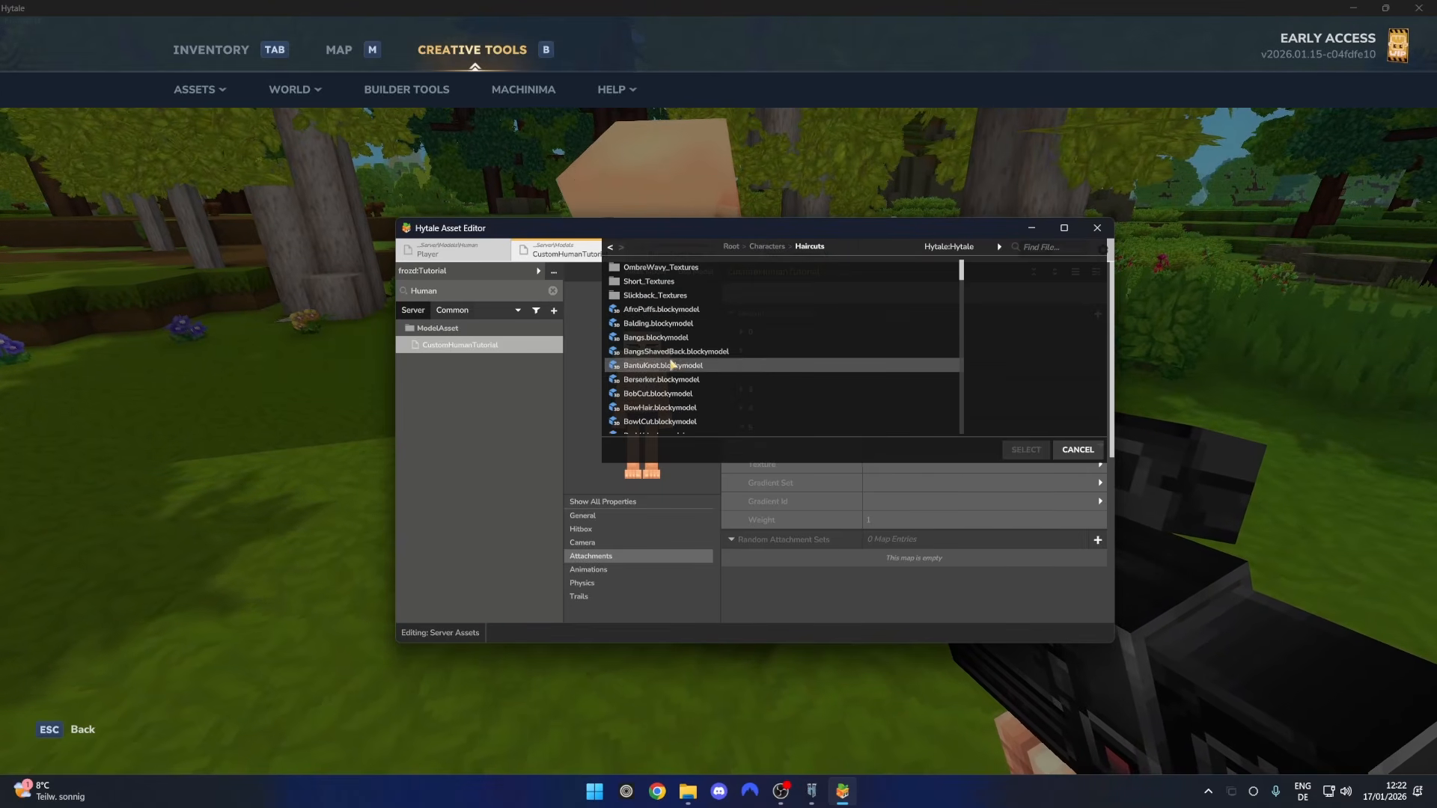
# Look through the haircut models and set the new attachment's model to Lazy.blockymodel
pyautogui.scroll(-1, 676, 389)
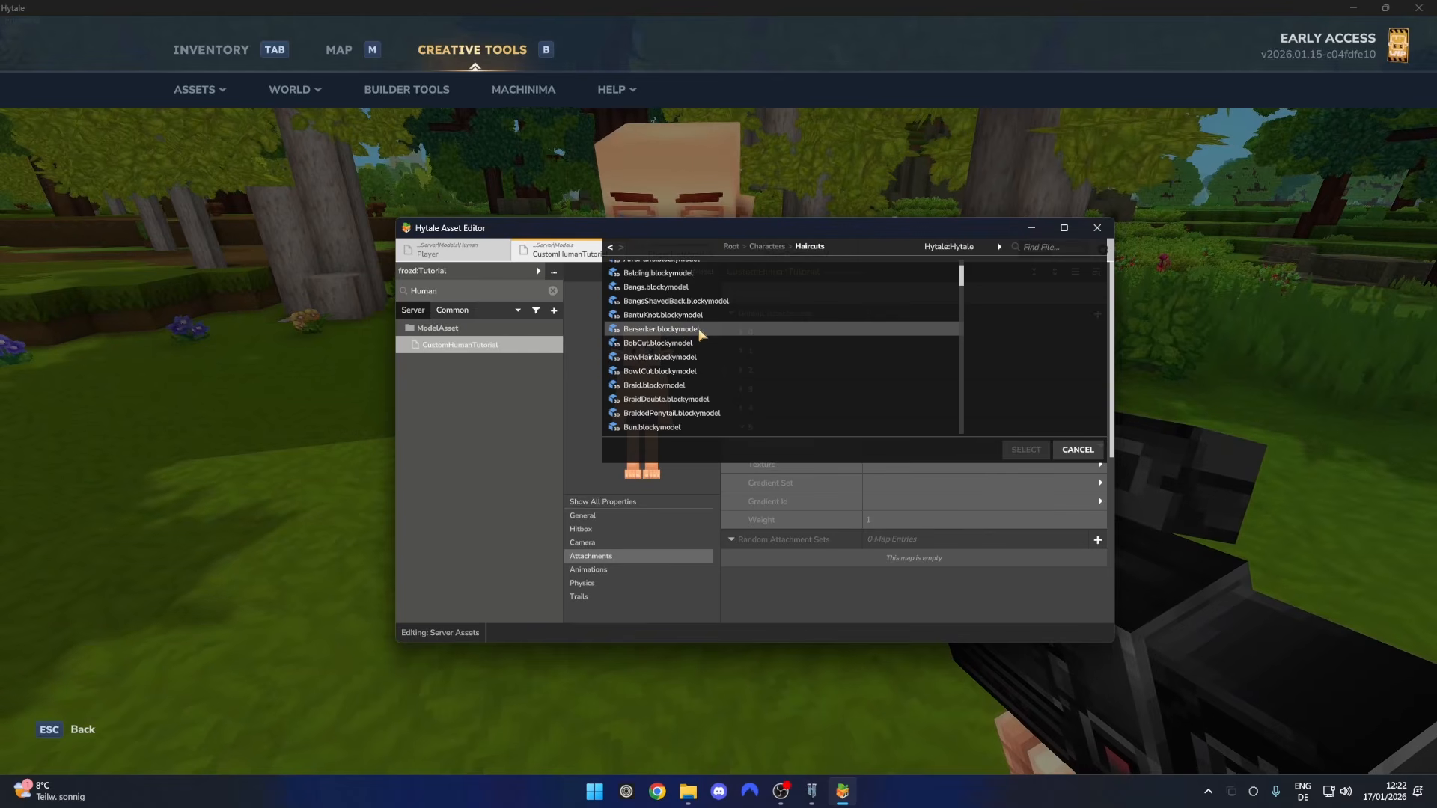
pyautogui.scroll(-1, 689, 345)
pyautogui.click(660, 307)
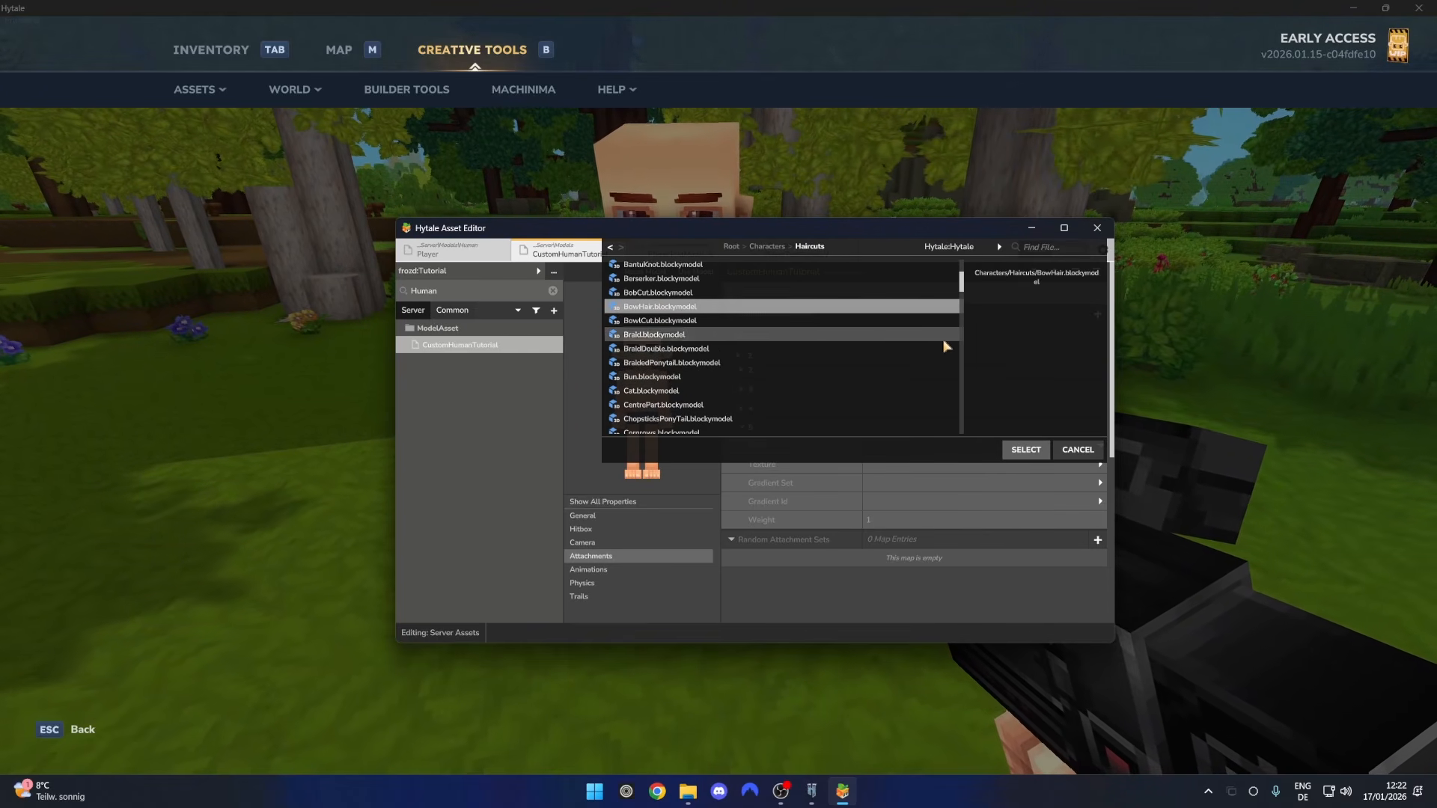
pyautogui.click(749, 349)
pyautogui.scroll(-1, 895, 316)
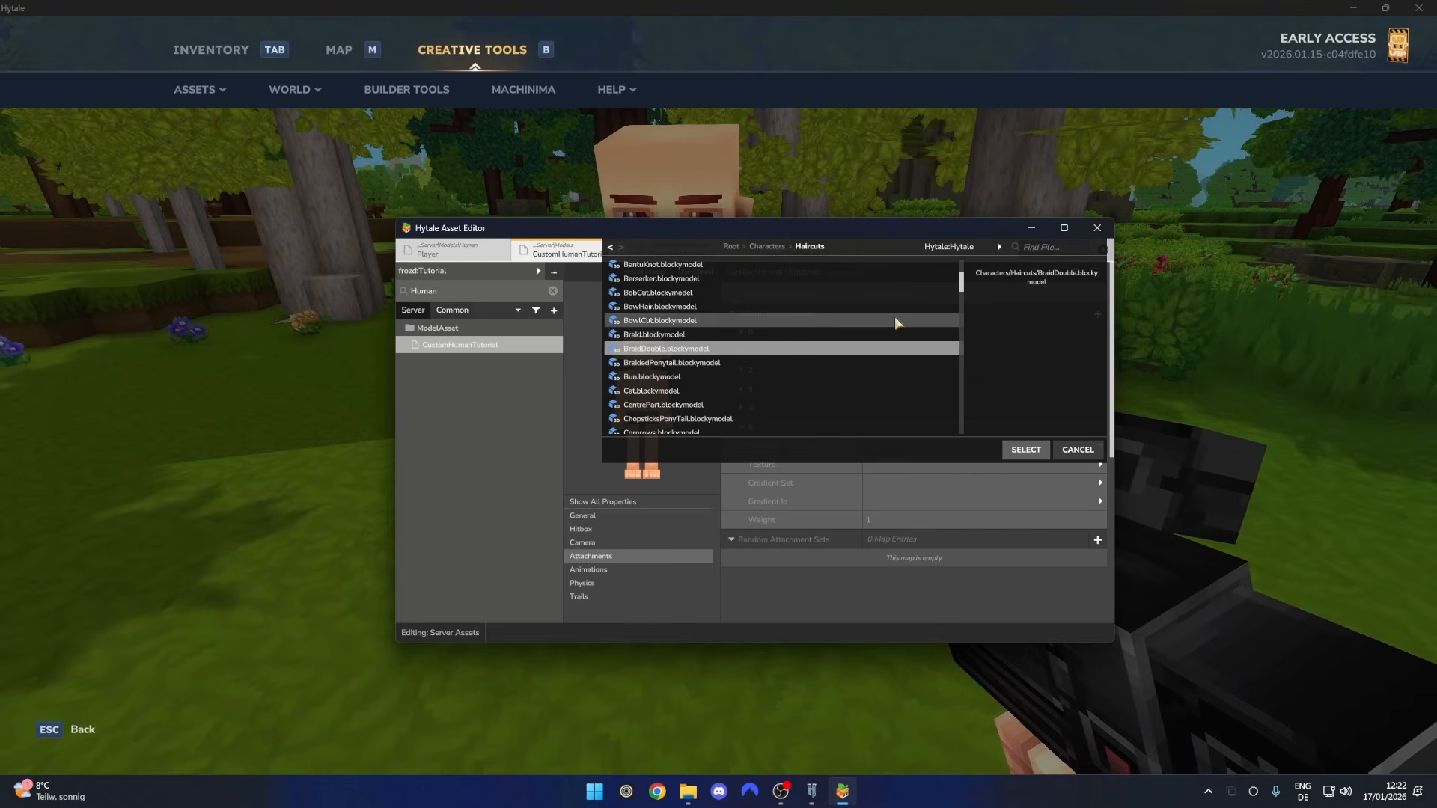
pyautogui.click(895, 317)
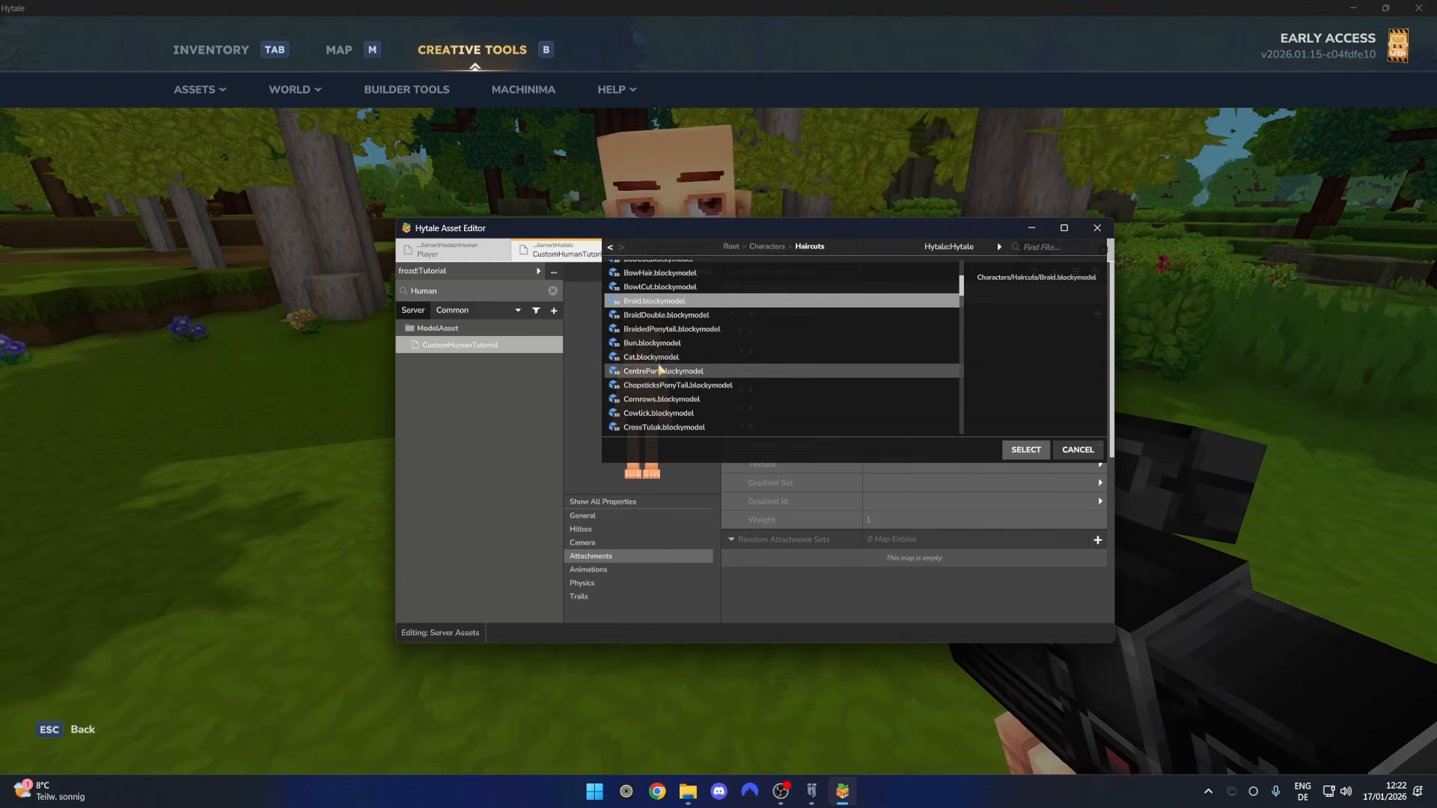
pyautogui.scroll(-5, 661, 419)
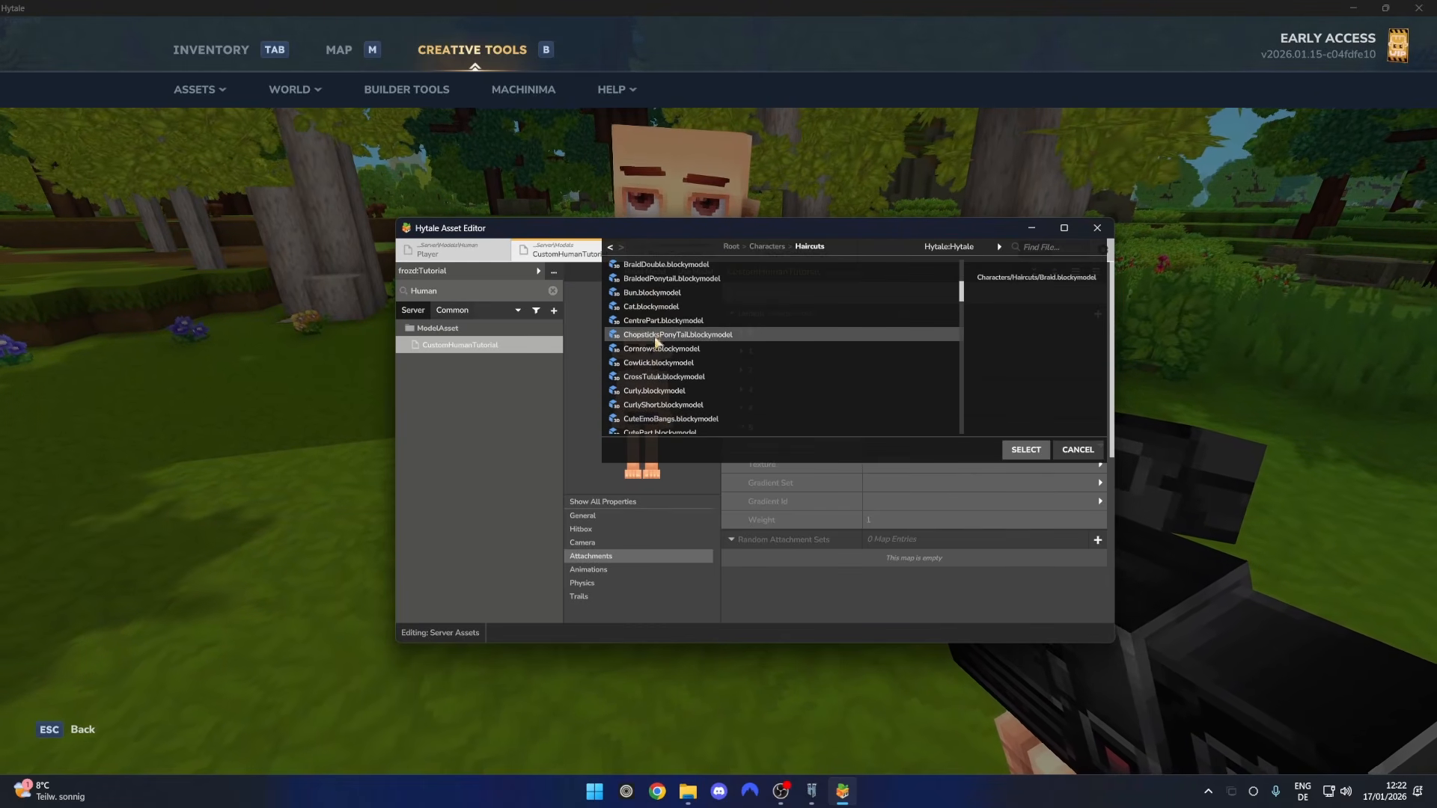
pyautogui.click(659, 362)
pyautogui.scroll(-2, 672, 393)
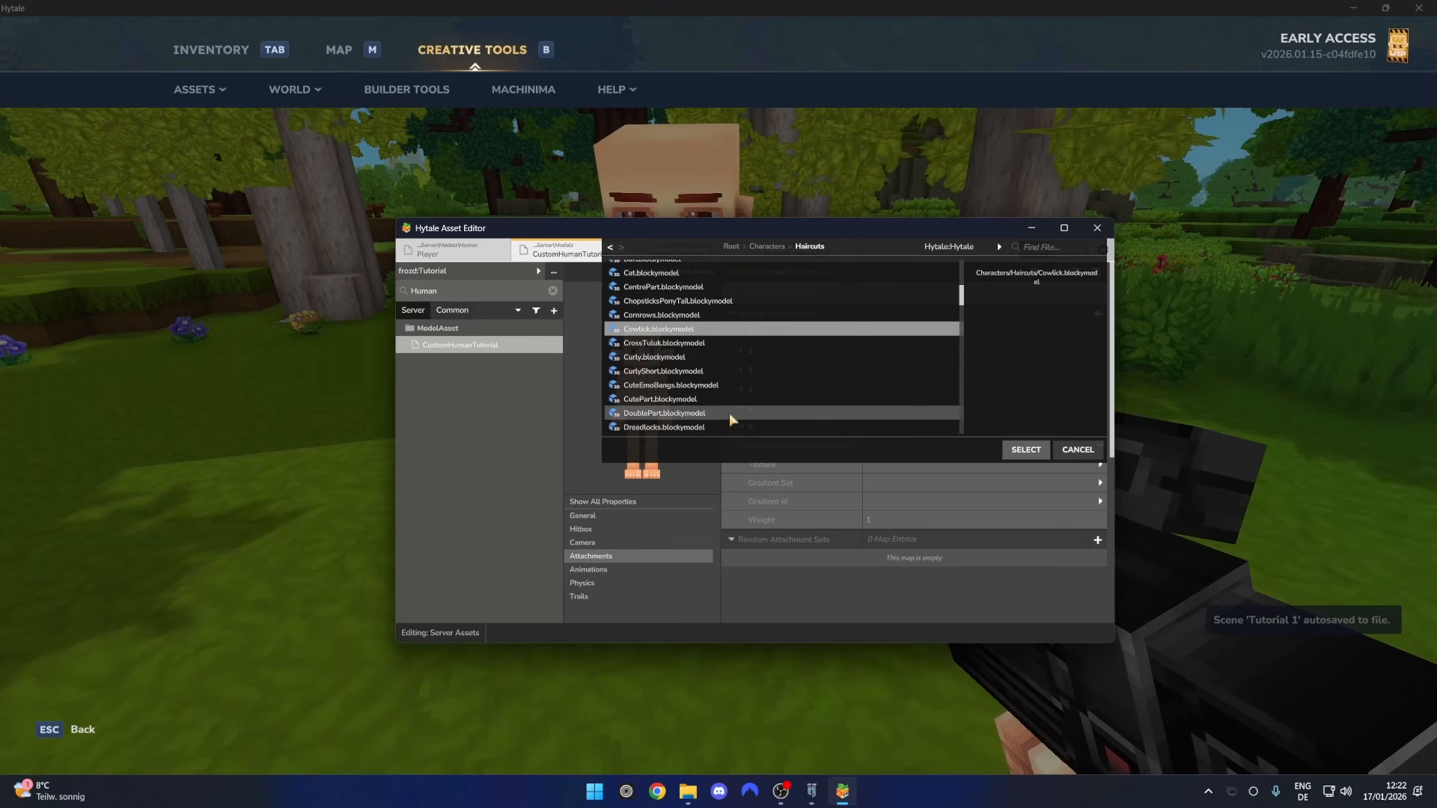
pyautogui.scroll(-5, 722, 397)
pyautogui.scroll(-8, 711, 406)
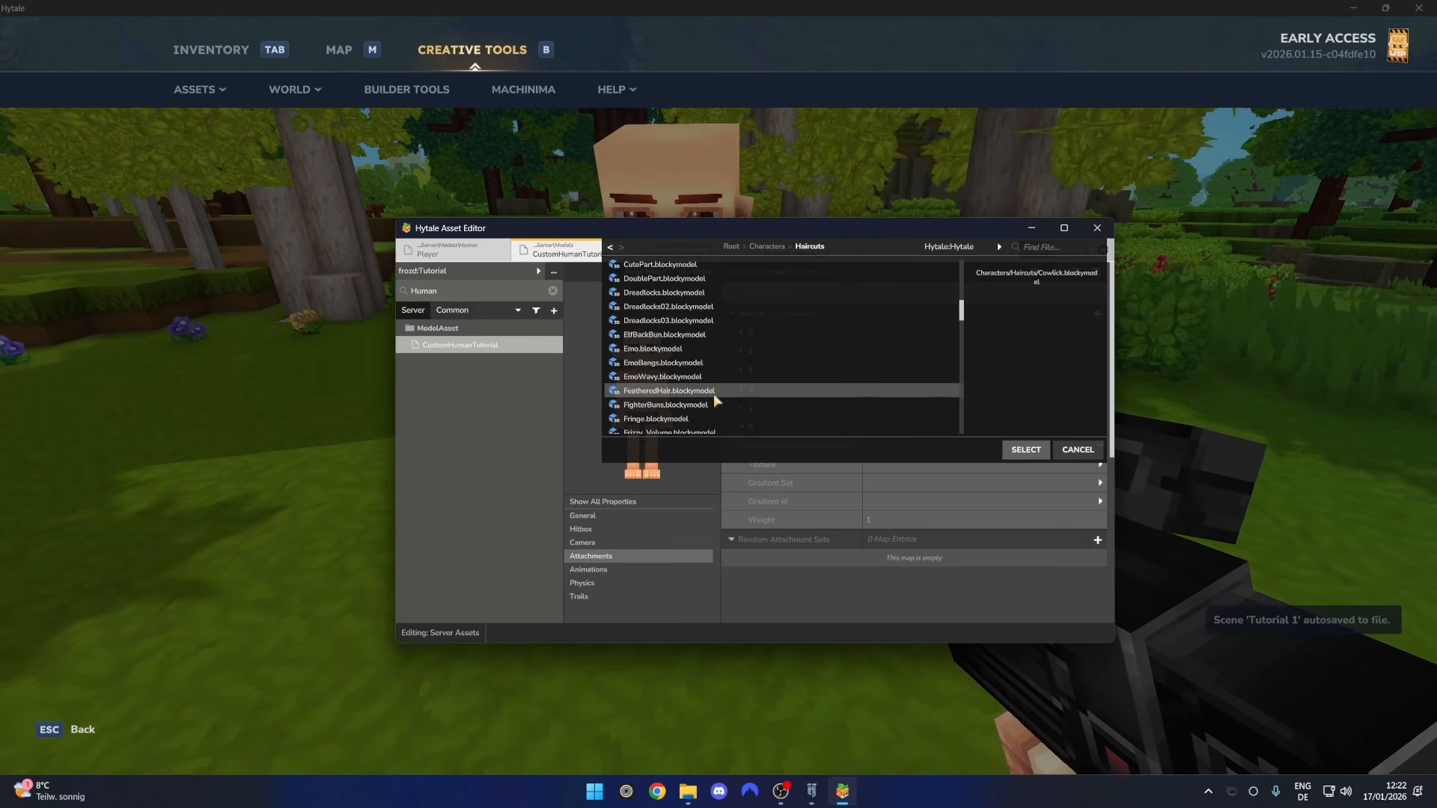
pyautogui.scroll(-9, 702, 371)
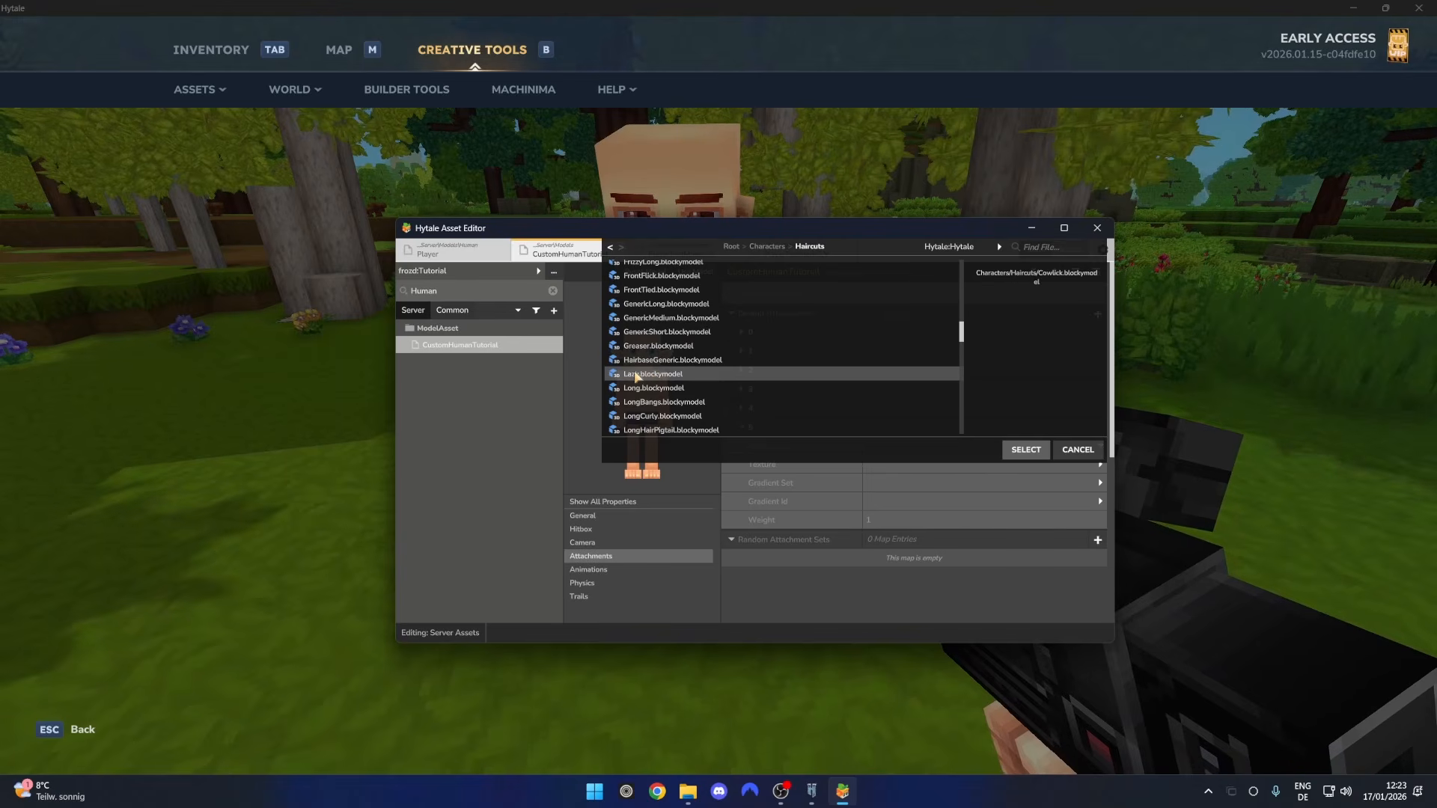
pyautogui.doubleClick(643, 375)
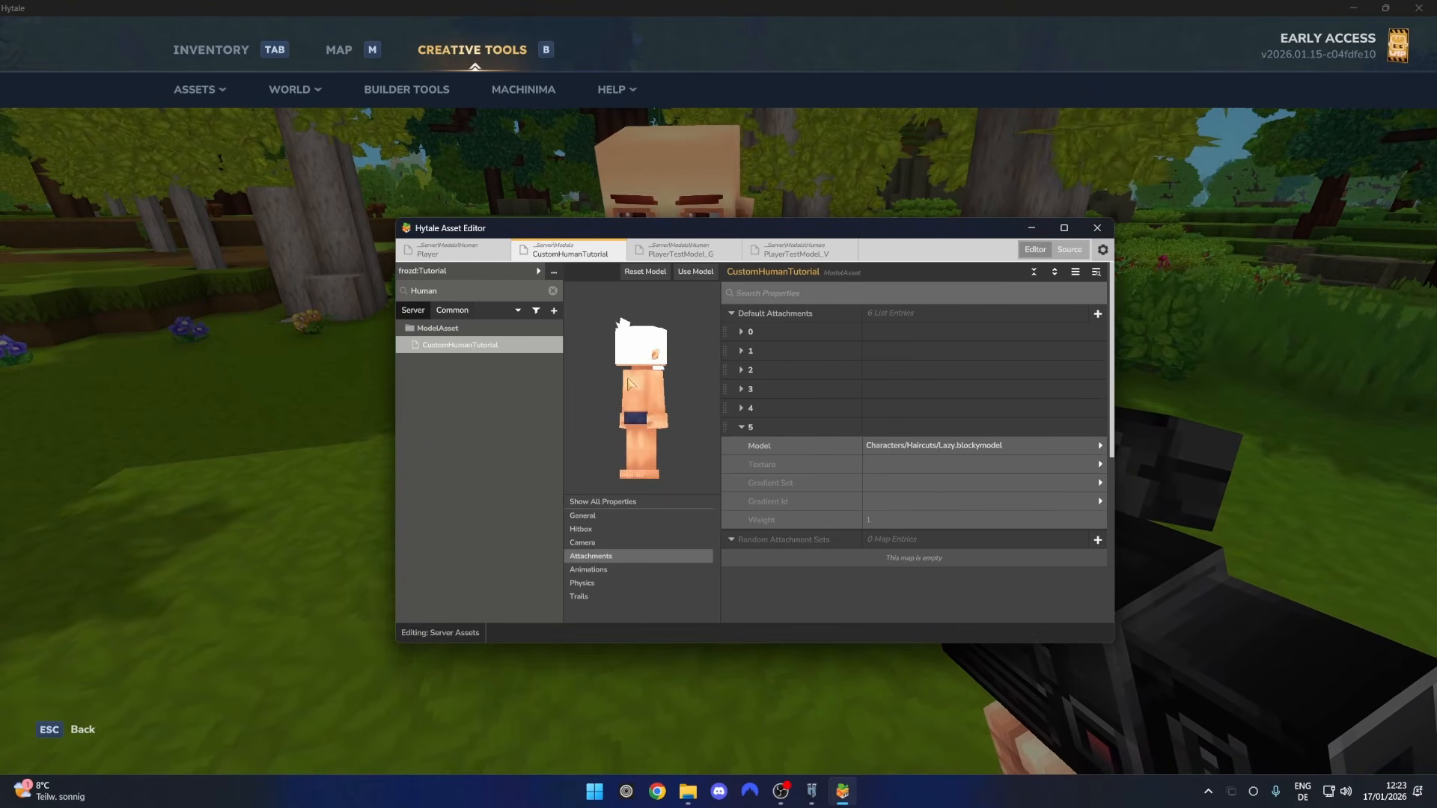
# Search the Hytale:Hytale textures for "Lazy" and set the haircut attachment's texture to Lazy_Greyscale.png
pyautogui.click(921, 470)
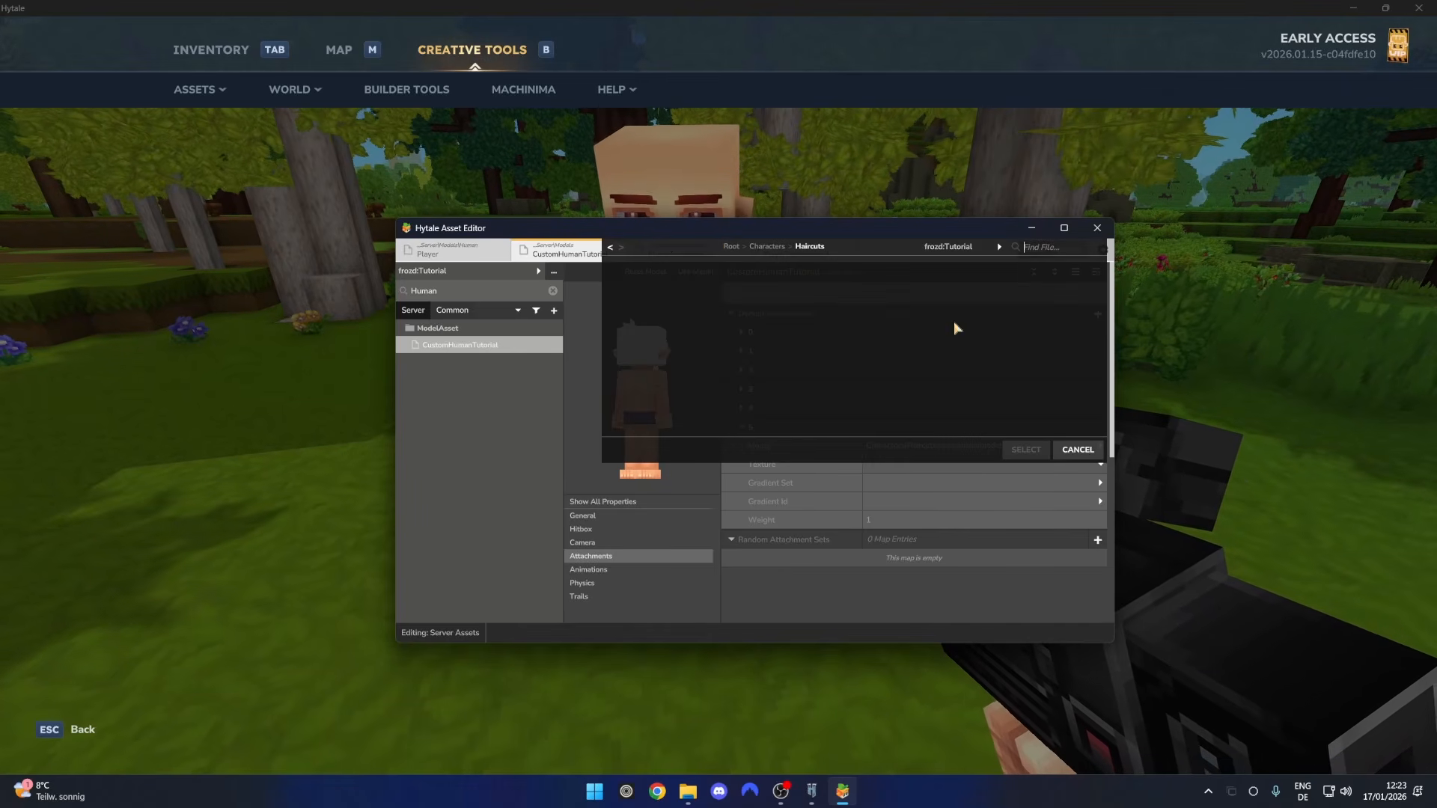
pyautogui.click(960, 263)
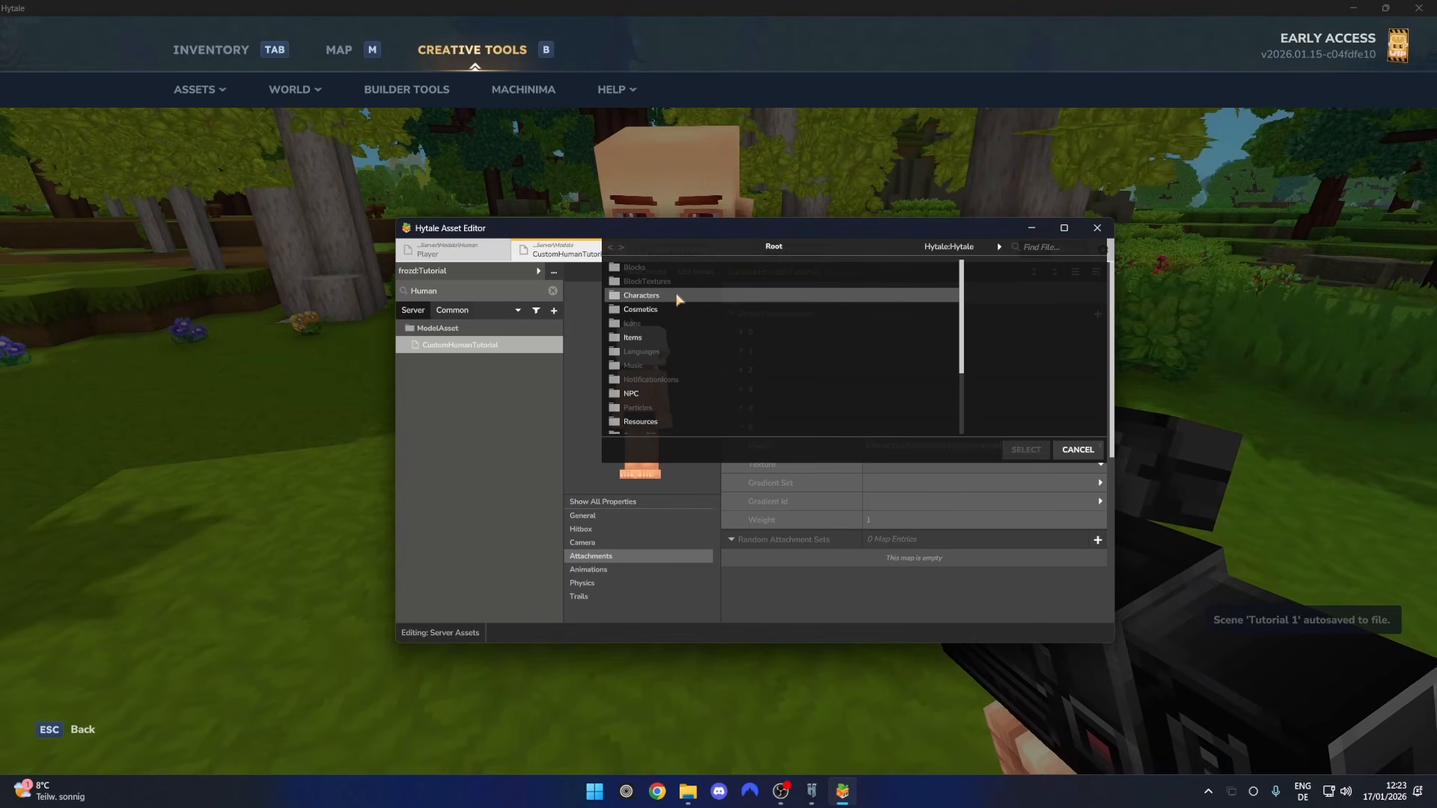
pyautogui.doubleClick(677, 297)
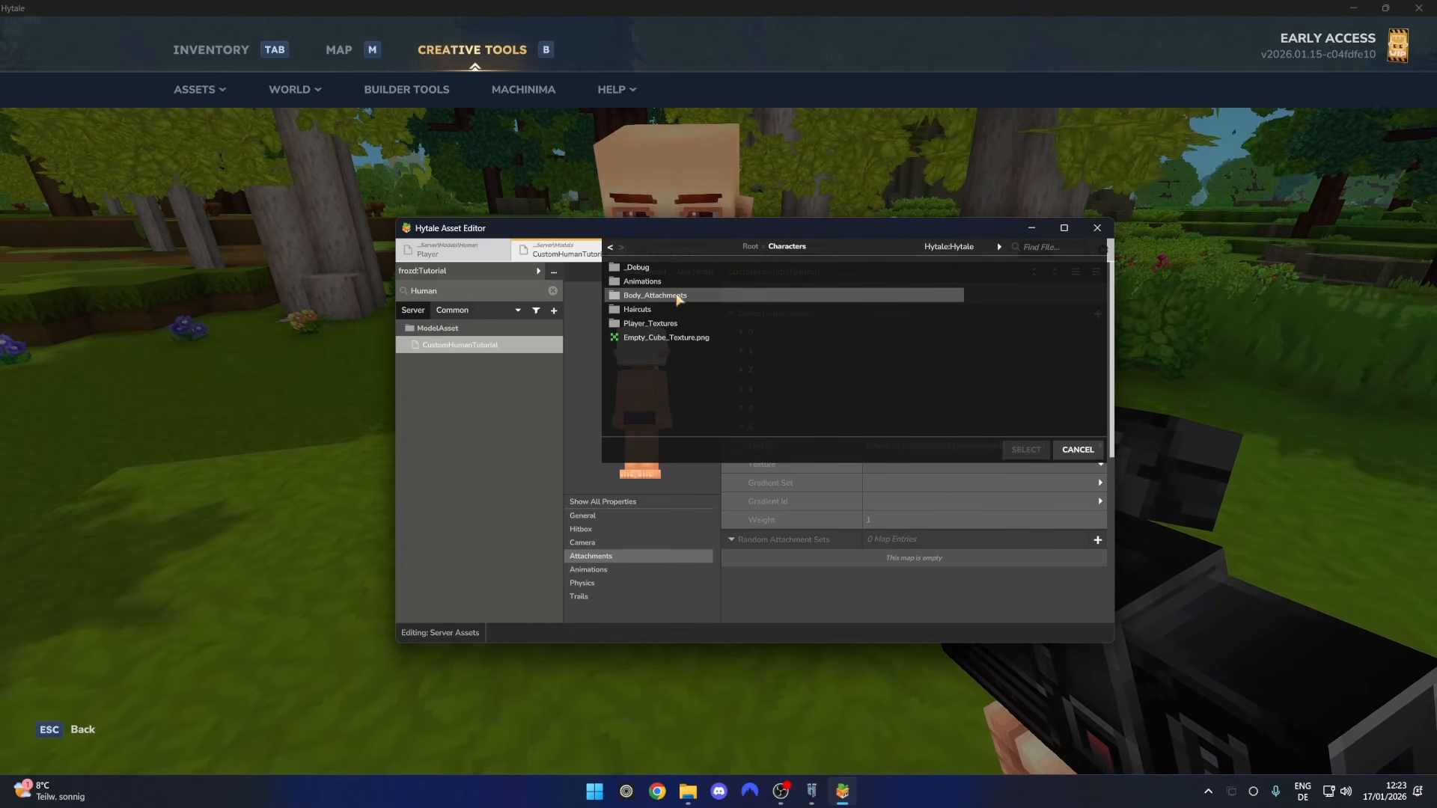
pyautogui.doubleClick(657, 311)
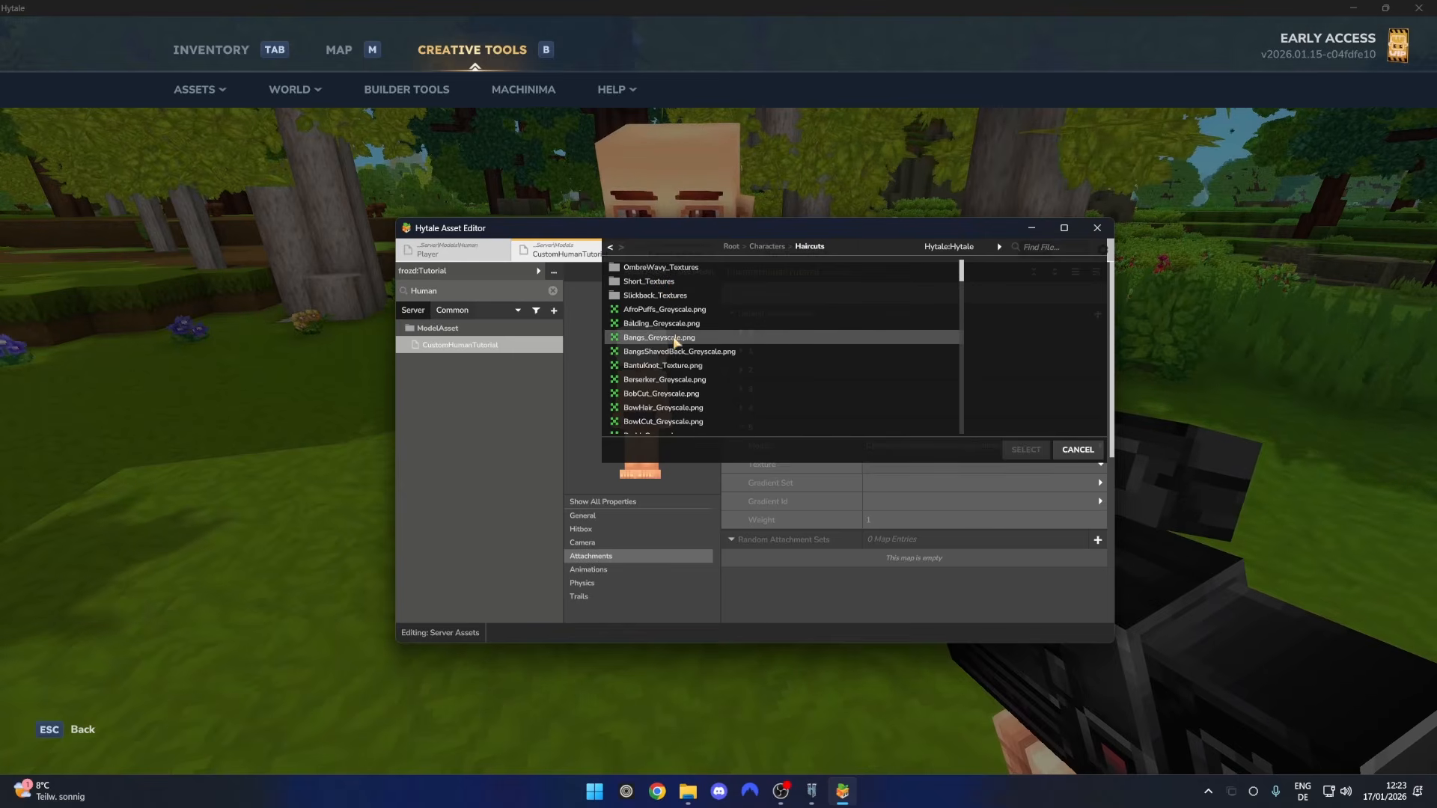
pyautogui.scroll(-1, 677, 341)
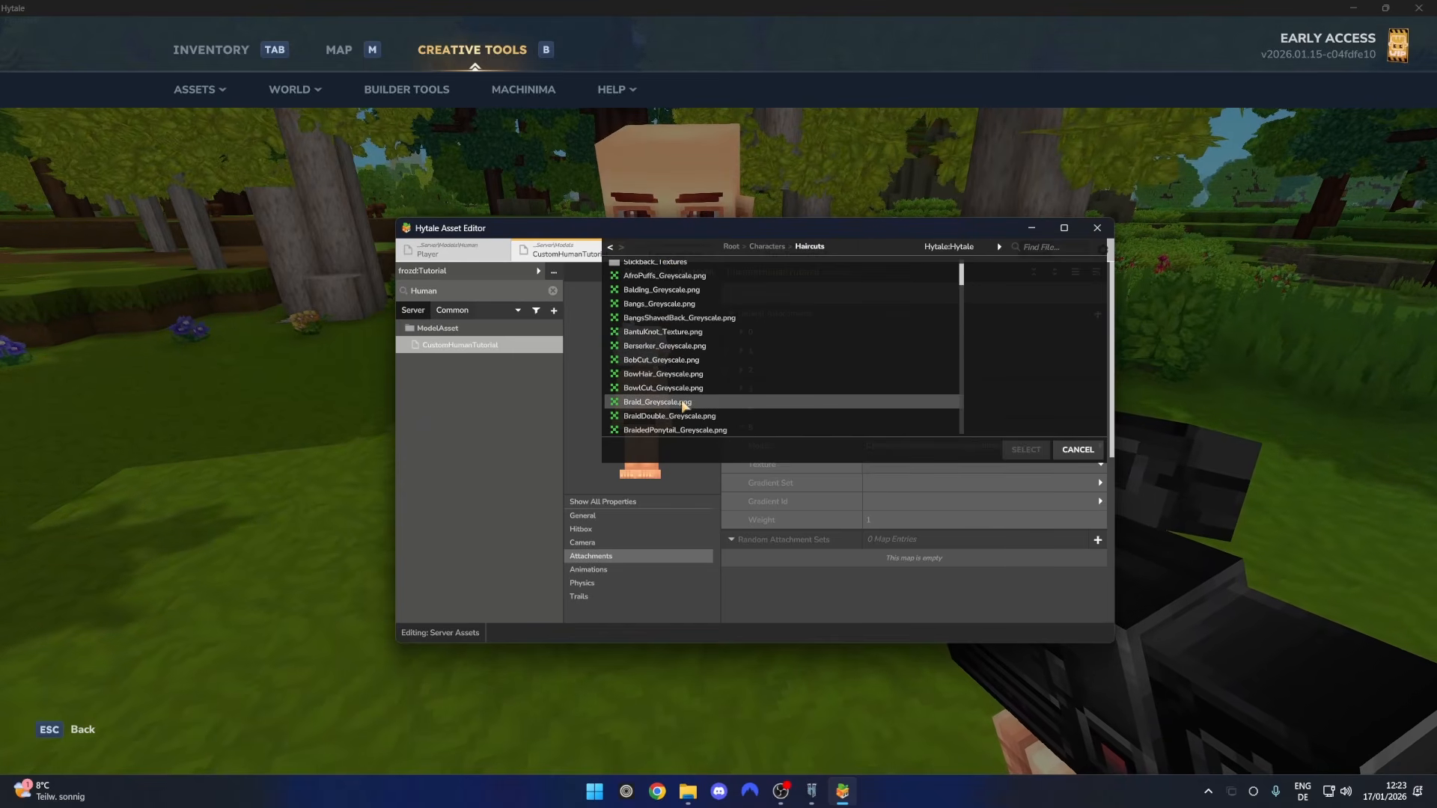
pyautogui.scroll(-1, 678, 318)
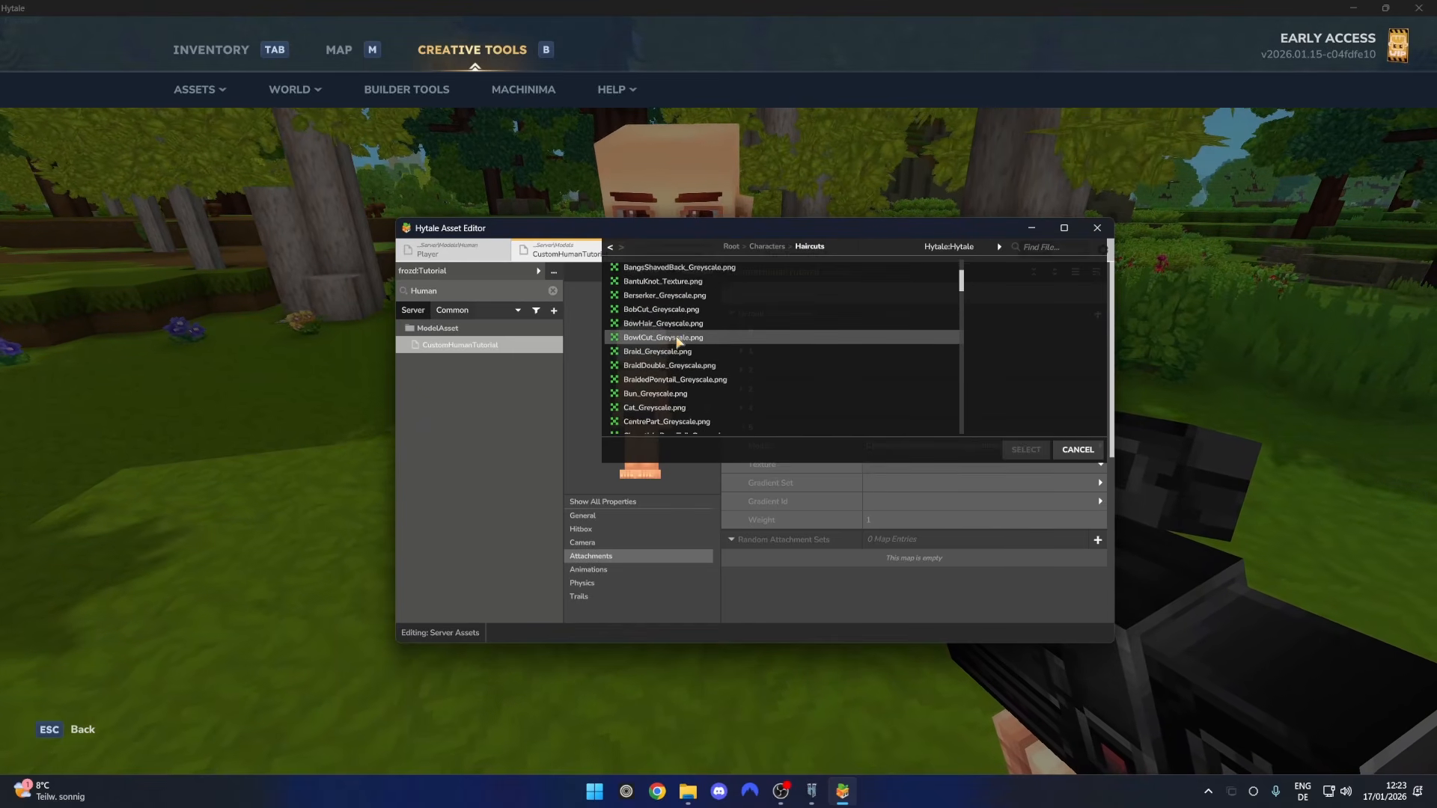
pyautogui.scroll(-1, 732, 338)
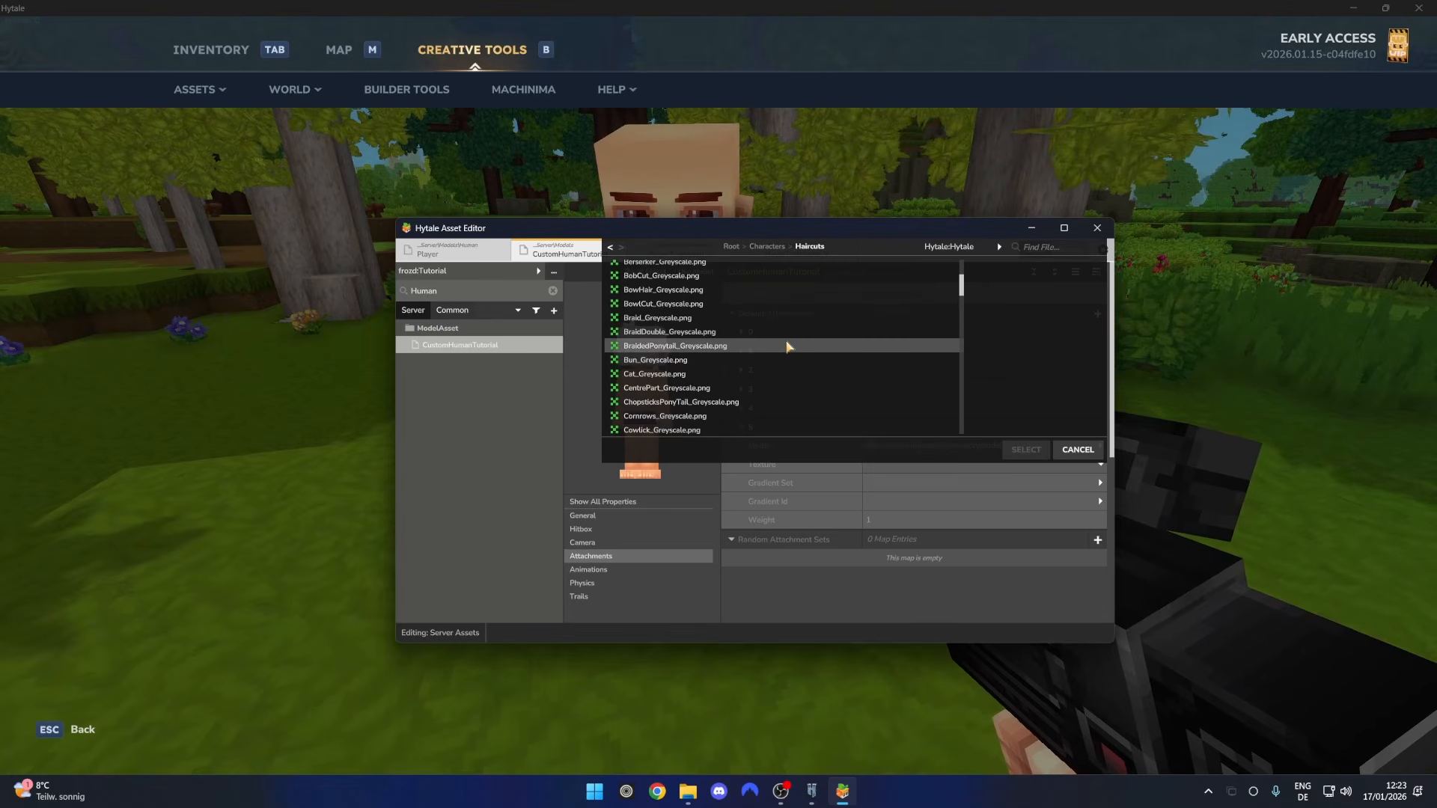
pyautogui.scroll(-3, 764, 348)
pyautogui.click(1046, 248)
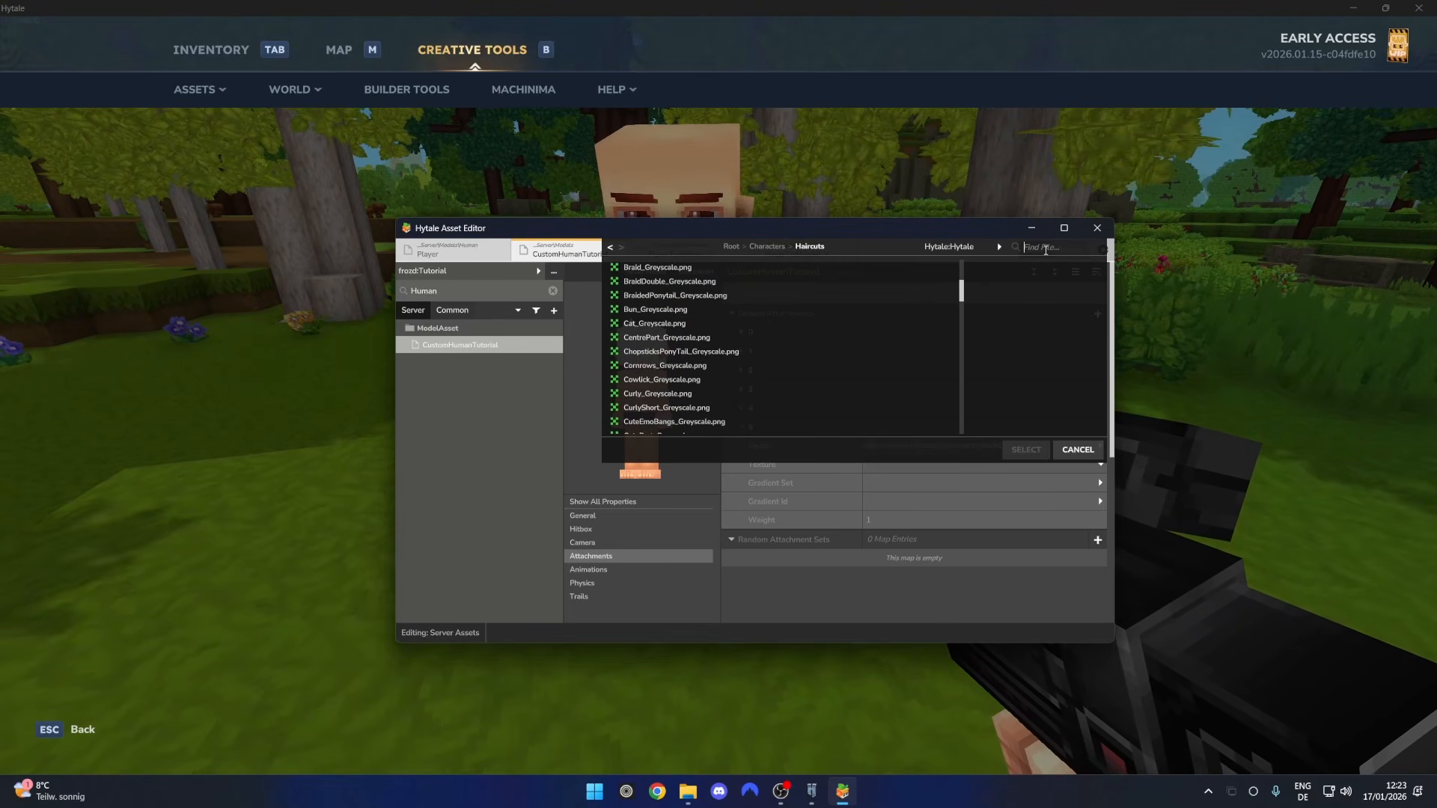
pyautogui.write('Lazy')
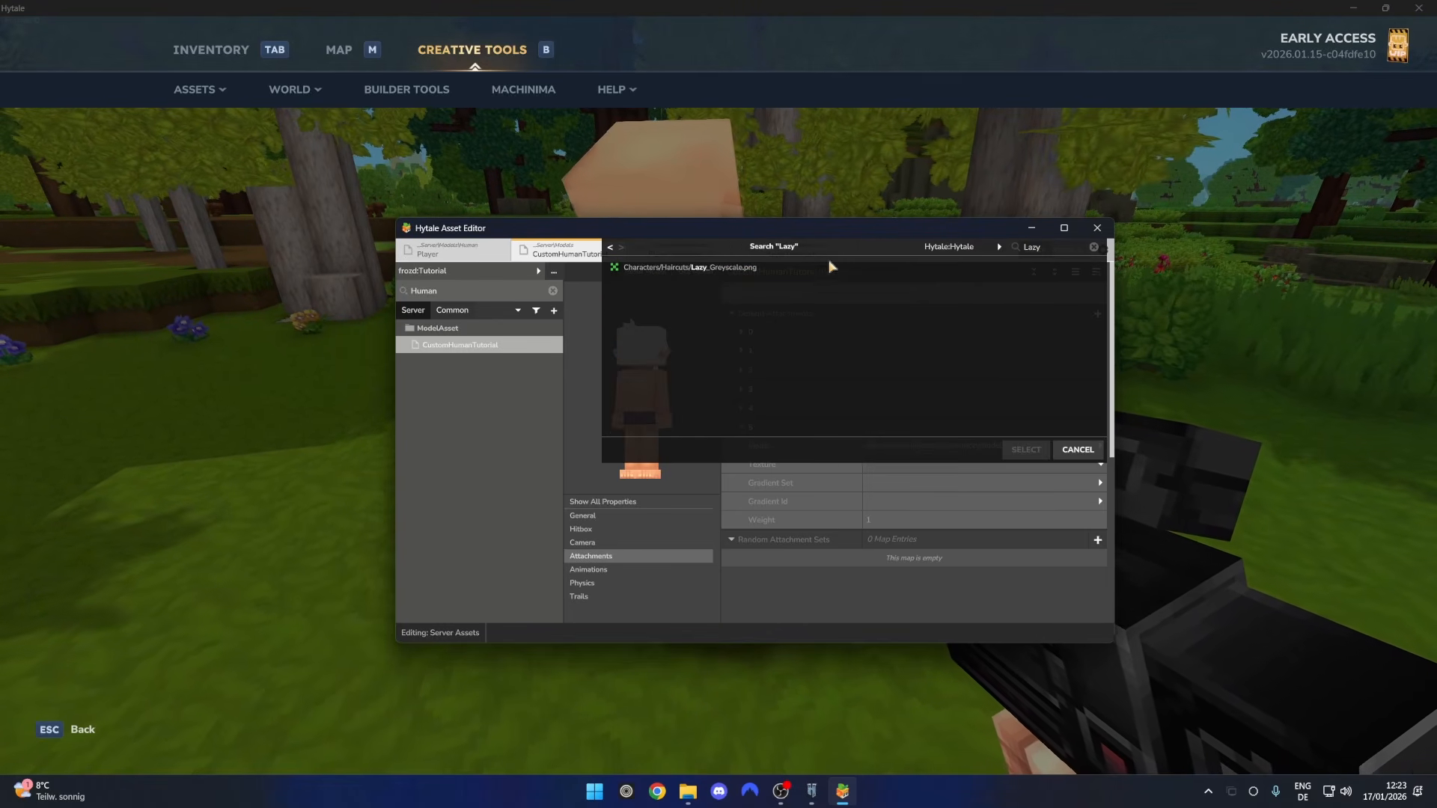
pyautogui.doubleClick(711, 268)
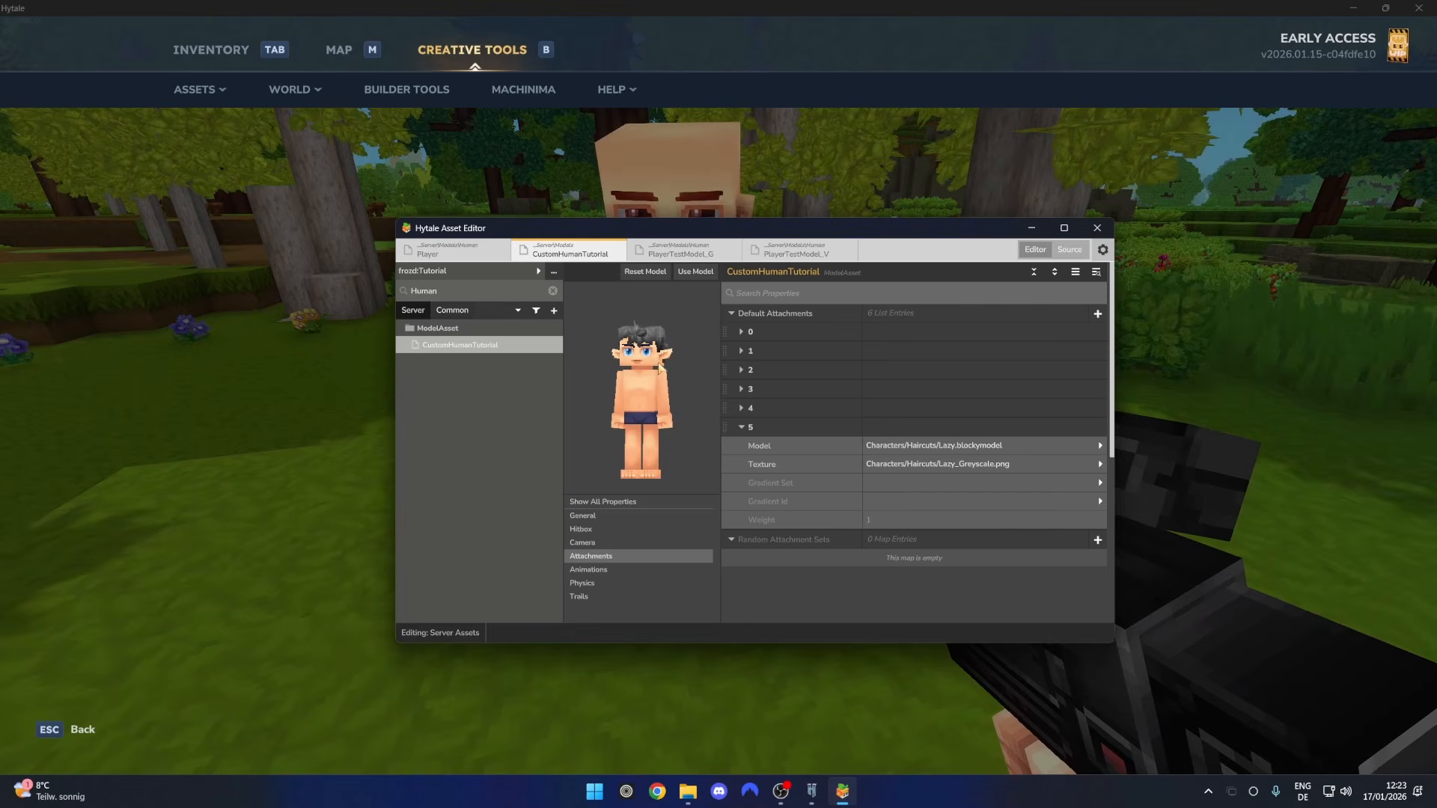
# Set the haircut attachment's Gradient Set to Hair and check its Gradient Id options
pyautogui.click(883, 487)
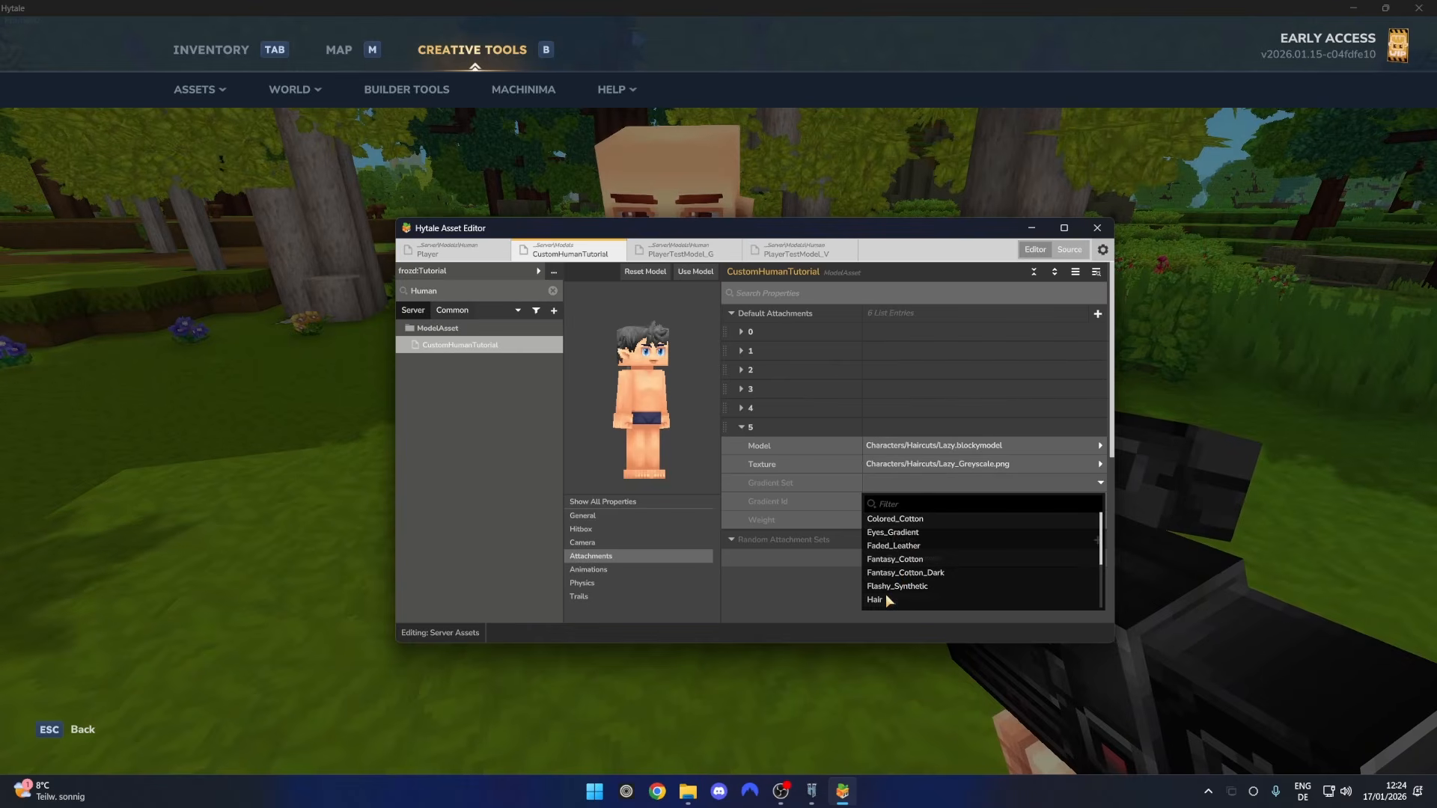
pyautogui.click(887, 597)
pyautogui.click(890, 505)
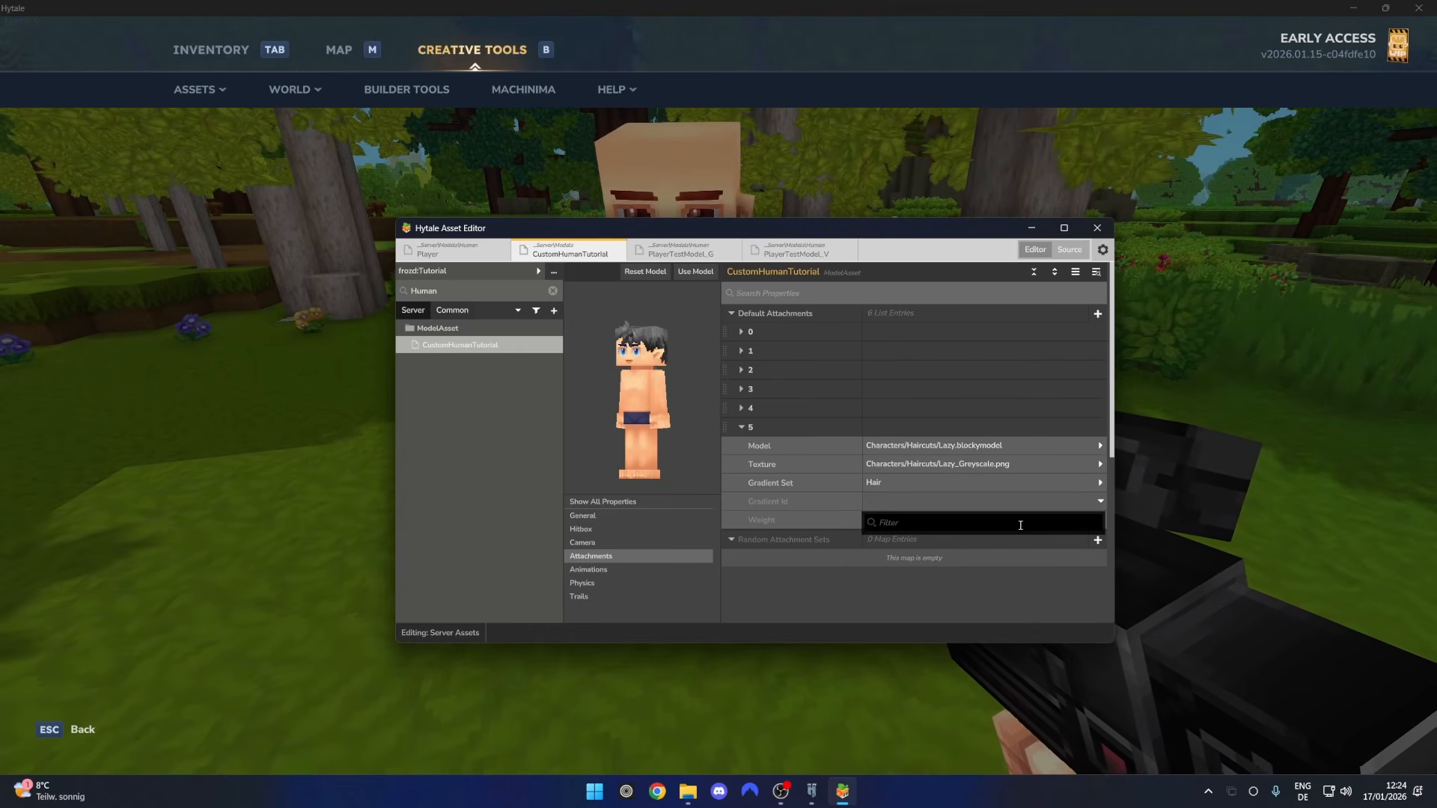
pyautogui.click(938, 499)
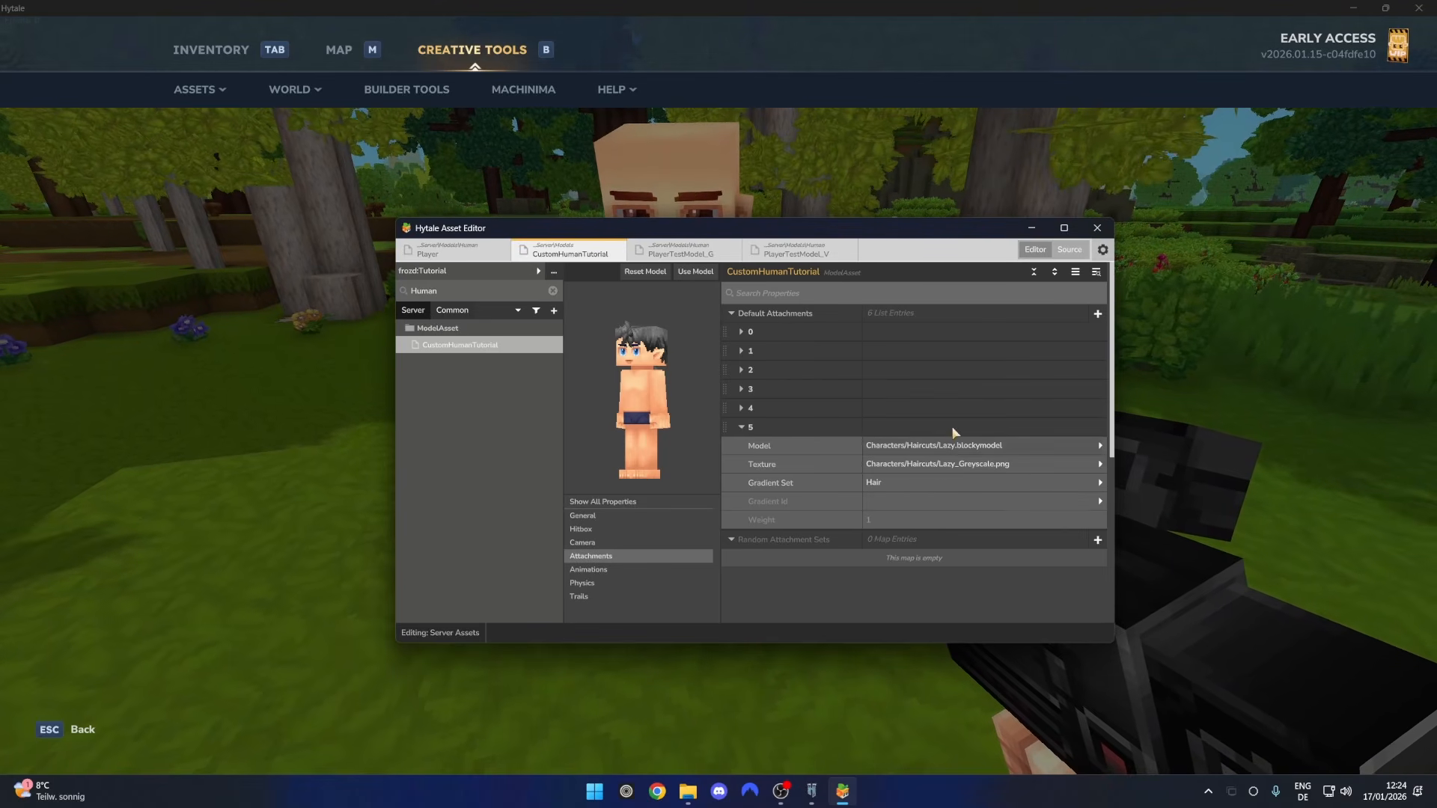
# Open CustomHumanTutorial's source code and compare the haircut attachment entry with the eyebrow entry's GradientId line near the end of the file
pyautogui.click(1070, 250)
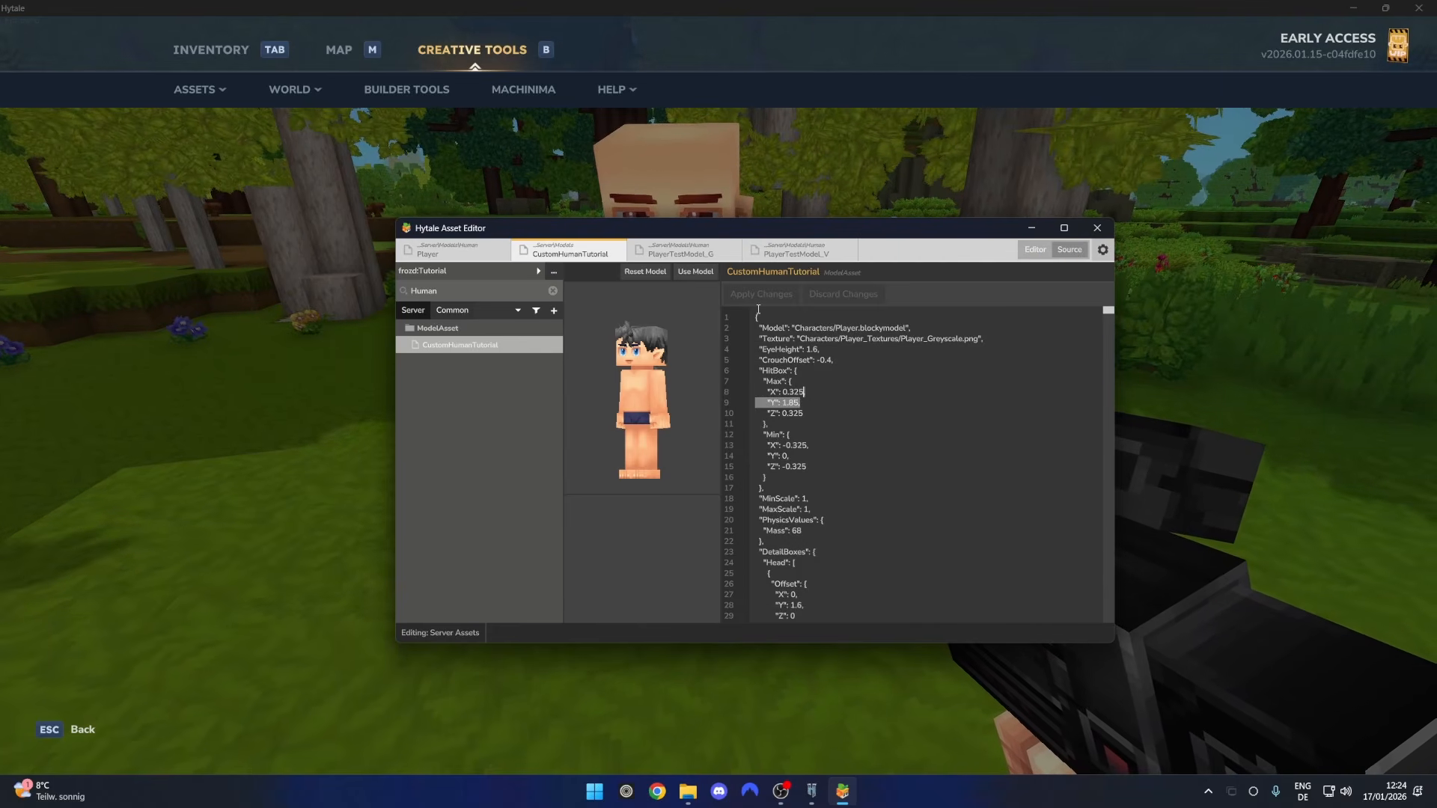
pyautogui.moveTo(756, 317); pyautogui.dragTo(802, 531)
pyautogui.click(858, 449)
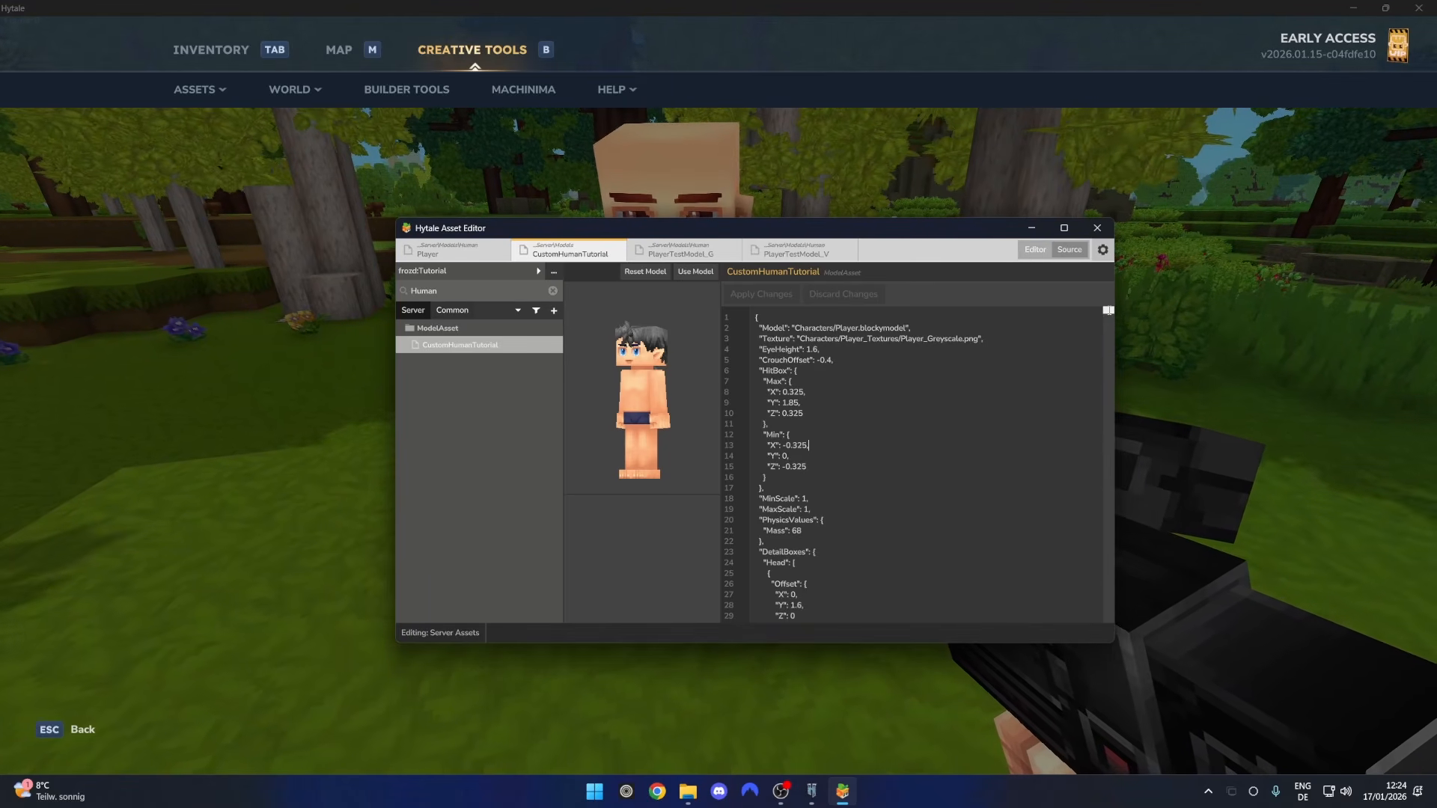
pyautogui.moveTo(1109, 311); pyautogui.dragTo(1108, 619)
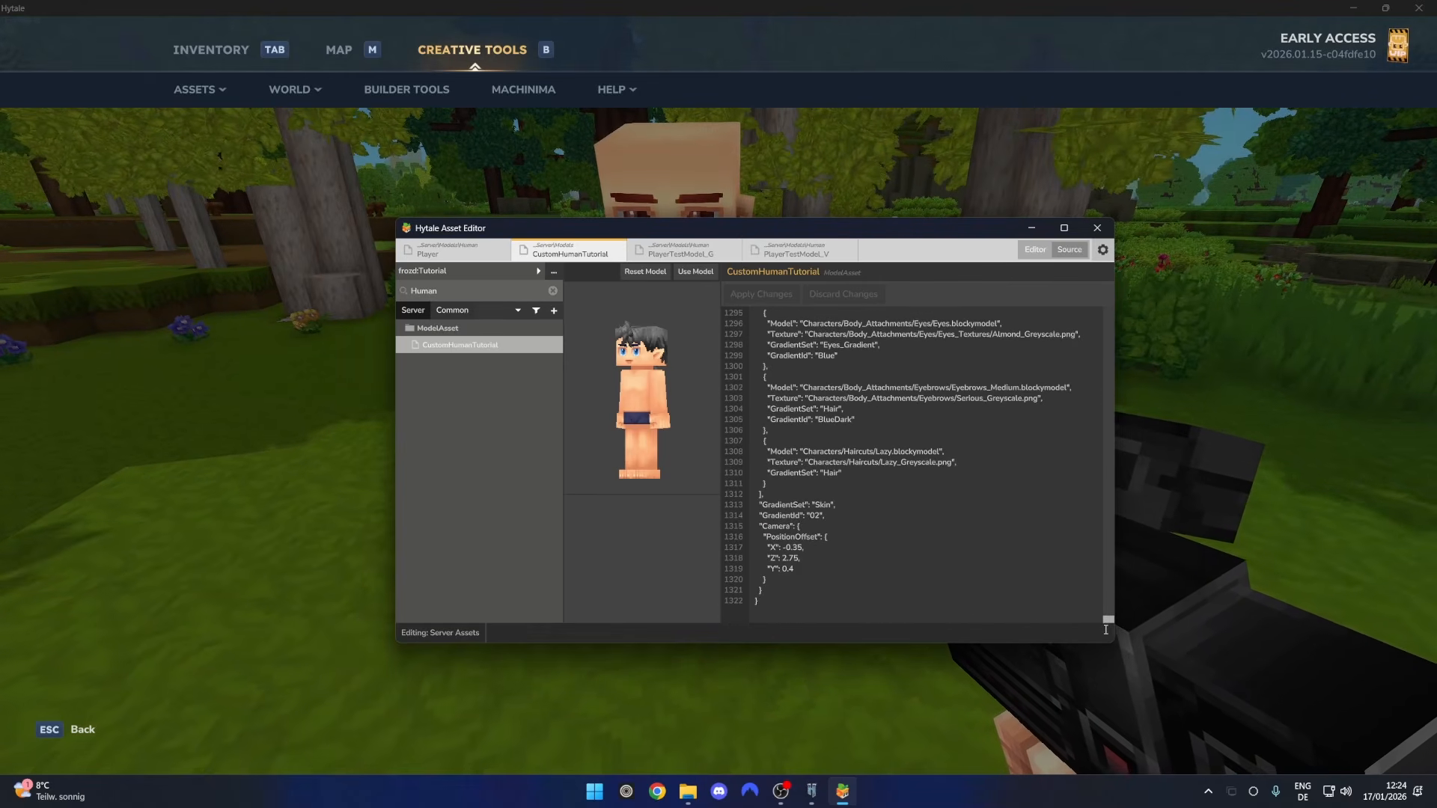
pyautogui.moveTo(762, 441); pyautogui.dragTo(919, 466)
pyautogui.click(777, 462)
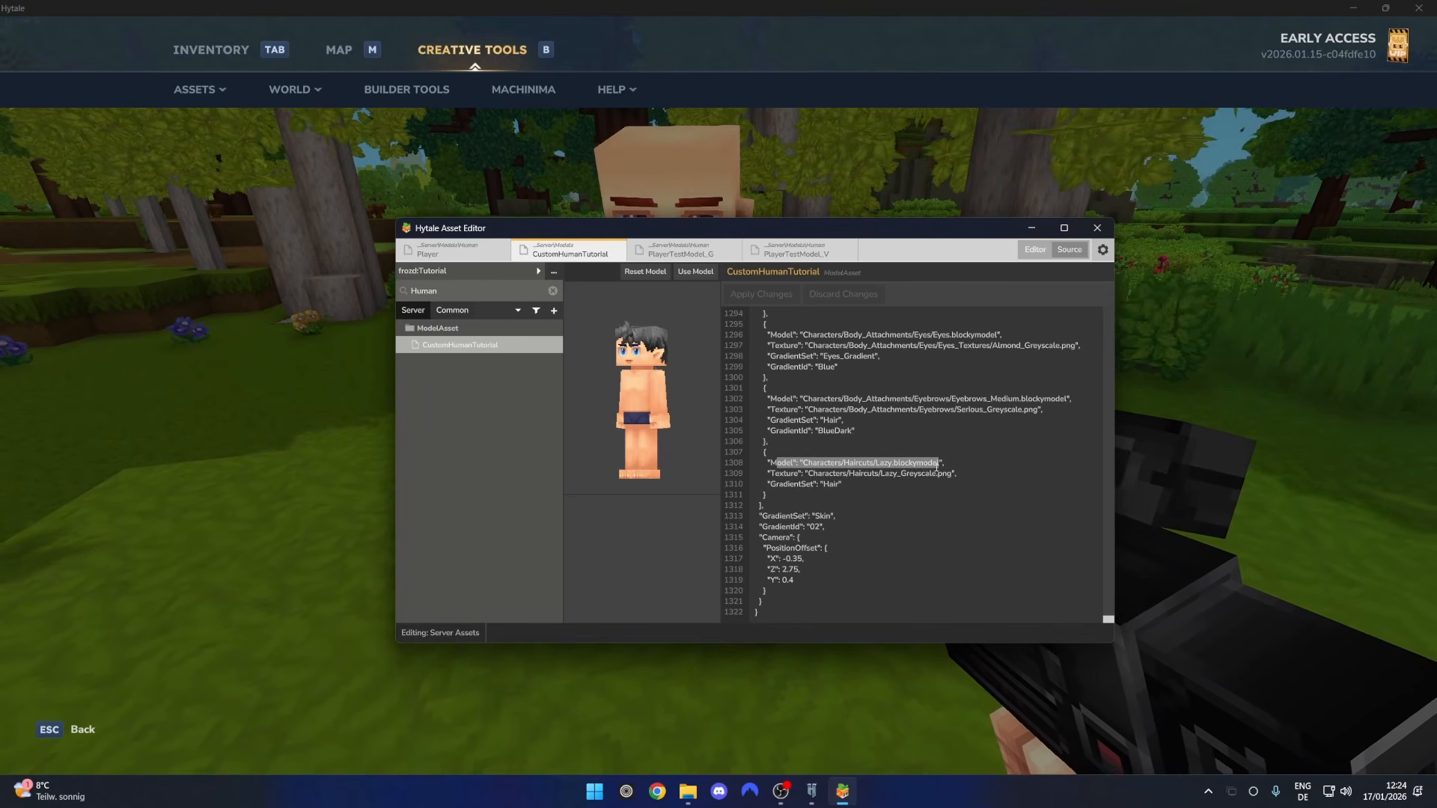
pyautogui.click(796, 431)
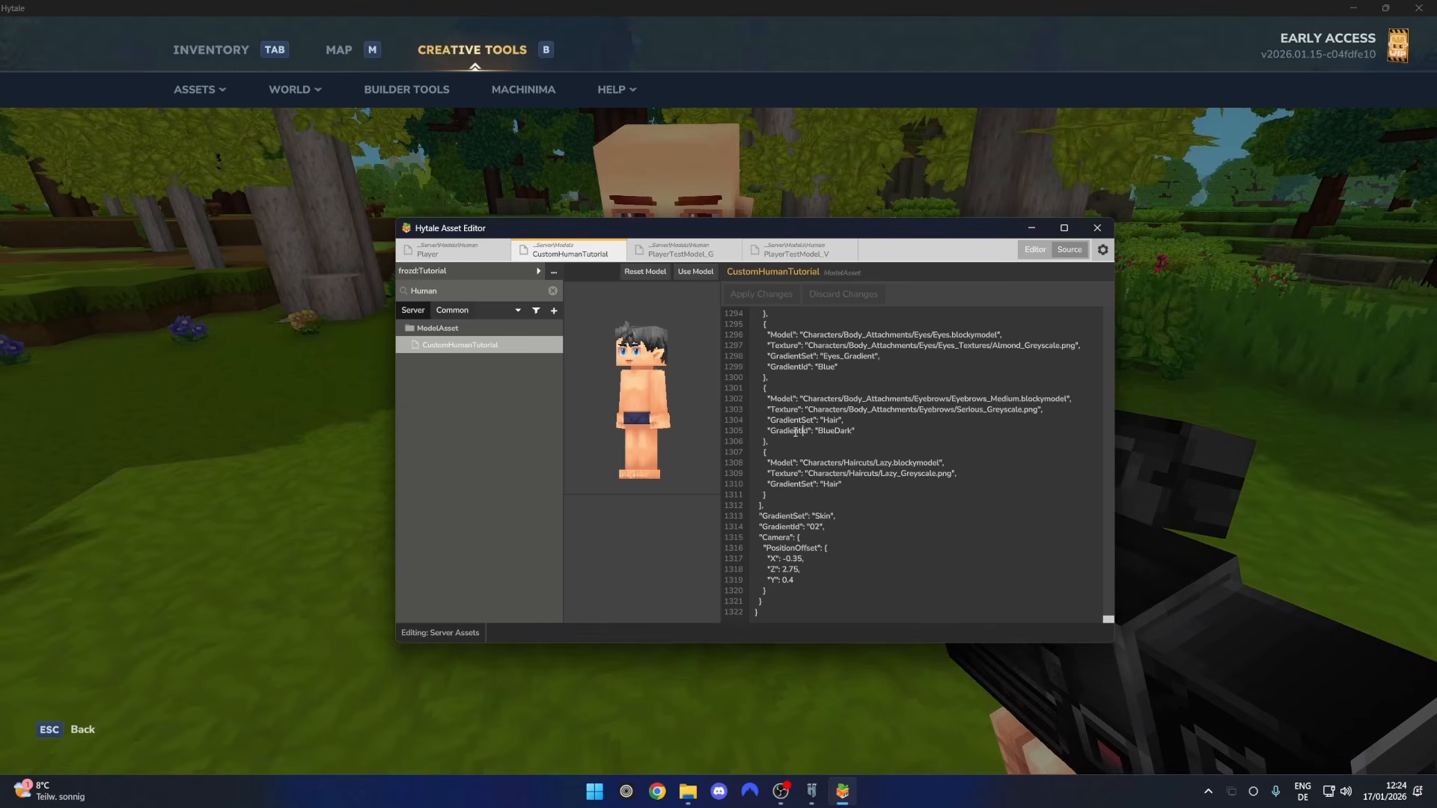
pyautogui.moveTo(853, 431); pyautogui.dragTo(771, 399)
pyautogui.click(788, 430)
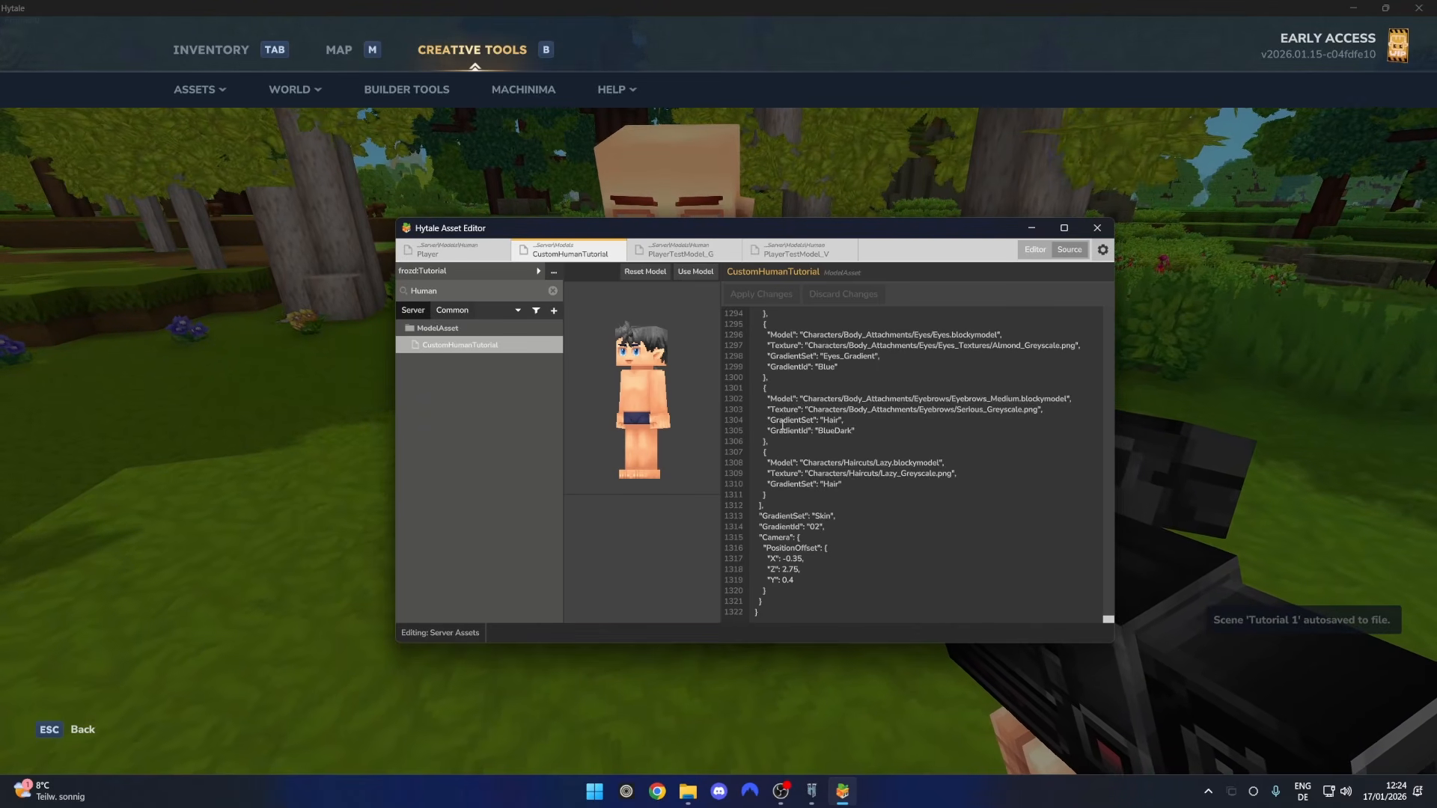
pyautogui.doubleClick(782, 429)
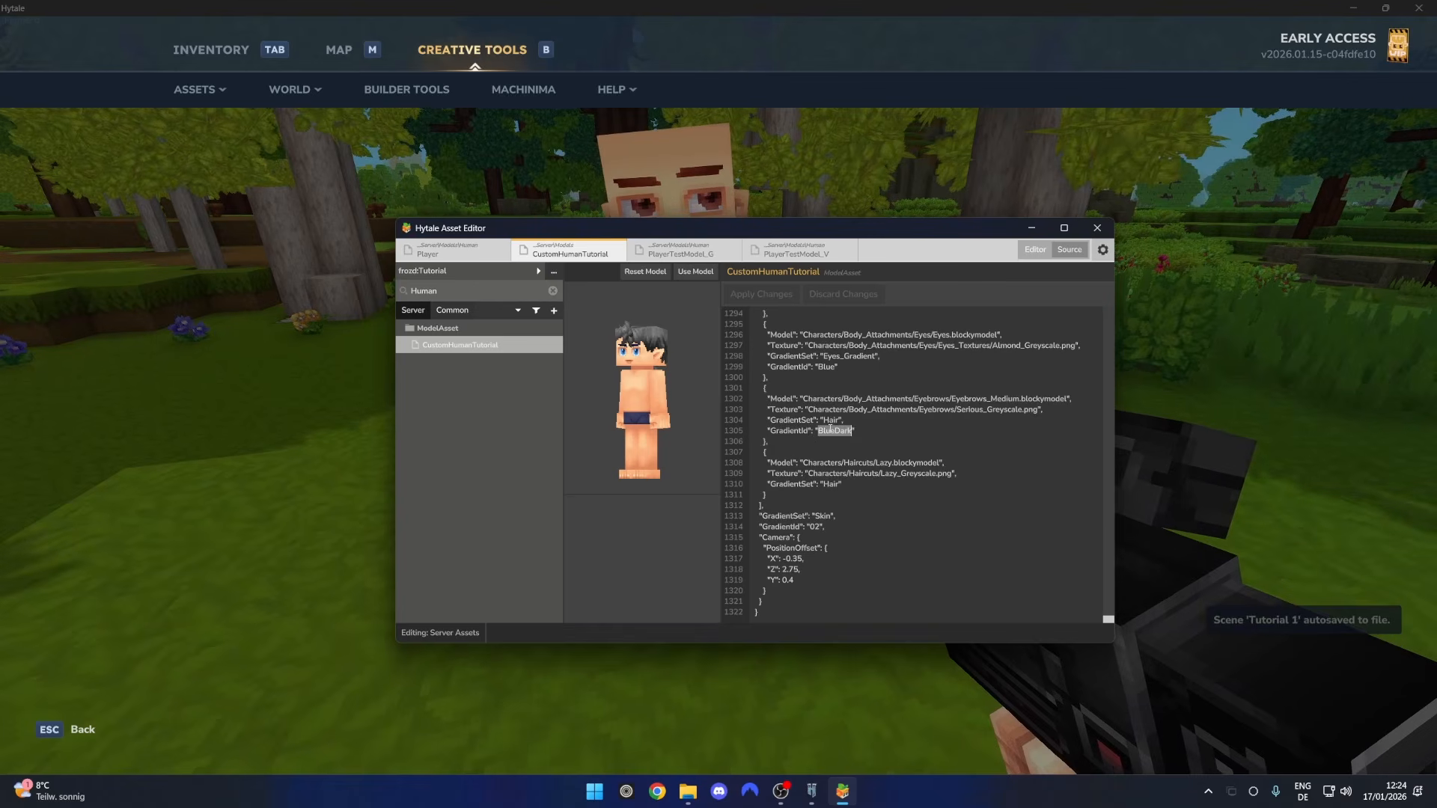
# Add a comma after the haircut entry's GradientSet and copy the eyebrow entry's GradientId line onto a new line below it
pyautogui.click(878, 480)
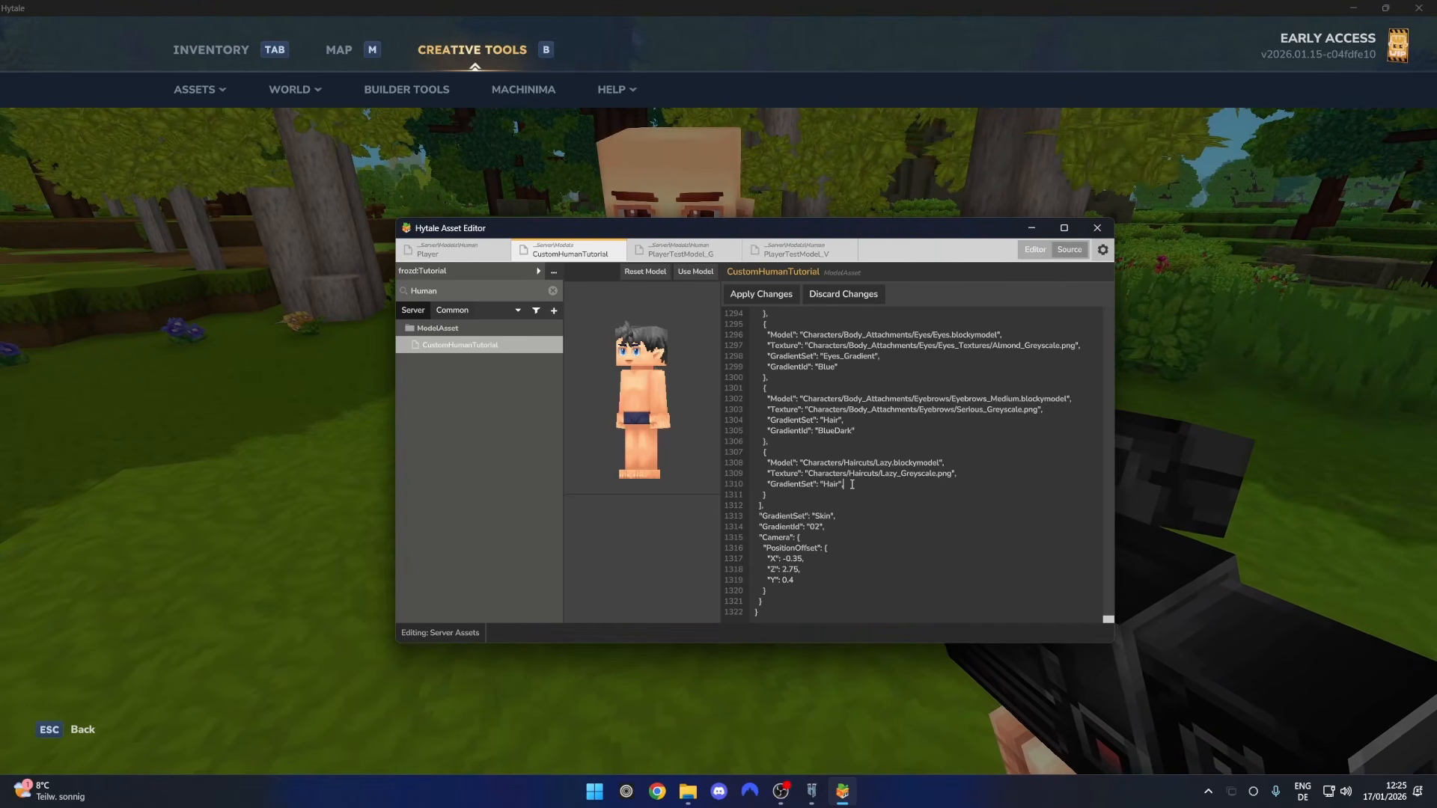
pyautogui.press('Return')
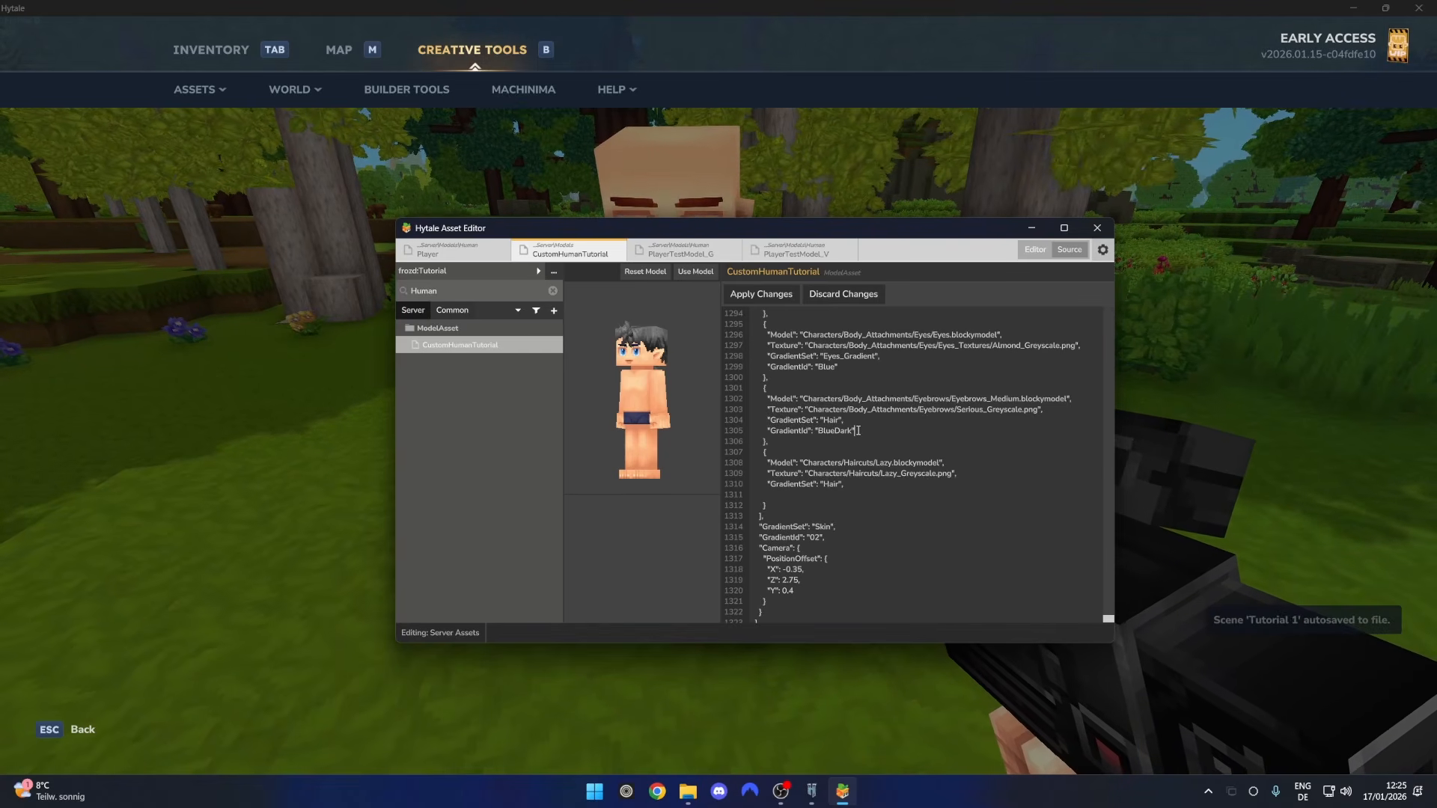
pyautogui.moveTo(858, 431); pyautogui.dragTo(753, 431)
pyautogui.hotkey('ctrl', 'c')
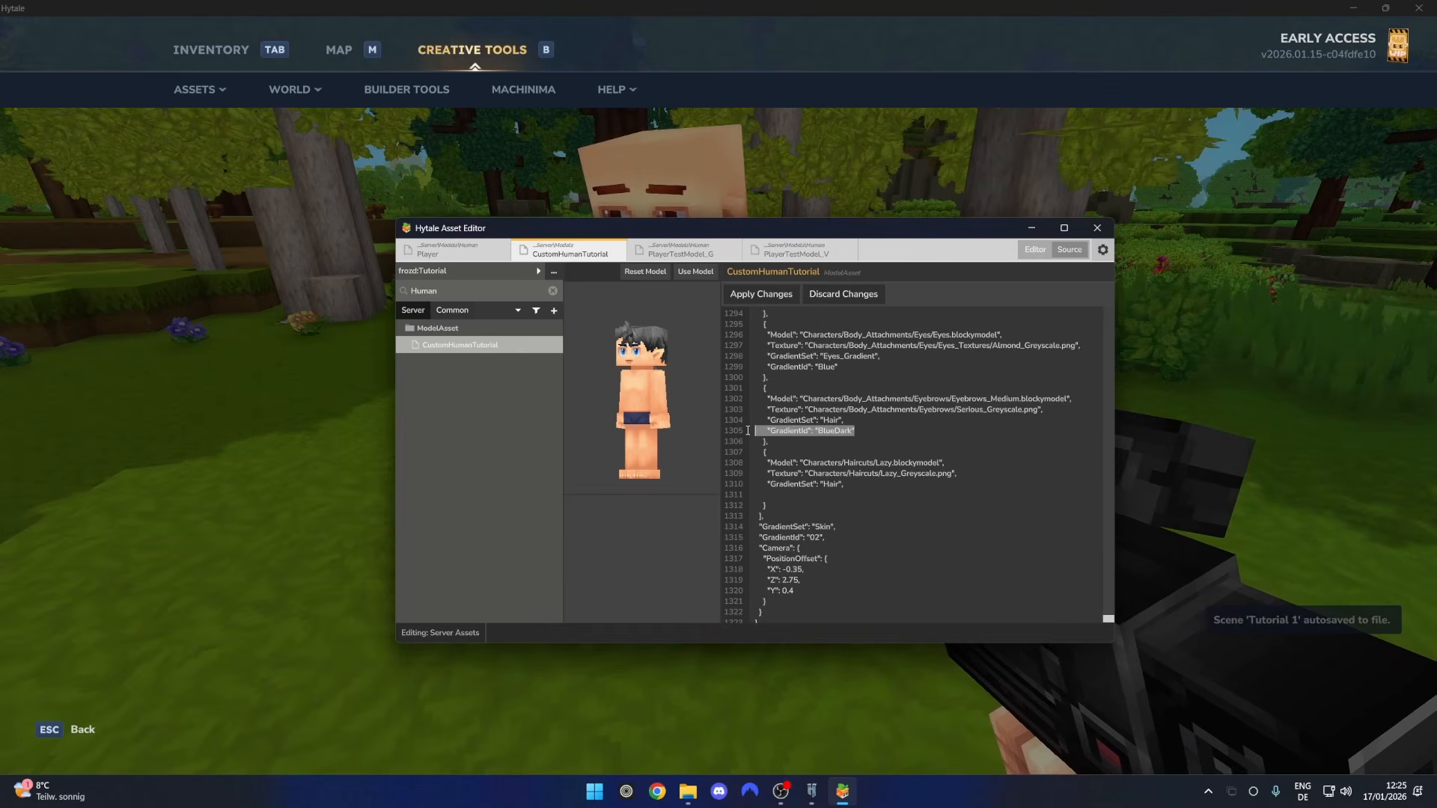
pyautogui.click(778, 497)
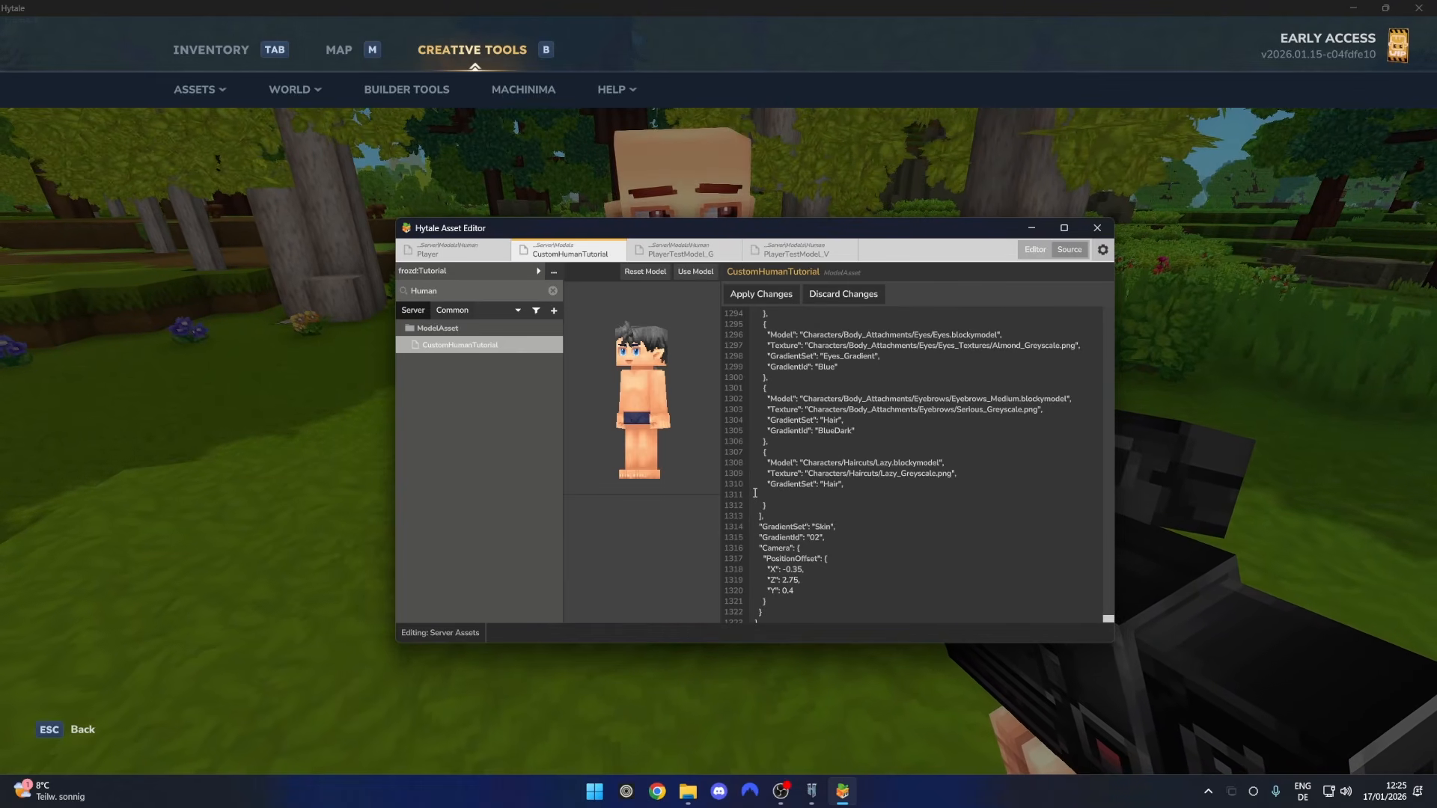
pyautogui.hotkey('ctrl', 'v')
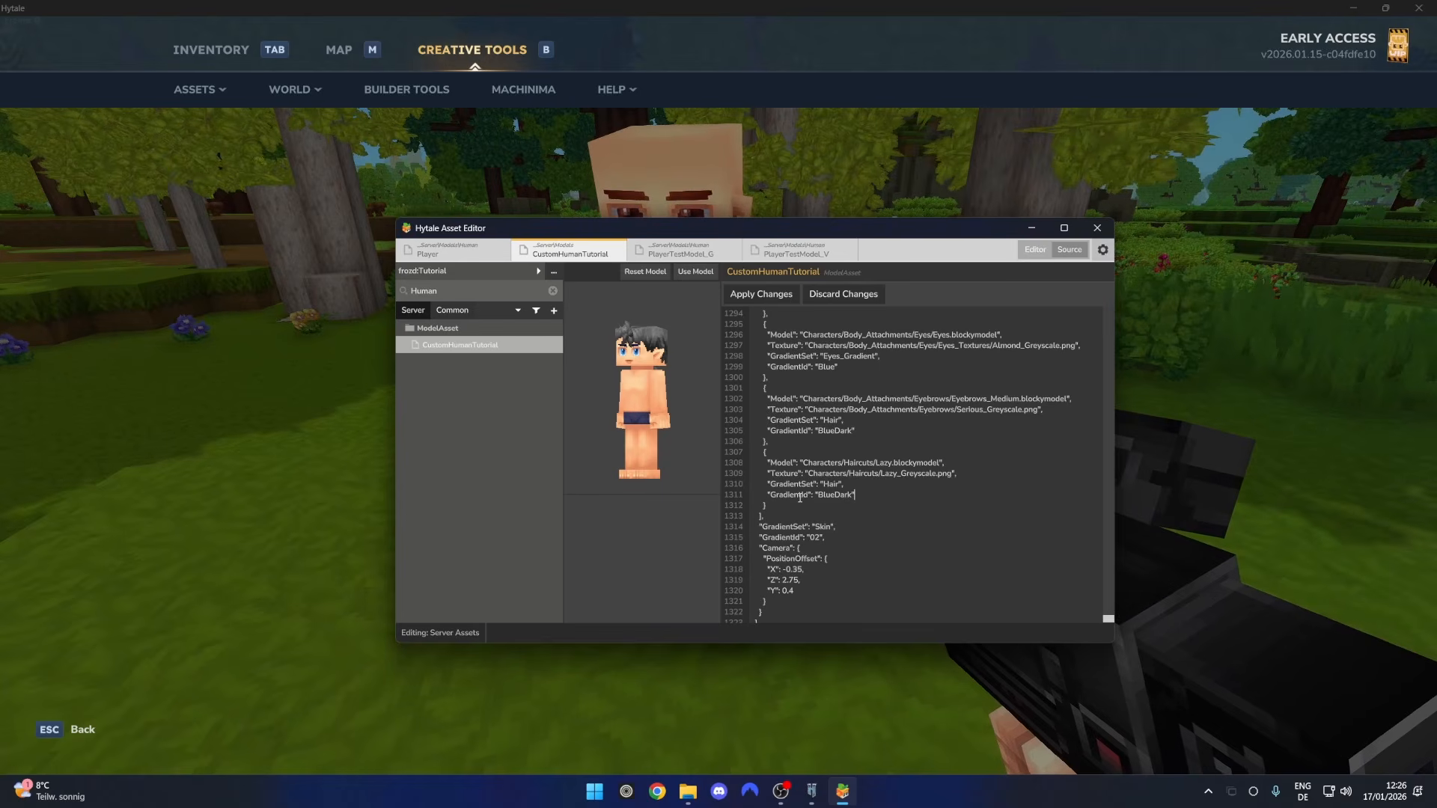
# Change the haircut entry's GradientId to "Red" in the source code and apply the changes
pyautogui.moveTo(770, 495); pyautogui.dragTo(852, 495)
pyautogui.write('Red')
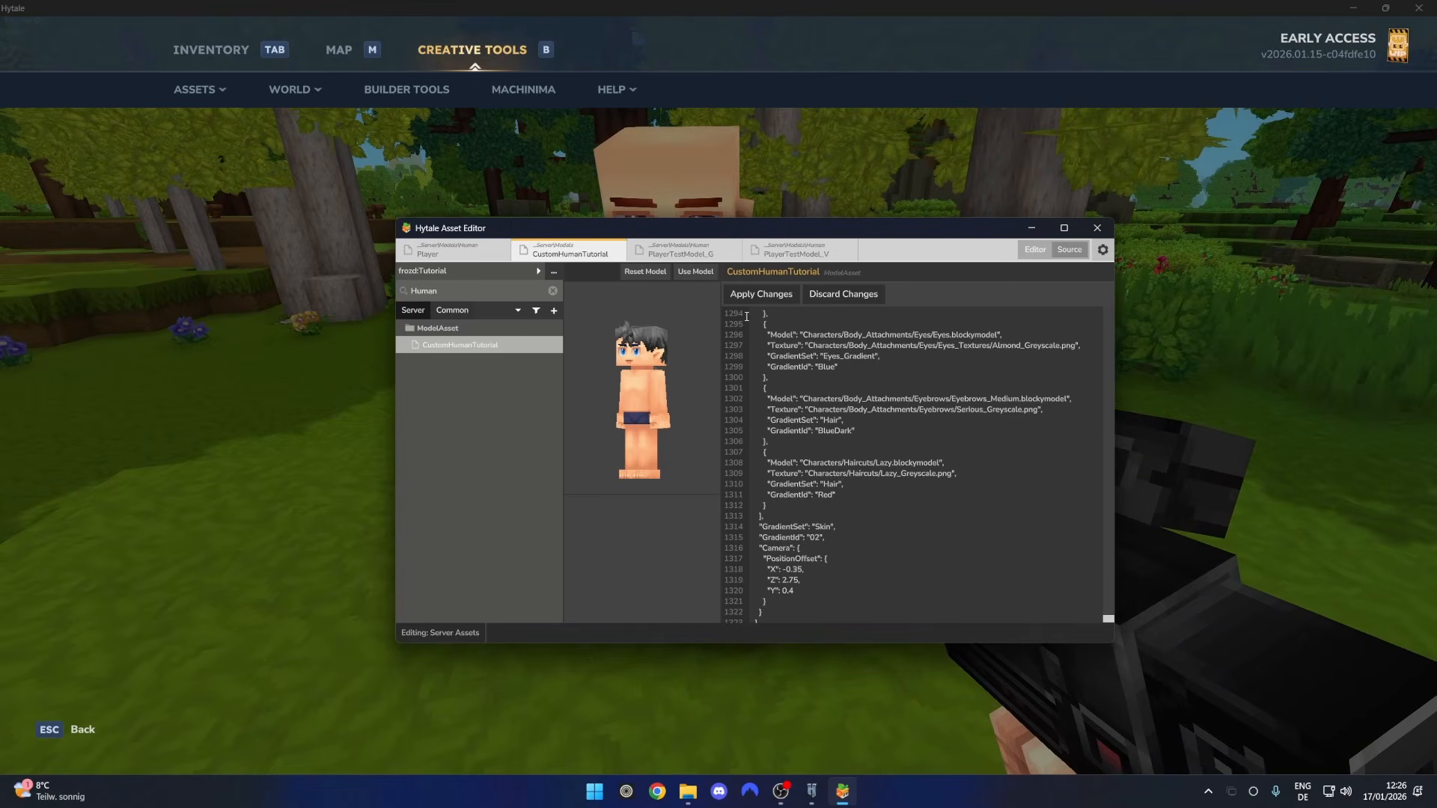
pyautogui.click(756, 293)
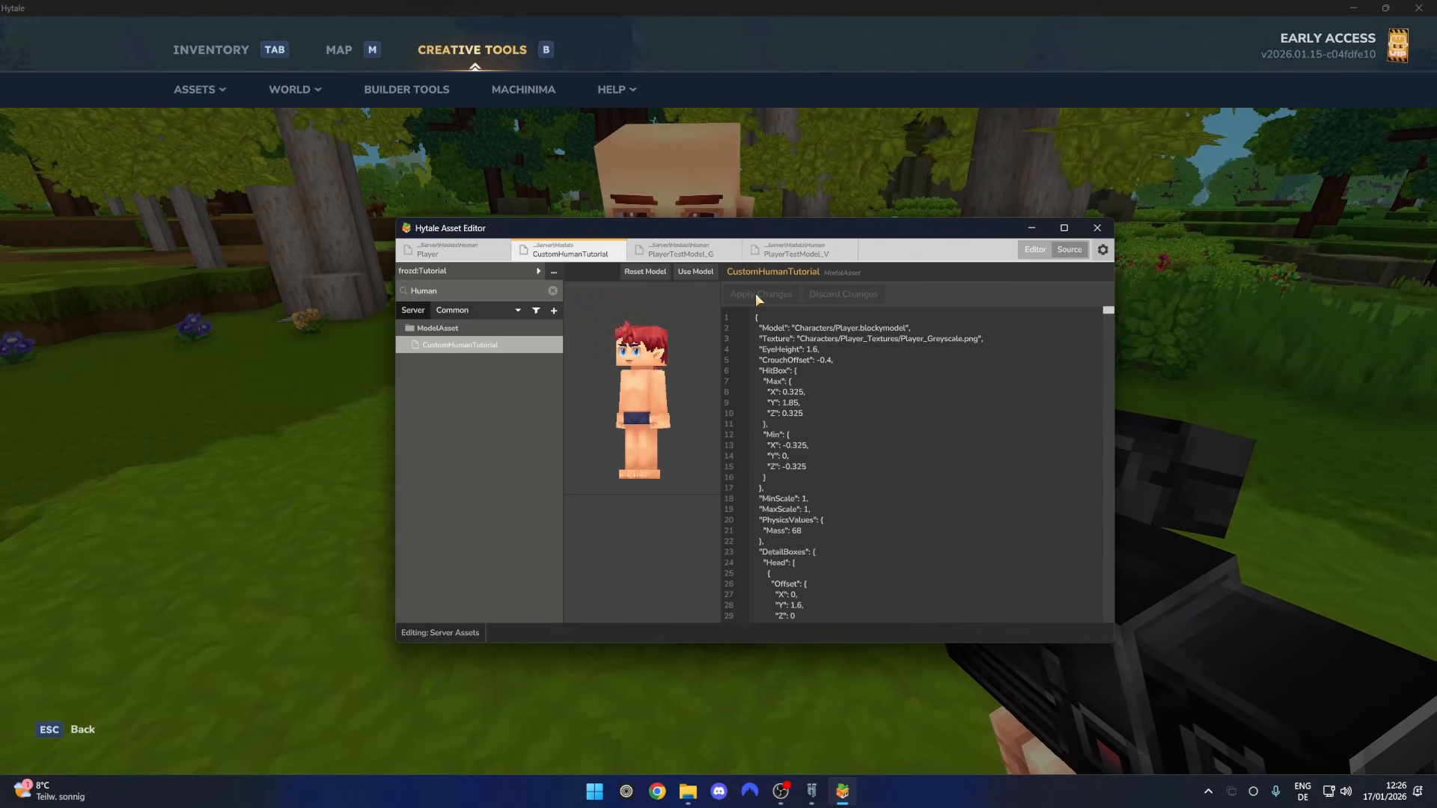
# Return to the property editor, set the haircut attachment's Gradient Id to BlueDark and rotate the preview to check the hair
pyautogui.click(1035, 250)
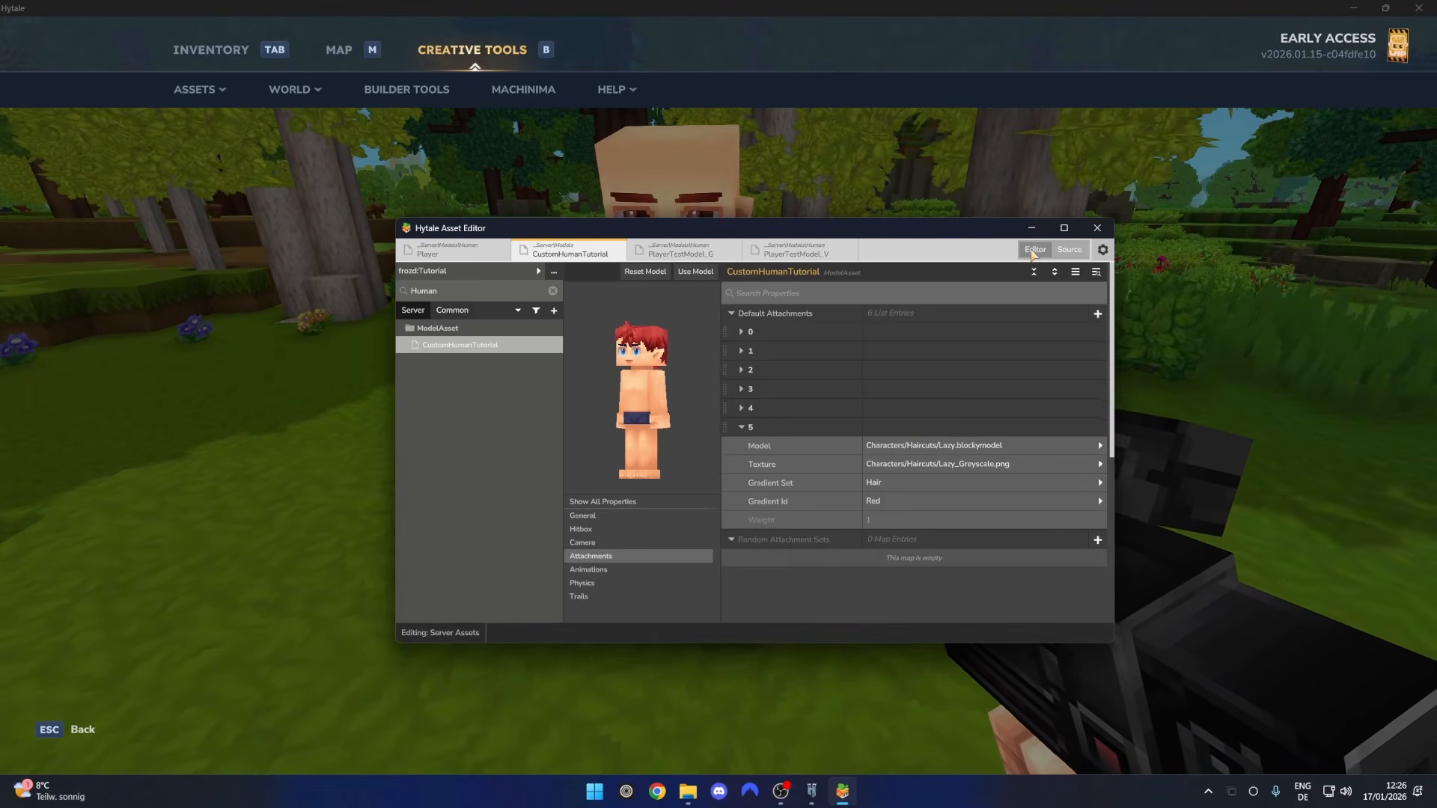
pyautogui.click(895, 502)
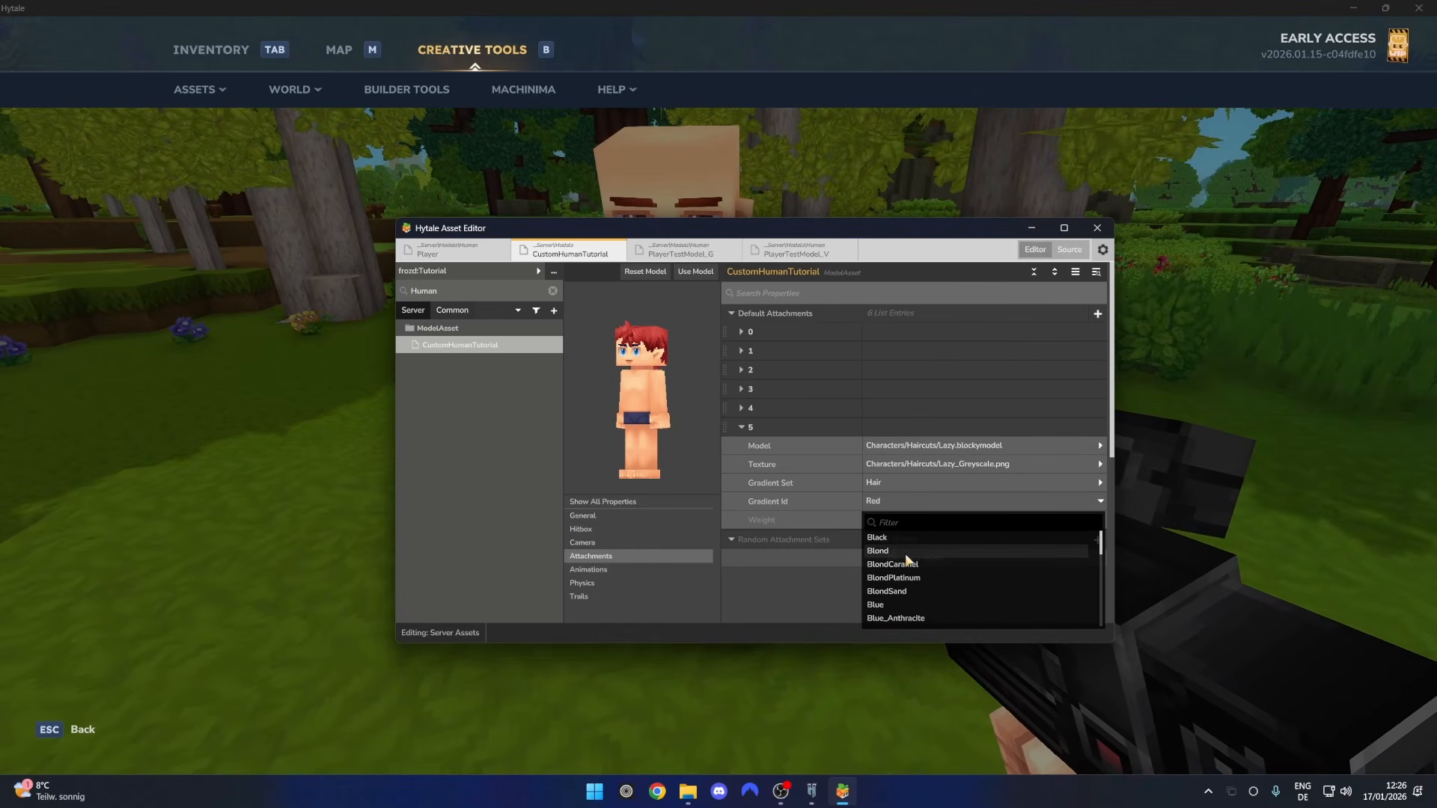
pyautogui.write('bl')
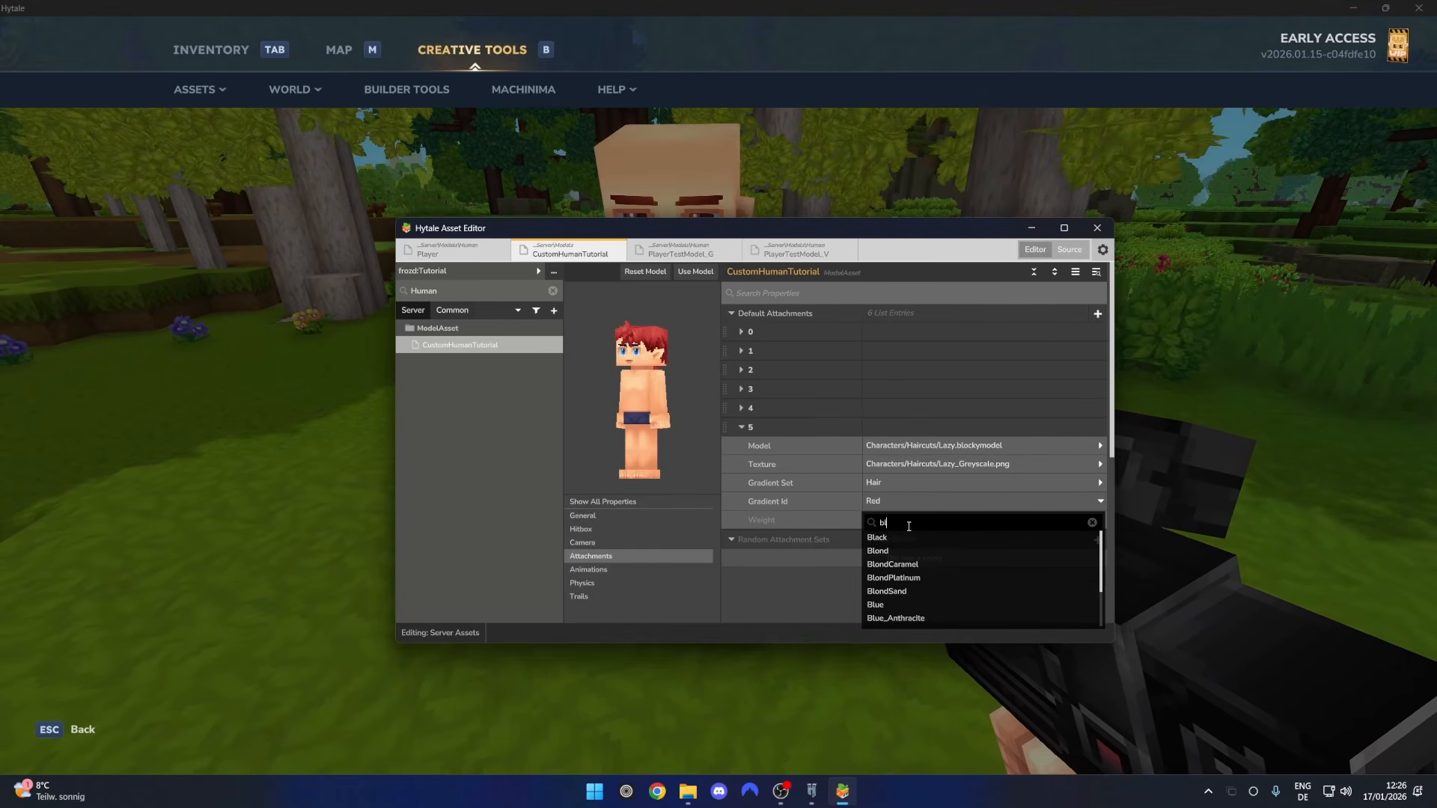
pyautogui.write('ue')
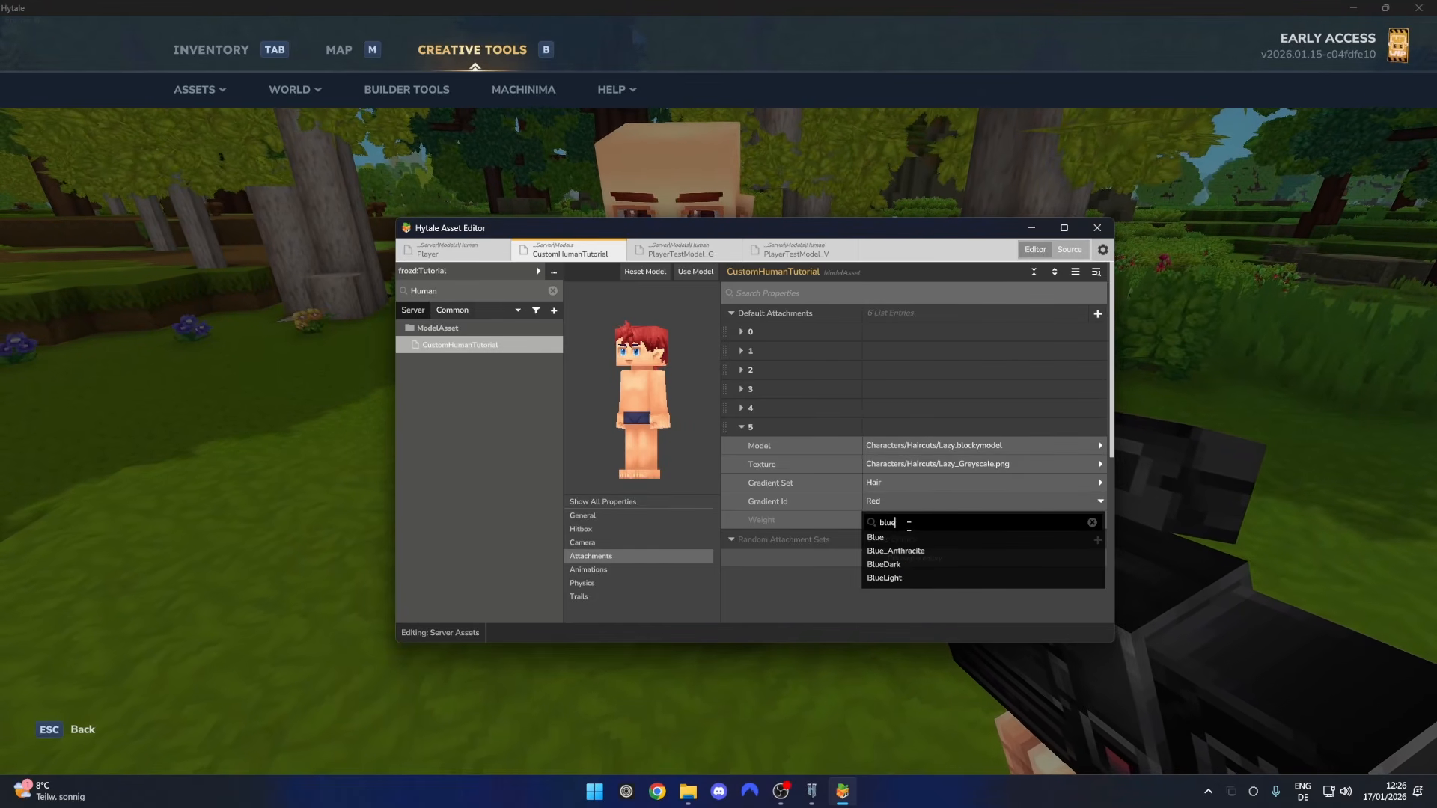
pyautogui.click(891, 564)
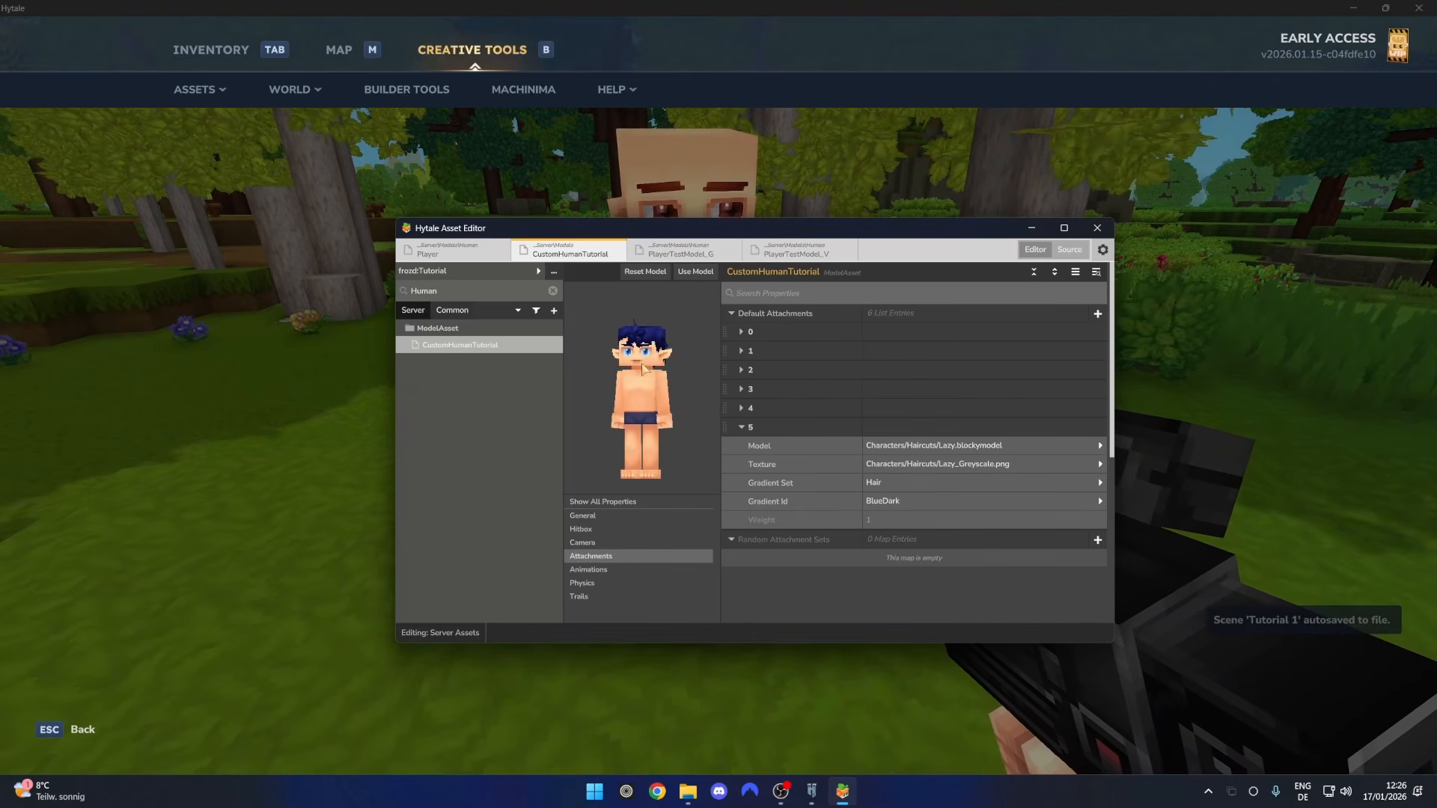
pyautogui.moveTo(645, 369); pyautogui.dragTo(631, 372)
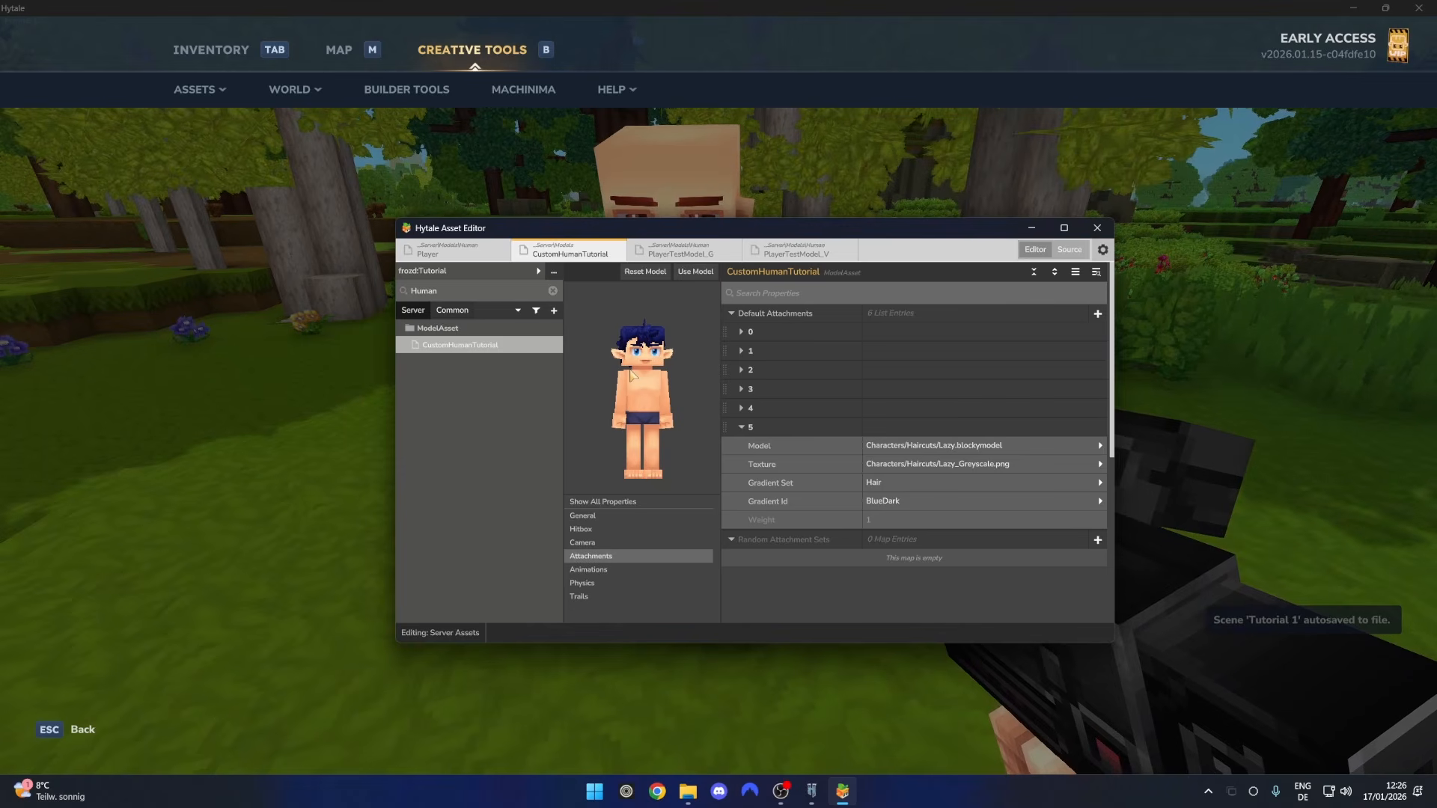
# Collapse the haircut attachment, then add a new default attachment and expand its properties
pyautogui.click(742, 429)
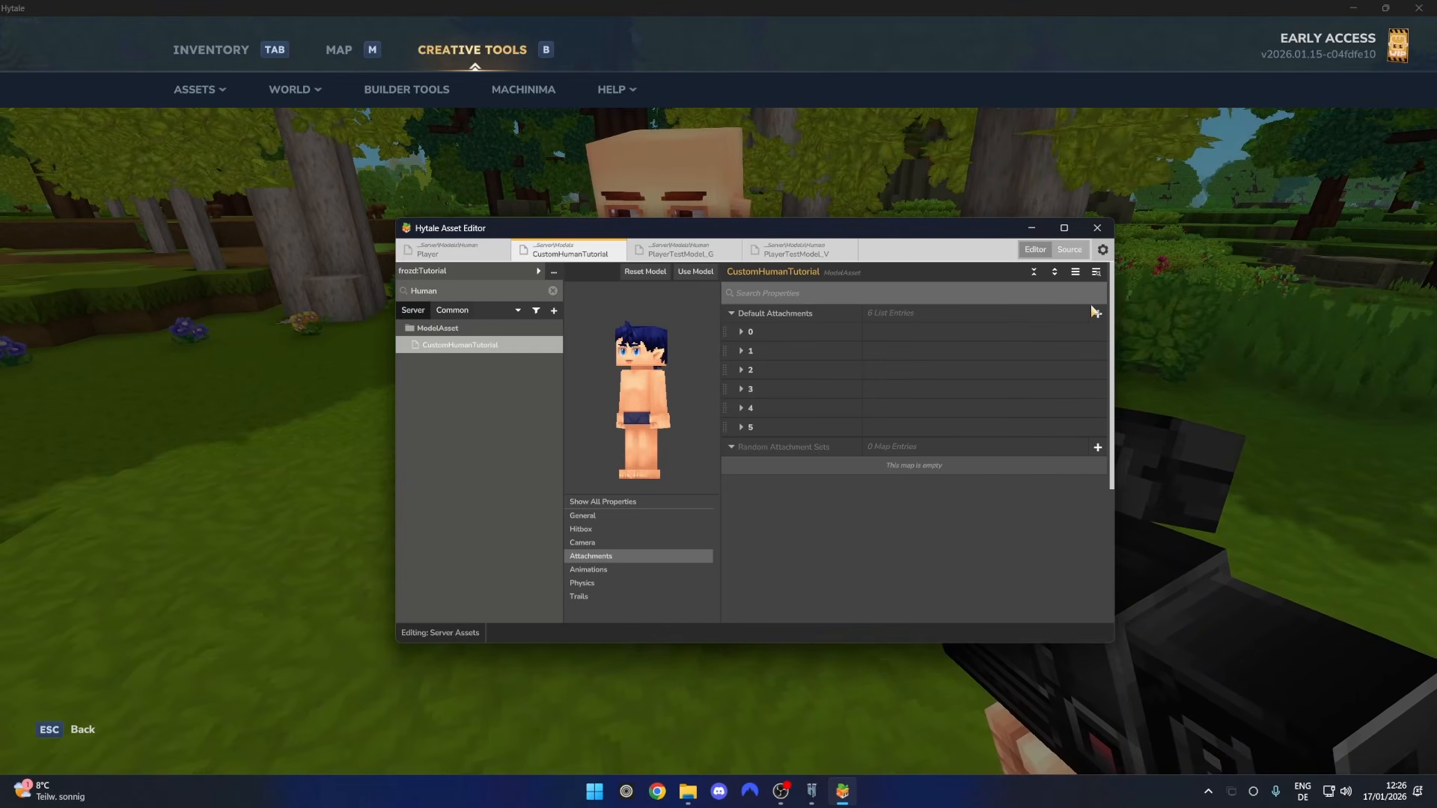
pyautogui.click(1097, 313)
pyautogui.click(742, 447)
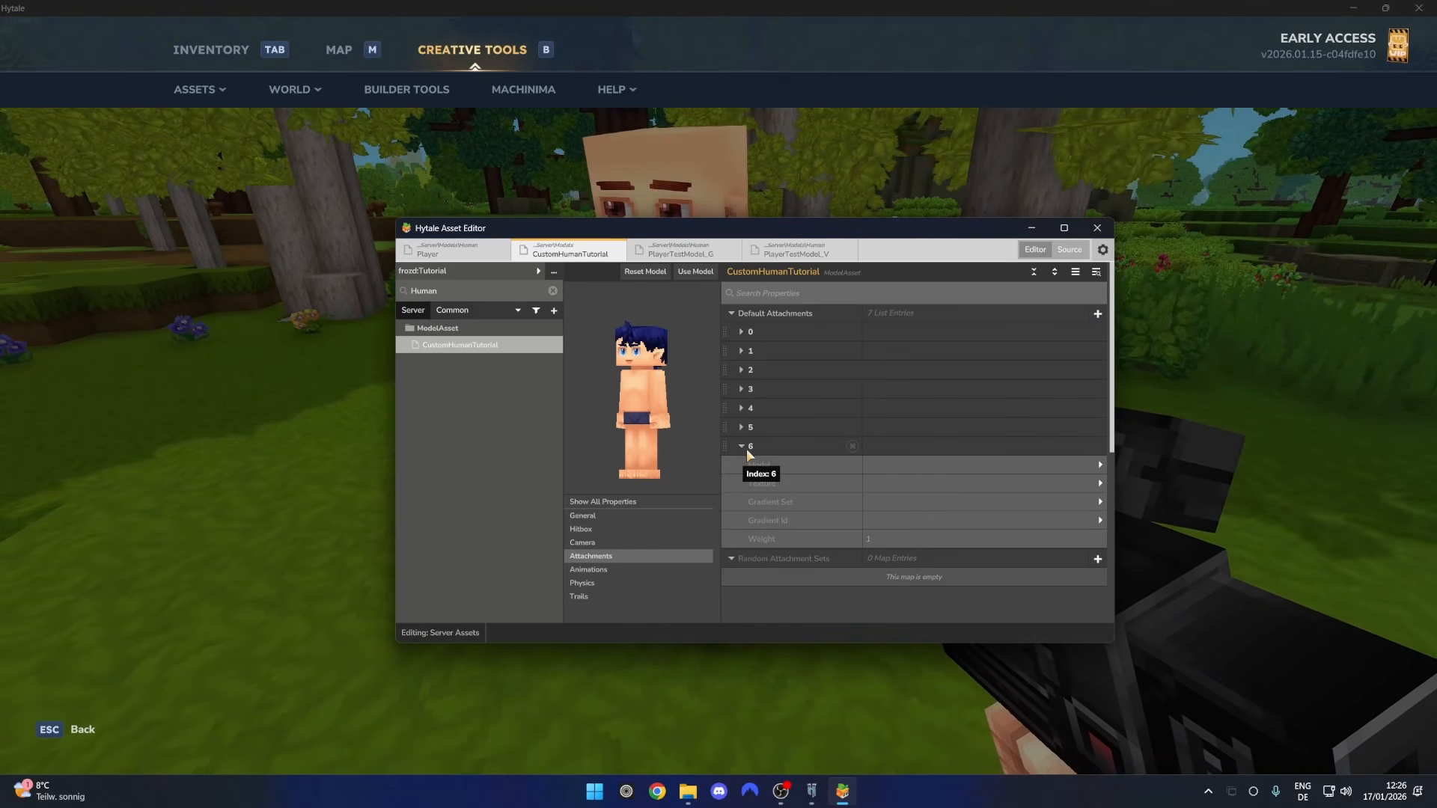
# Set the new attachment's model to Cosmetics/Undertops/LongSleeveShirt.blockymodel from the Hytale:Hytale pack
pyautogui.click(991, 465)
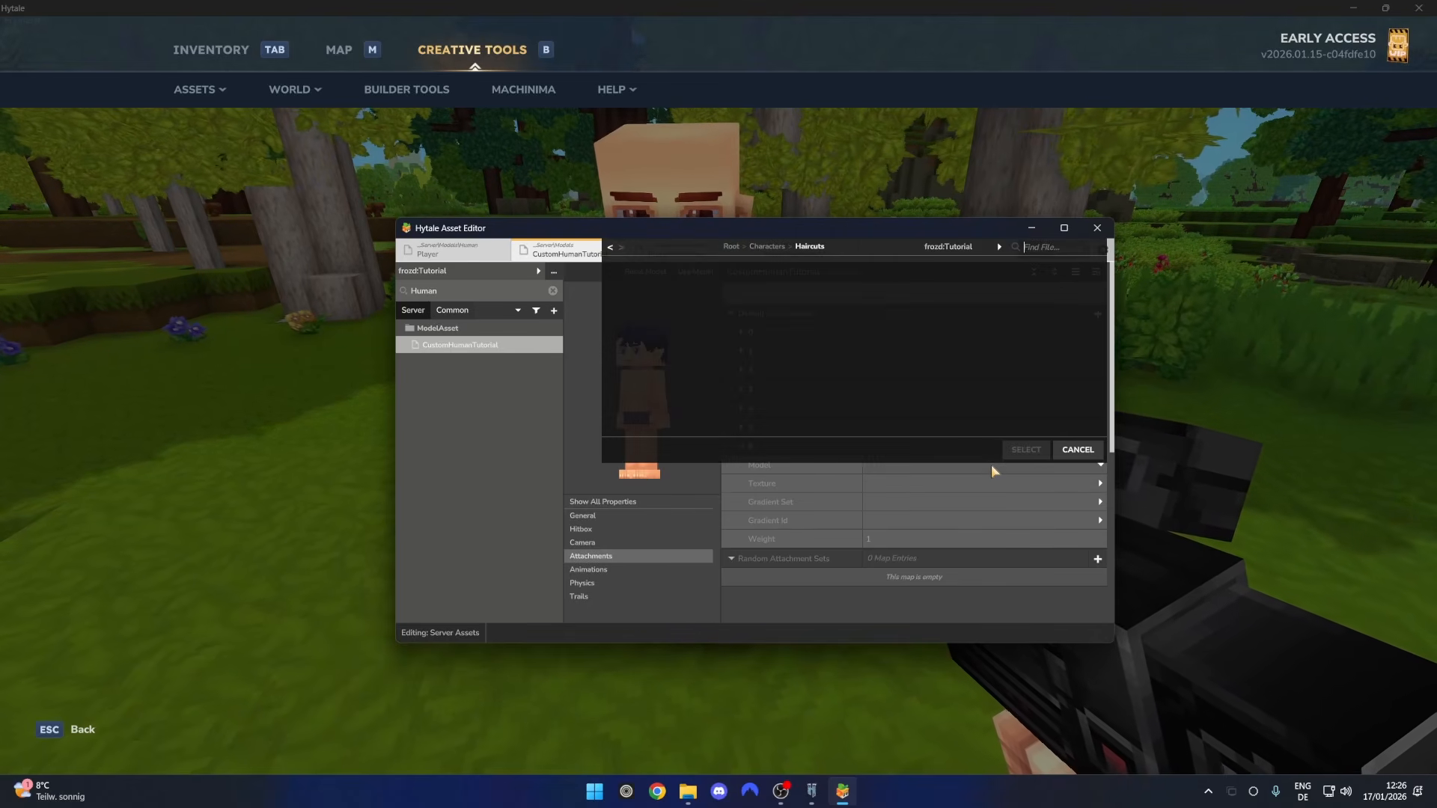
pyautogui.click(965, 252)
pyautogui.click(952, 264)
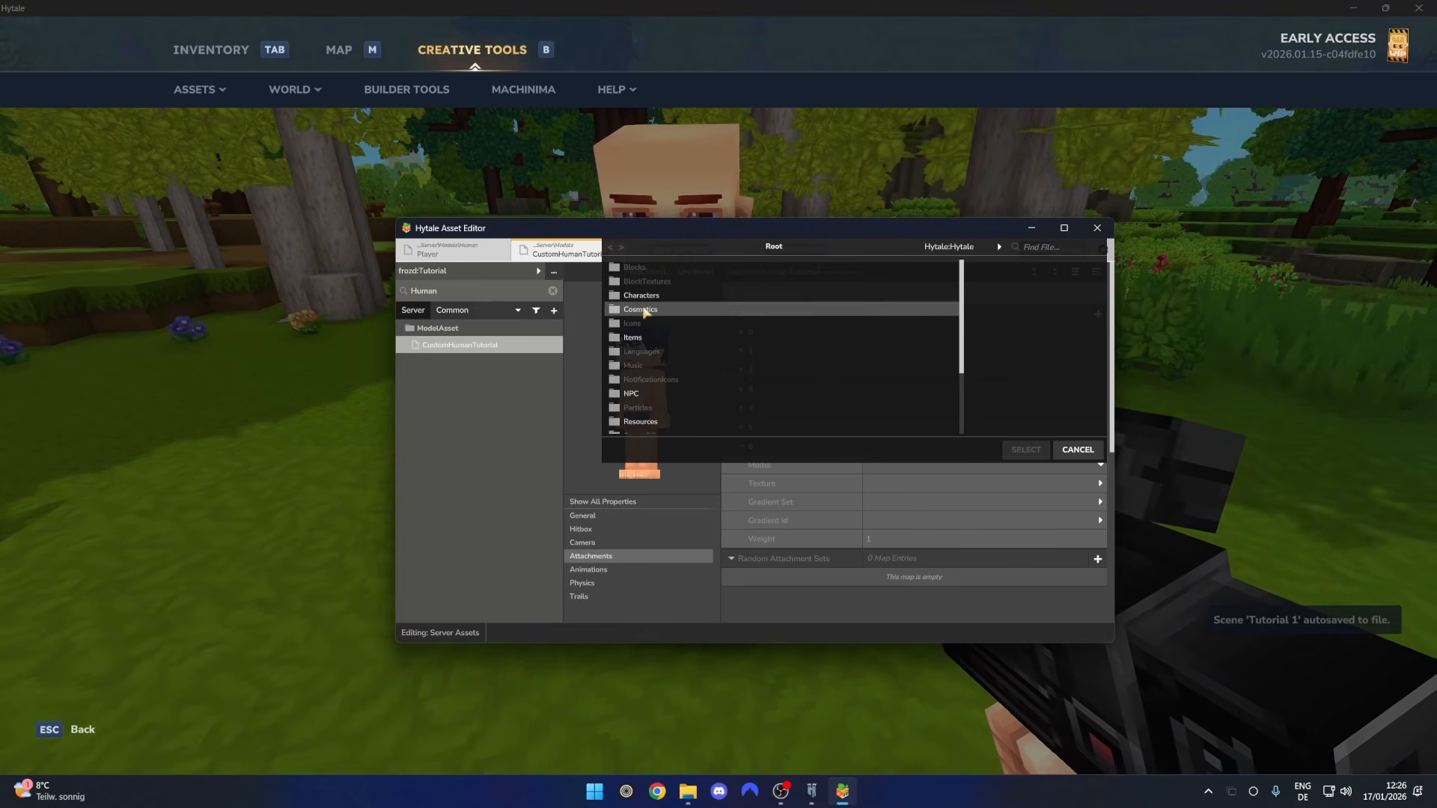
pyautogui.doubleClick(642, 310)
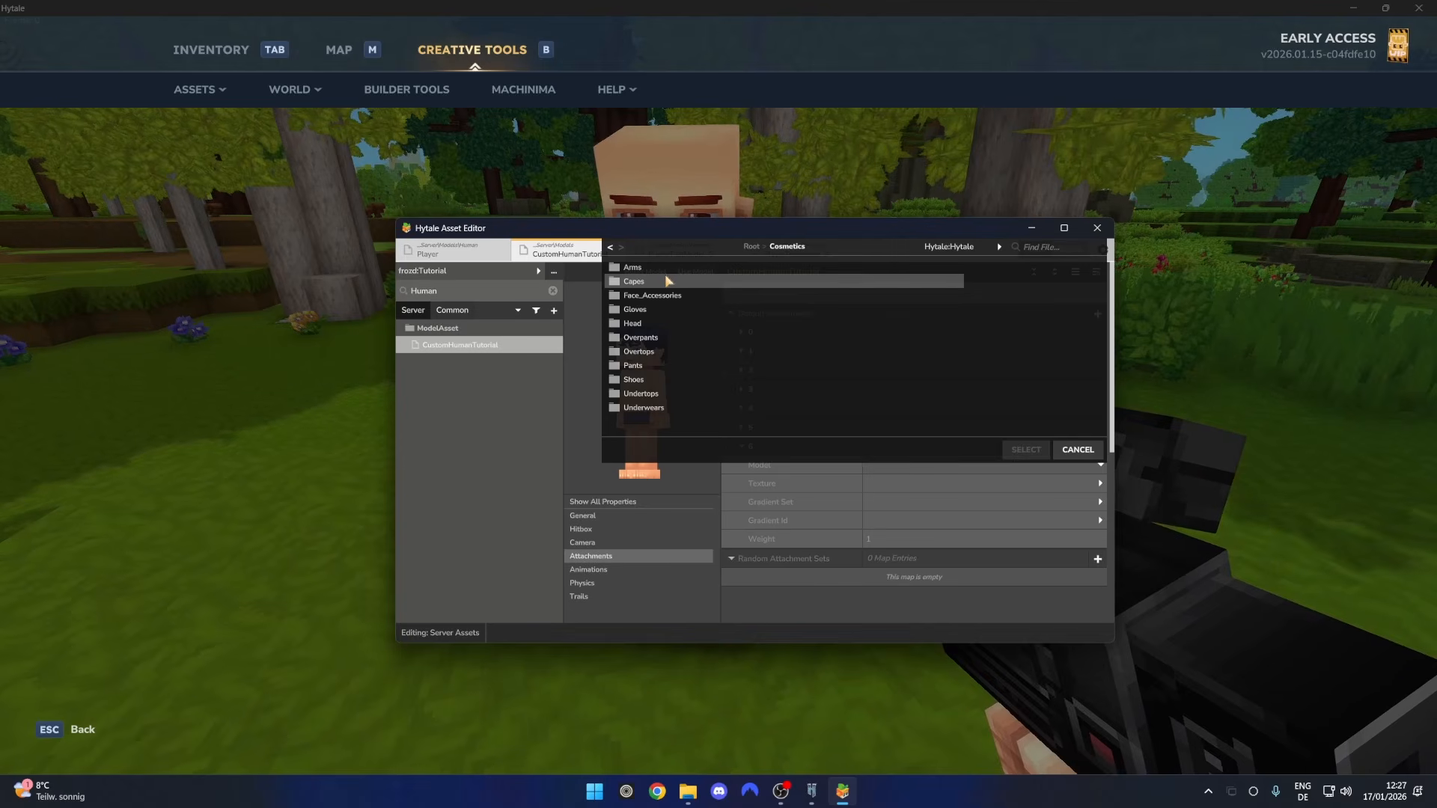
pyautogui.doubleClick(658, 394)
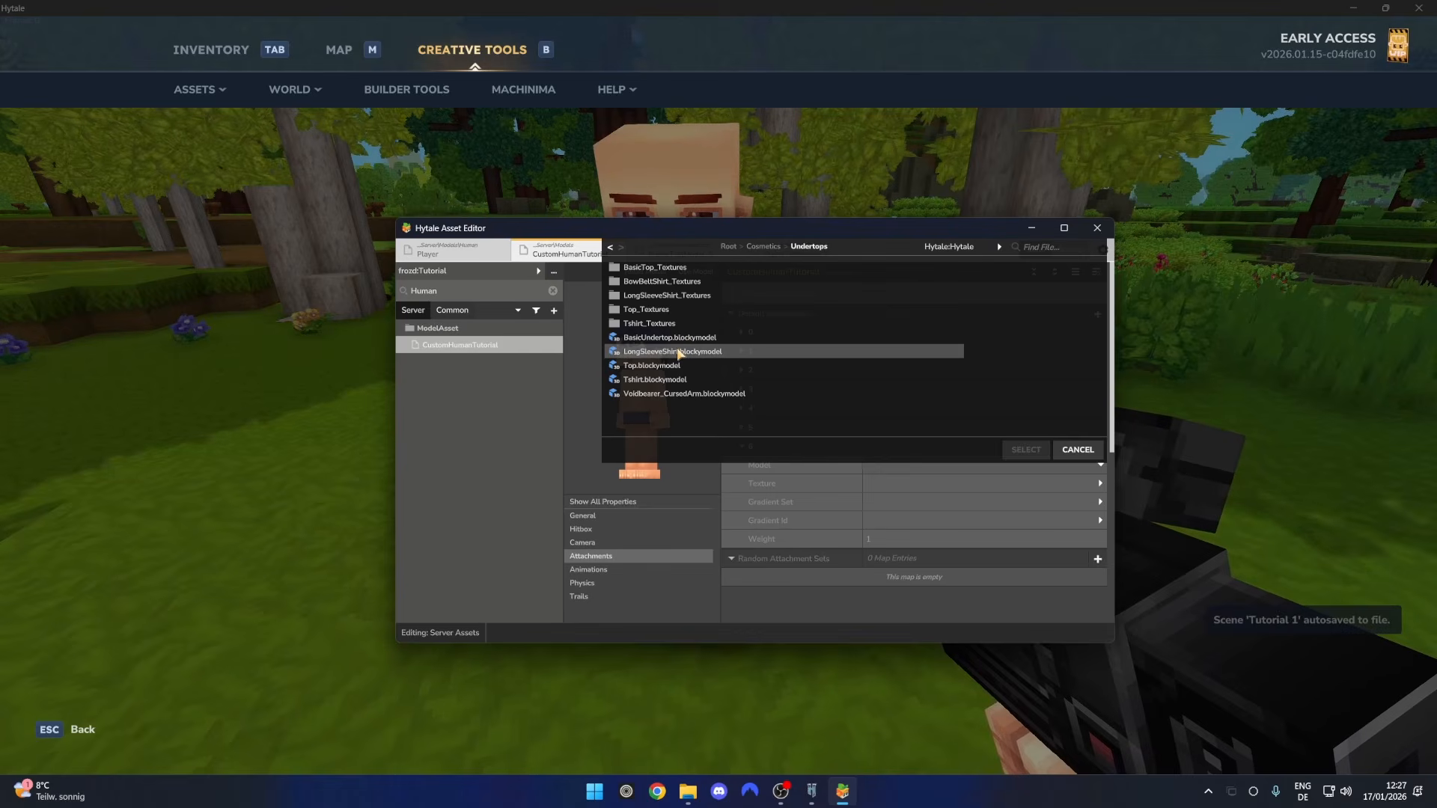
pyautogui.doubleClick(678, 352)
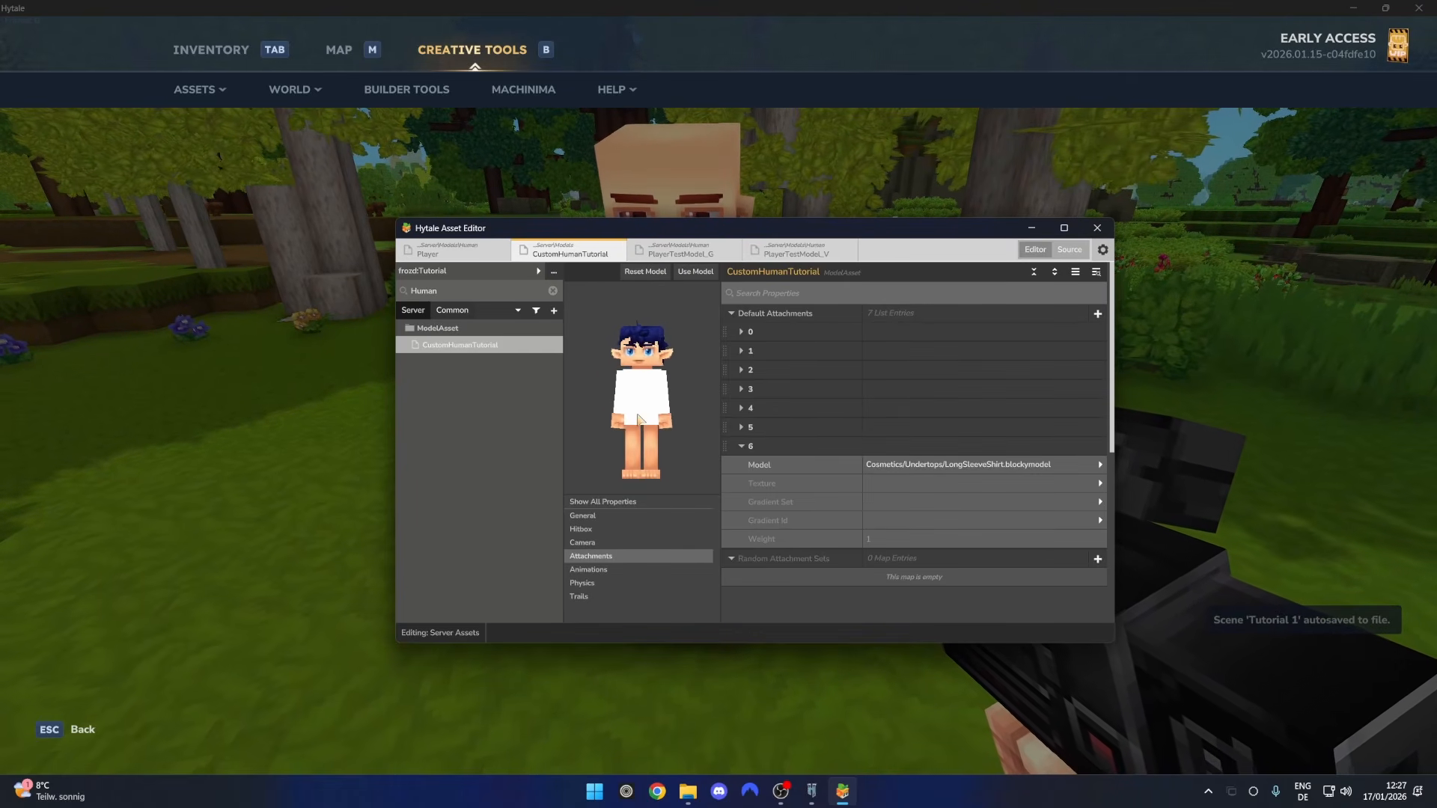
# Browse for the shirt attachment's texture in the Cosmetics/Undertops/LongSleeveShirt_Textures folder of the Hytale:Hytale pack
pyautogui.click(877, 487)
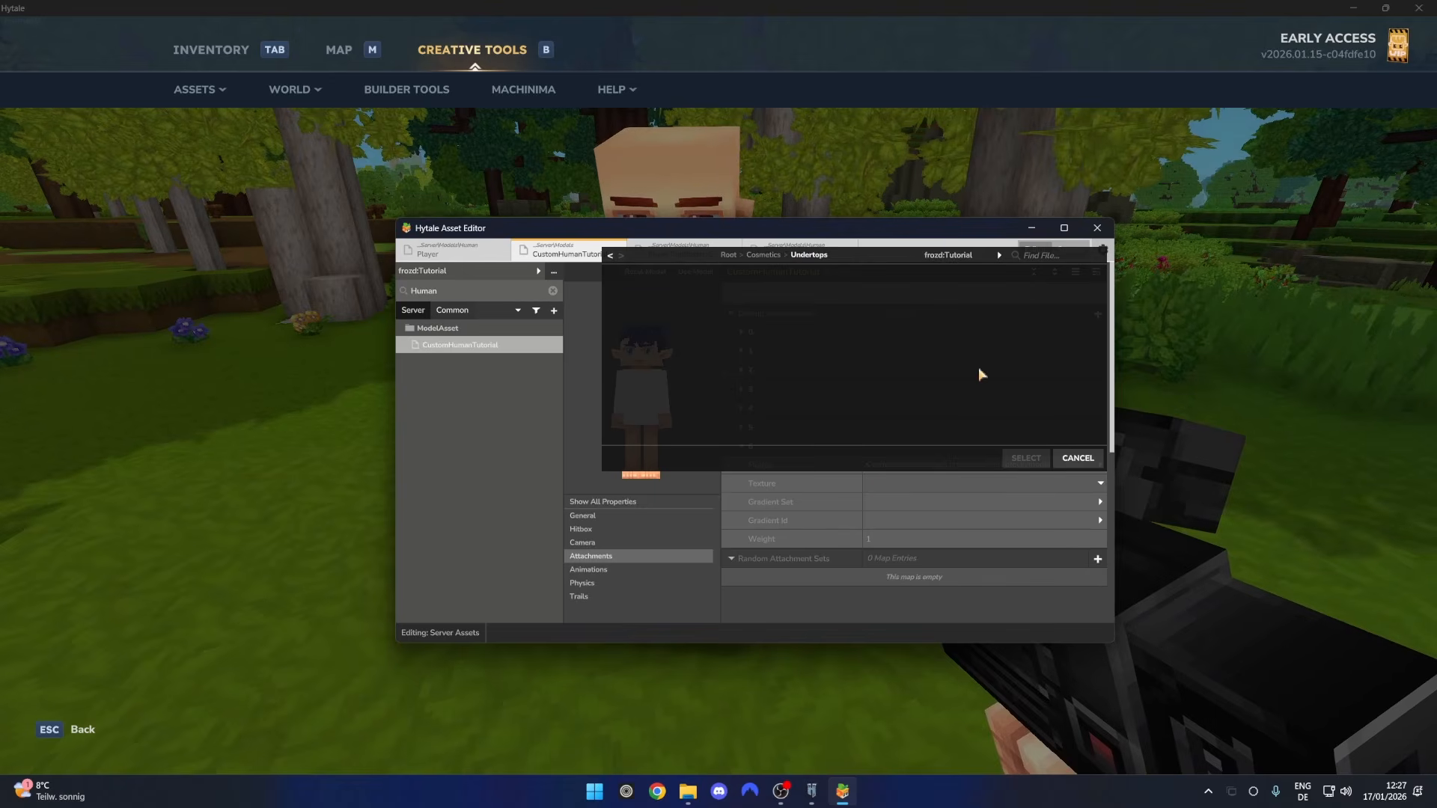
pyautogui.click(969, 259)
pyautogui.click(952, 288)
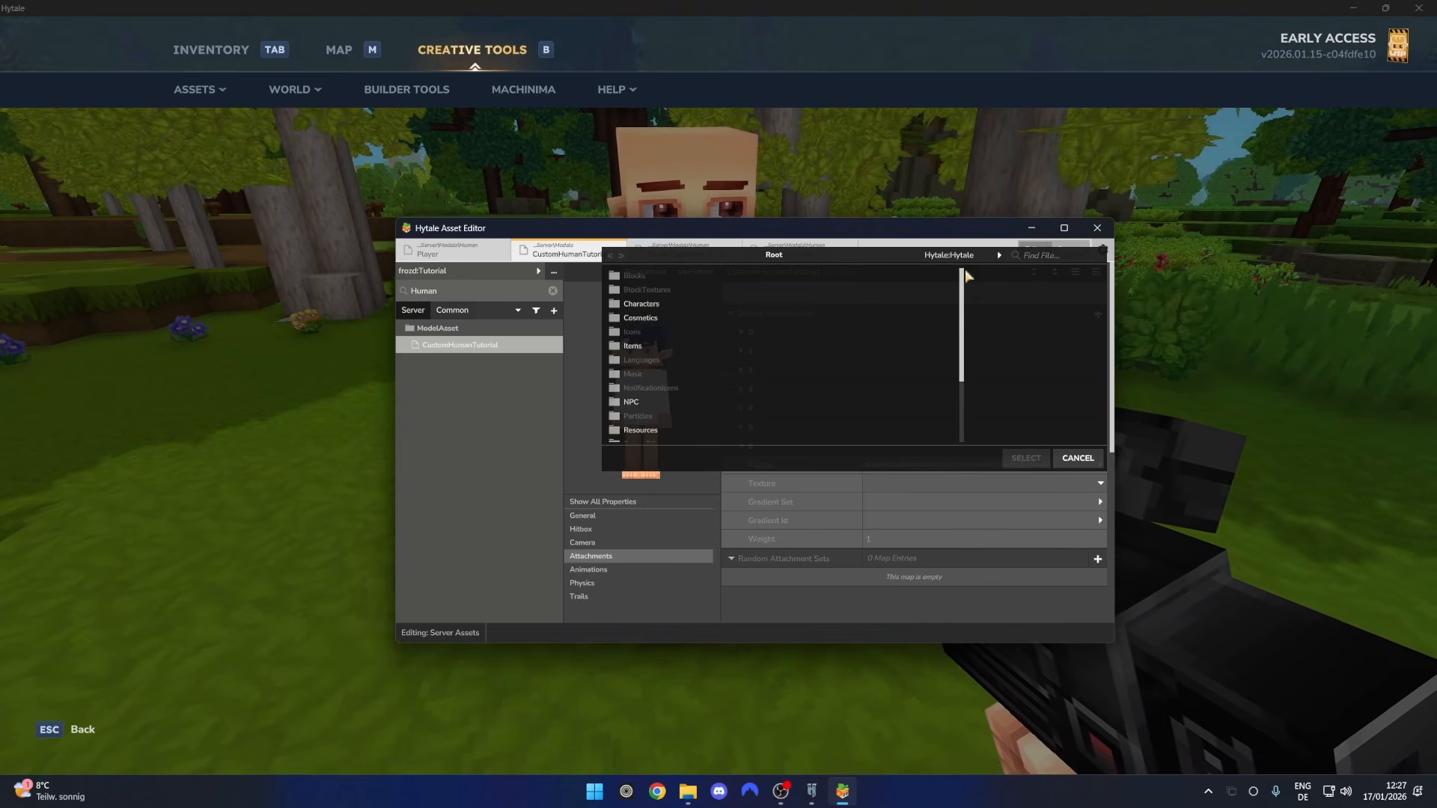
pyautogui.doubleClick(668, 321)
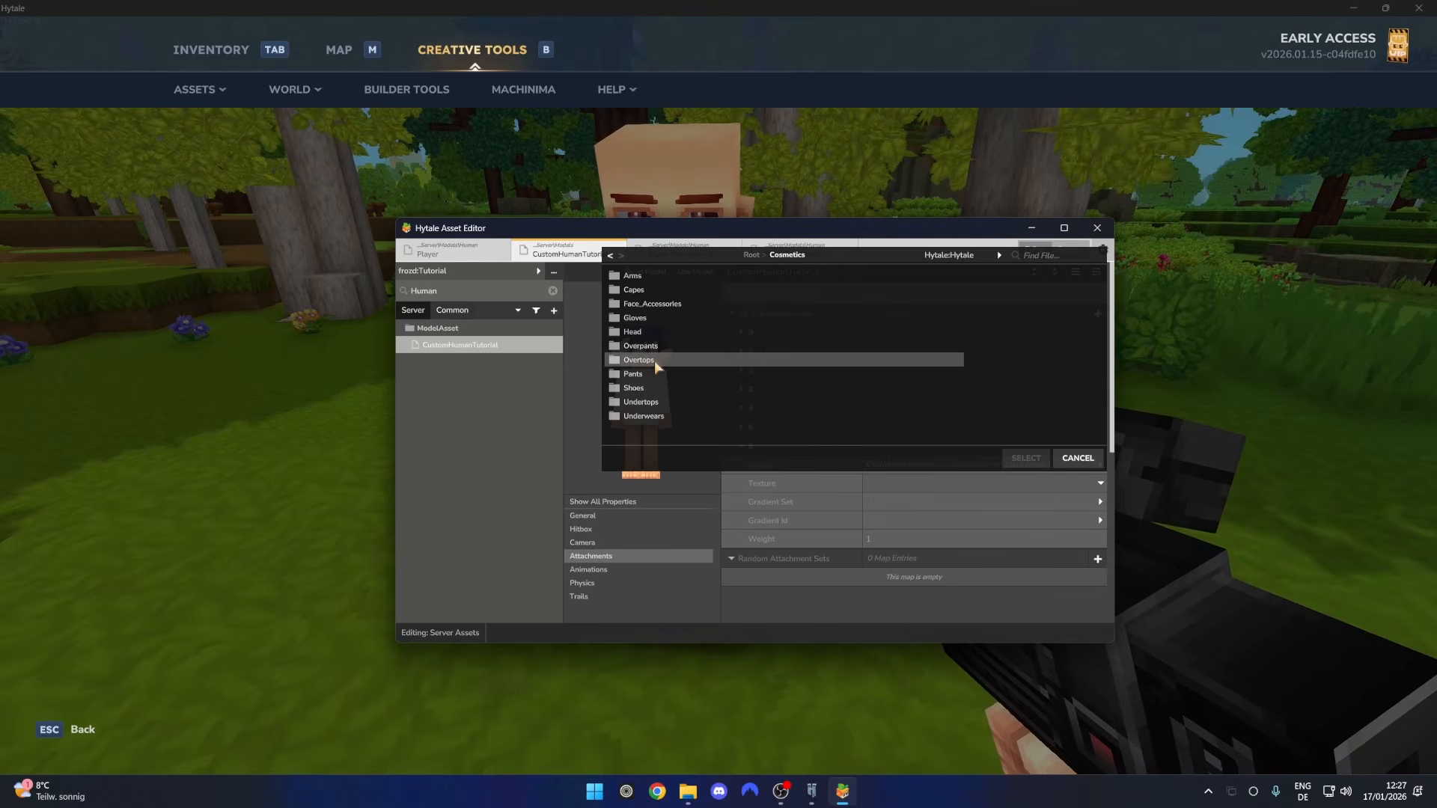
pyautogui.doubleClick(653, 402)
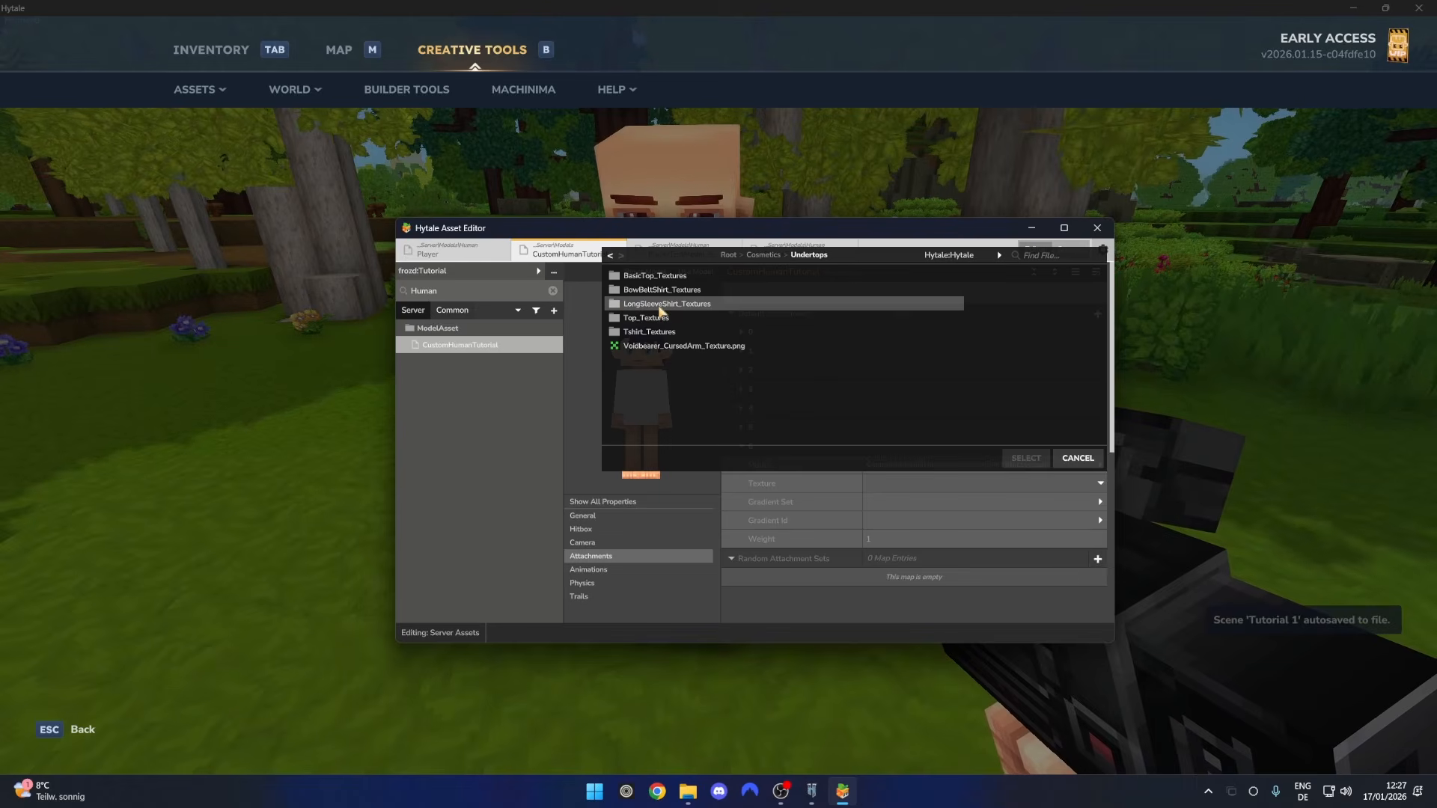
pyautogui.doubleClick(660, 306)
# Preview several shirt textures in the LongSleeveShirt_Textures folder, including the farmer, goldtrim, paintspill, smart and striped variants
pyautogui.scroll(-5, 677, 304)
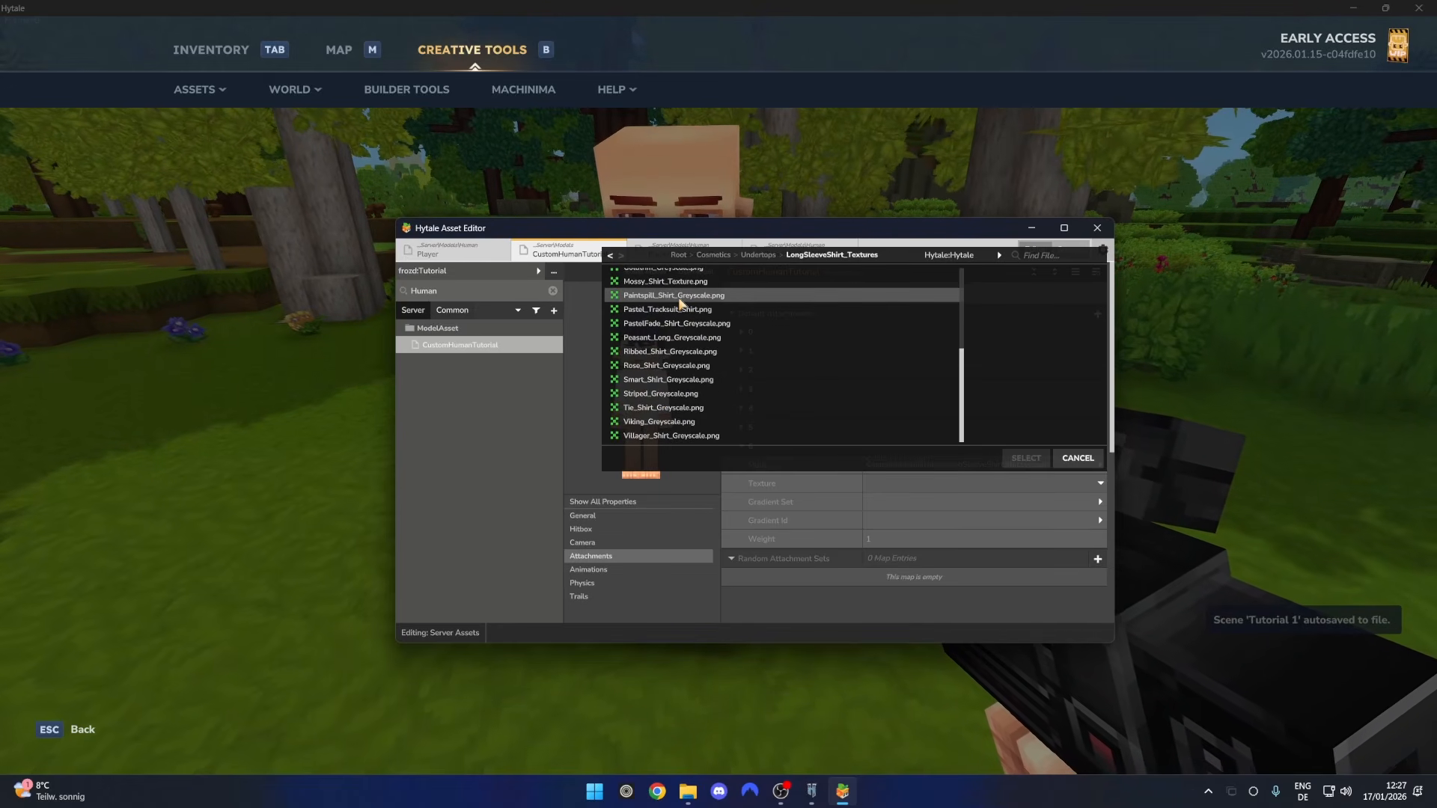
pyautogui.scroll(5, 677, 299)
pyautogui.click(657, 279)
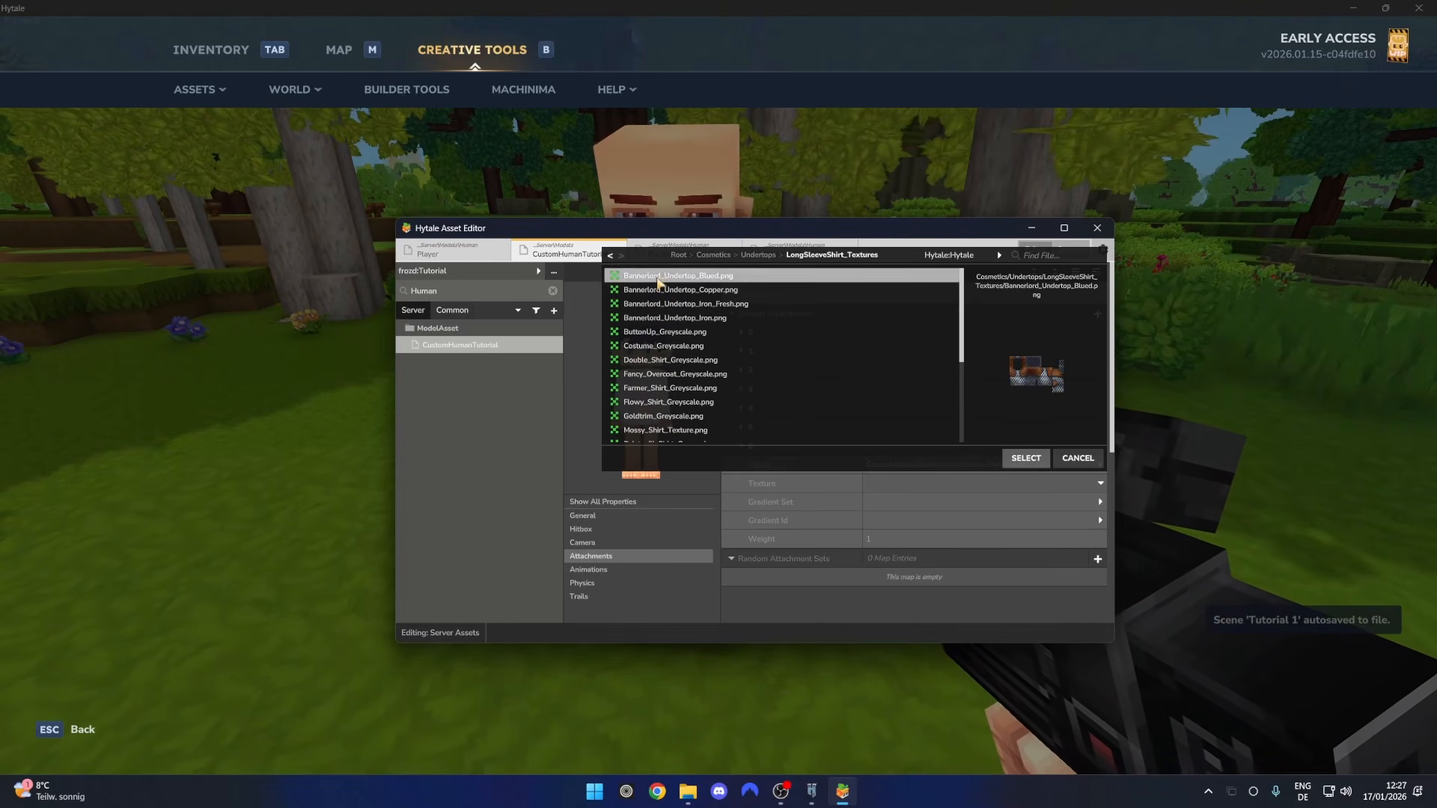
pyautogui.click(767, 345)
pyautogui.click(738, 388)
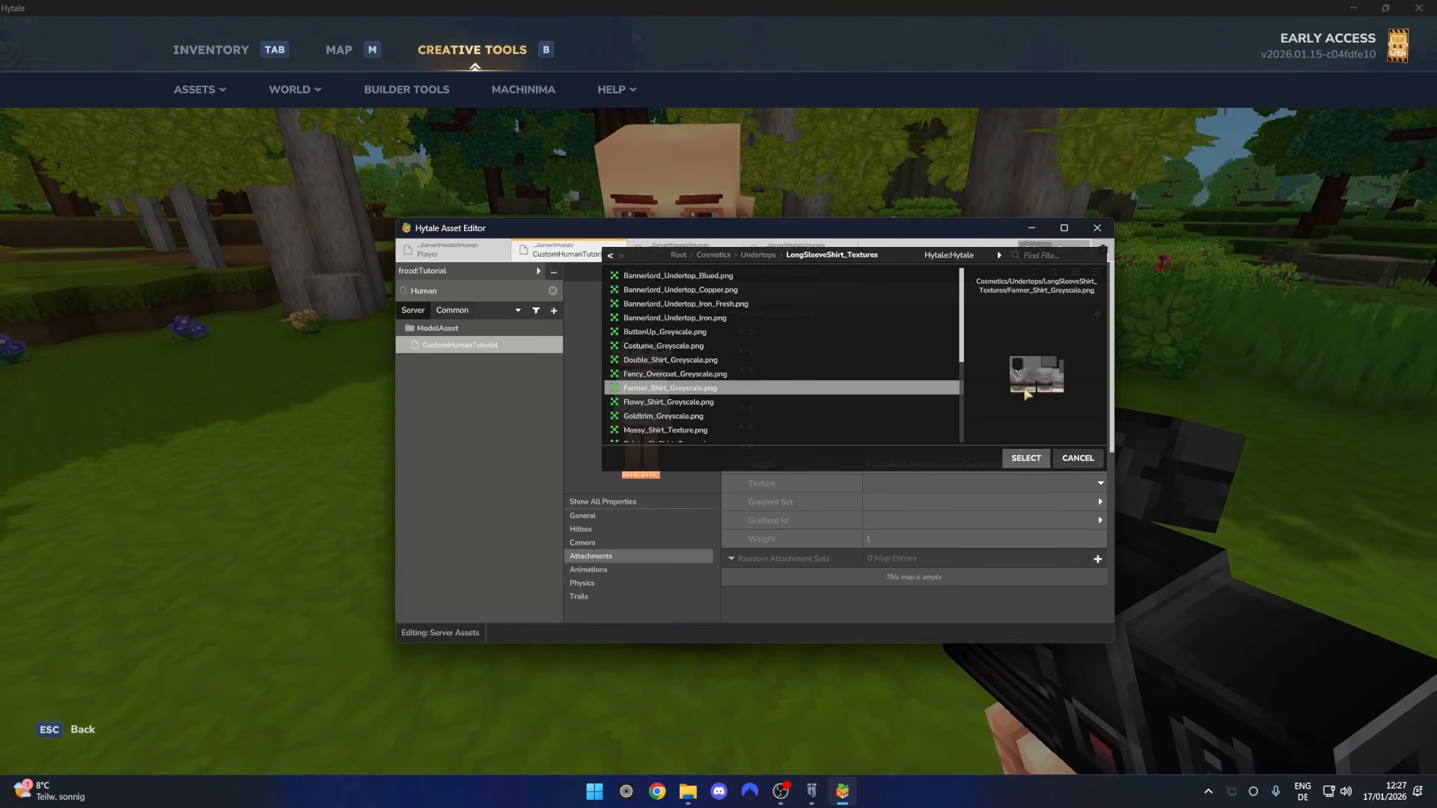
pyautogui.scroll(-1, 749, 389)
pyautogui.click(883, 382)
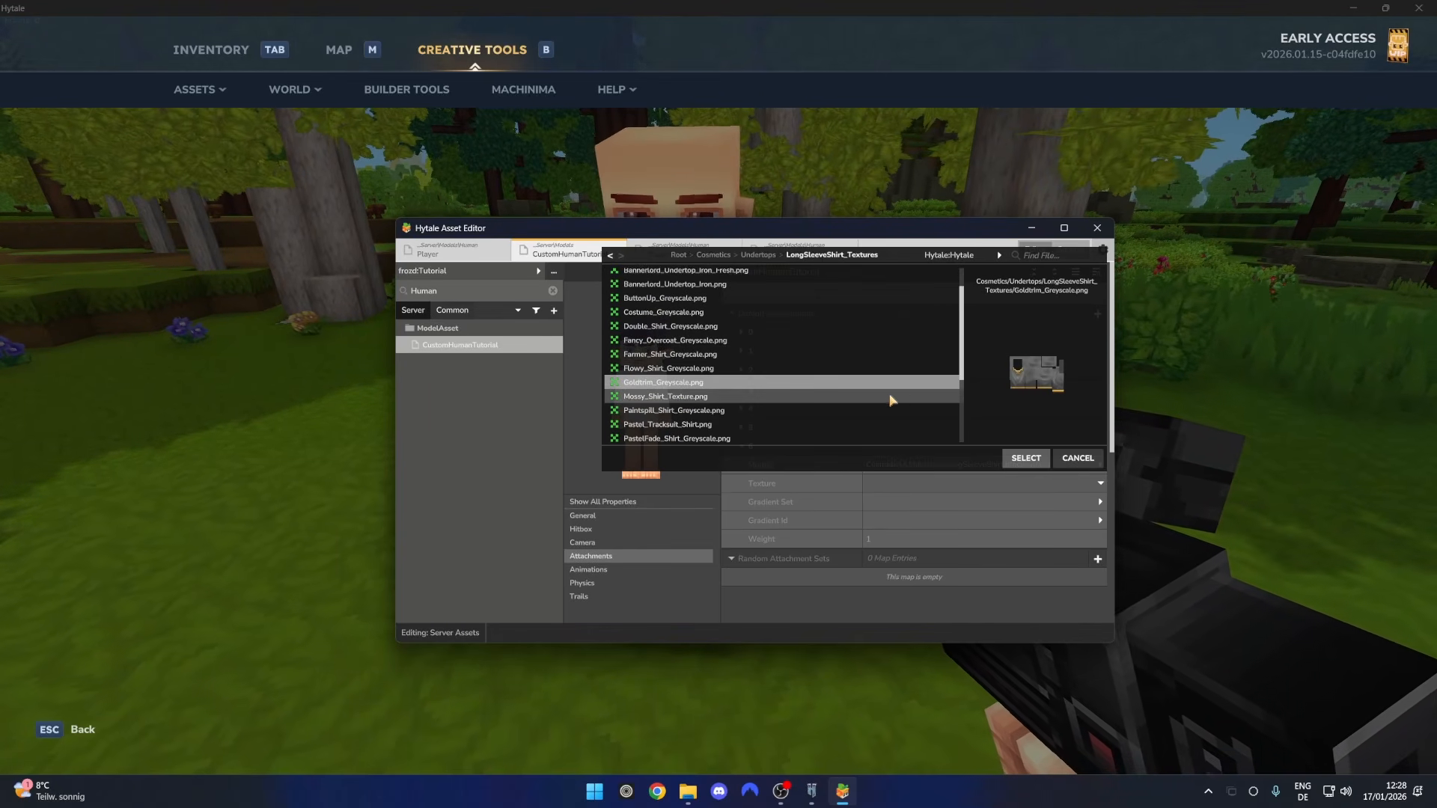
pyautogui.click(651, 411)
pyautogui.scroll(-1, 674, 415)
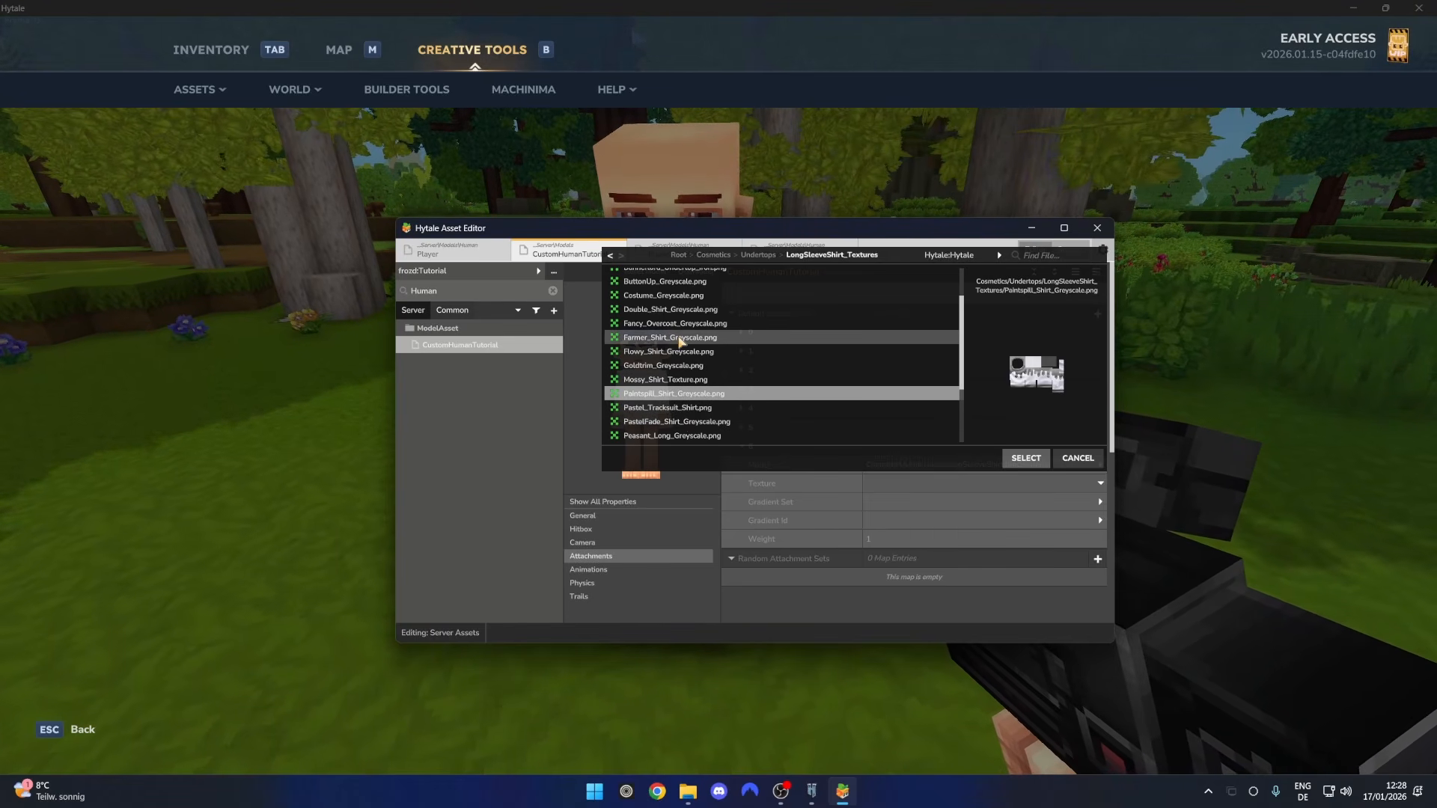
pyautogui.scroll(-4, 675, 355)
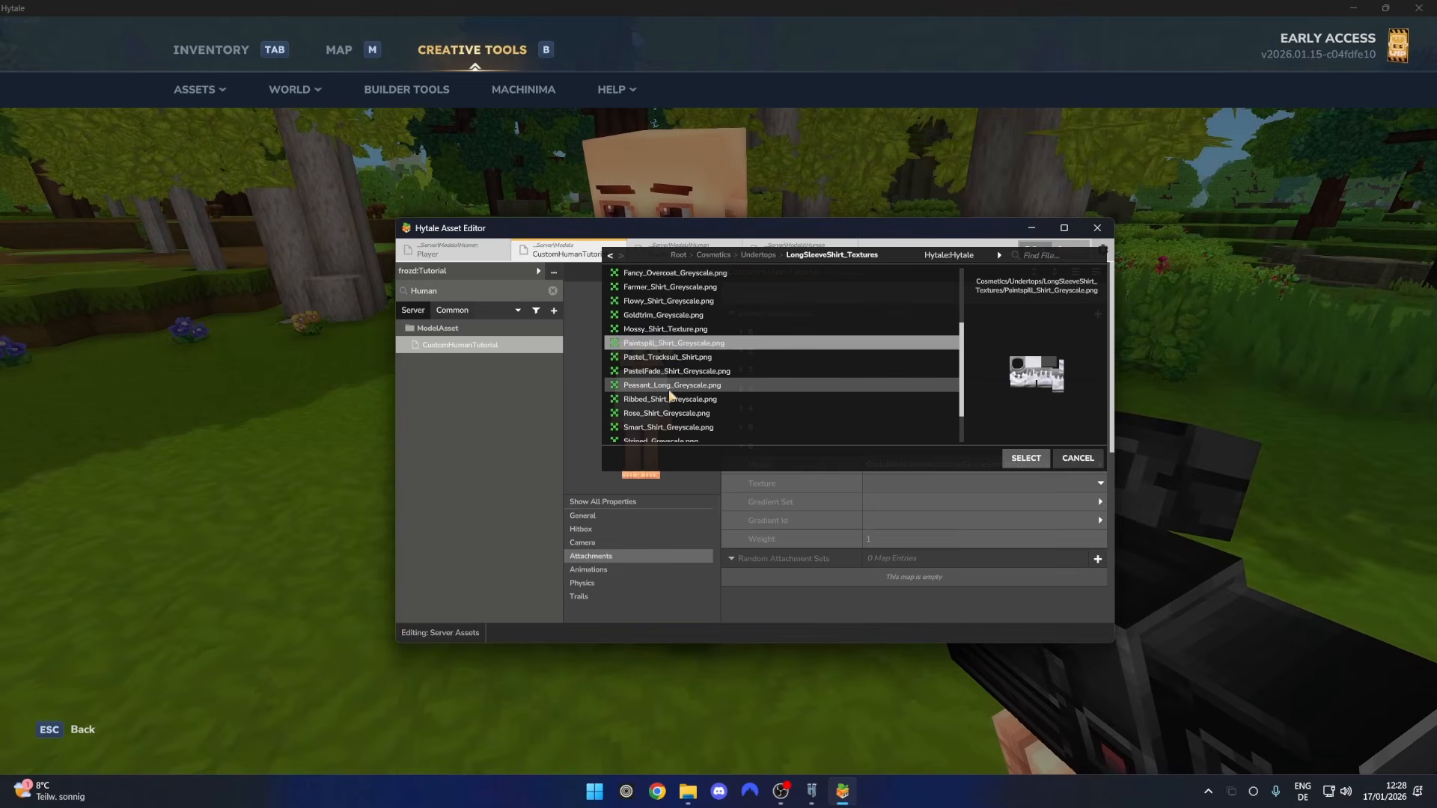
pyautogui.click(674, 384)
pyautogui.scroll(-1, 674, 387)
pyautogui.click(666, 409)
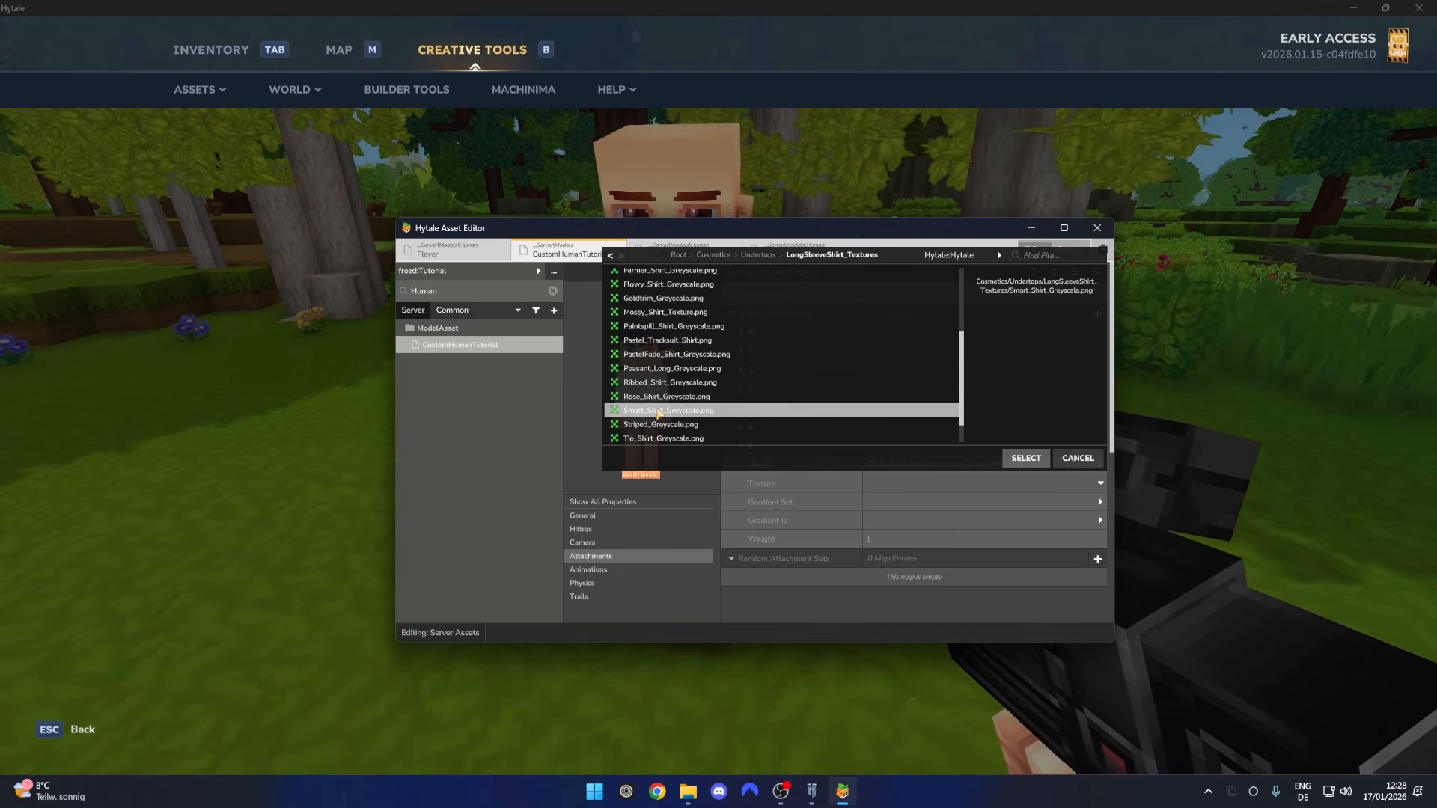
pyautogui.scroll(-1, 662, 406)
# Set the shirt attachment's texture to Double_Shirt_Greyscale.png
pyautogui.scroll(3, 658, 403)
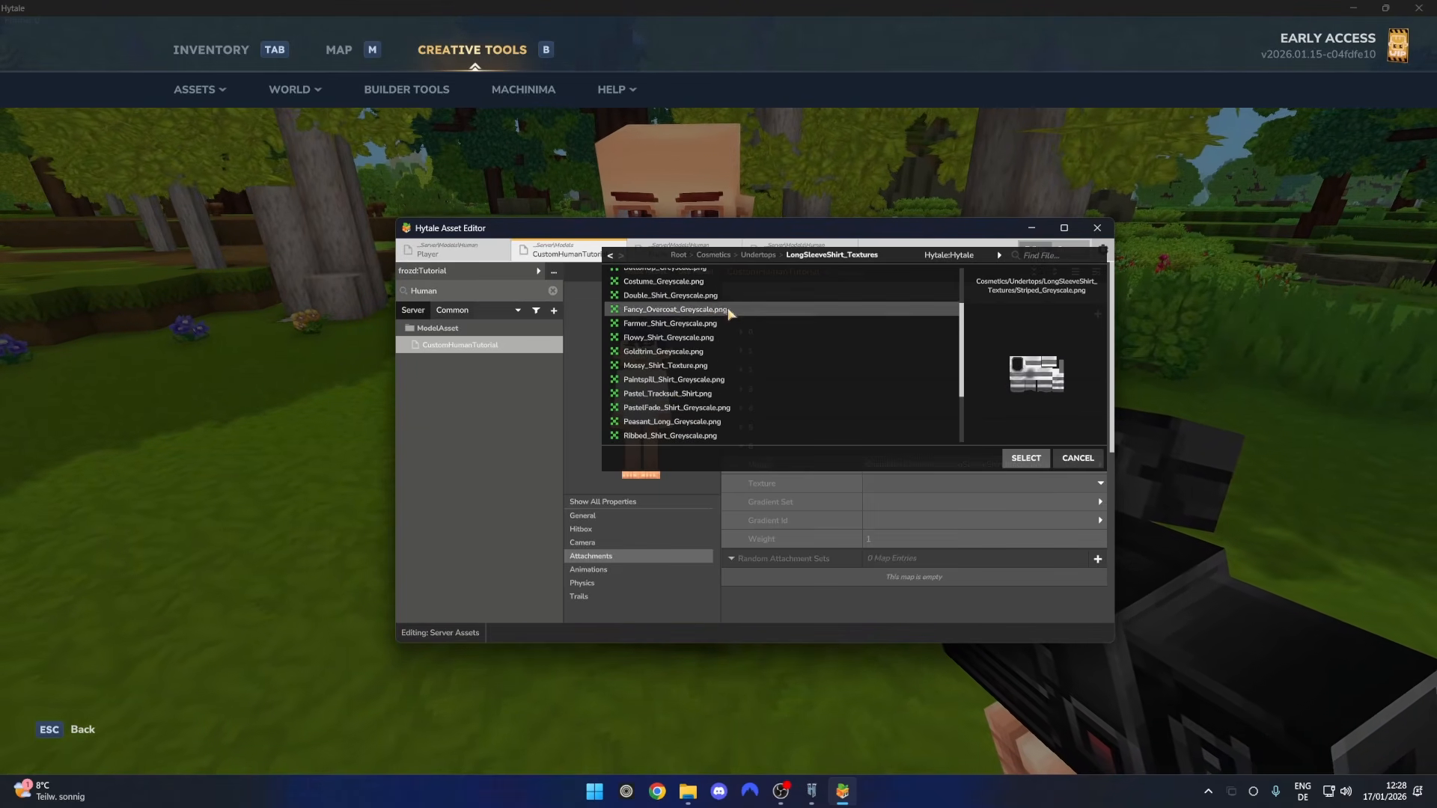
pyautogui.click(687, 298)
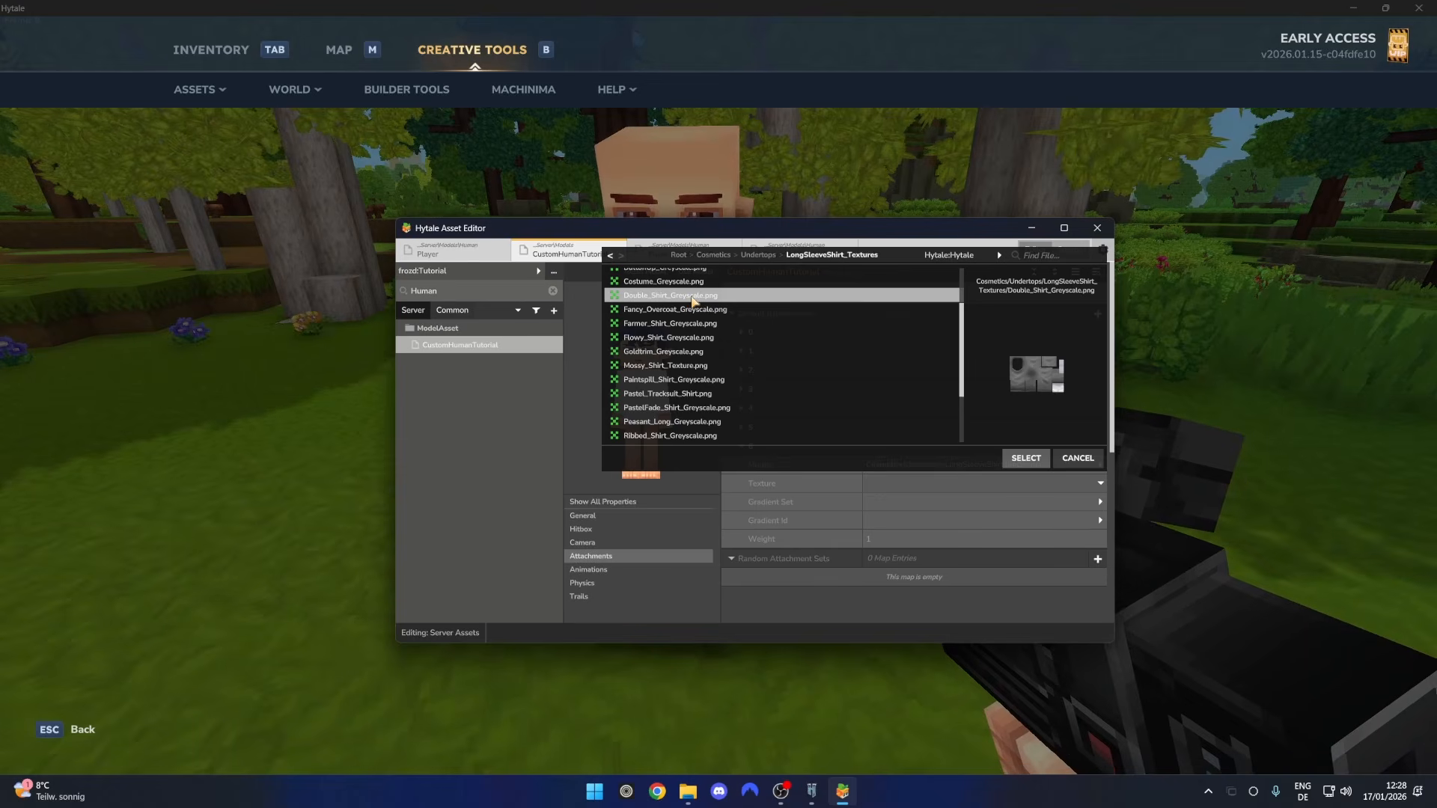
pyautogui.click(1026, 458)
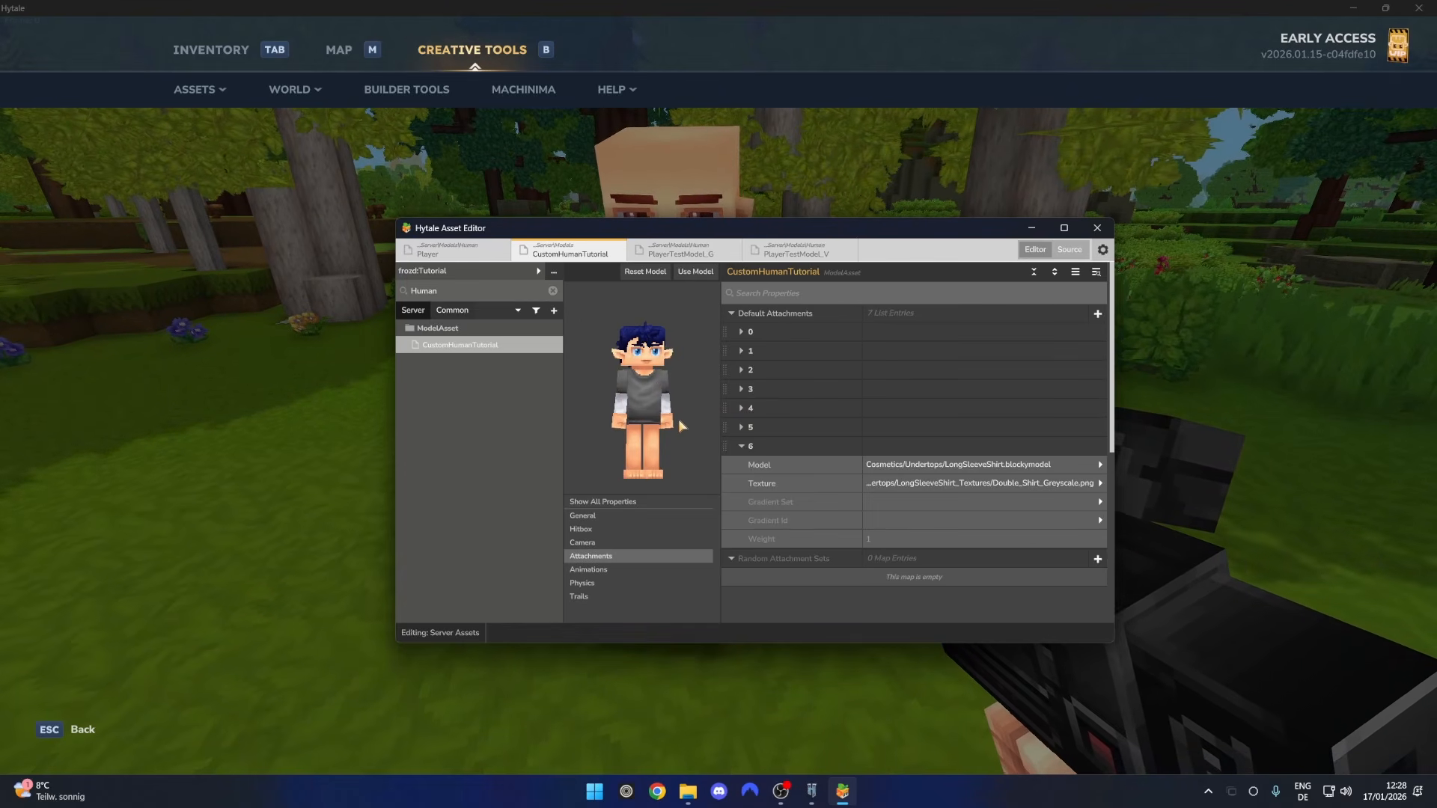
# Set the shirt attachment's Gradient Set to Colored_Cotton and locate its entry near the end of the model's source code
pyautogui.click(931, 498)
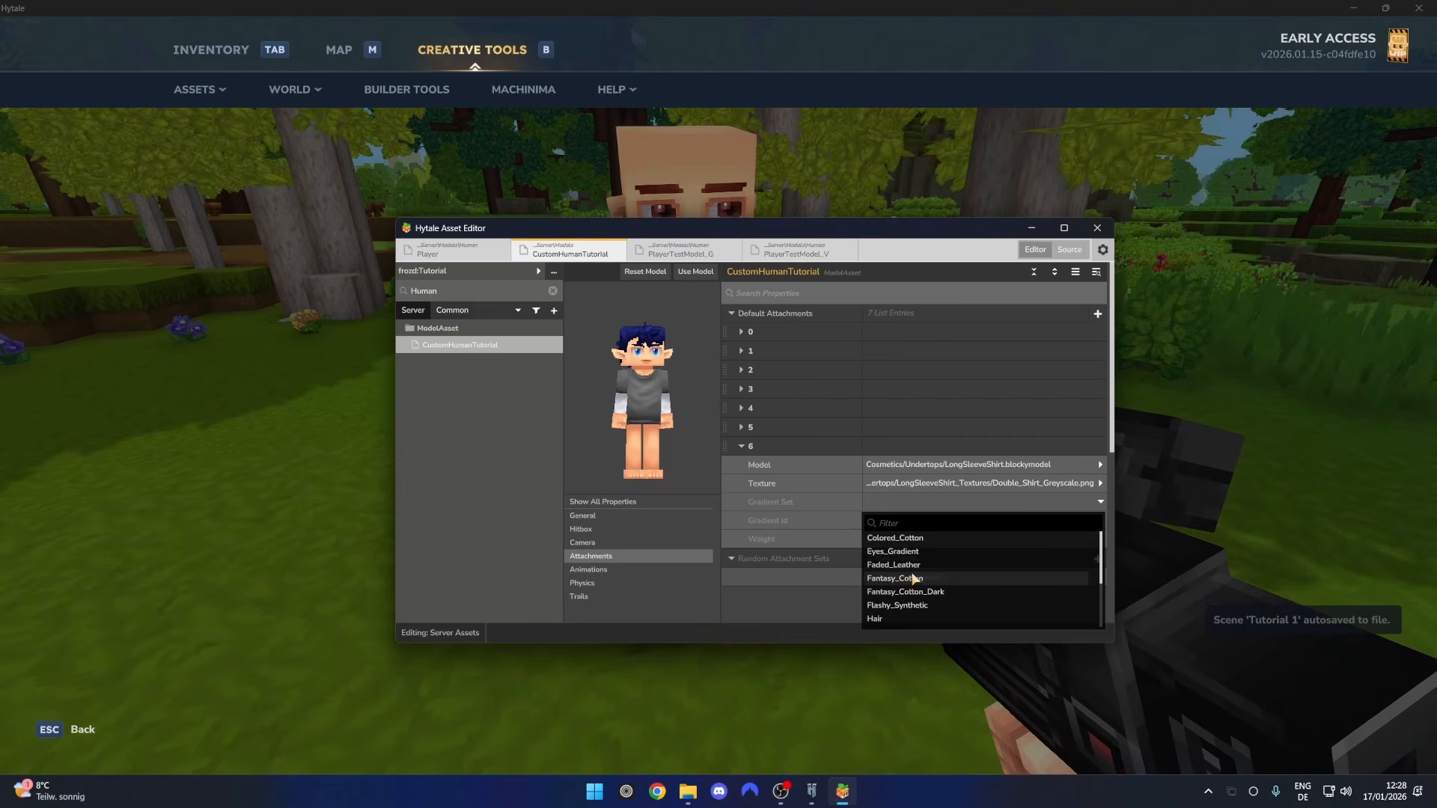
pyautogui.click(913, 539)
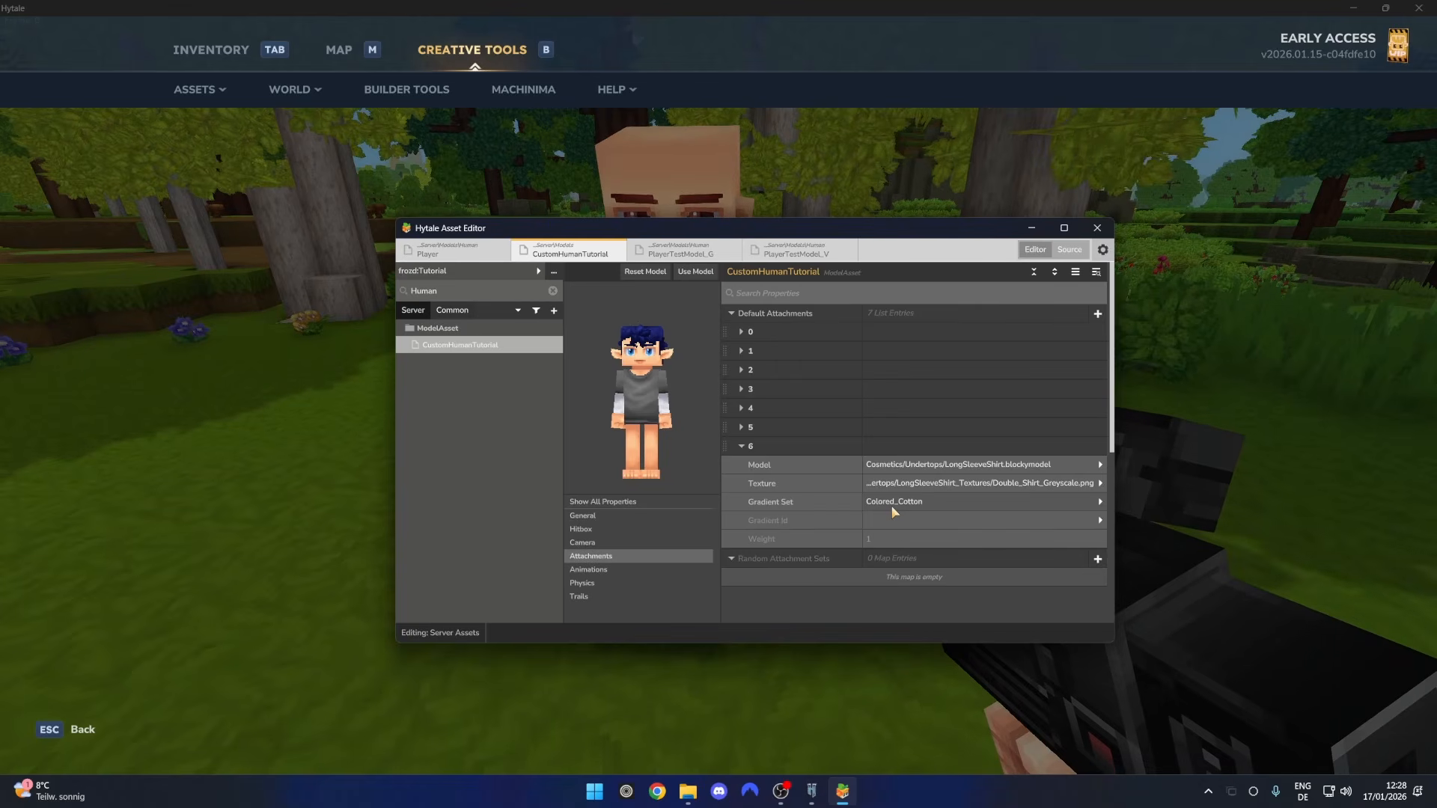
pyautogui.click(1069, 249)
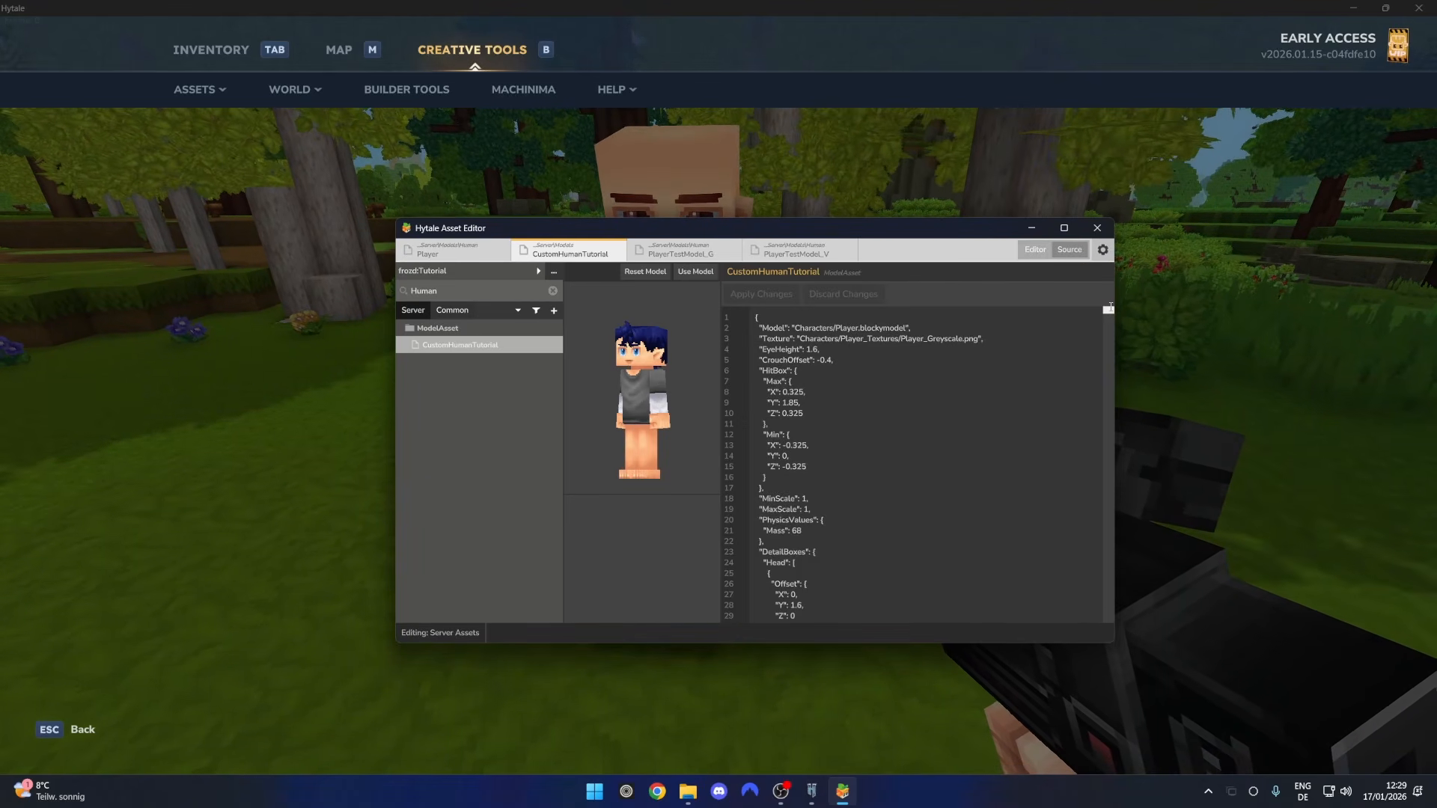
pyautogui.moveTo(1107, 309); pyautogui.dragTo(1109, 618)
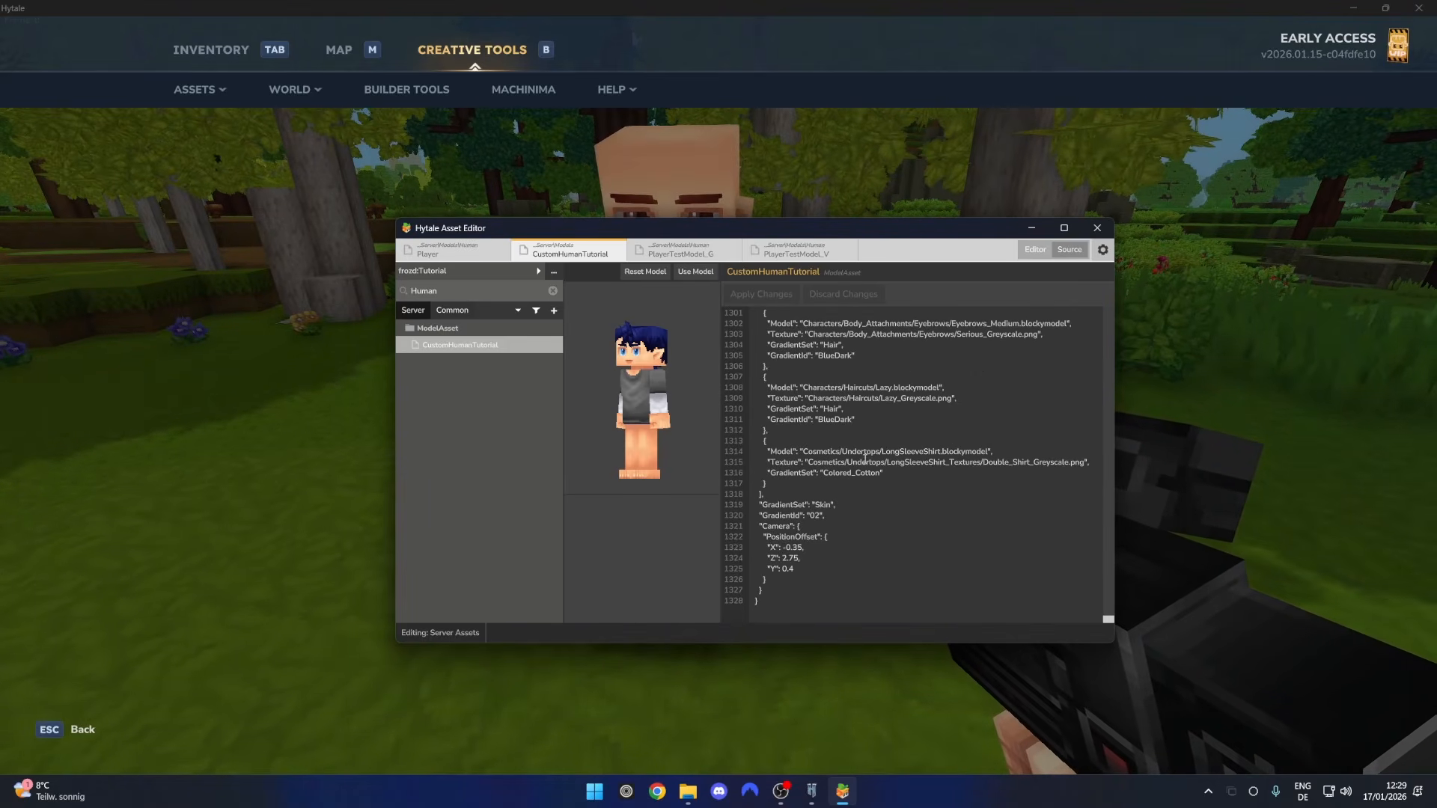
pyautogui.moveTo(882, 452); pyautogui.dragTo(942, 463)
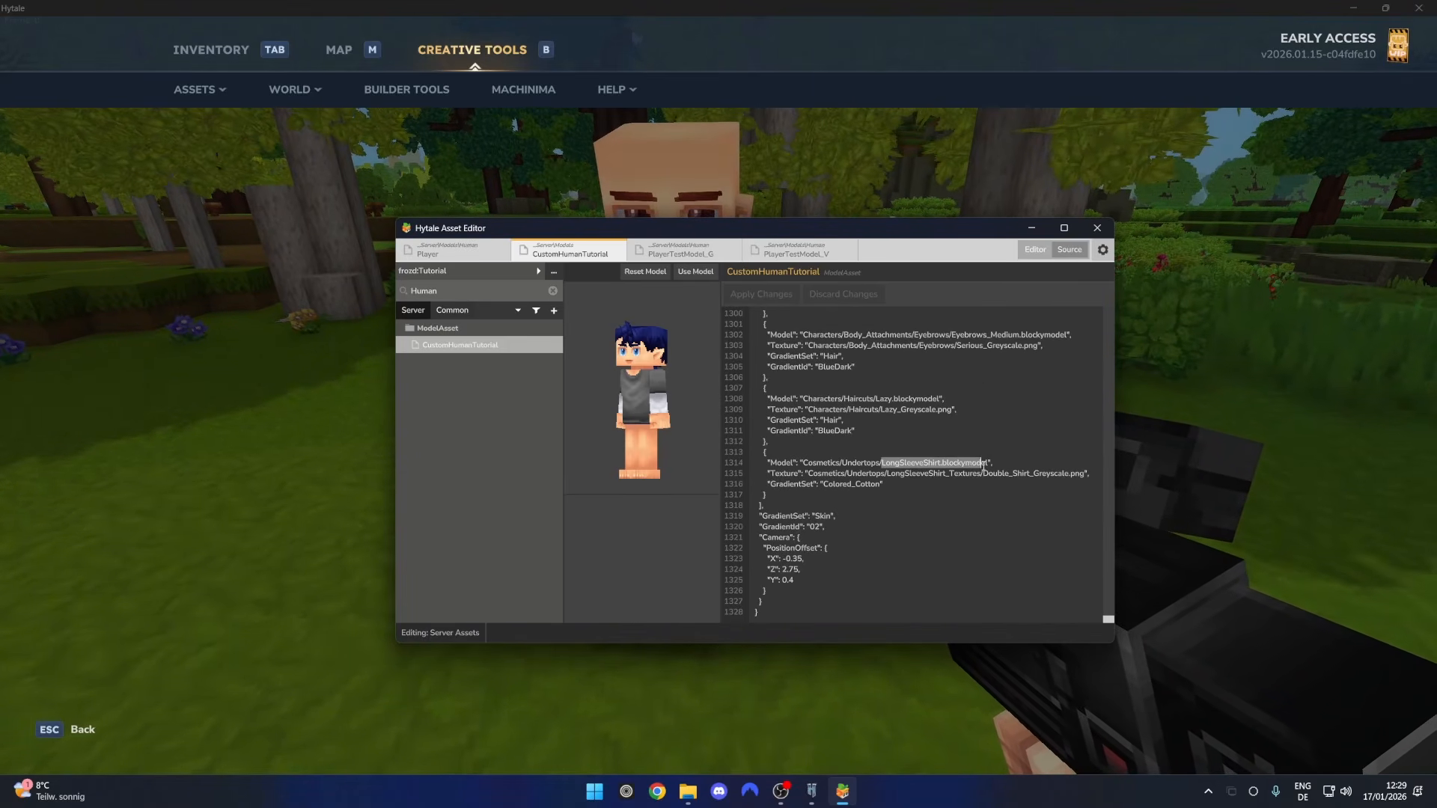
pyautogui.click(801, 483)
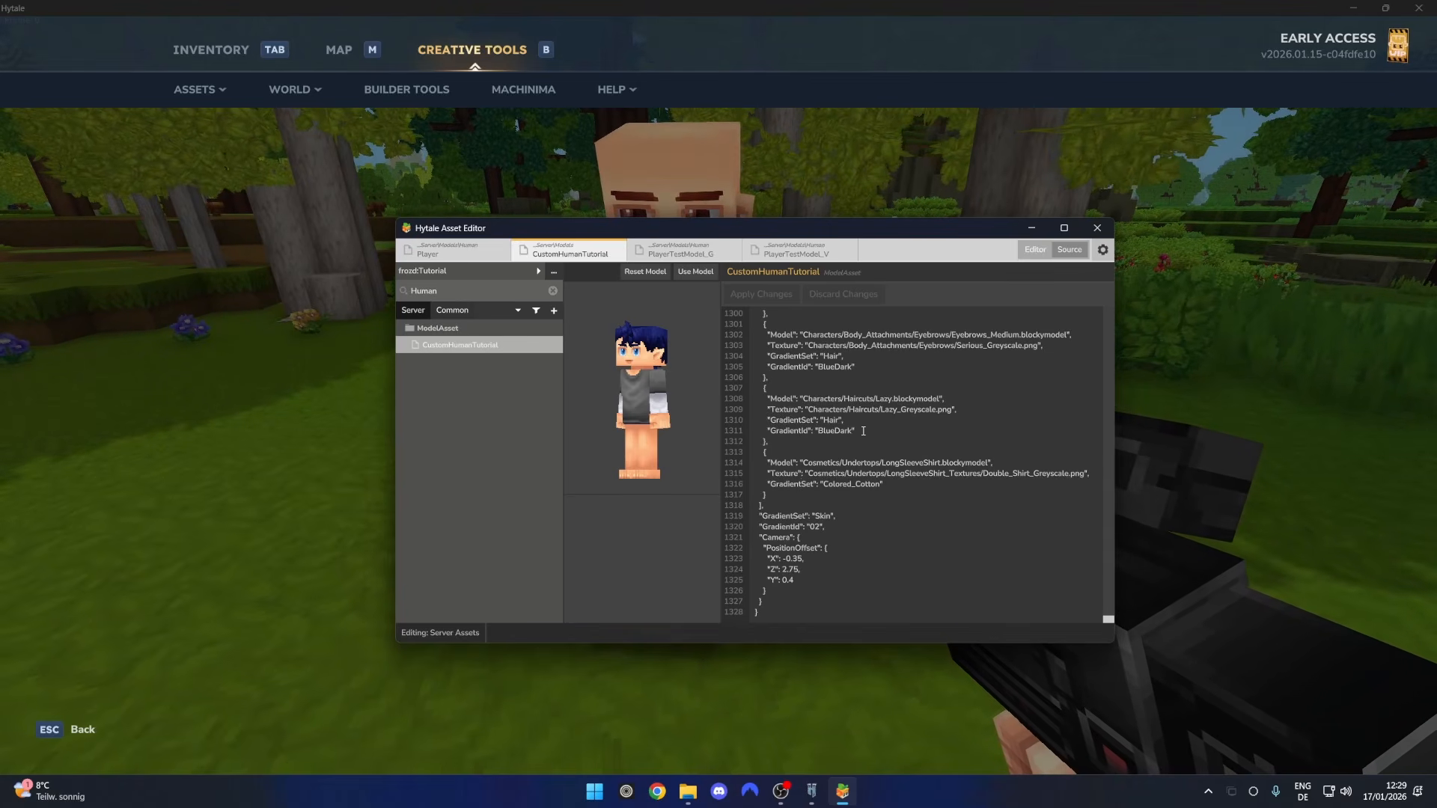
# Add the line "GradientId": "BlueDark" below the shirt entry's GradientSet in the source and apply the changes
pyautogui.click(896, 484)
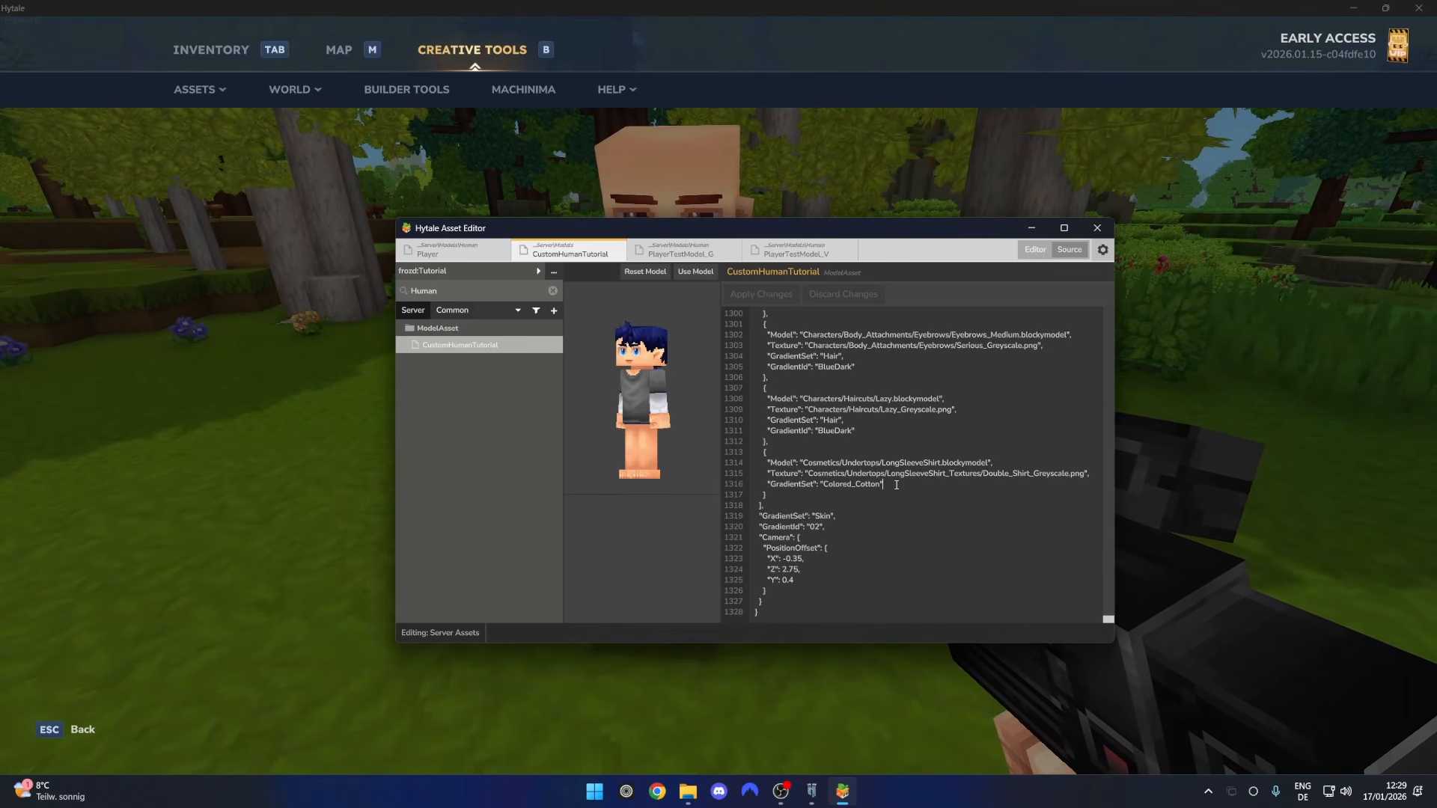
pyautogui.write(',')
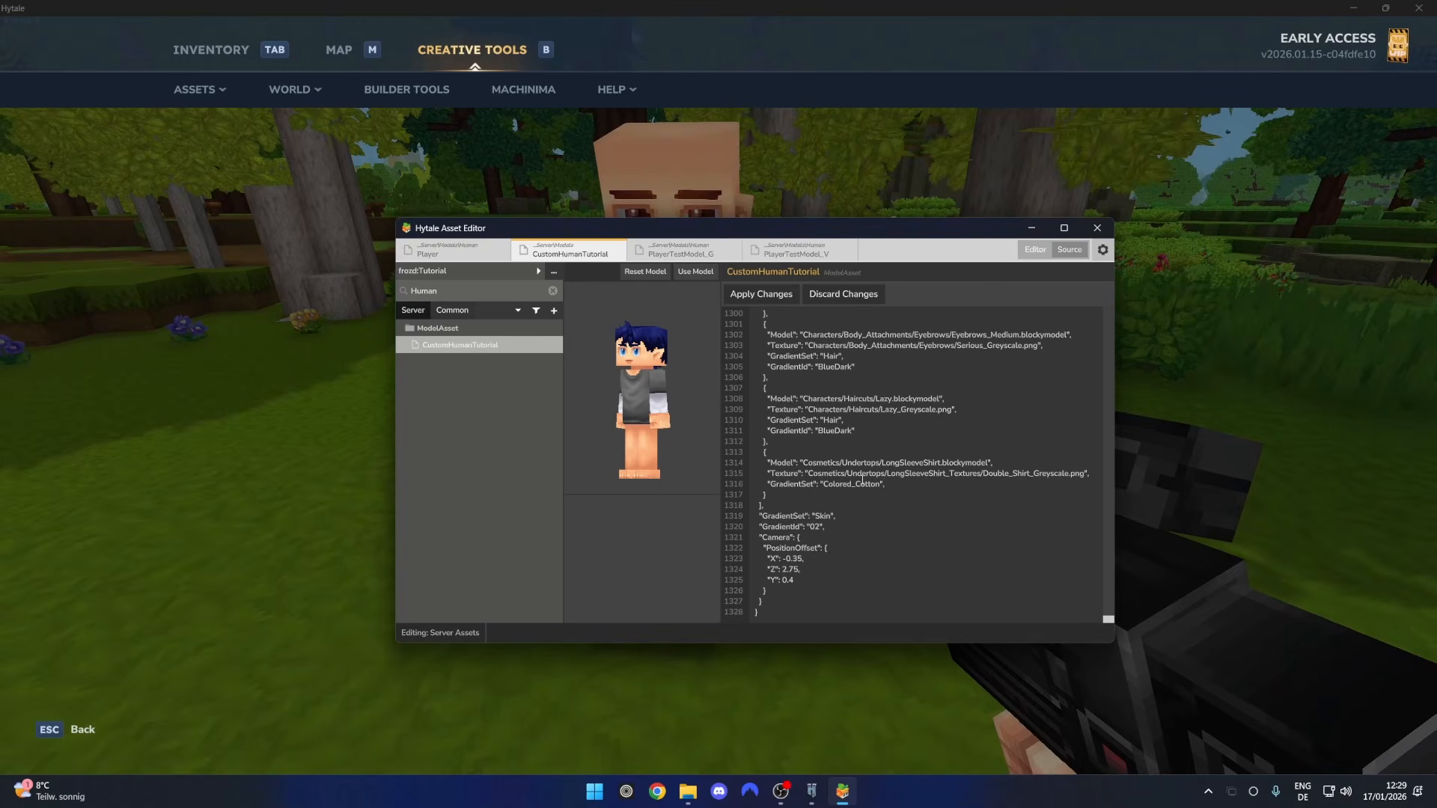
pyautogui.press('Return')
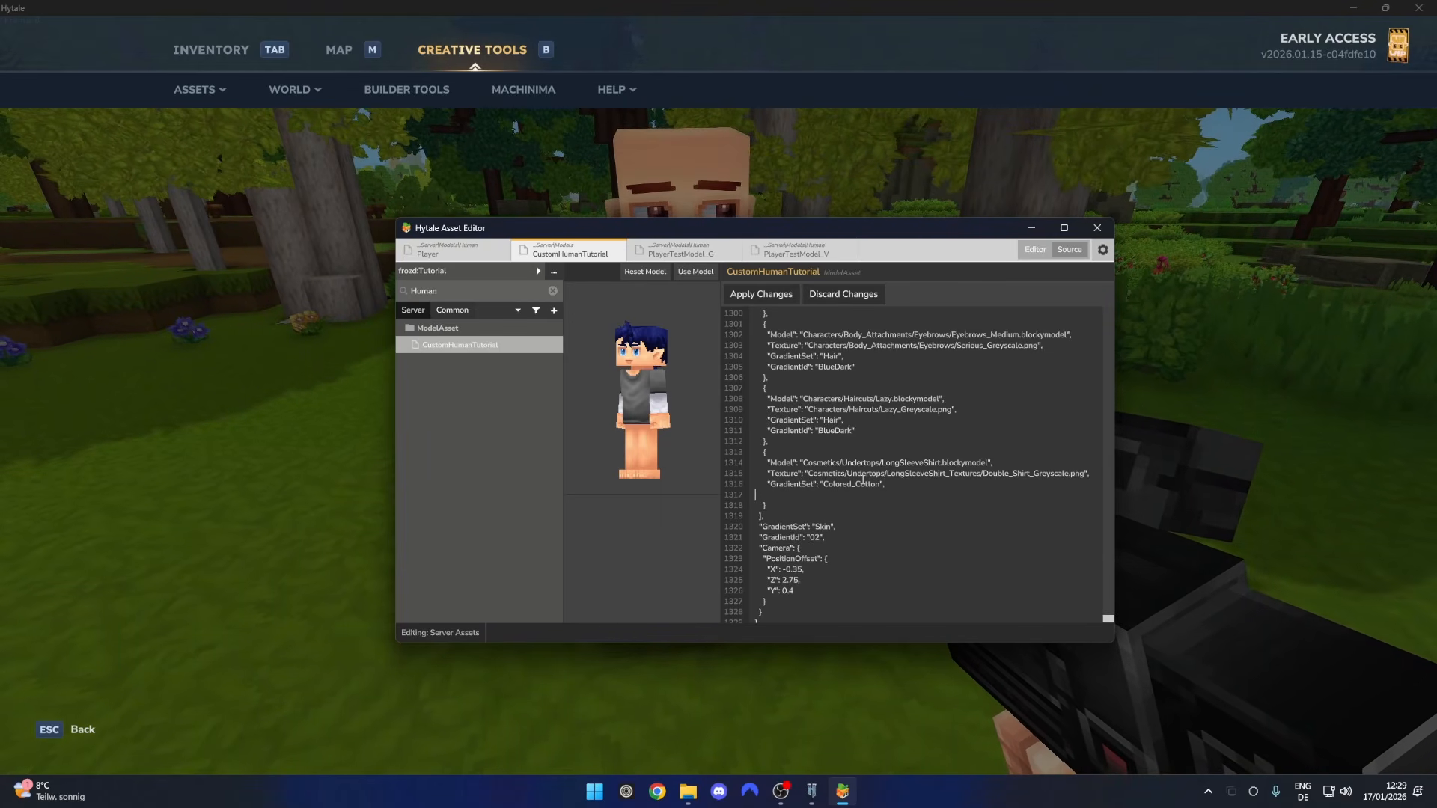
pyautogui.moveTo(855, 431); pyautogui.dragTo(751, 431)
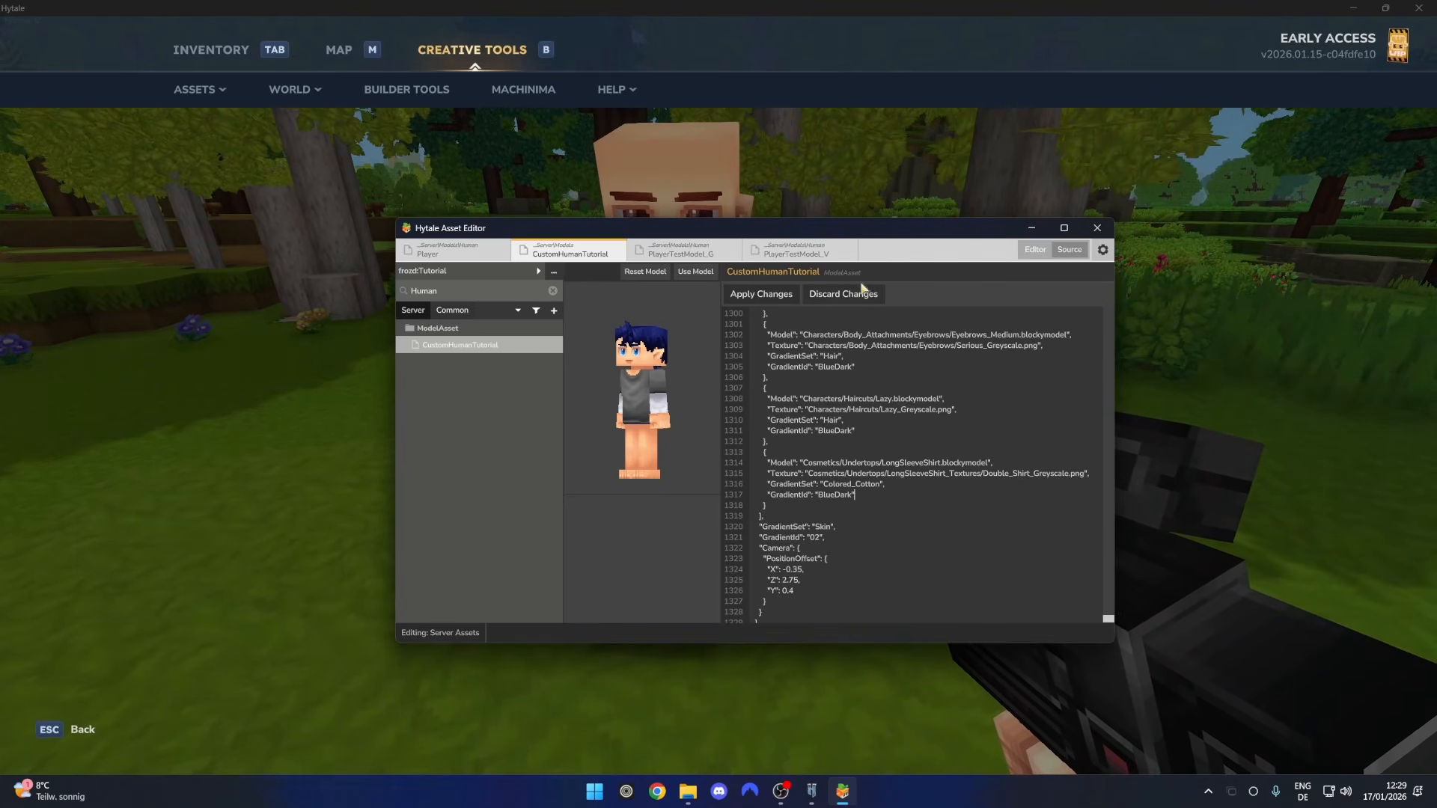
pyautogui.click(740, 294)
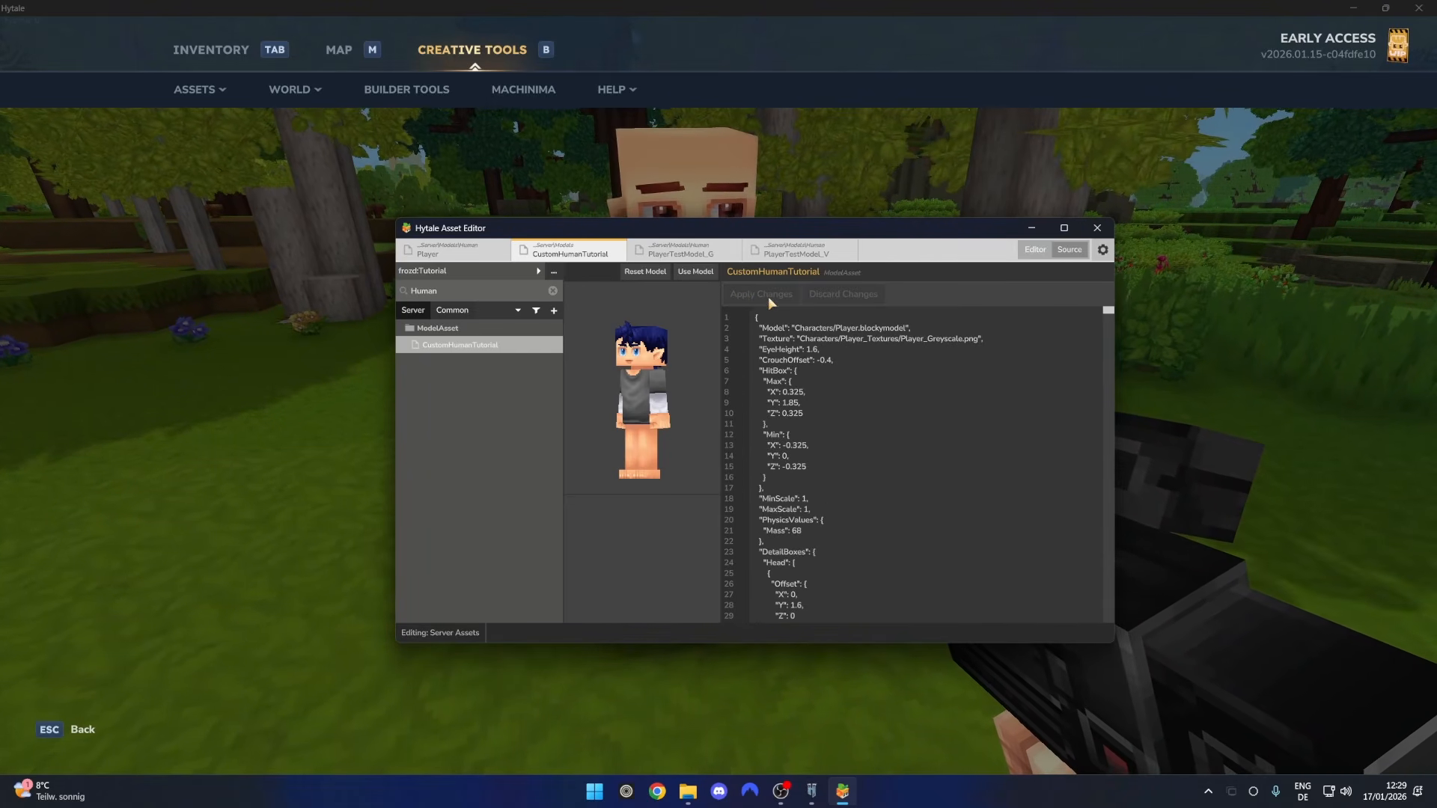
# Return to the property editor and change the shirt attachment's Gradient Id, trying Blue before settling on Cream
pyautogui.click(1034, 250)
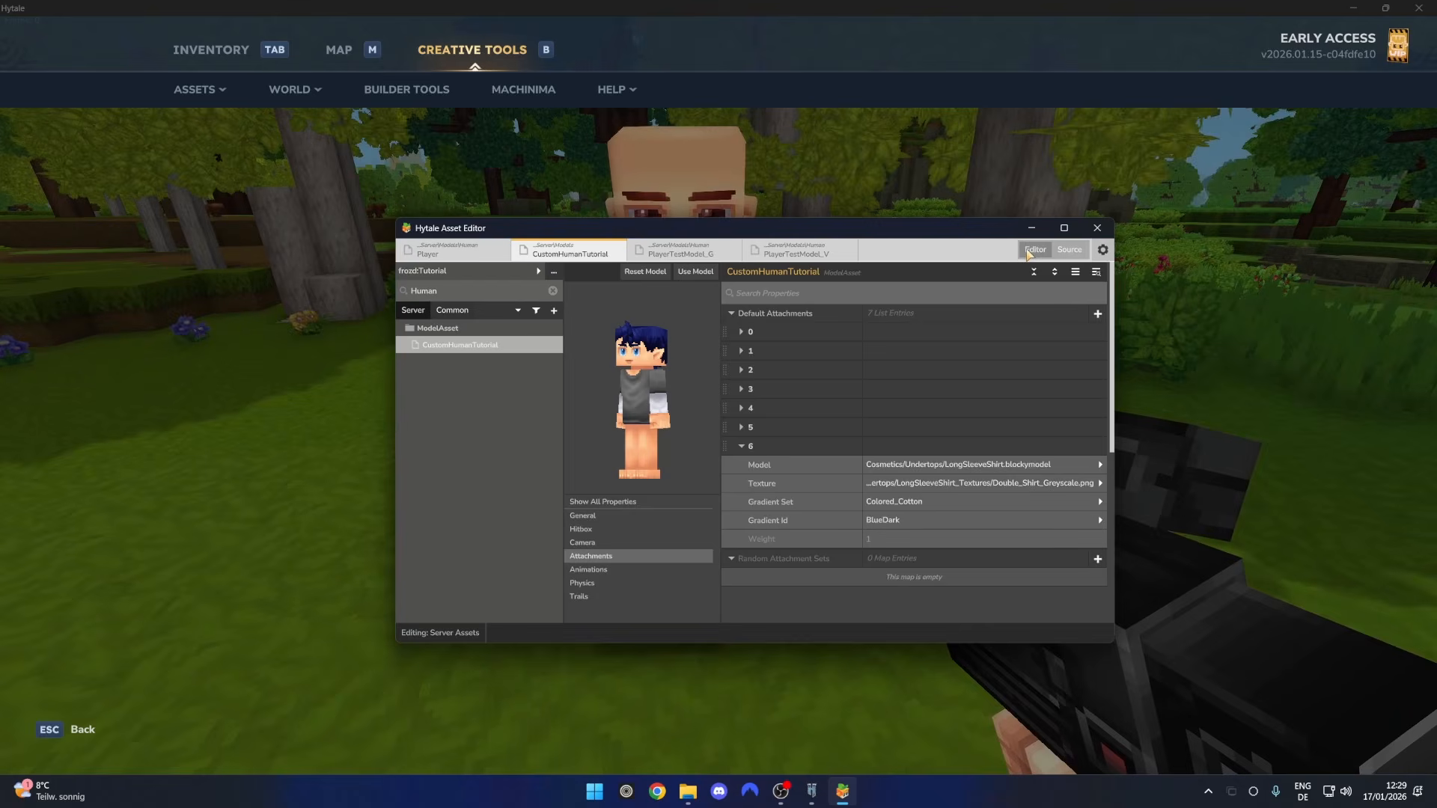
pyautogui.moveTo(665, 449); pyautogui.dragTo(828, 474)
pyautogui.click(900, 520)
pyautogui.click(891, 433)
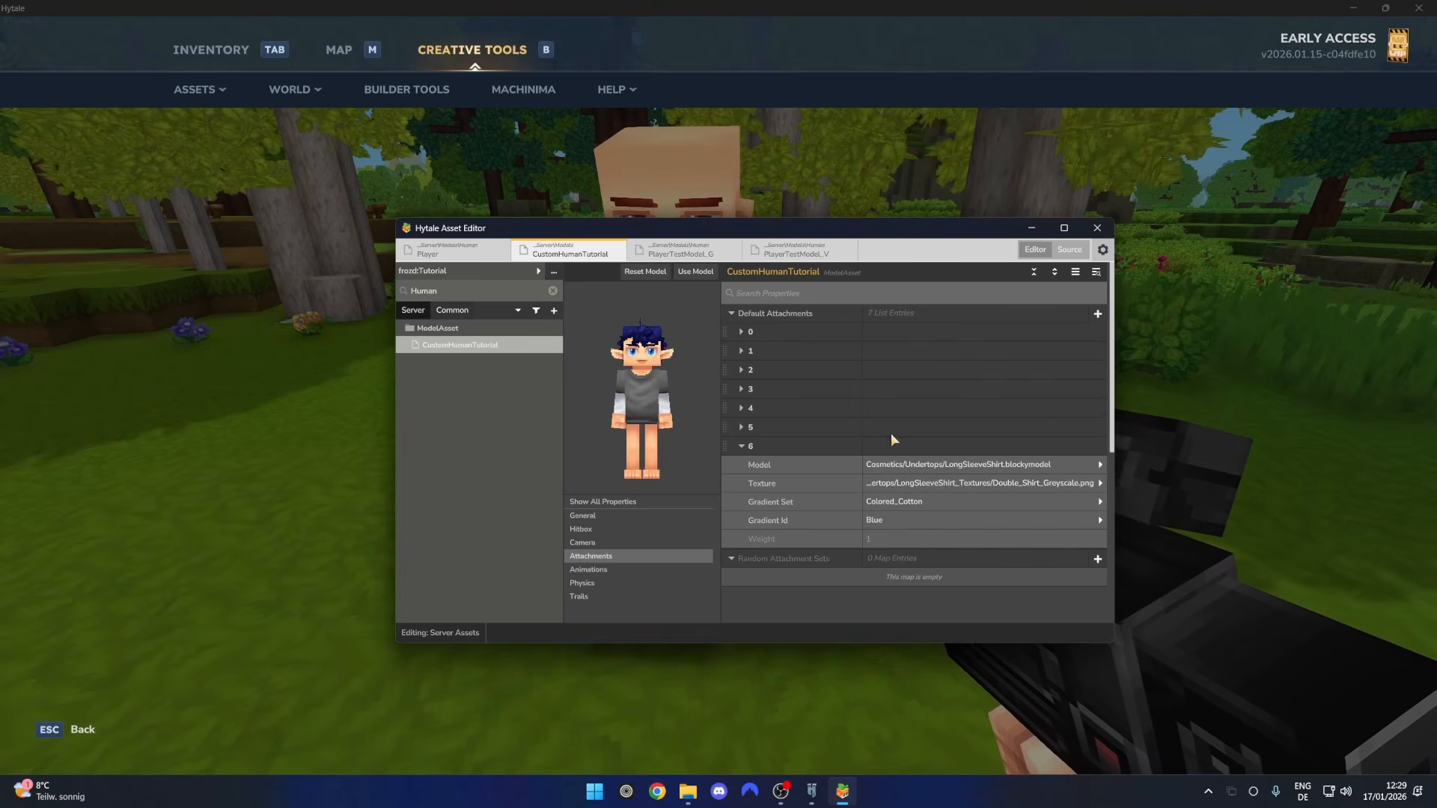
pyautogui.click(887, 520)
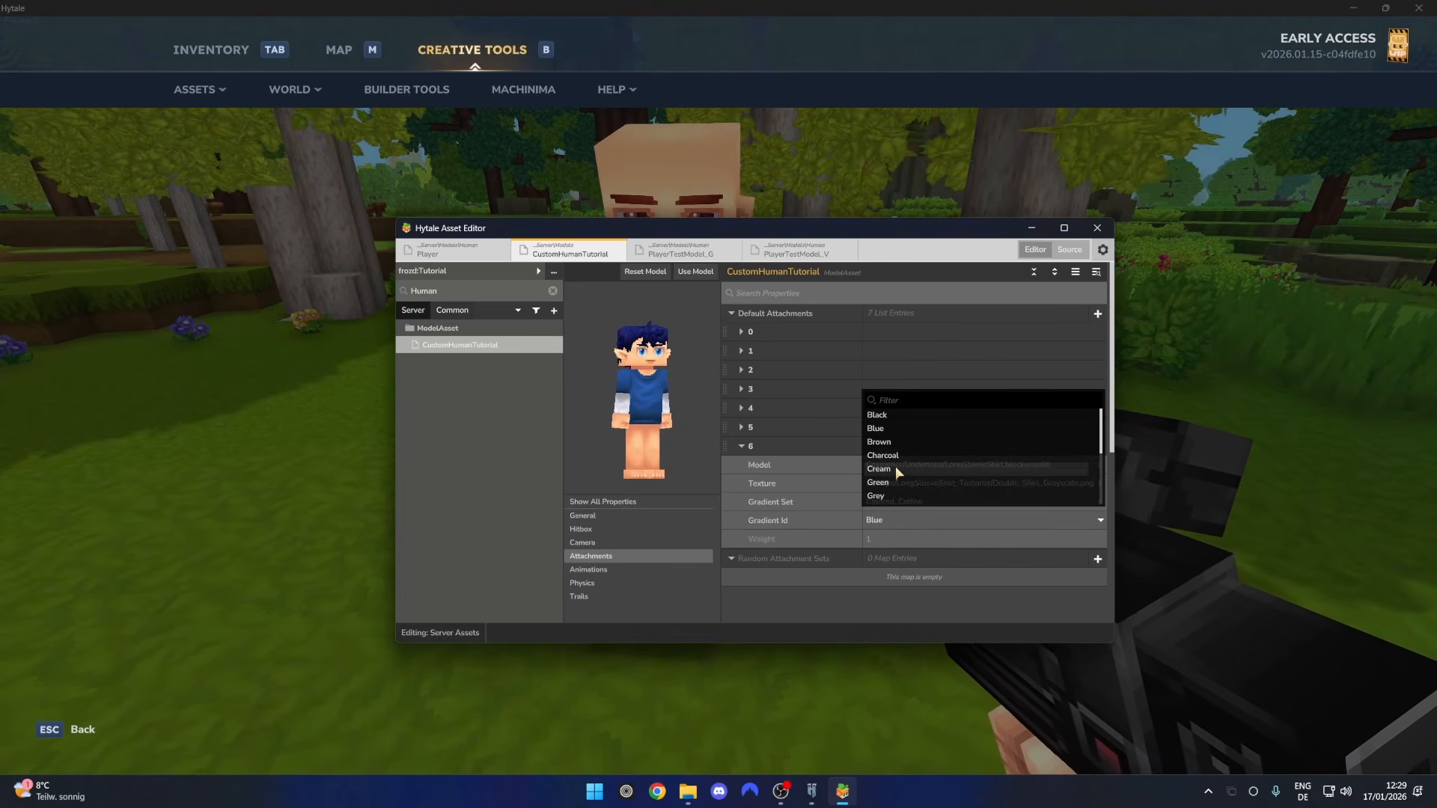
pyautogui.click(892, 468)
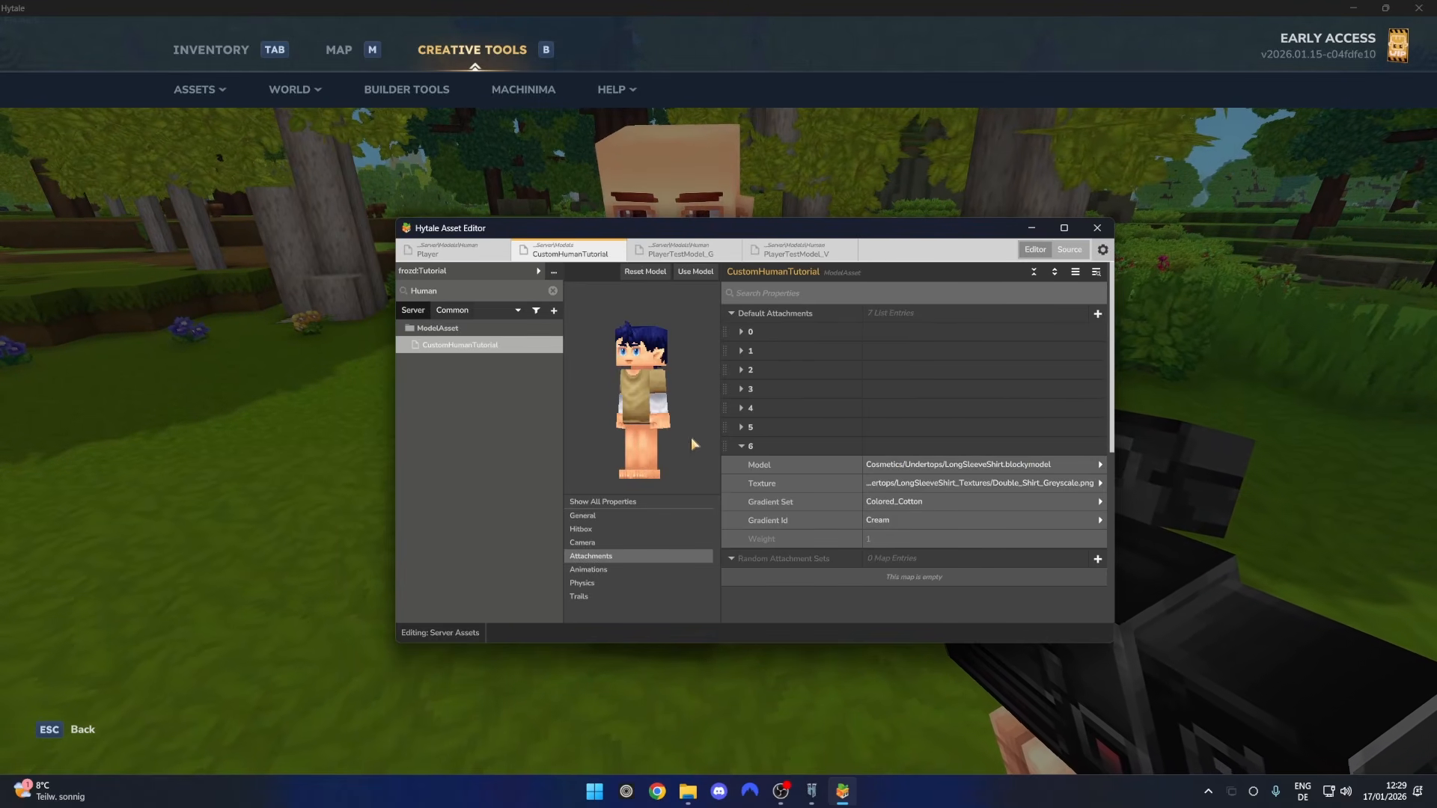
# Collapse the shirt attachment, then add another default attachment and expand its properties
pyautogui.click(741, 447)
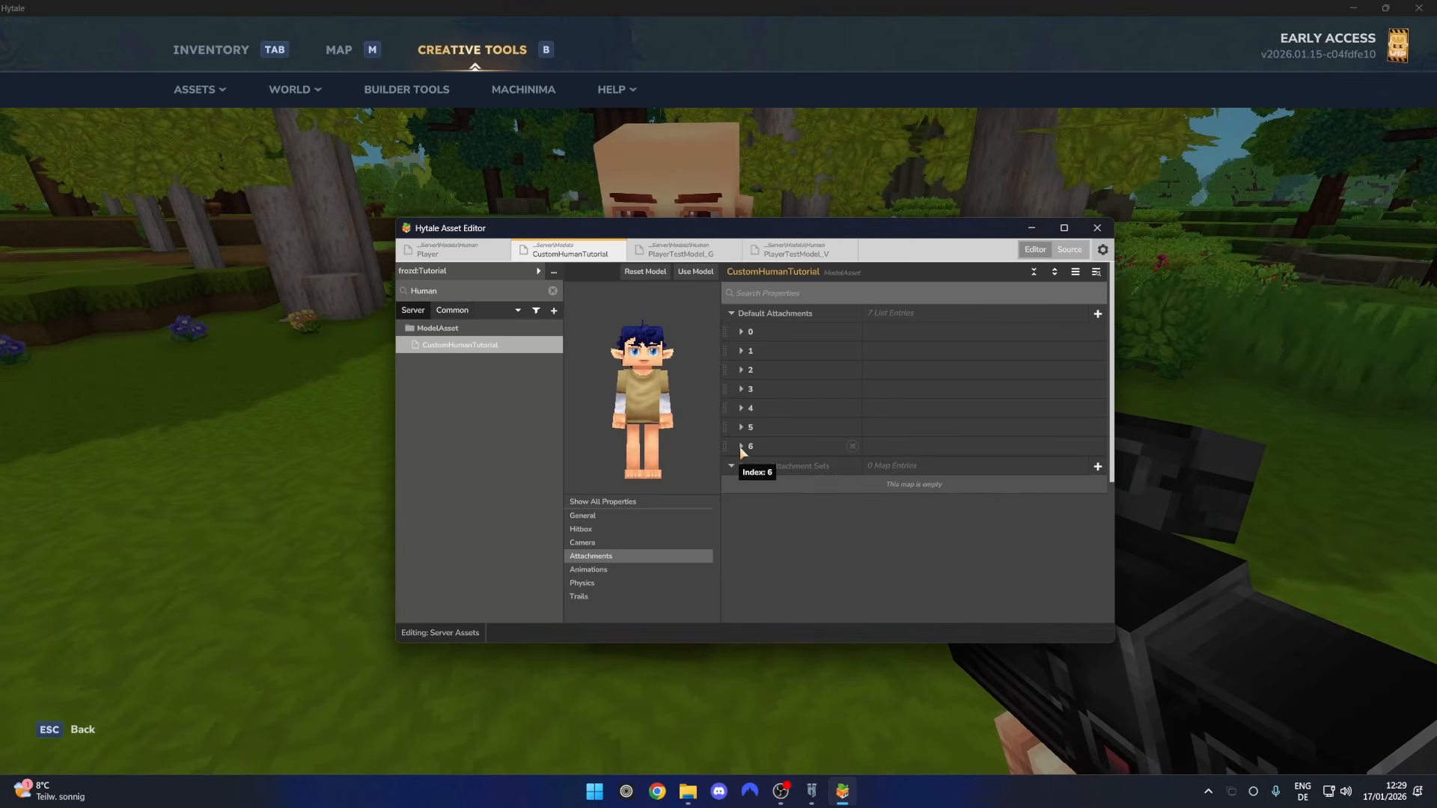
pyautogui.click(1098, 314)
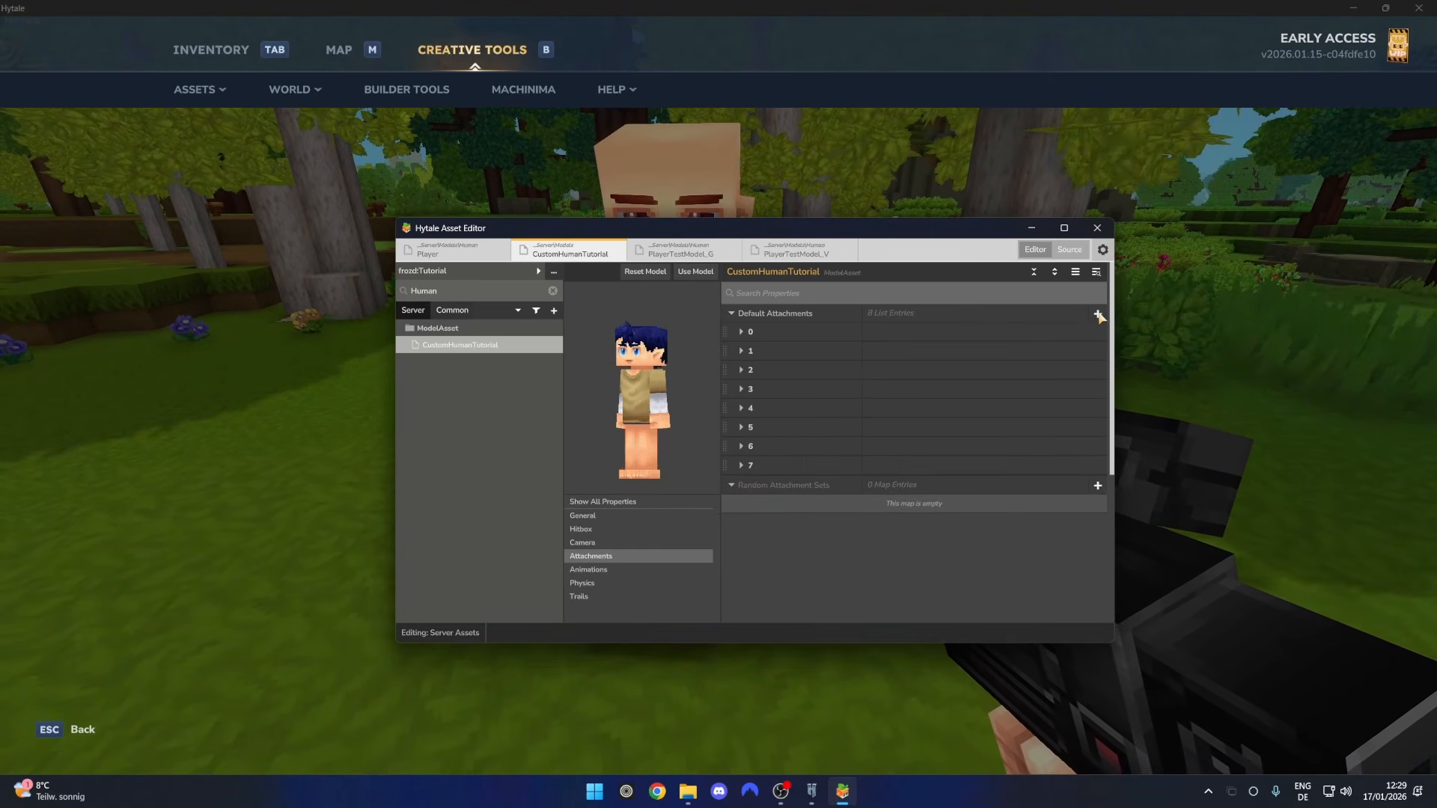
pyautogui.click(741, 465)
# Set the new attachment's model to Cosmetics/Pants/LeatherPant.blockymodel from the Hytale:Hytale pack
pyautogui.click(943, 483)
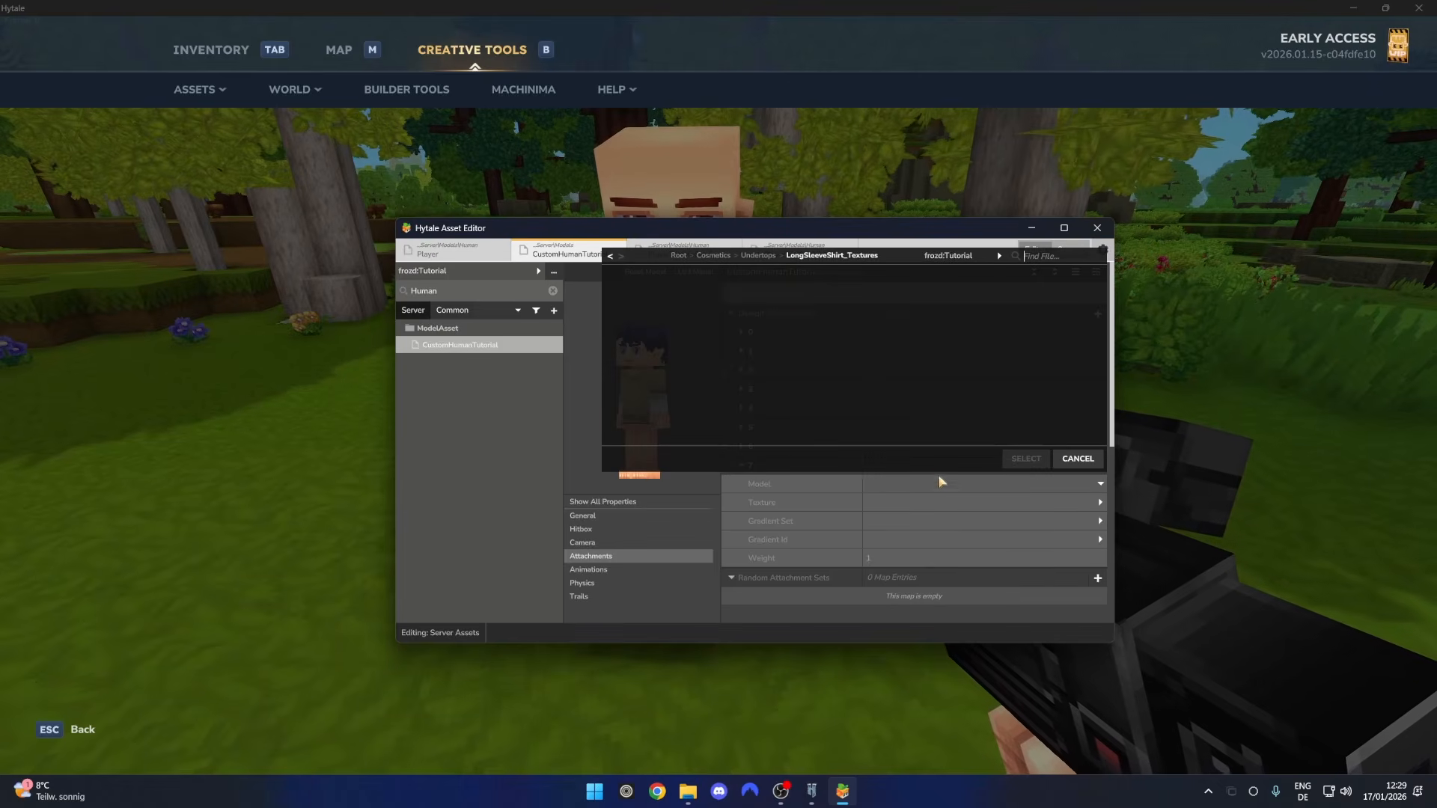
pyautogui.click(999, 256)
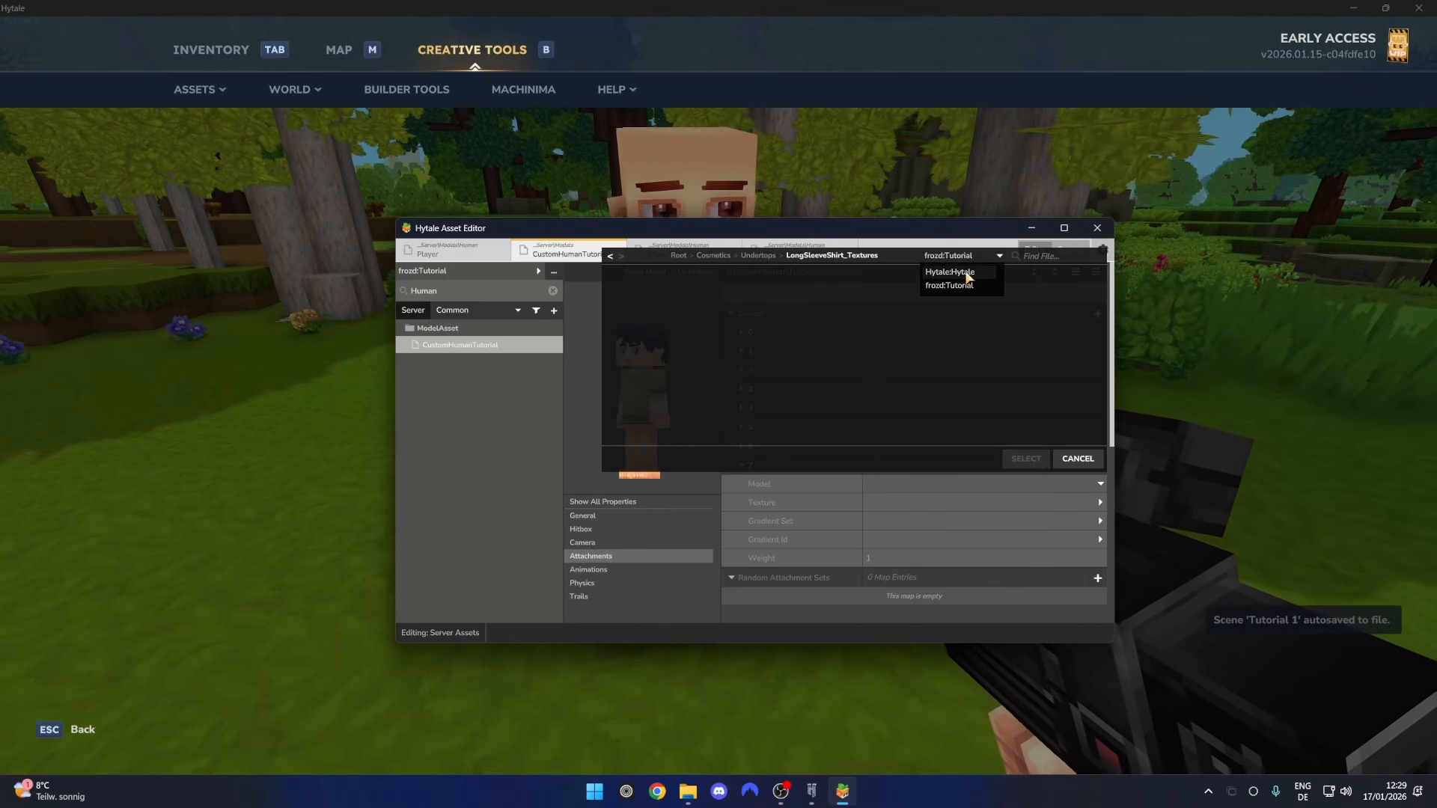
pyautogui.click(968, 275)
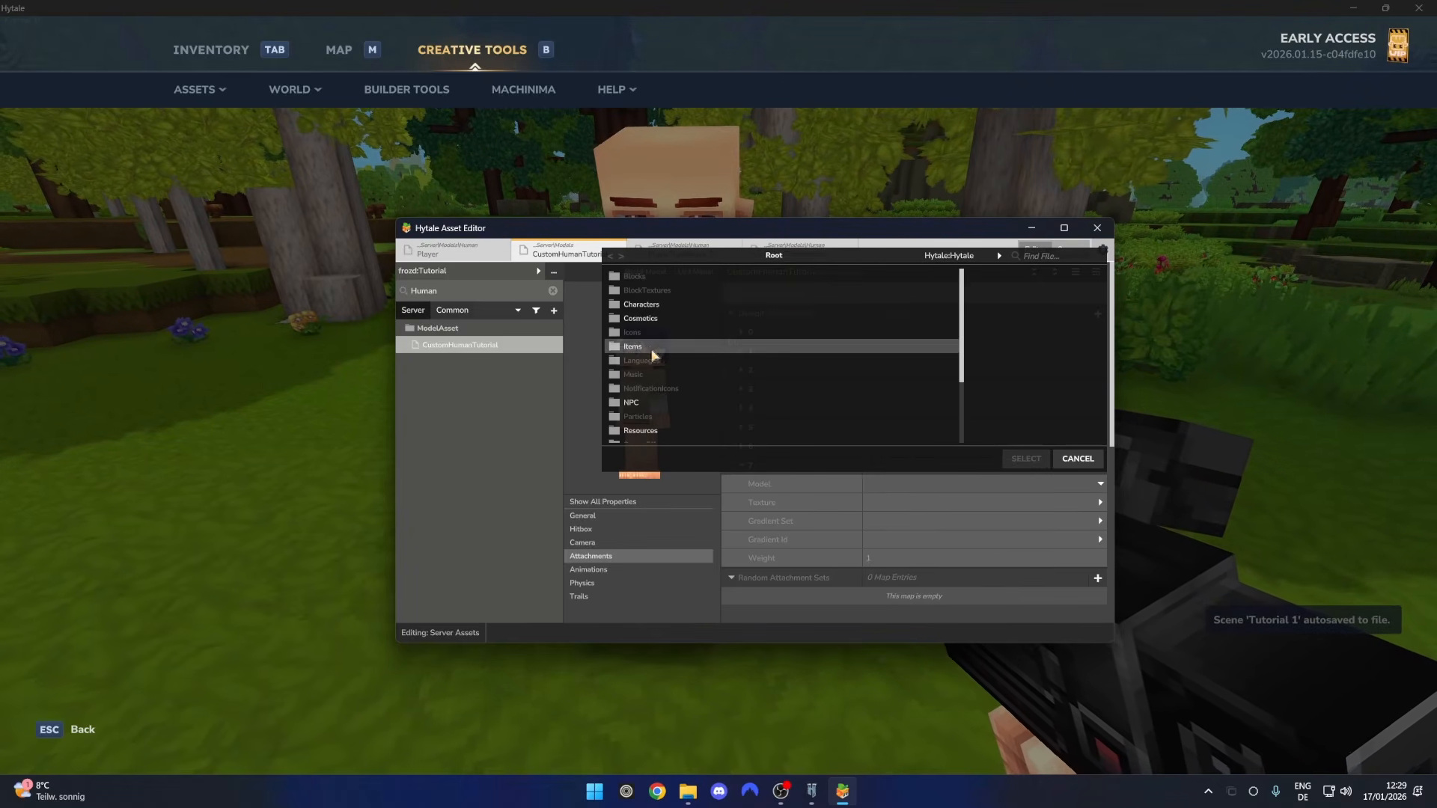
pyautogui.doubleClick(680, 320)
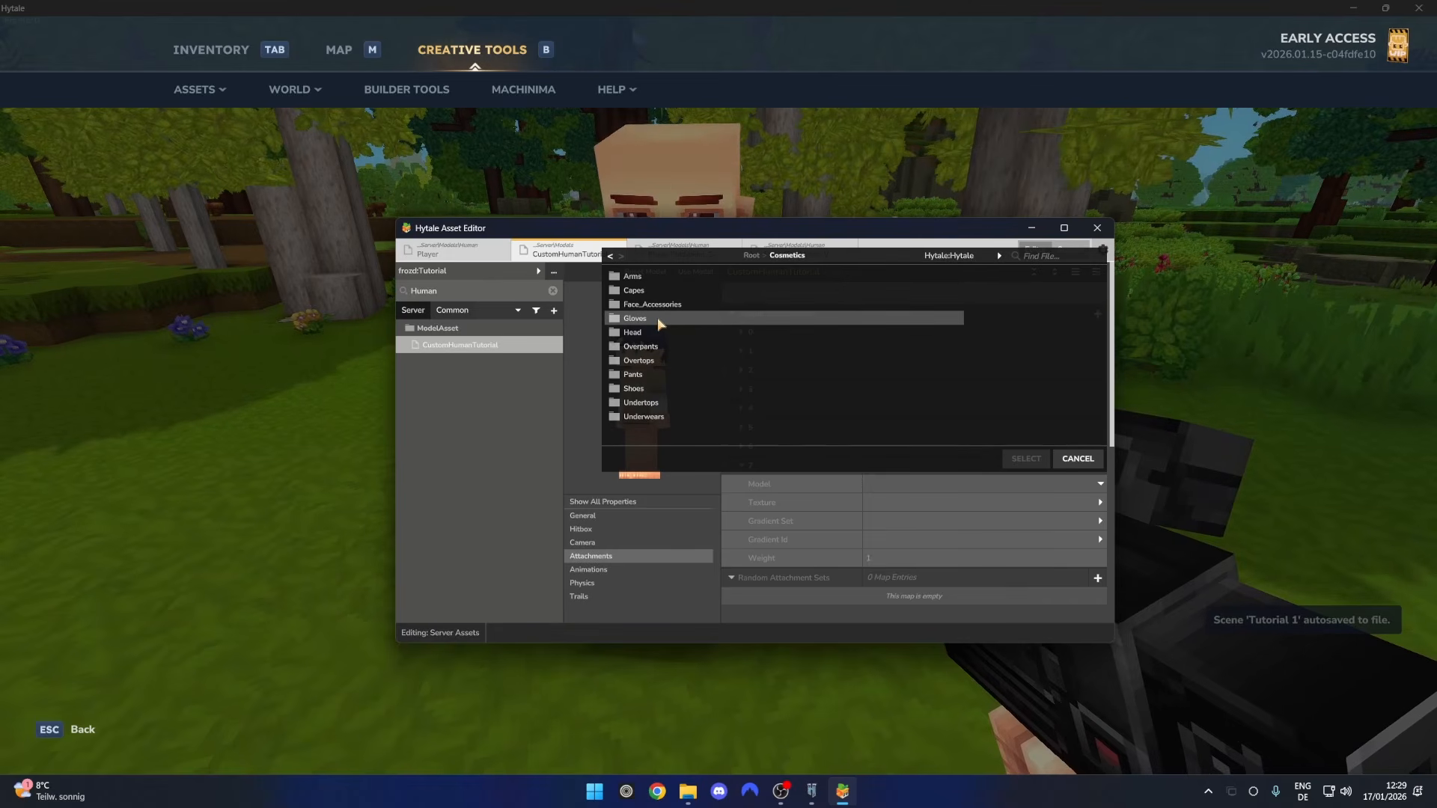
pyautogui.doubleClick(657, 374)
pyautogui.scroll(-5, 666, 337)
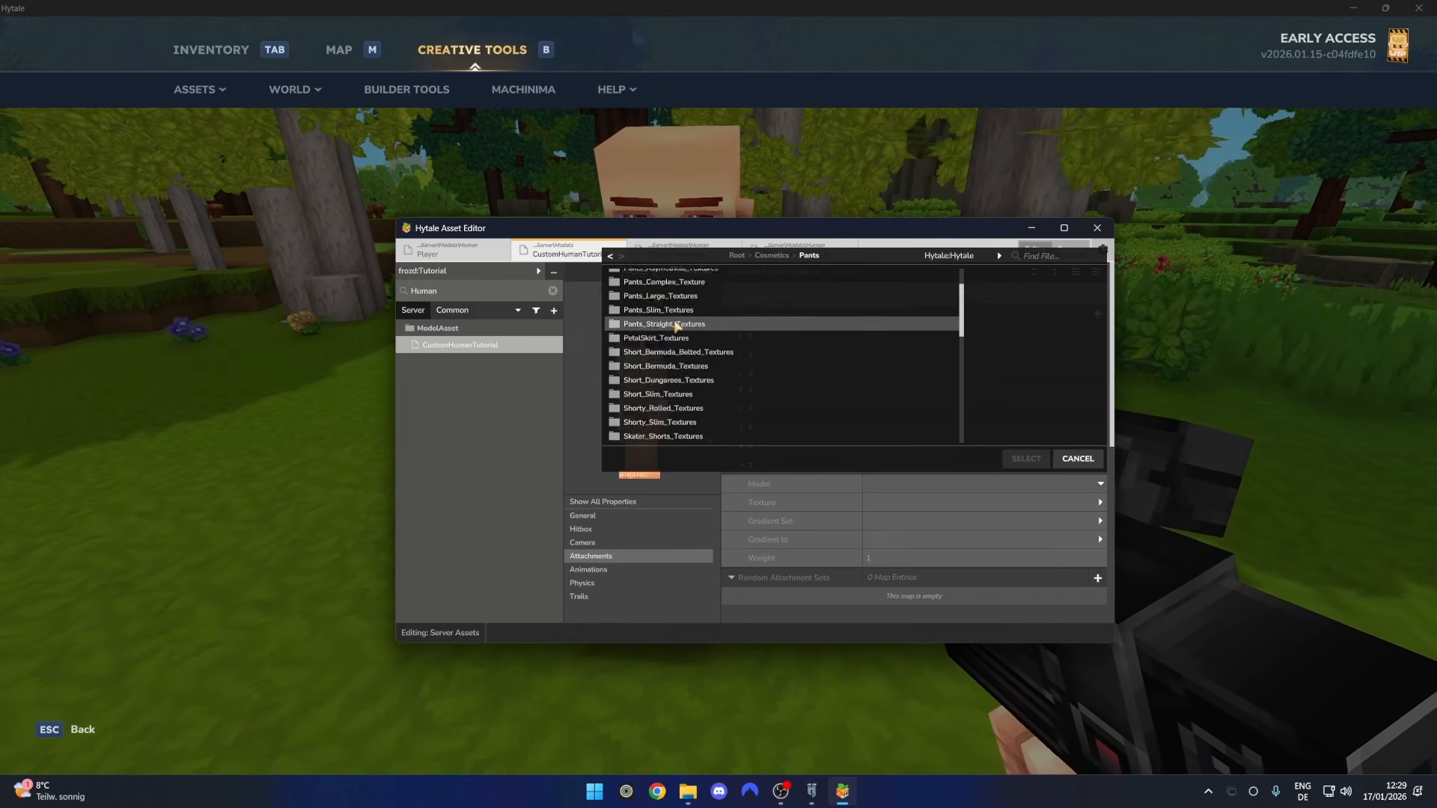
pyautogui.click(651, 376)
pyautogui.click(659, 362)
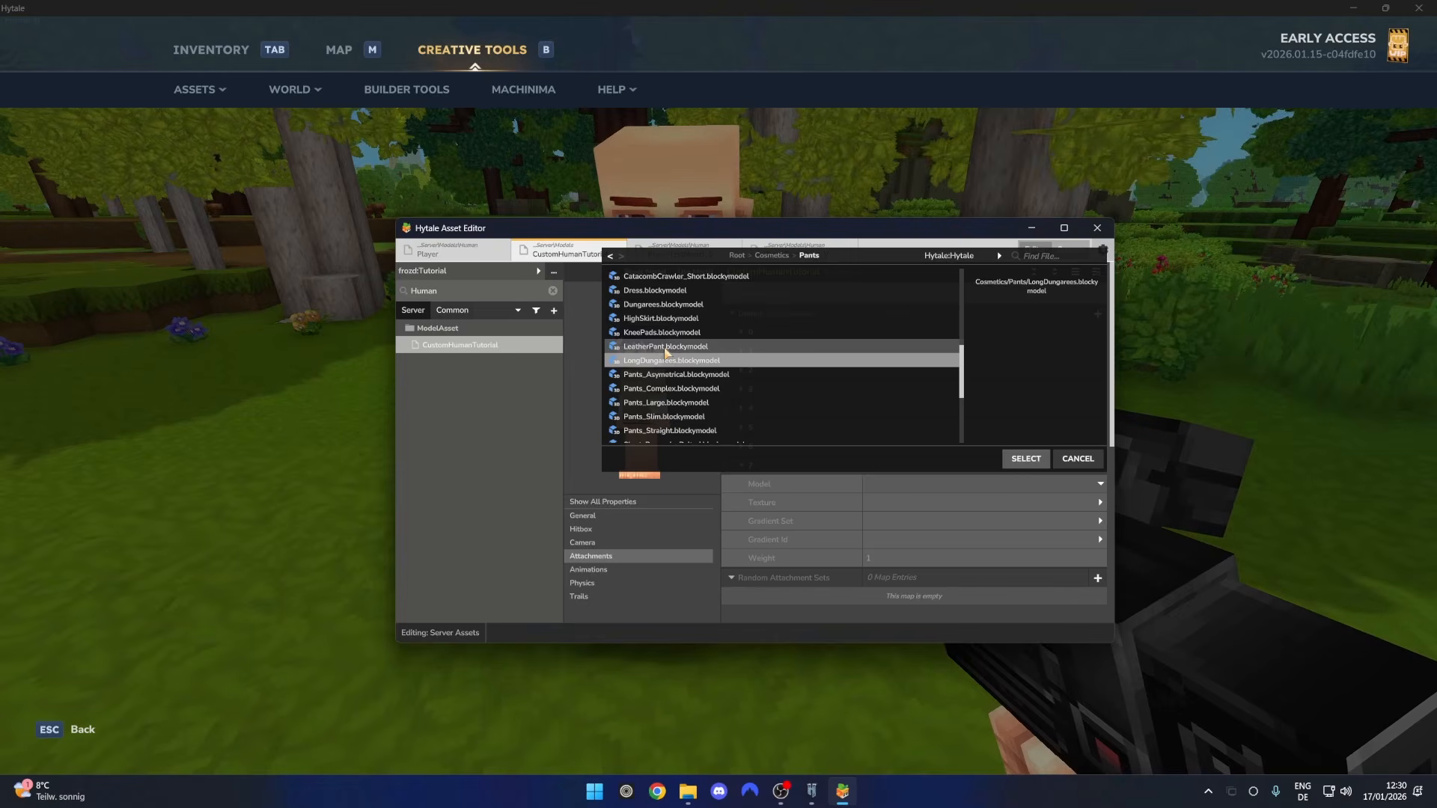
pyautogui.doubleClick(666, 346)
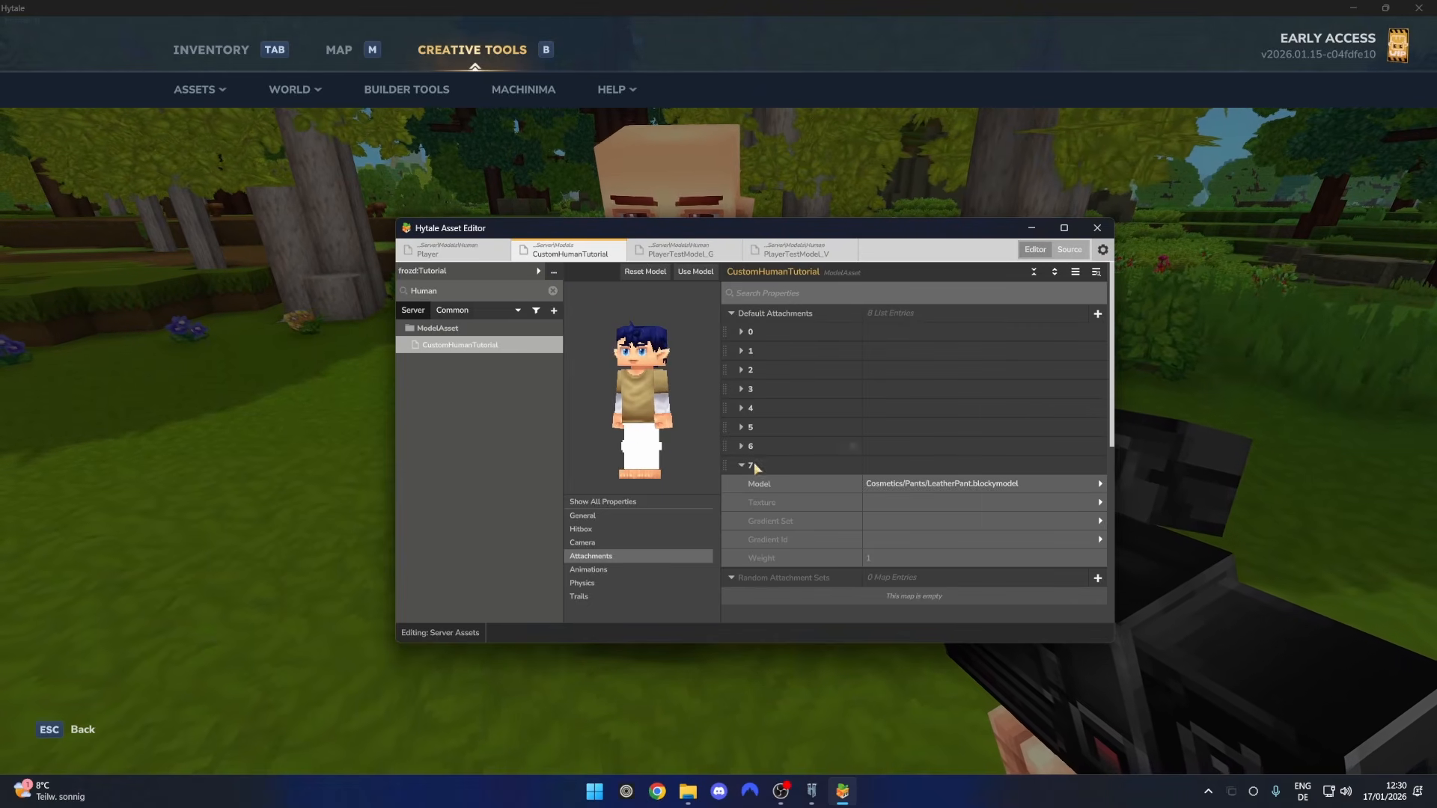
# Set the pants attachment's texture to Cosmetics/Pants/LeatherPant_Texture.png from the Hytale:Hytale pack
pyautogui.click(905, 511)
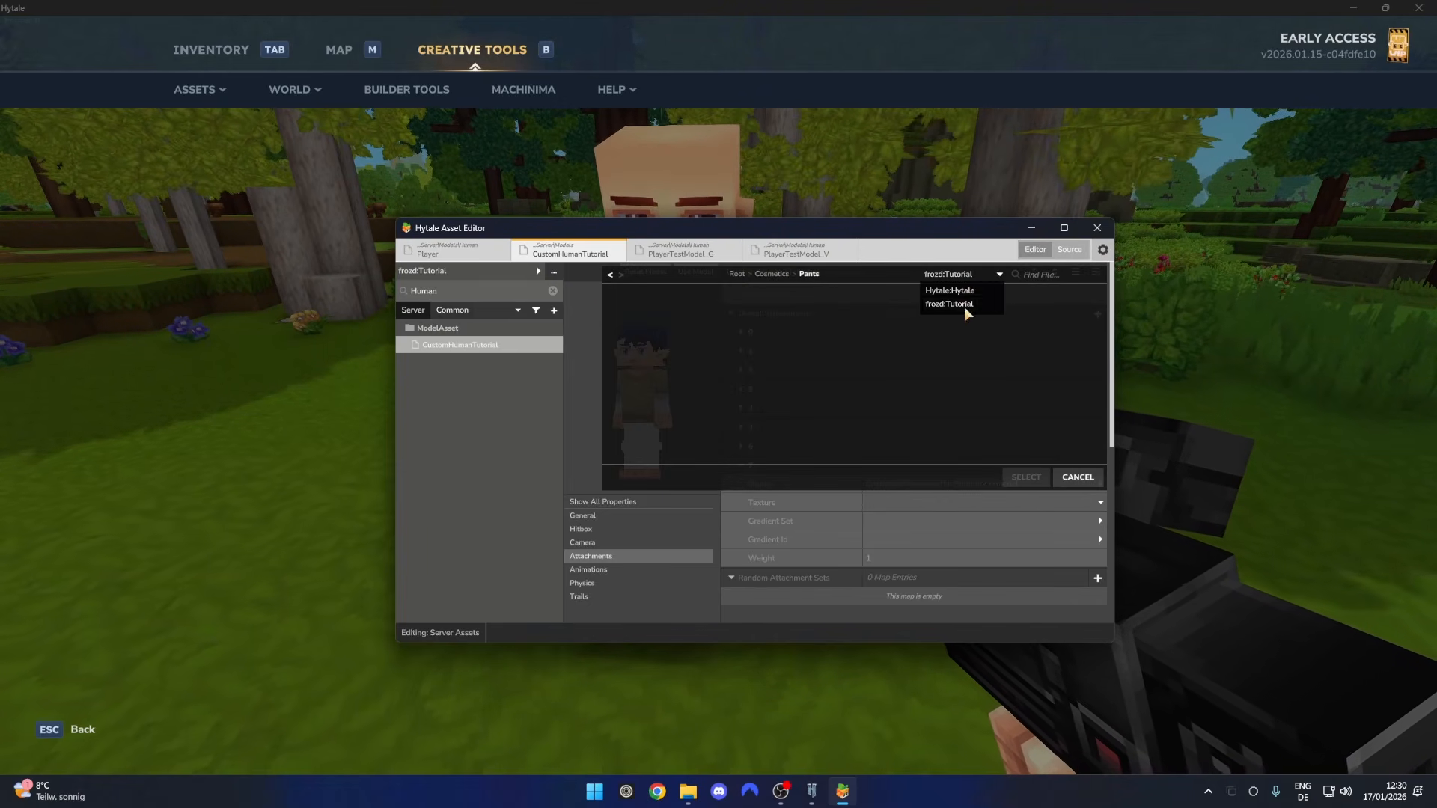
pyautogui.click(964, 305)
pyautogui.click(939, 275)
pyautogui.click(949, 290)
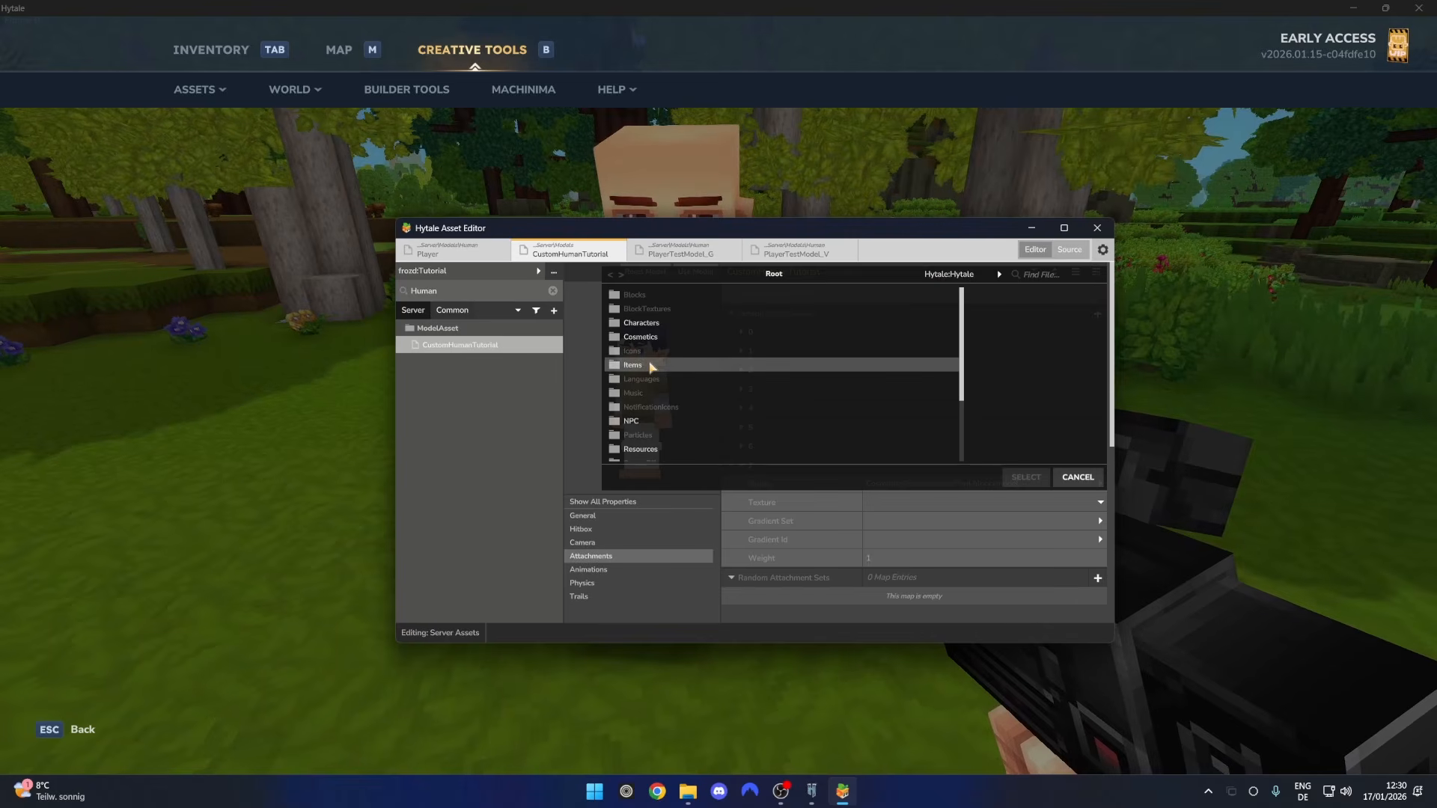
pyautogui.doubleClick(634, 337)
pyautogui.doubleClick(635, 393)
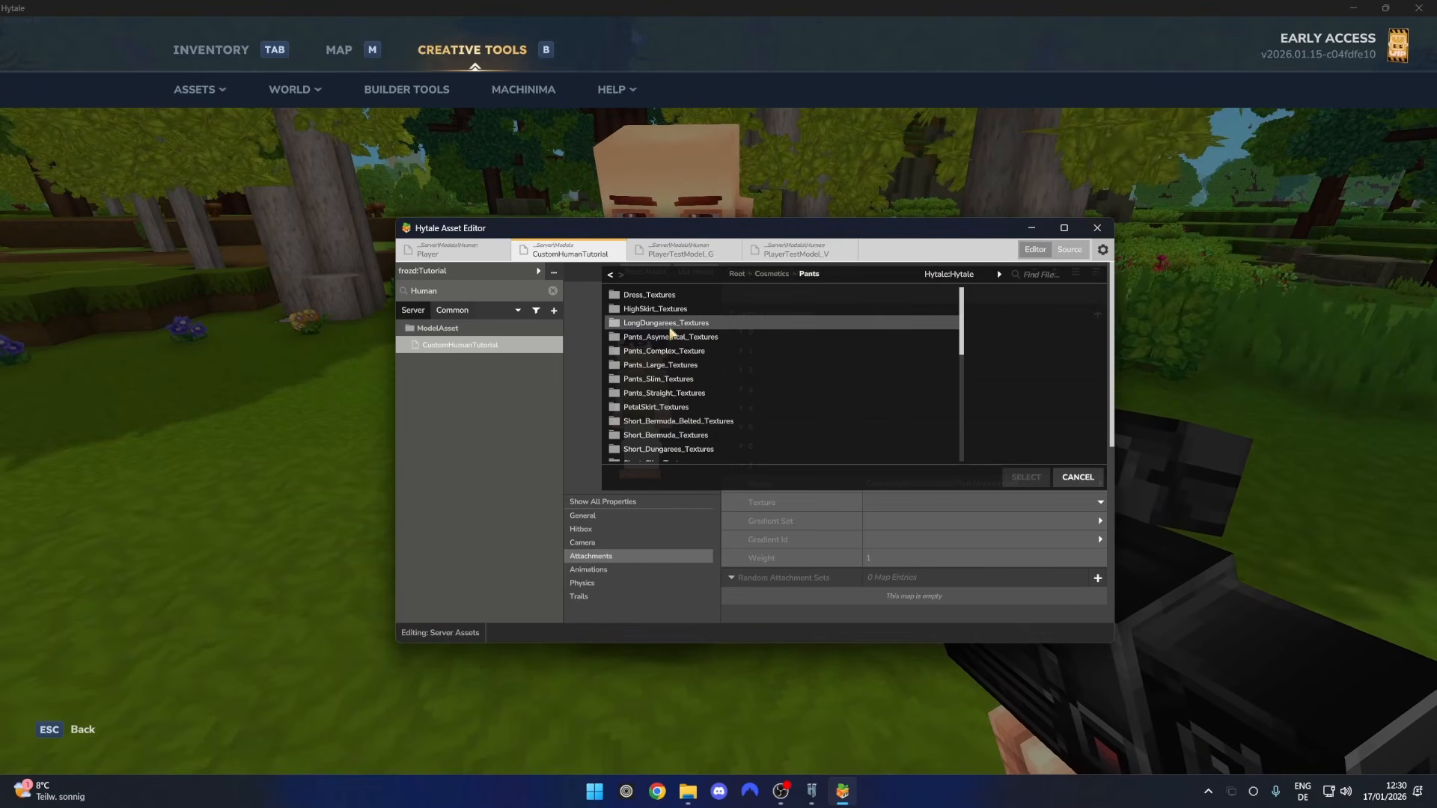
pyautogui.scroll(-3, 673, 333)
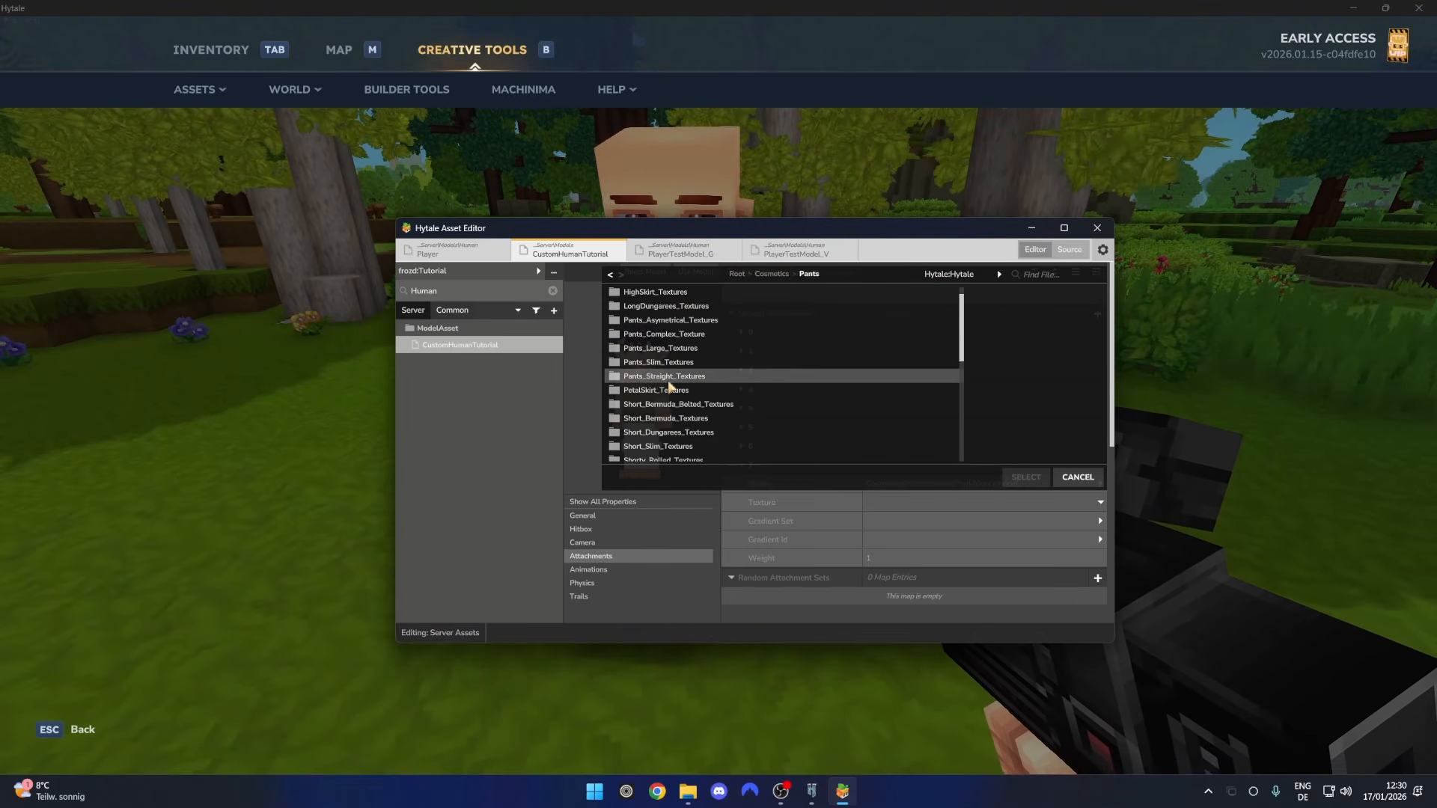
pyautogui.scroll(-4, 670, 374)
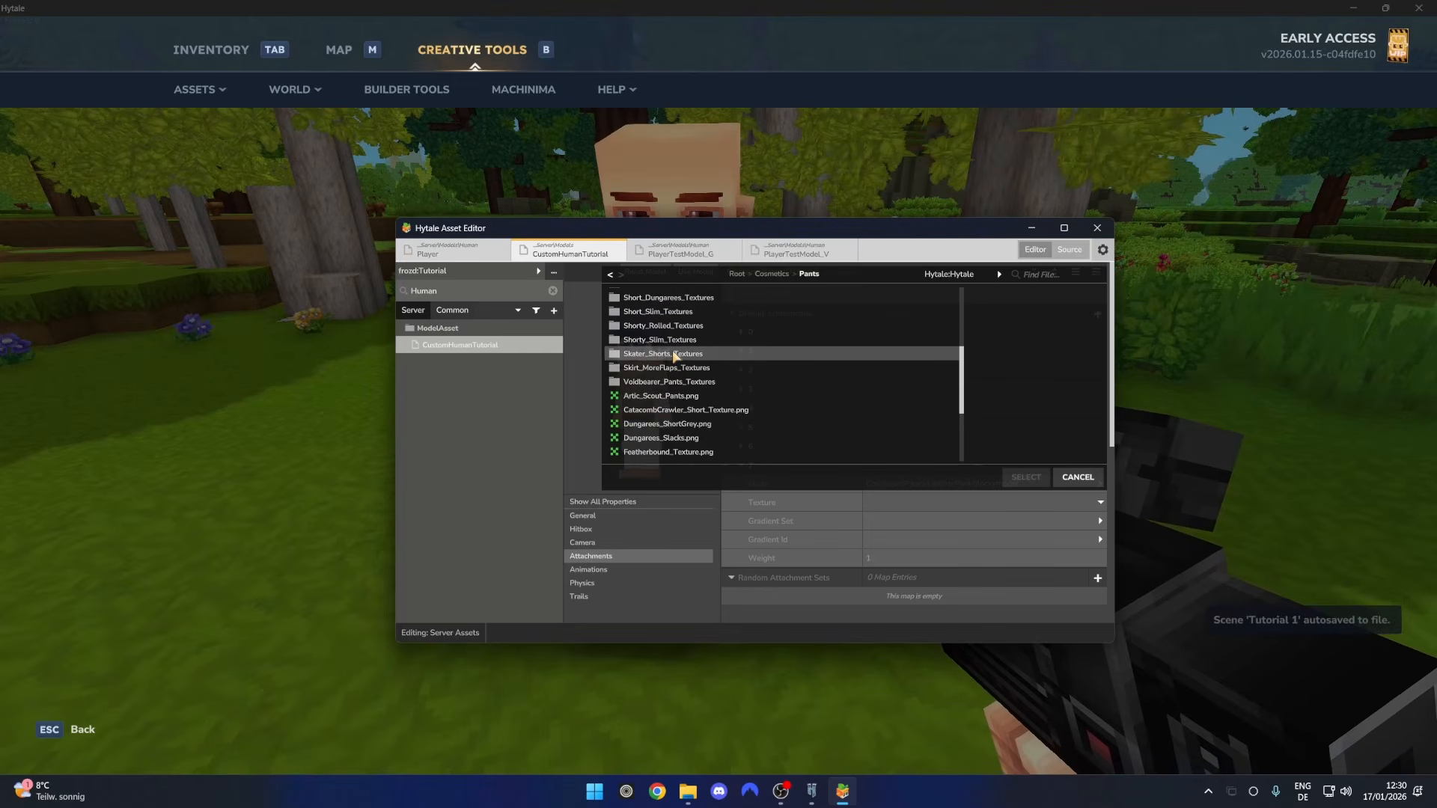
pyautogui.scroll(-3, 674, 355)
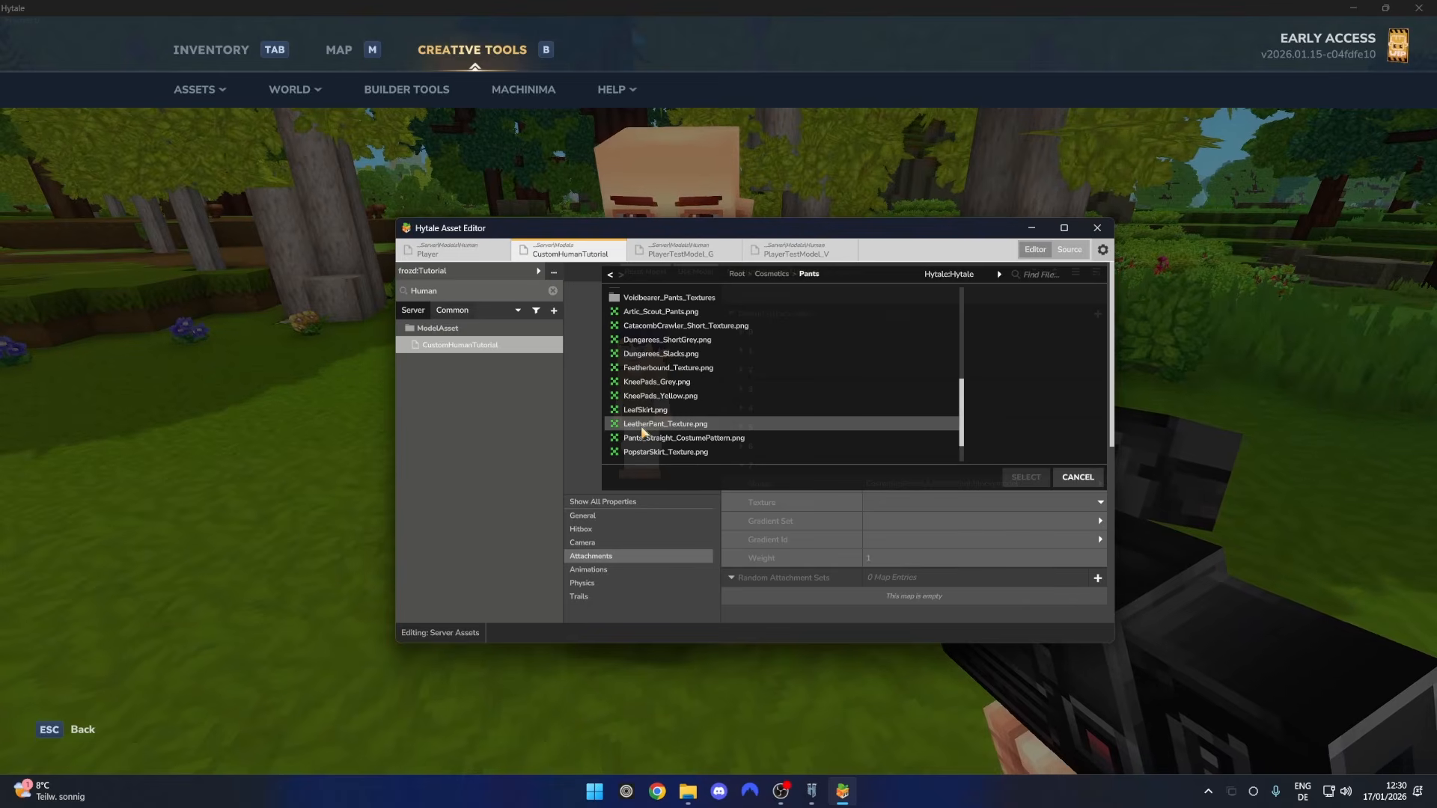
pyautogui.doubleClick(641, 425)
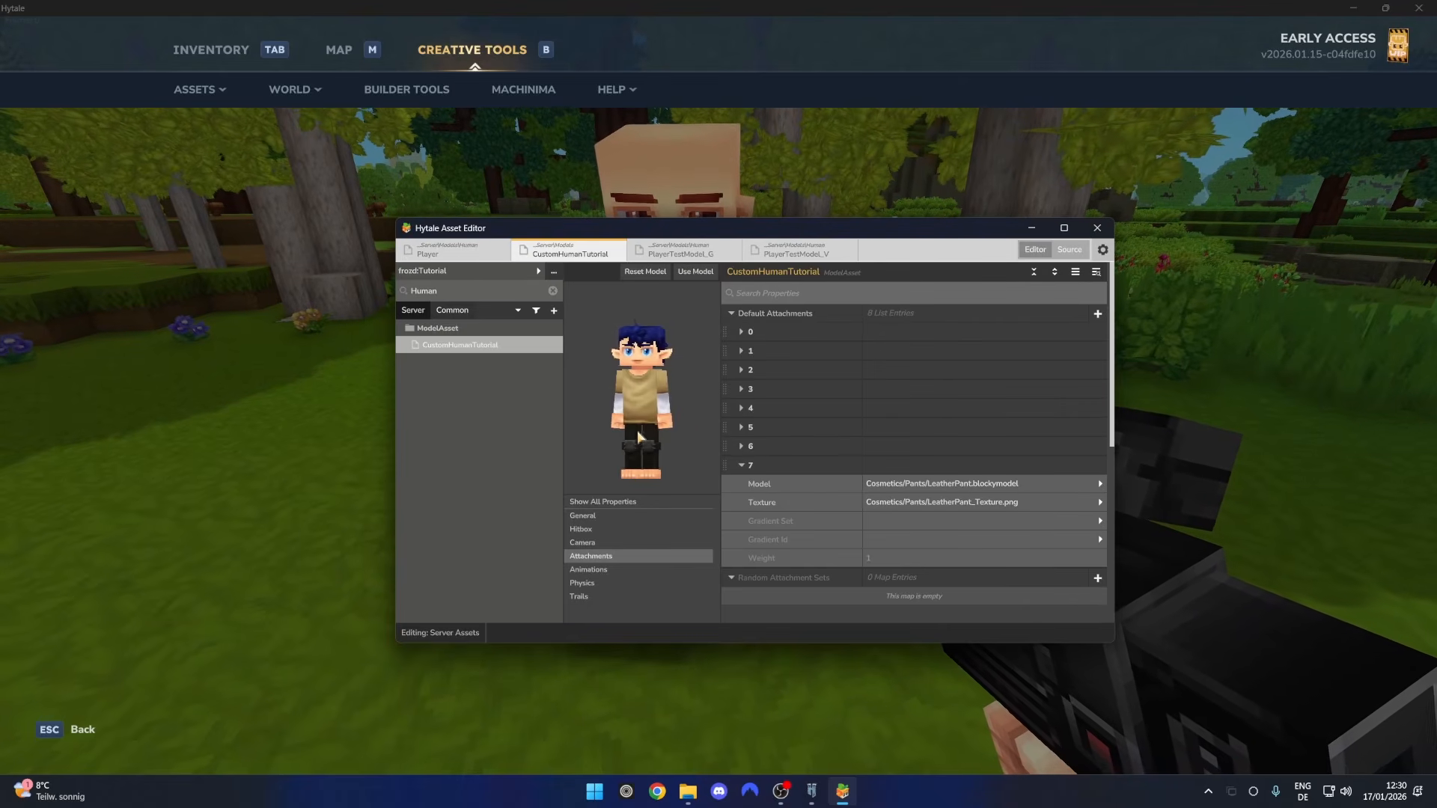
# Set the pants attachment's Gradient Set to Colored_Cotton
pyautogui.click(898, 521)
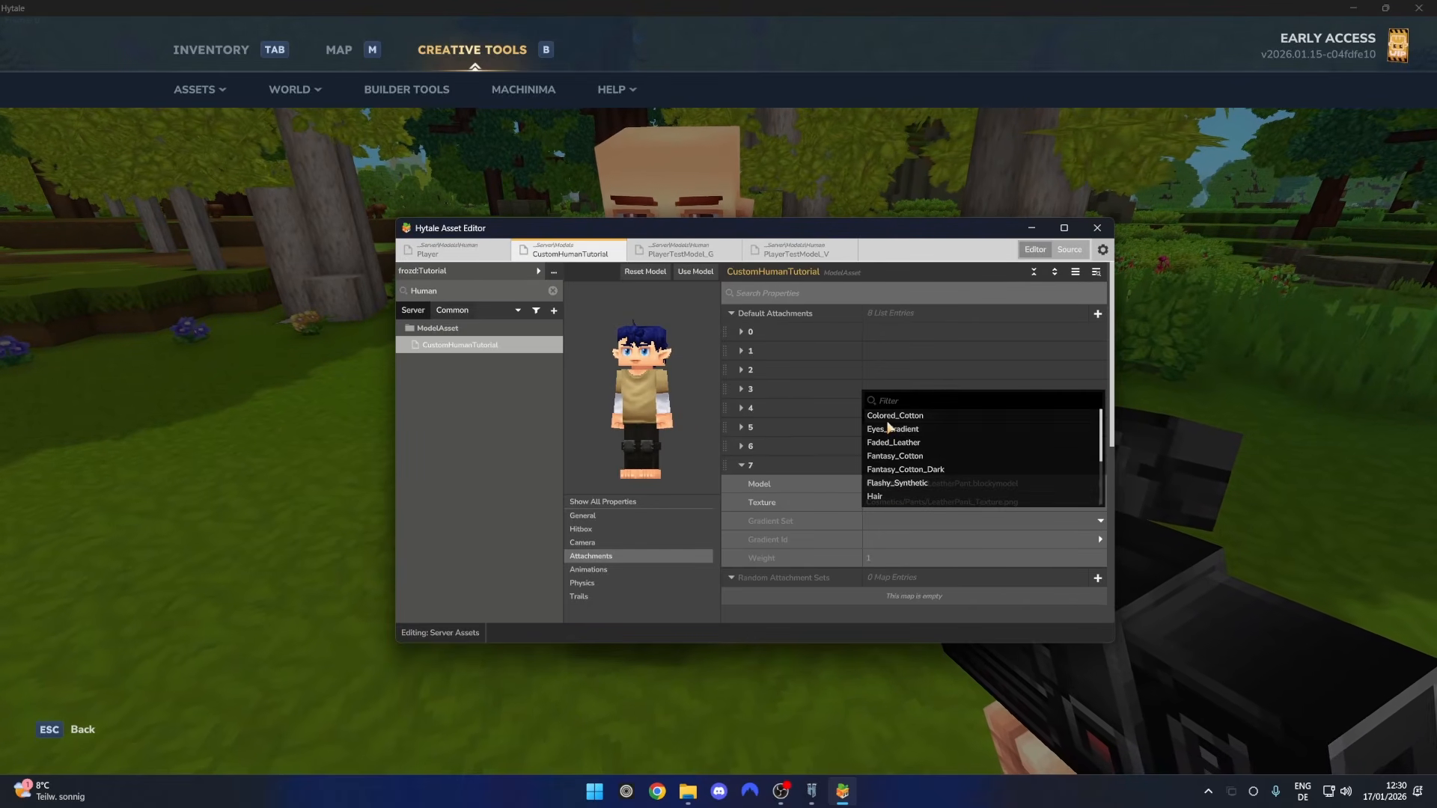
pyautogui.click(895, 415)
pyautogui.click(893, 524)
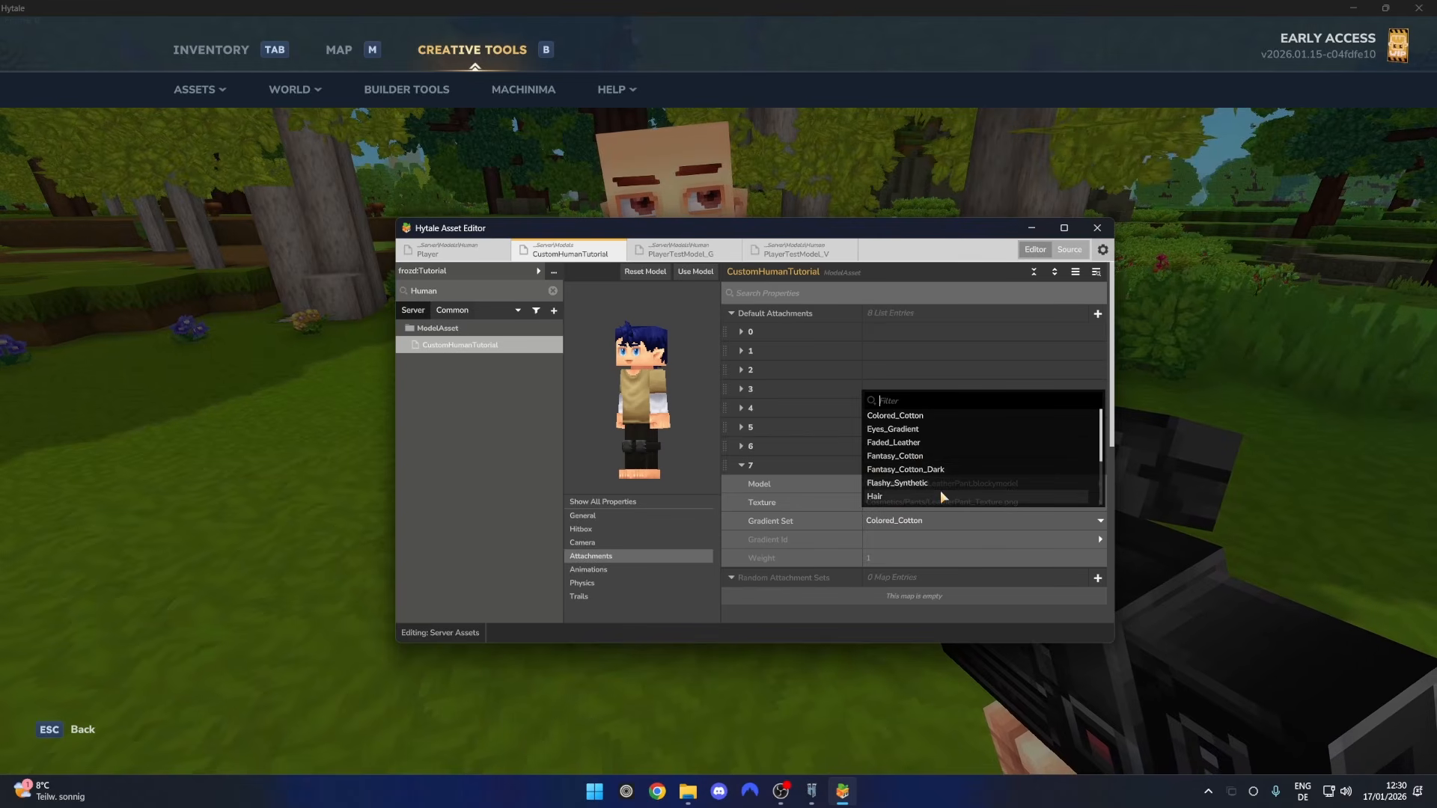
pyautogui.click(902, 521)
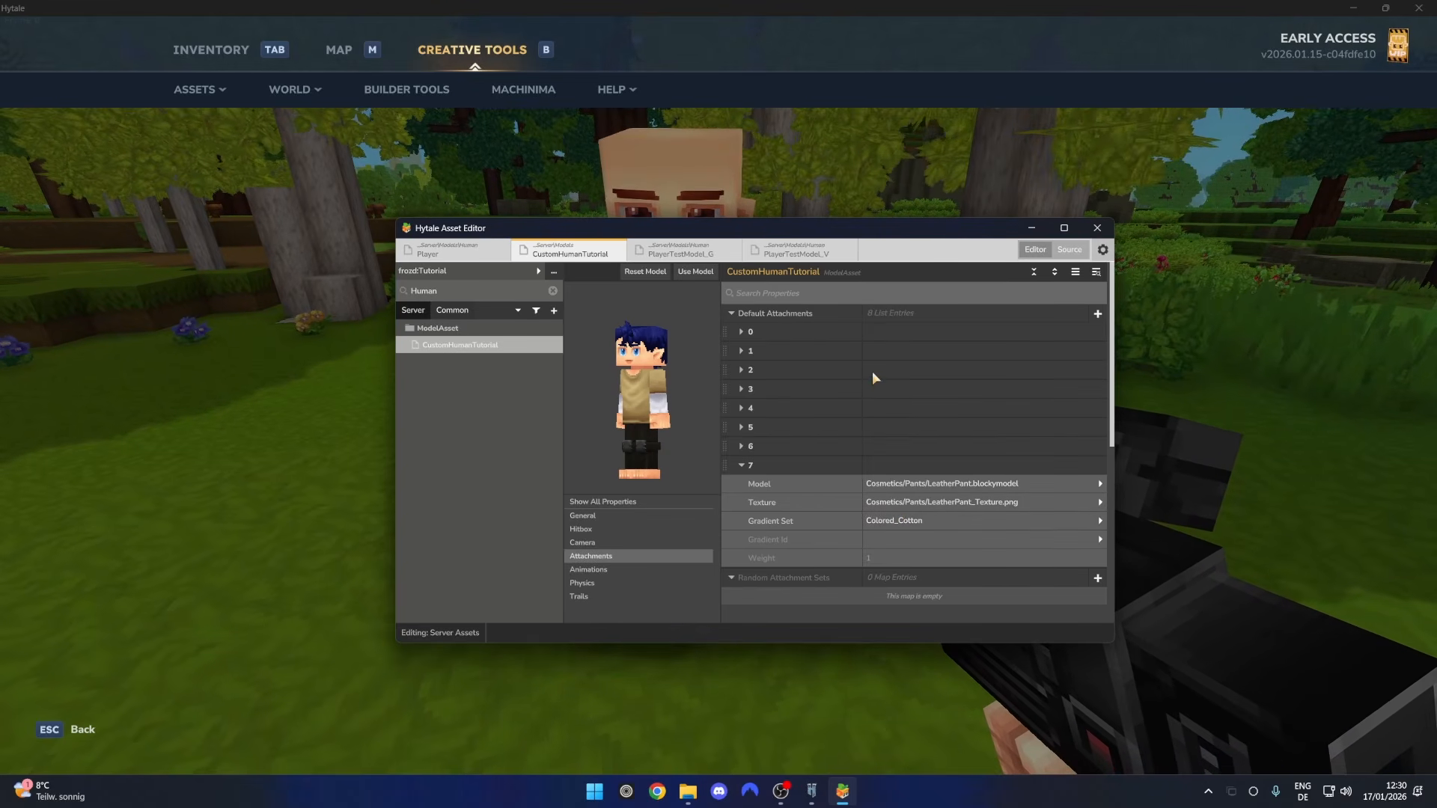
# Add the line "GradientId": "BlueDark" below the LeatherPant entry's GradientSet in the source and apply the changes
pyautogui.click(1077, 248)
pyautogui.scroll(-4, 888, 449)
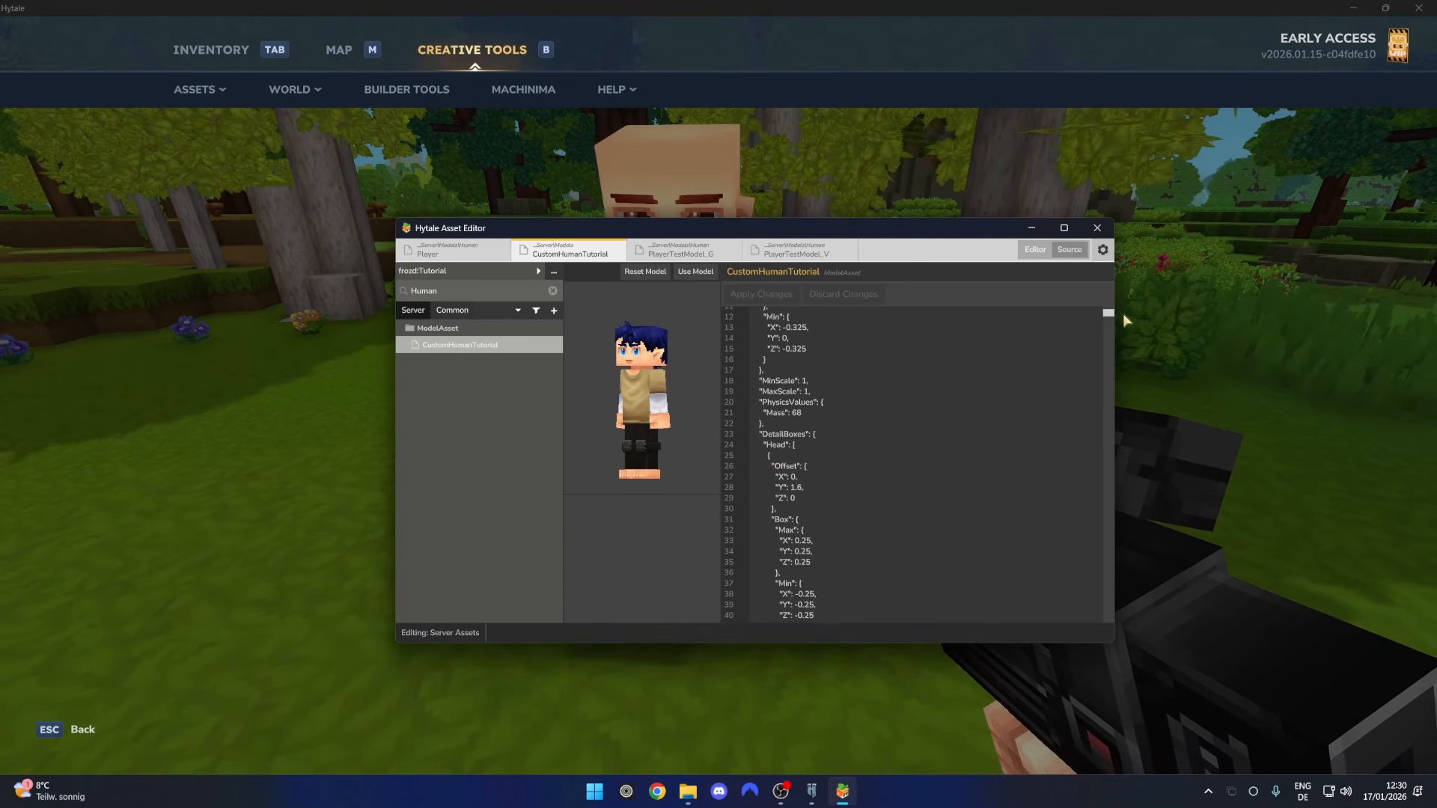
pyautogui.moveTo(1109, 313); pyautogui.dragTo(1108, 620)
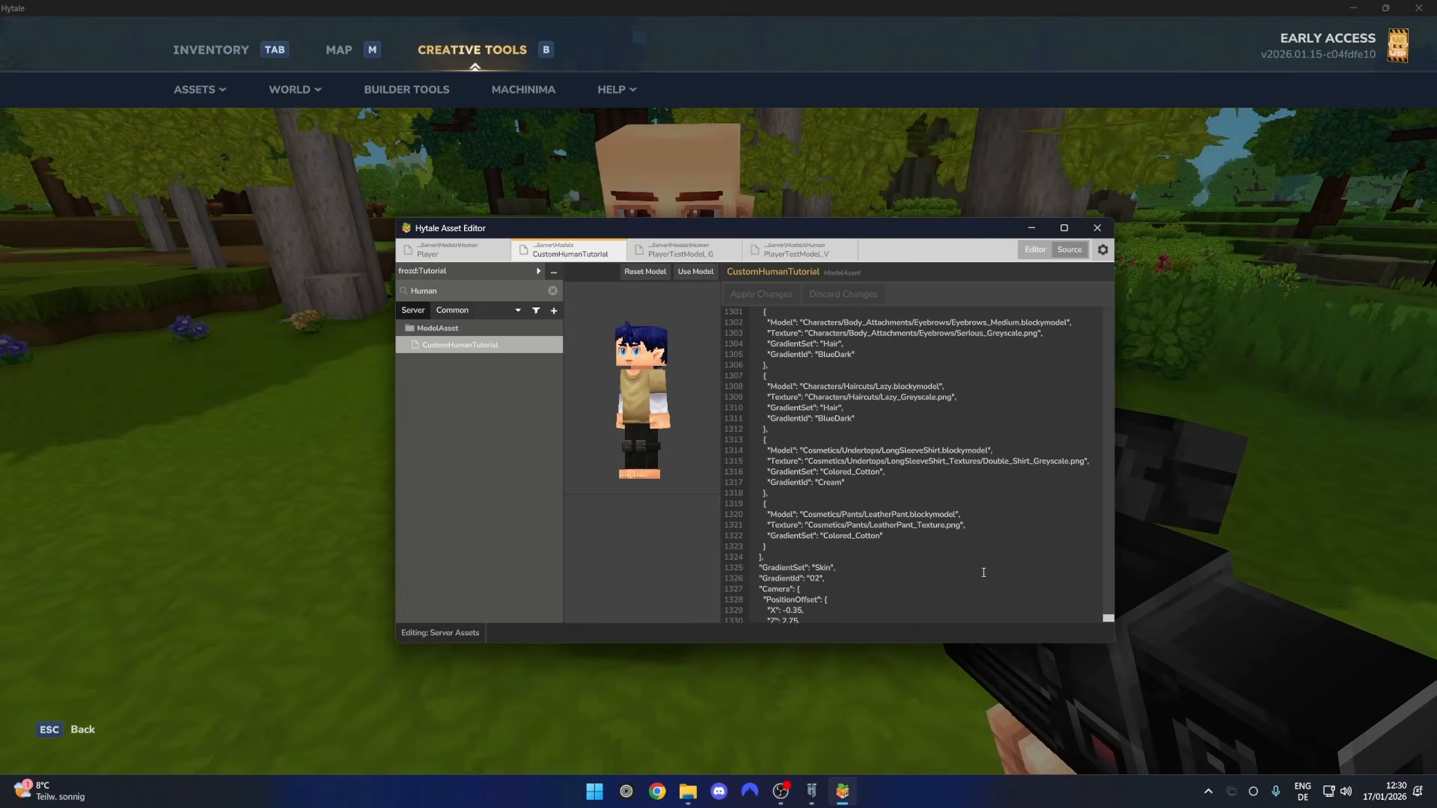
pyautogui.click(915, 535)
pyautogui.write(',')
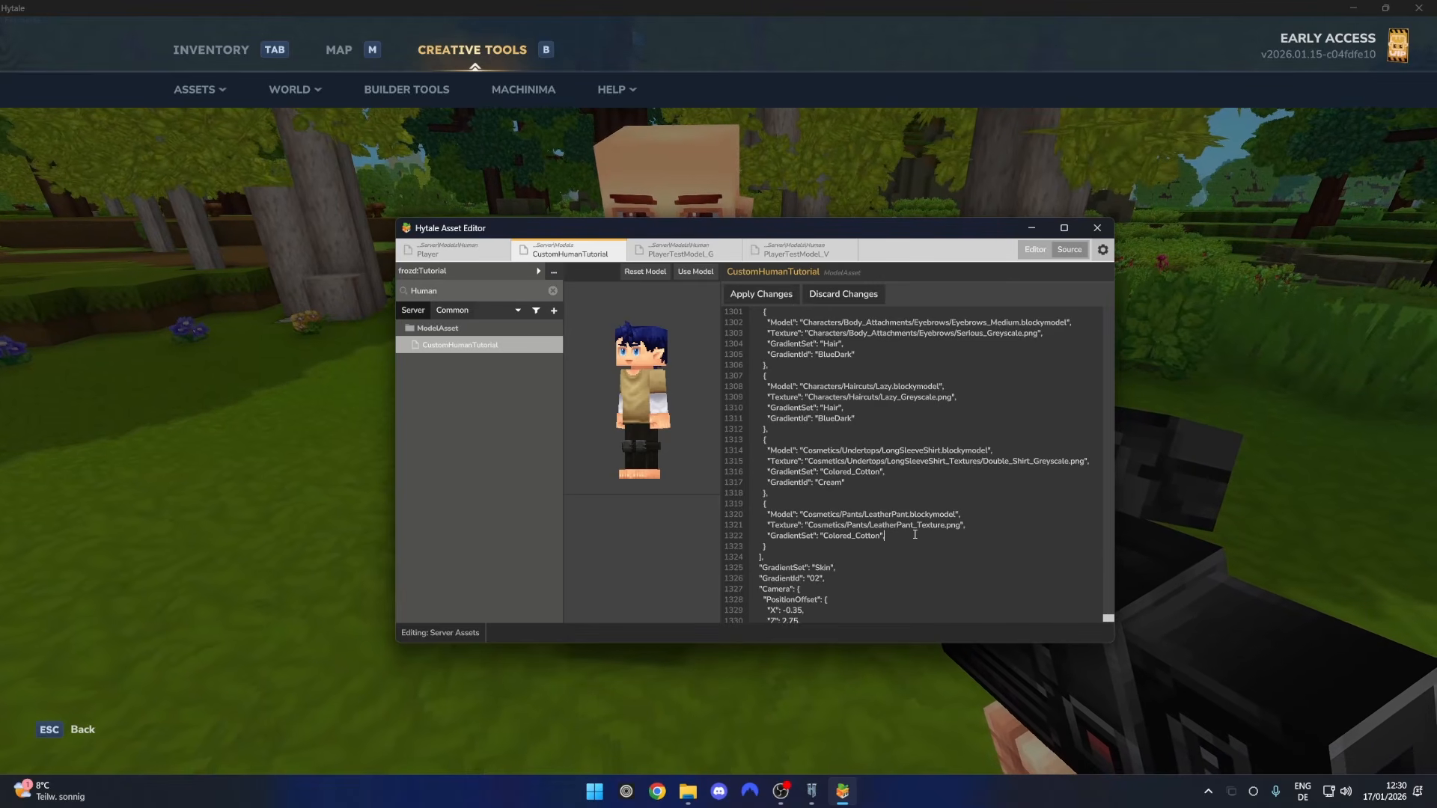
pyautogui.press('Return')
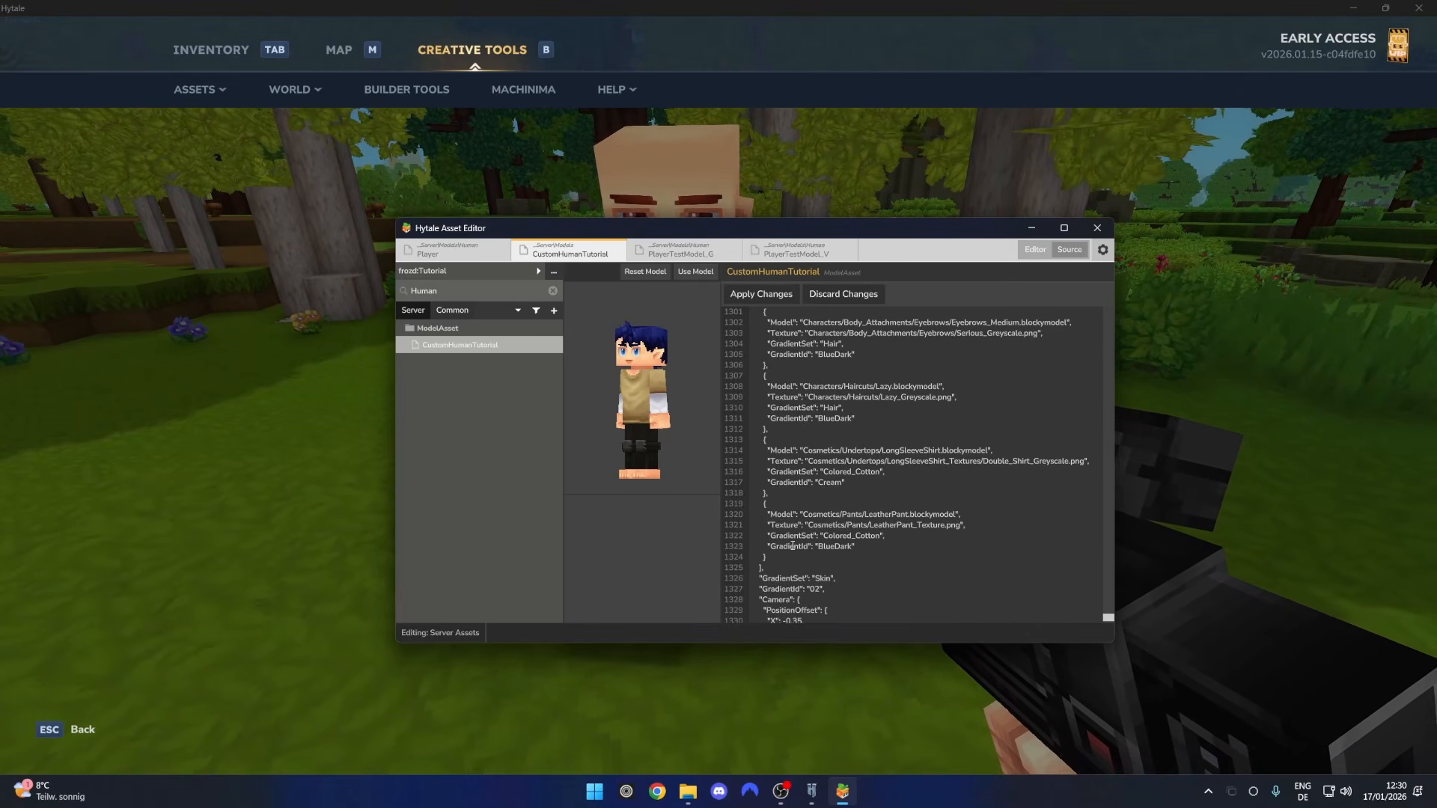
pyautogui.click(779, 298)
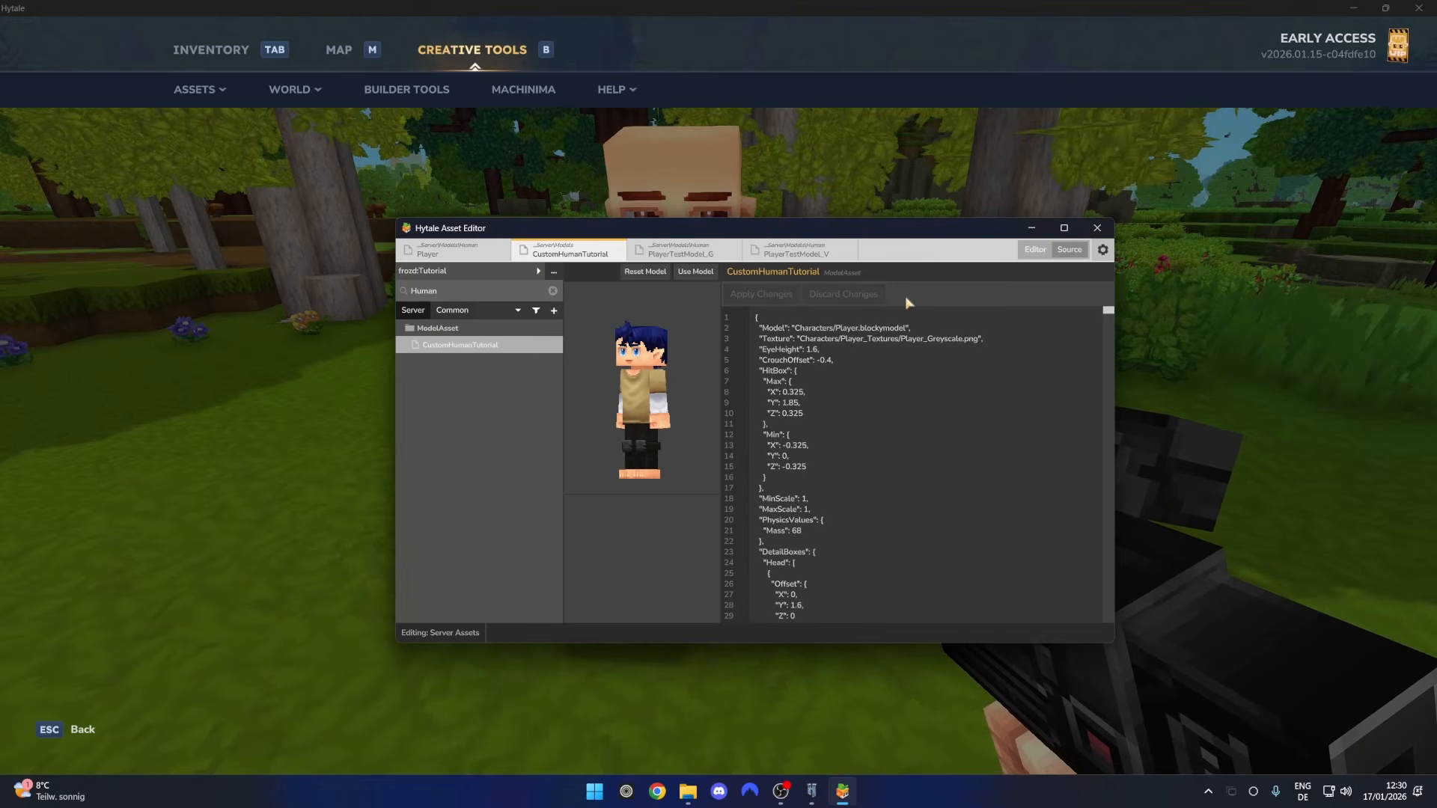
# Return to the property editor and change the pants attachment's Gradient Id, trying Brown and Blue before settling on Turquoise
pyautogui.click(1036, 250)
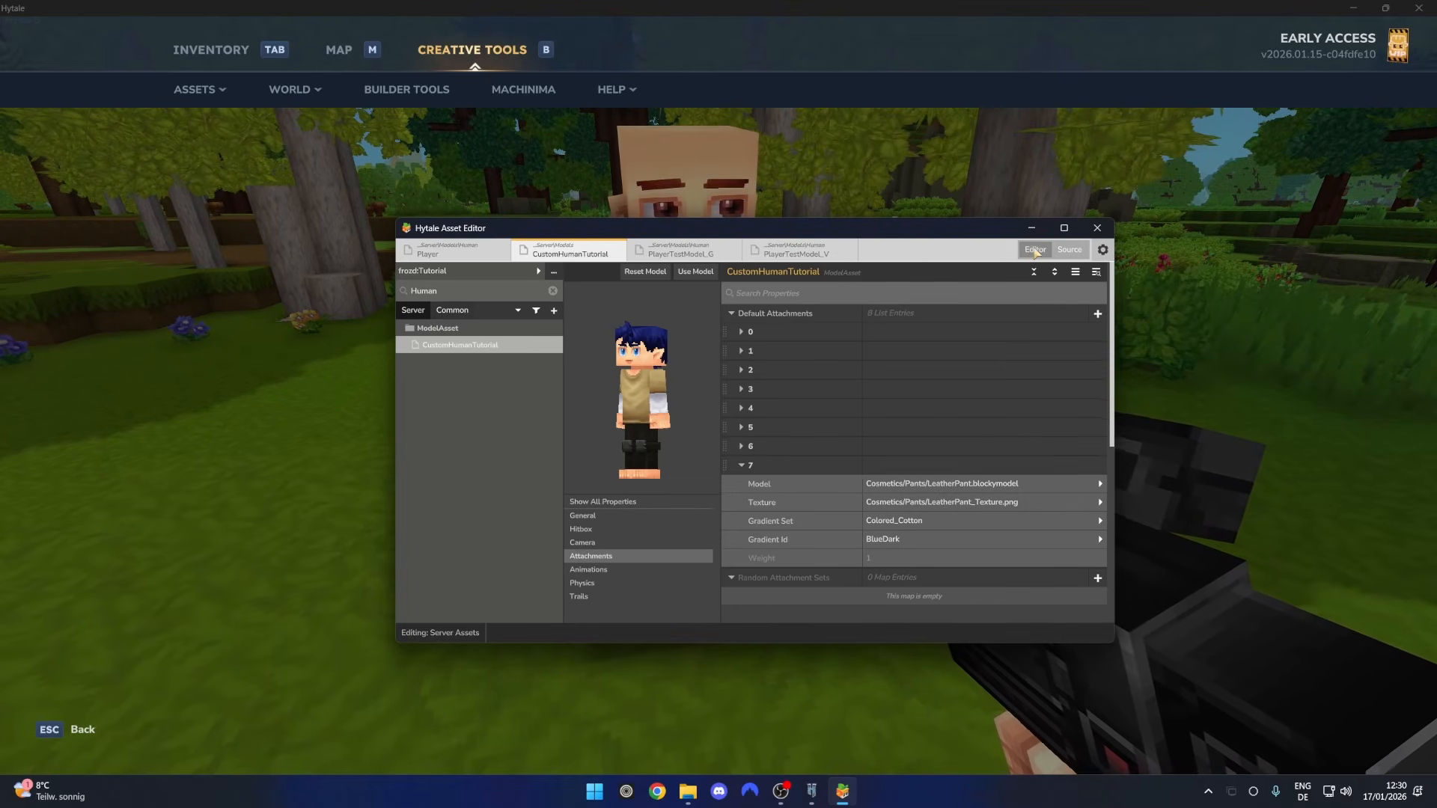
pyautogui.click(918, 536)
pyautogui.click(896, 461)
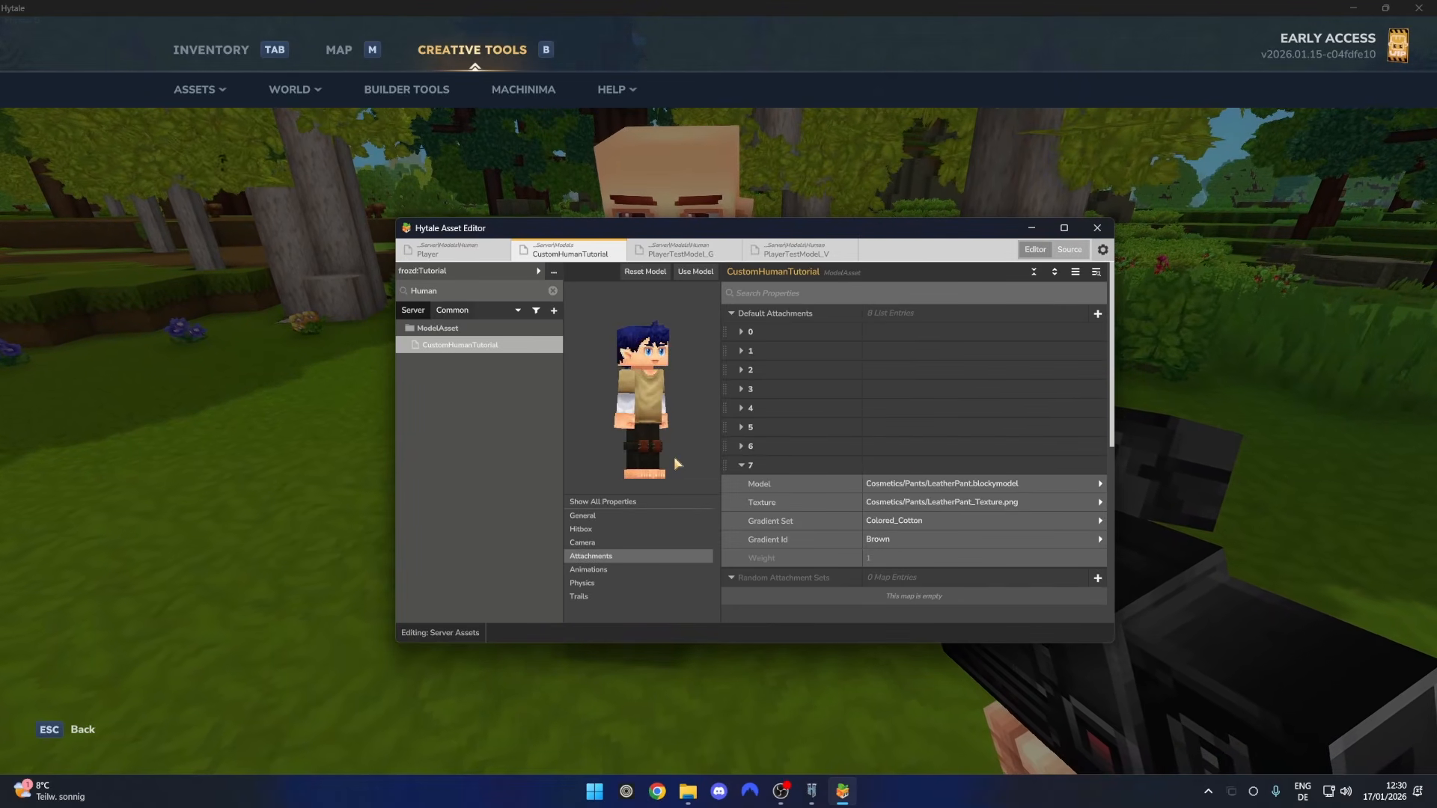
pyautogui.moveTo(660, 452); pyautogui.dragTo(631, 448)
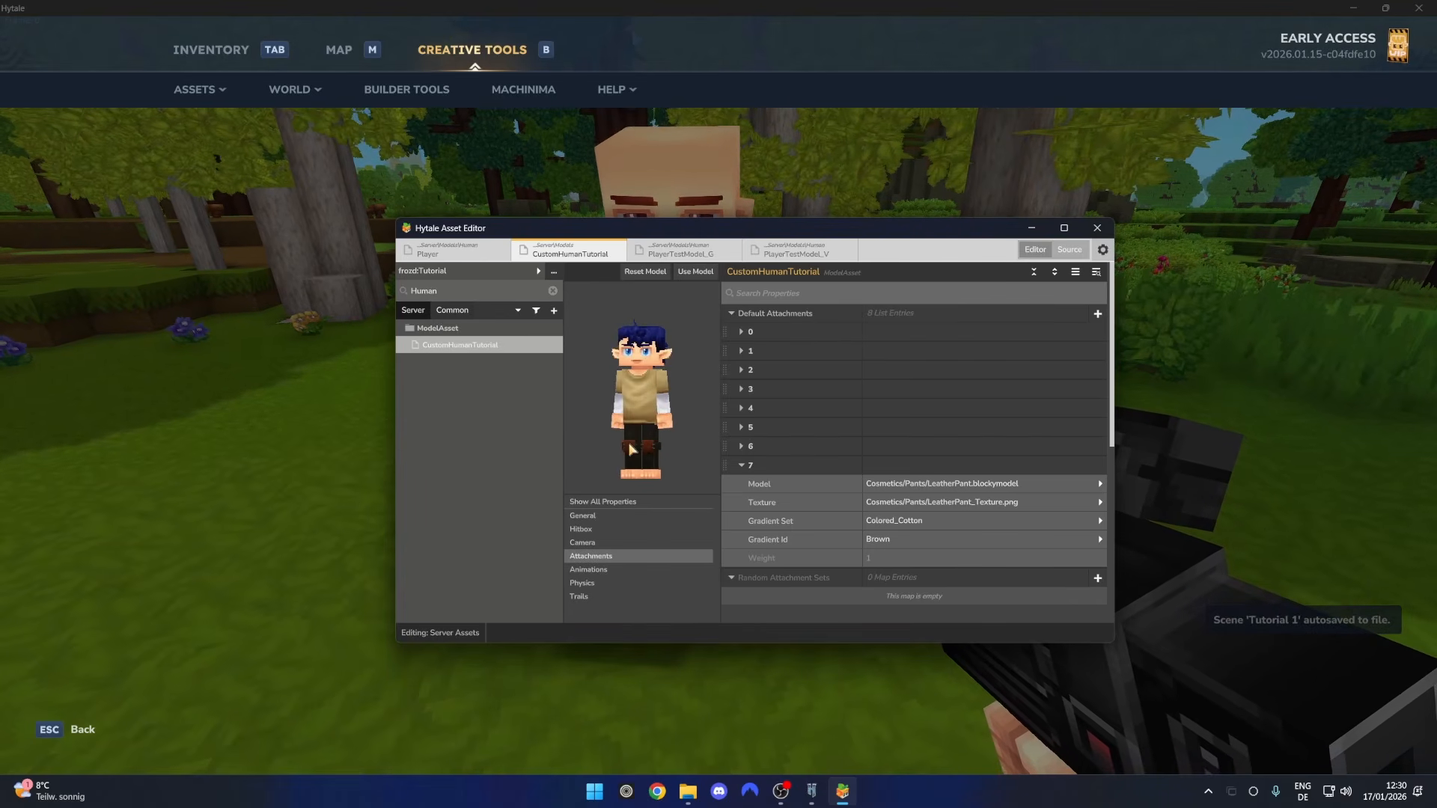
pyautogui.click(915, 539)
pyautogui.click(901, 457)
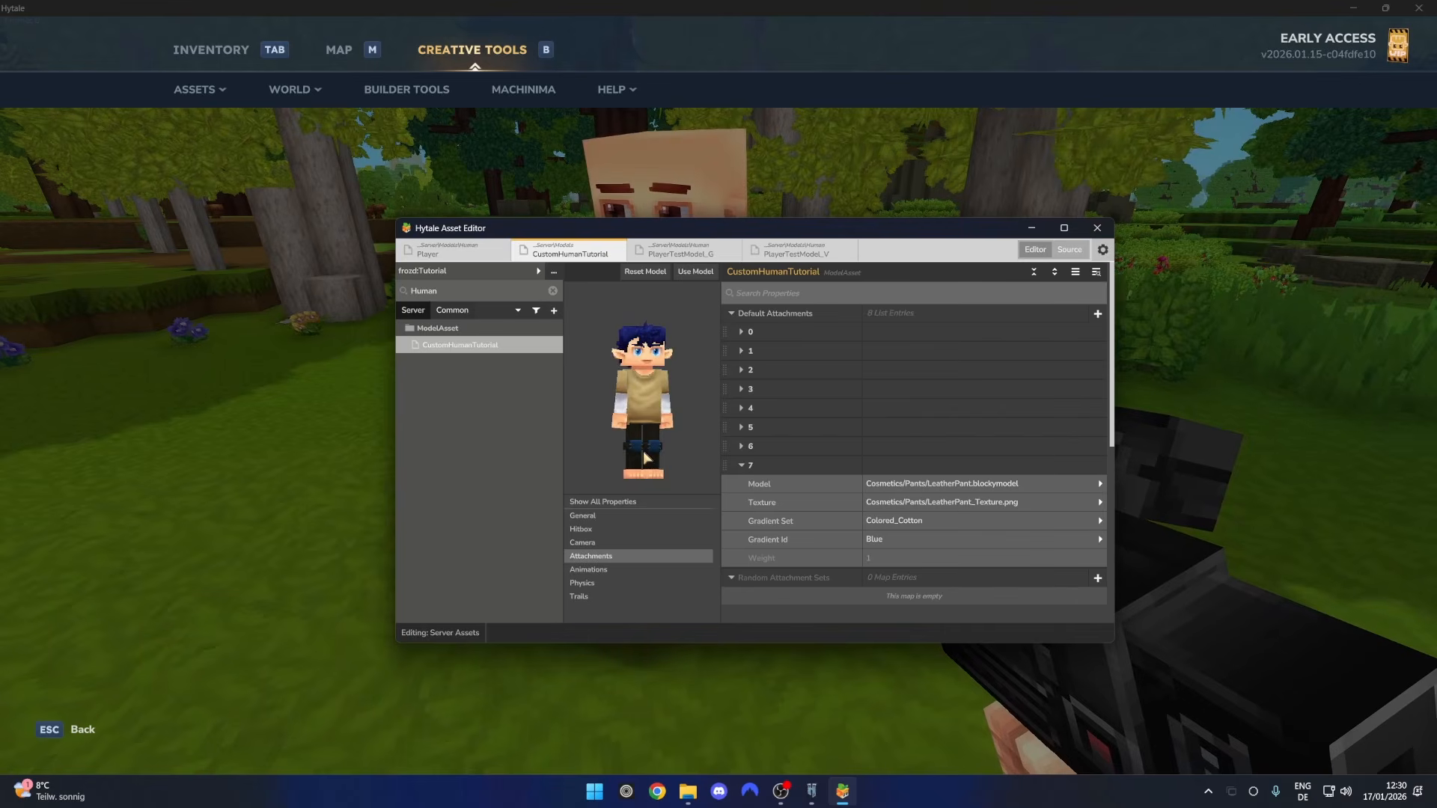
pyautogui.click(888, 534)
pyautogui.scroll(-3, 887, 485)
pyautogui.click(888, 484)
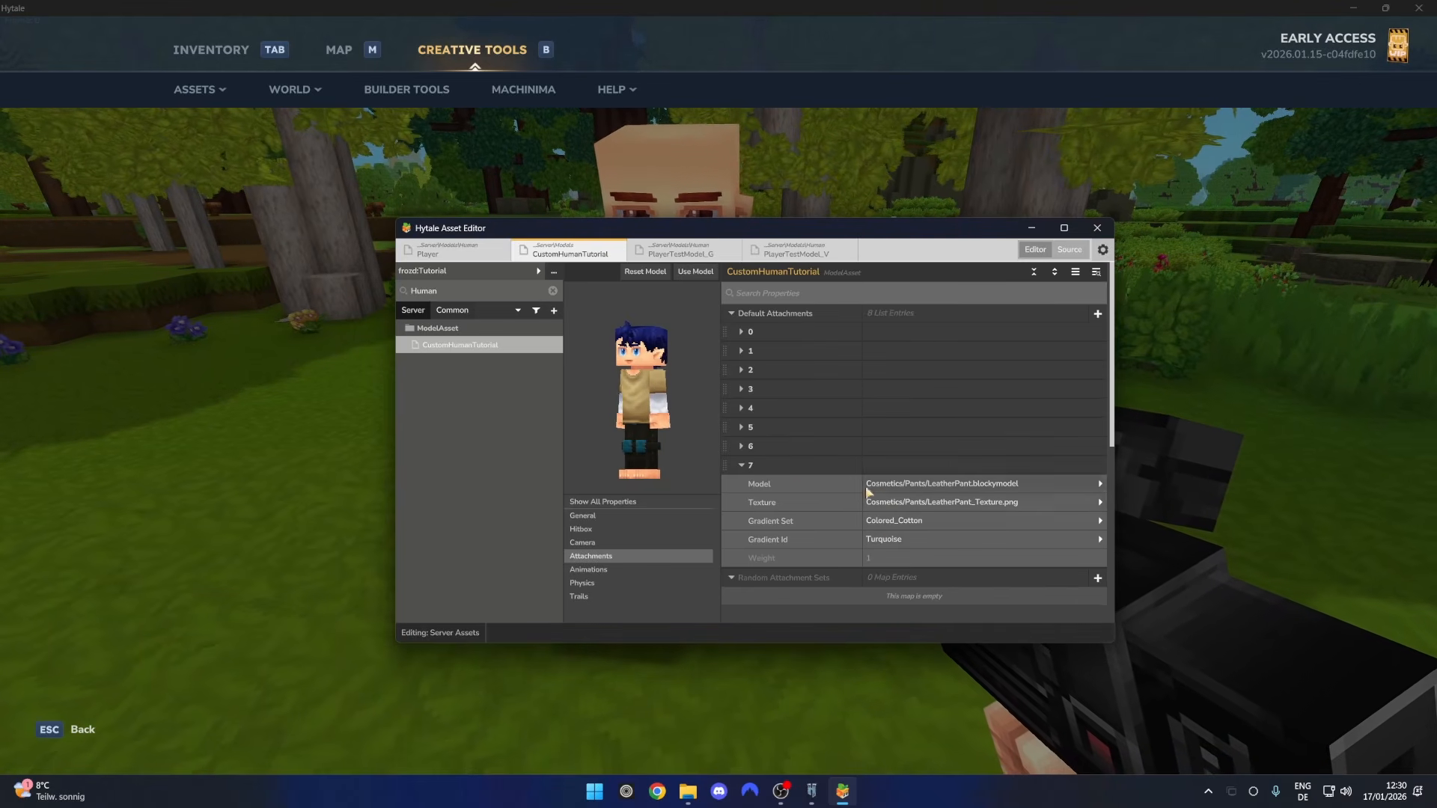
# Collapse the pants attachment, add another default attachment and expand its properties
pyautogui.scroll(-1, 865, 485)
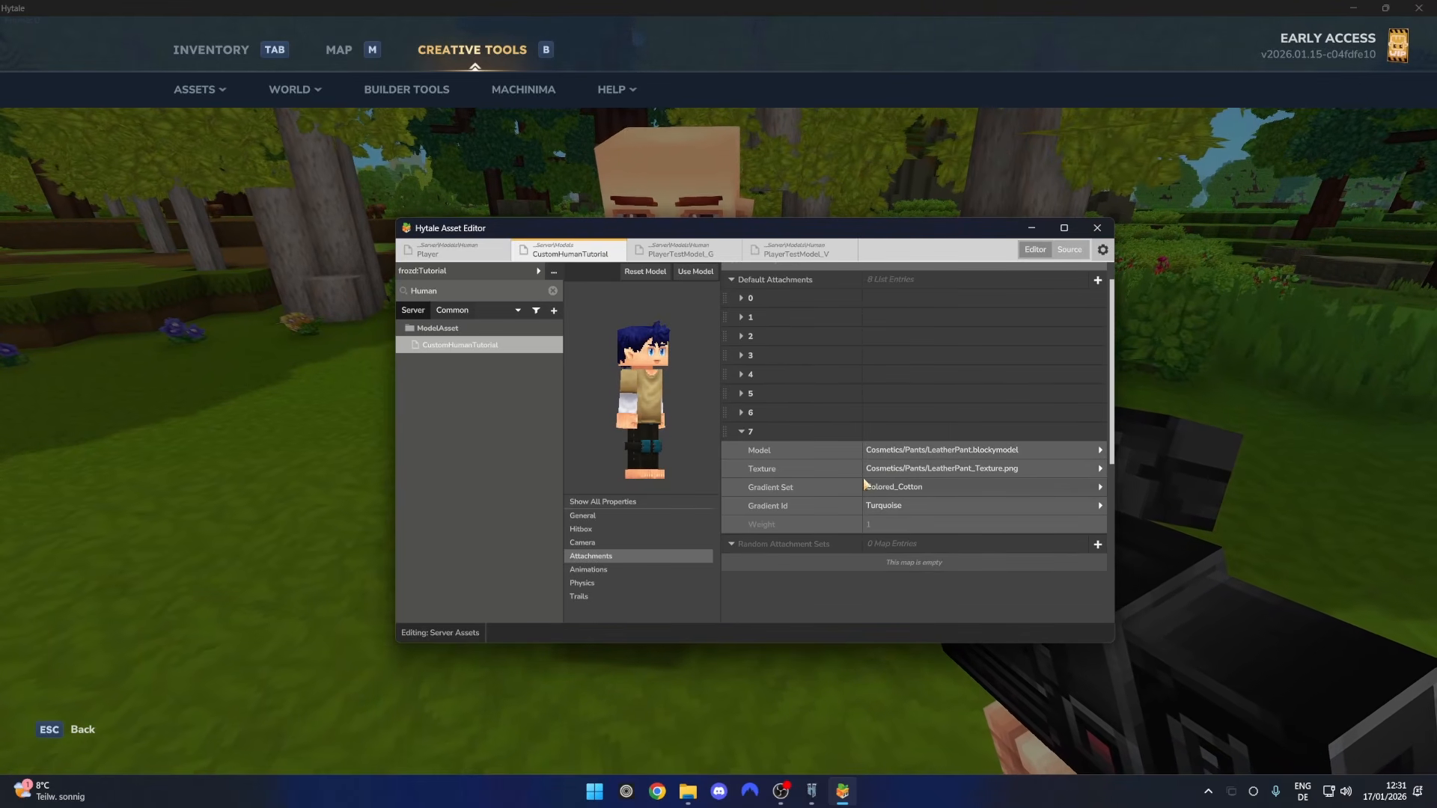
pyautogui.click(739, 432)
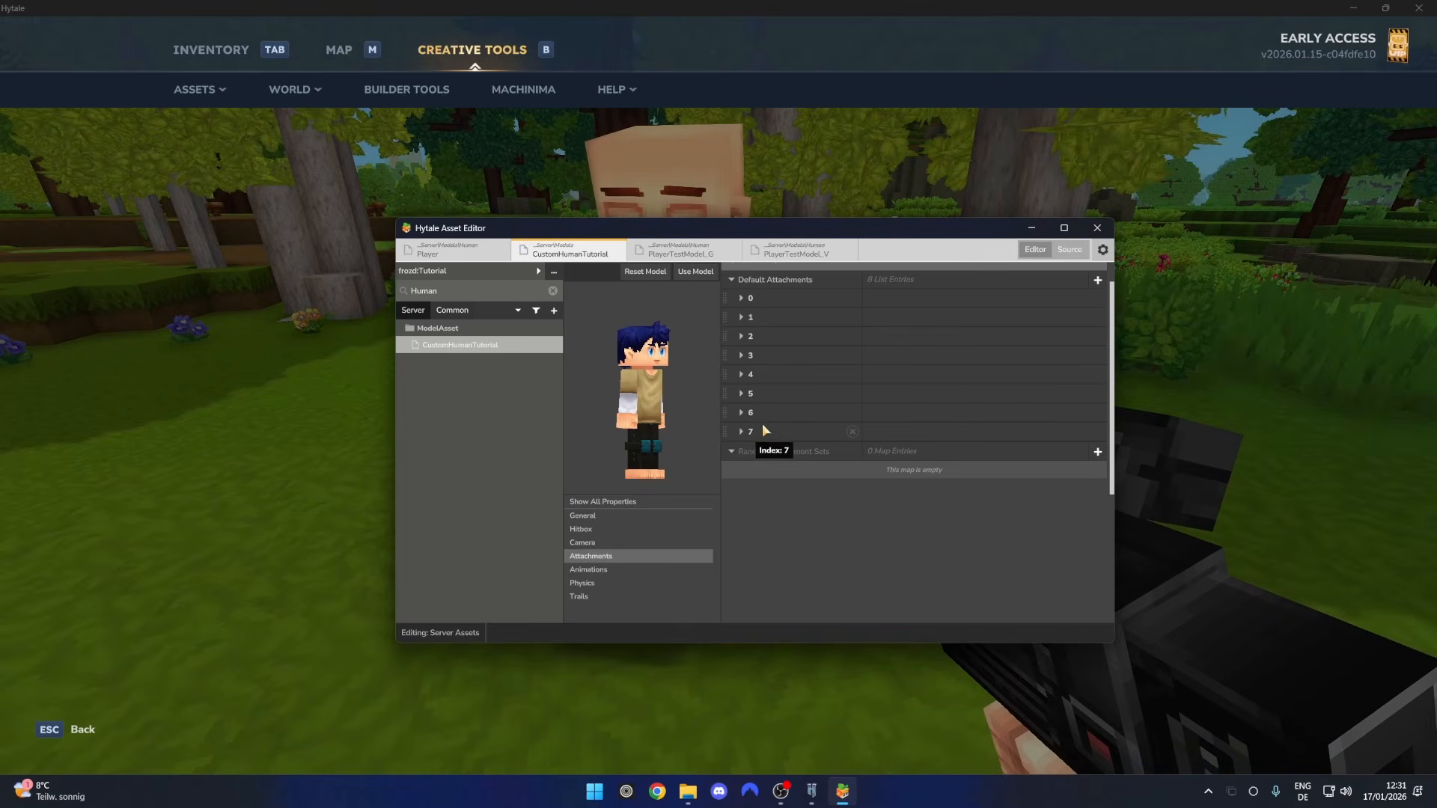
pyautogui.click(1097, 281)
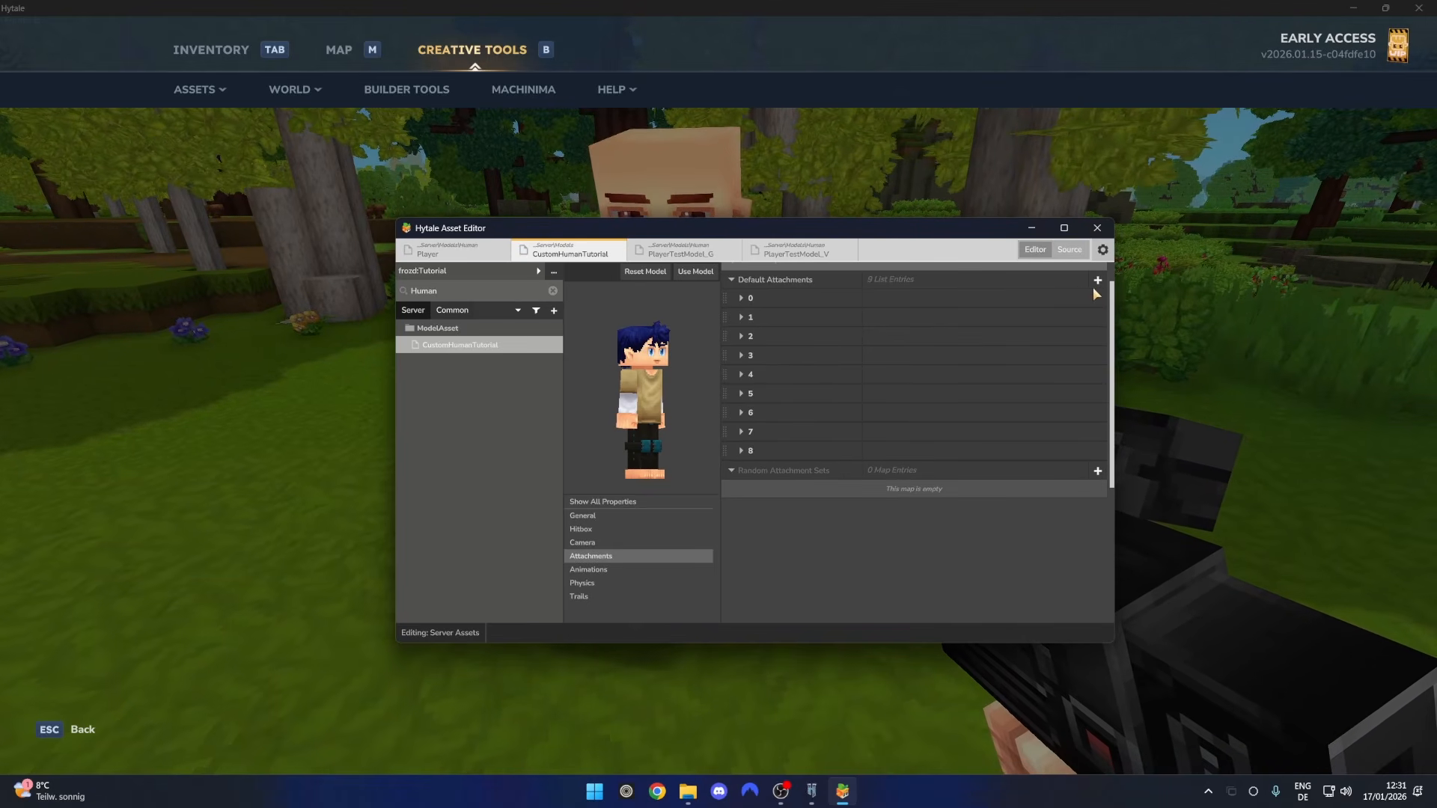
pyautogui.click(740, 450)
# Examine the Hytale:Hytale pack's Characters and Cosmetics model folders, including Body_Attachments and Head, cancel the model selection and inspect the character preview
pyautogui.click(915, 471)
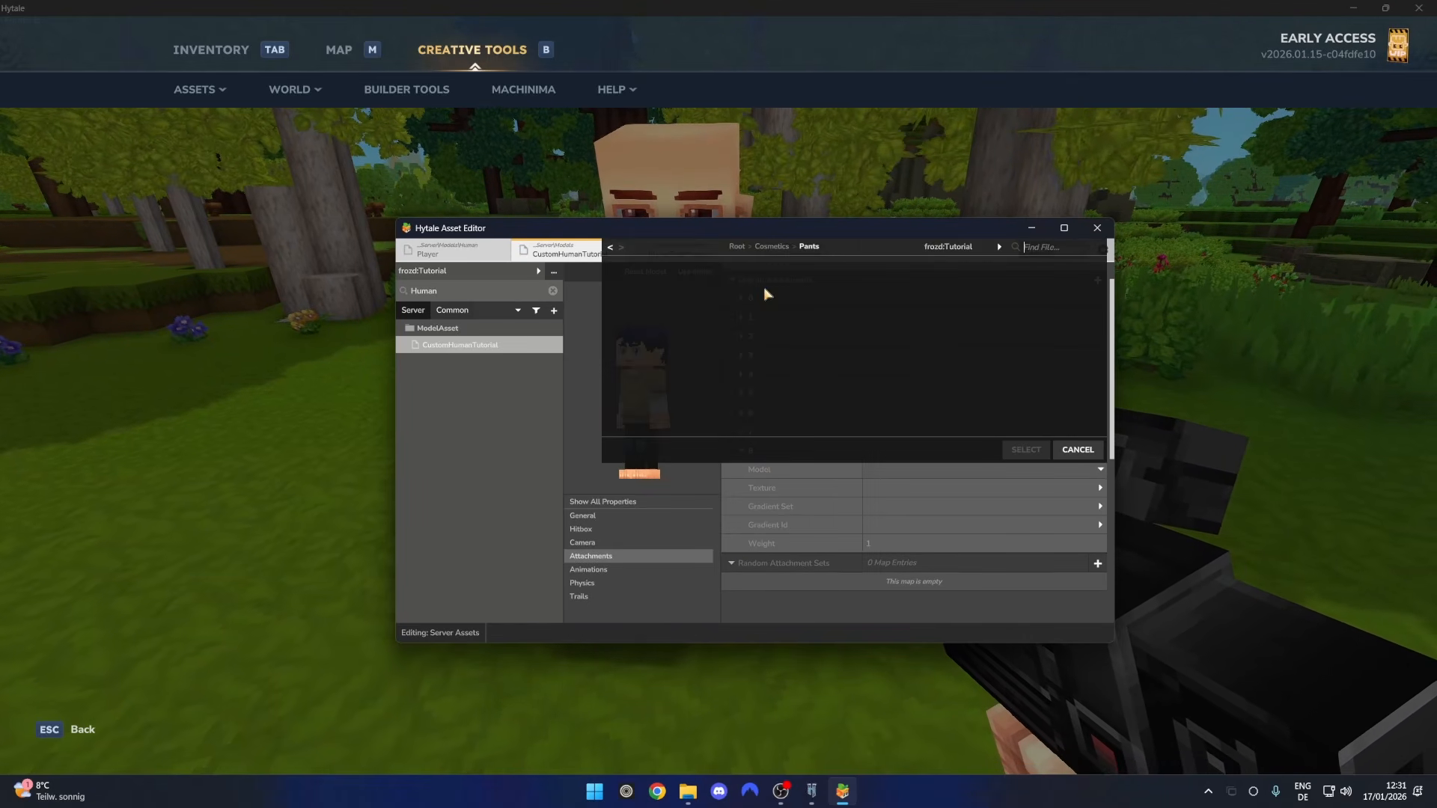
pyautogui.click(951, 263)
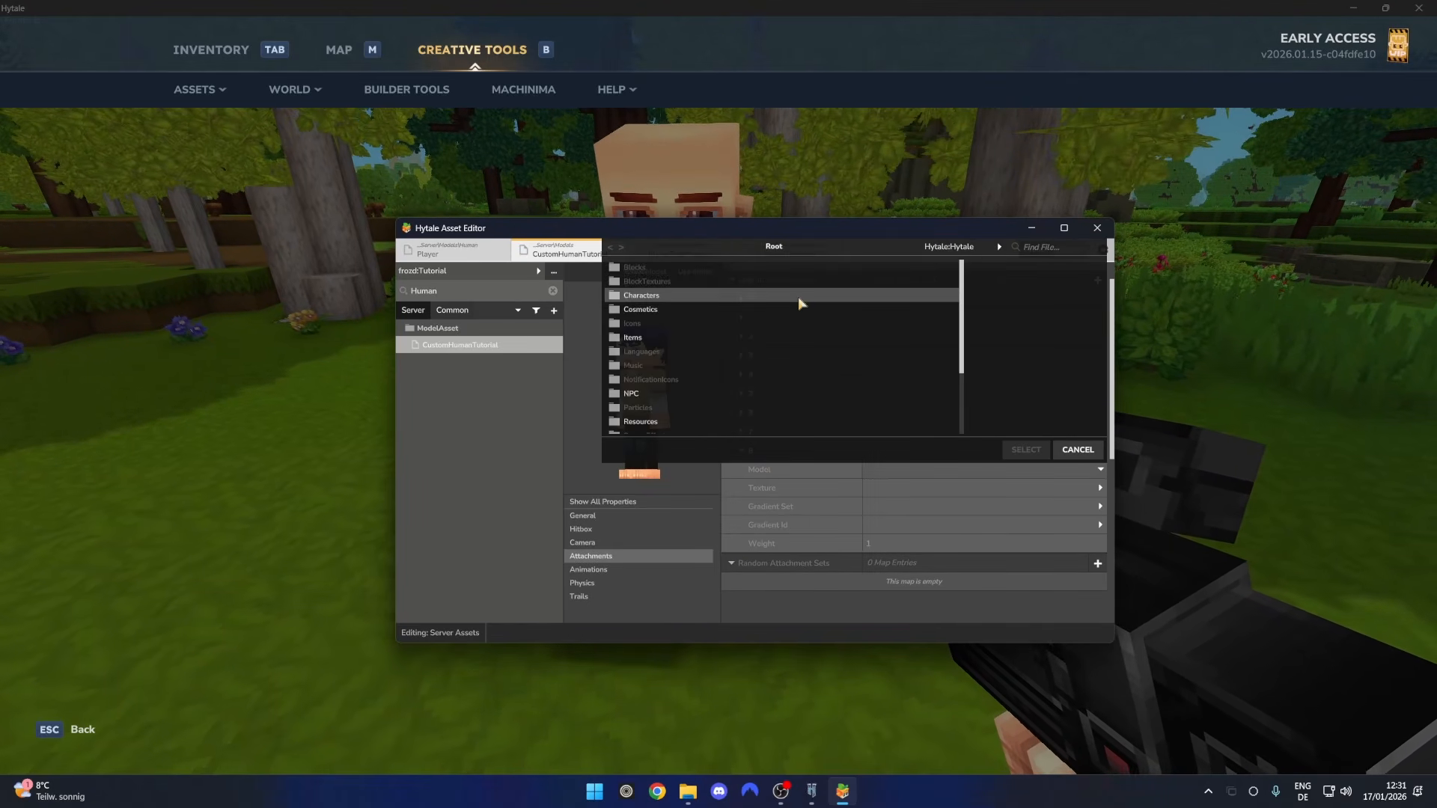
pyautogui.click(655, 311)
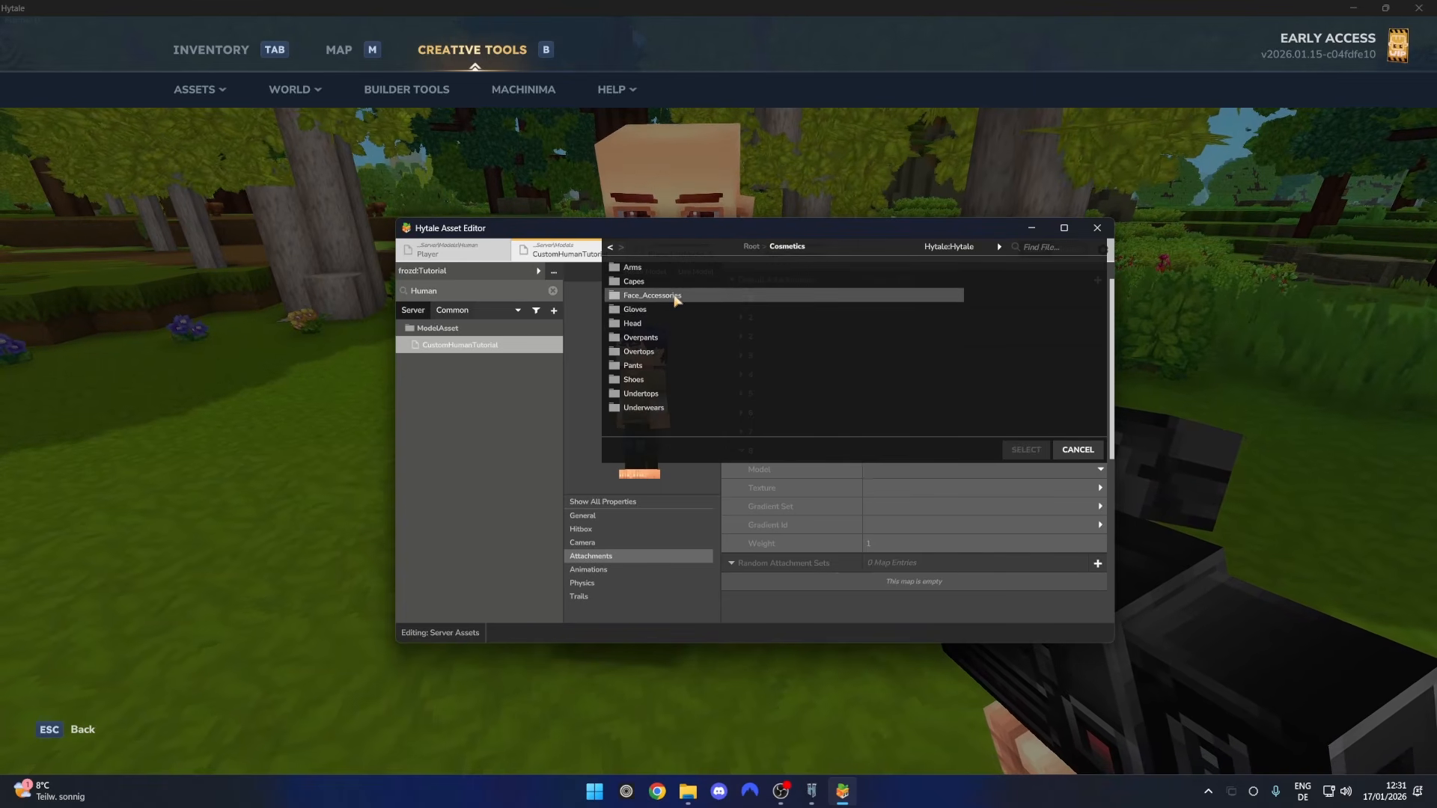
pyautogui.click(612, 247)
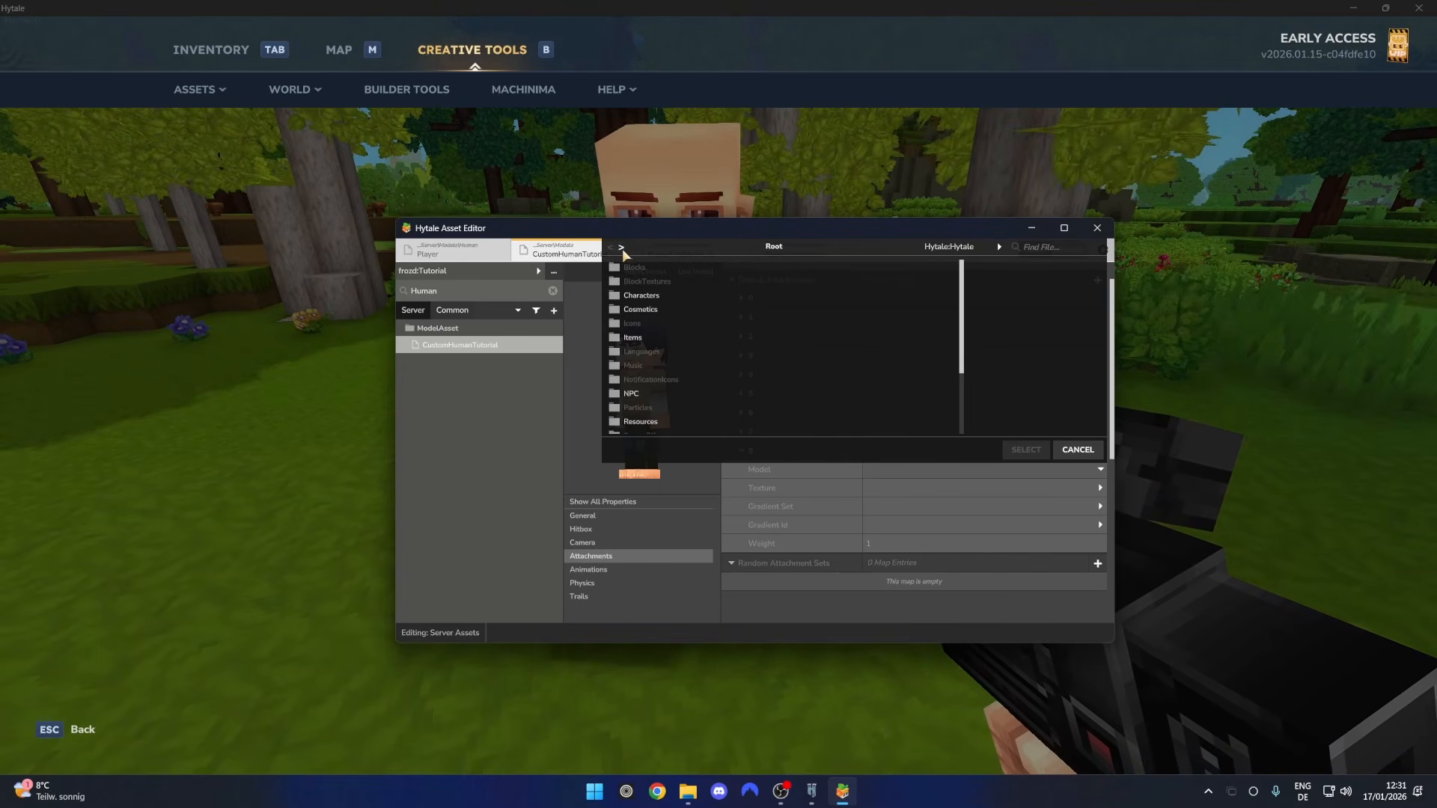
pyautogui.click(657, 296)
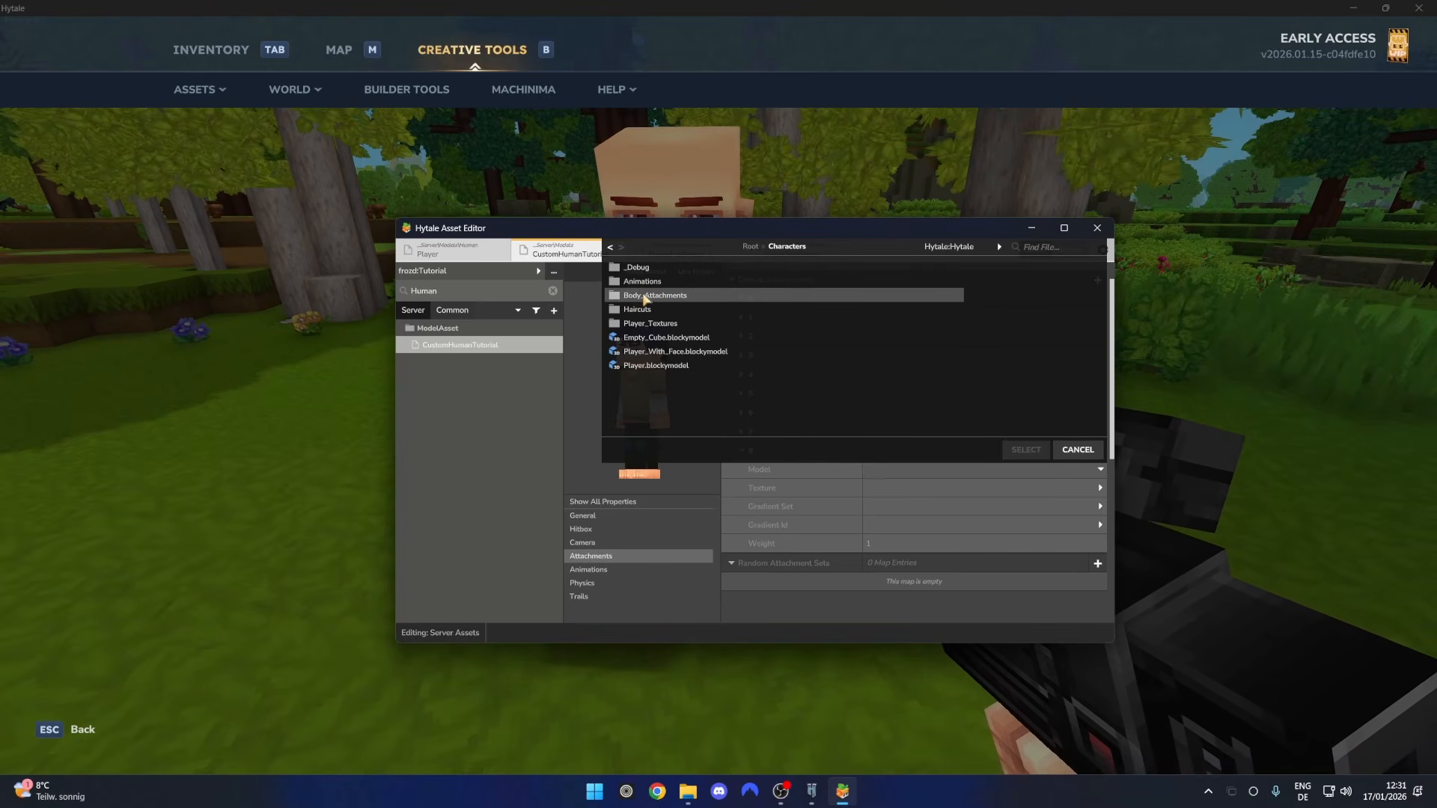
pyautogui.click(645, 297)
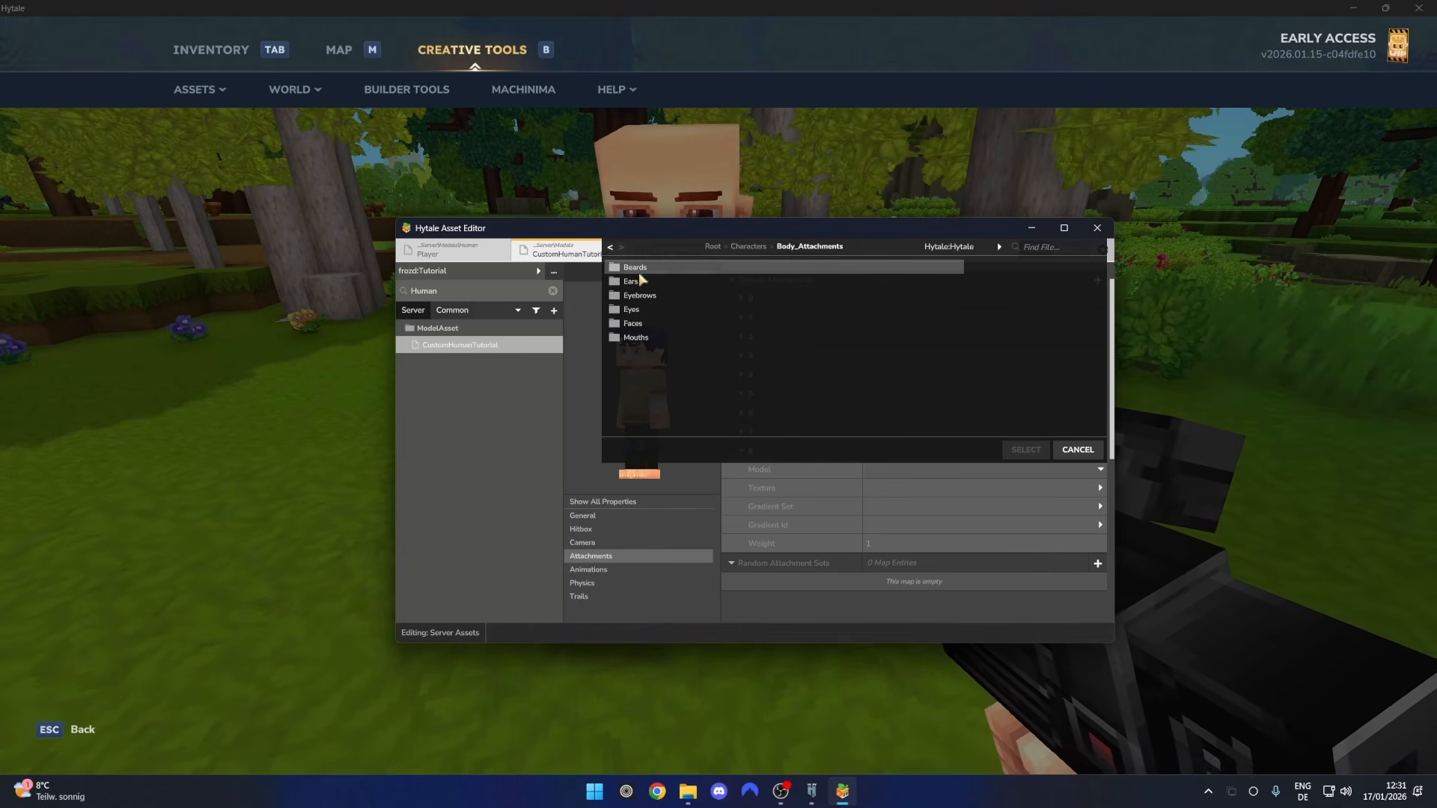
pyautogui.doubleClick(611, 247)
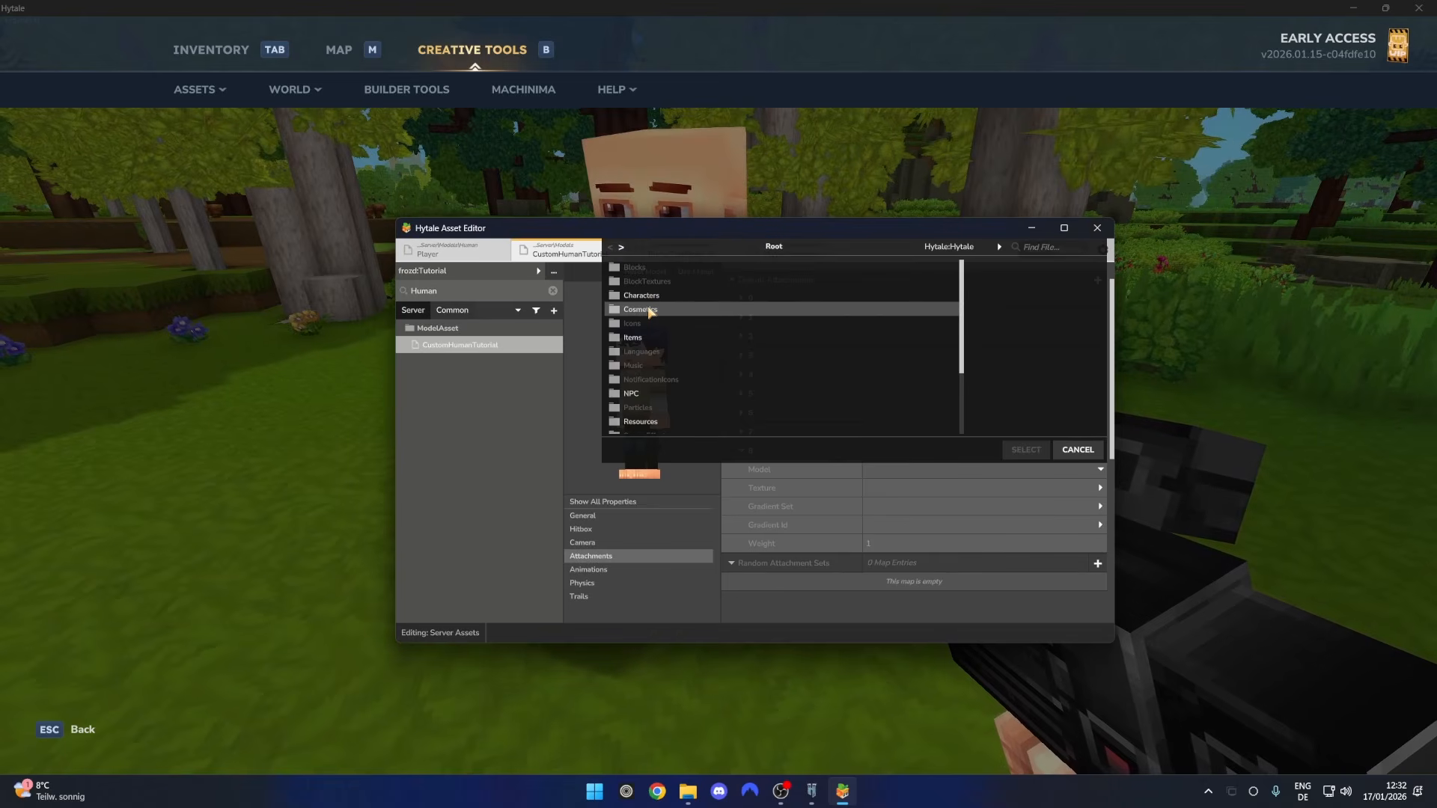
pyautogui.doubleClick(648, 310)
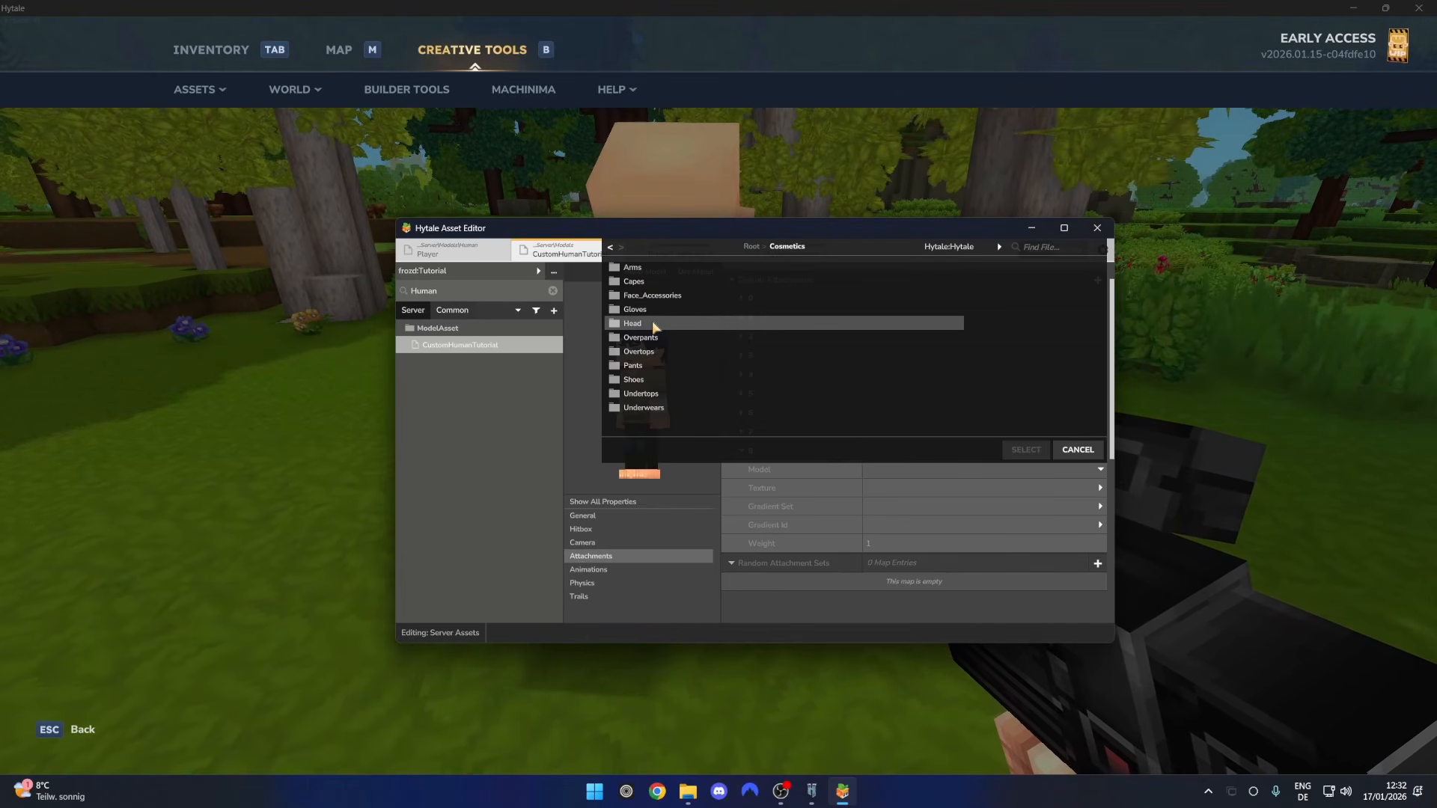
pyautogui.doubleClick(653, 324)
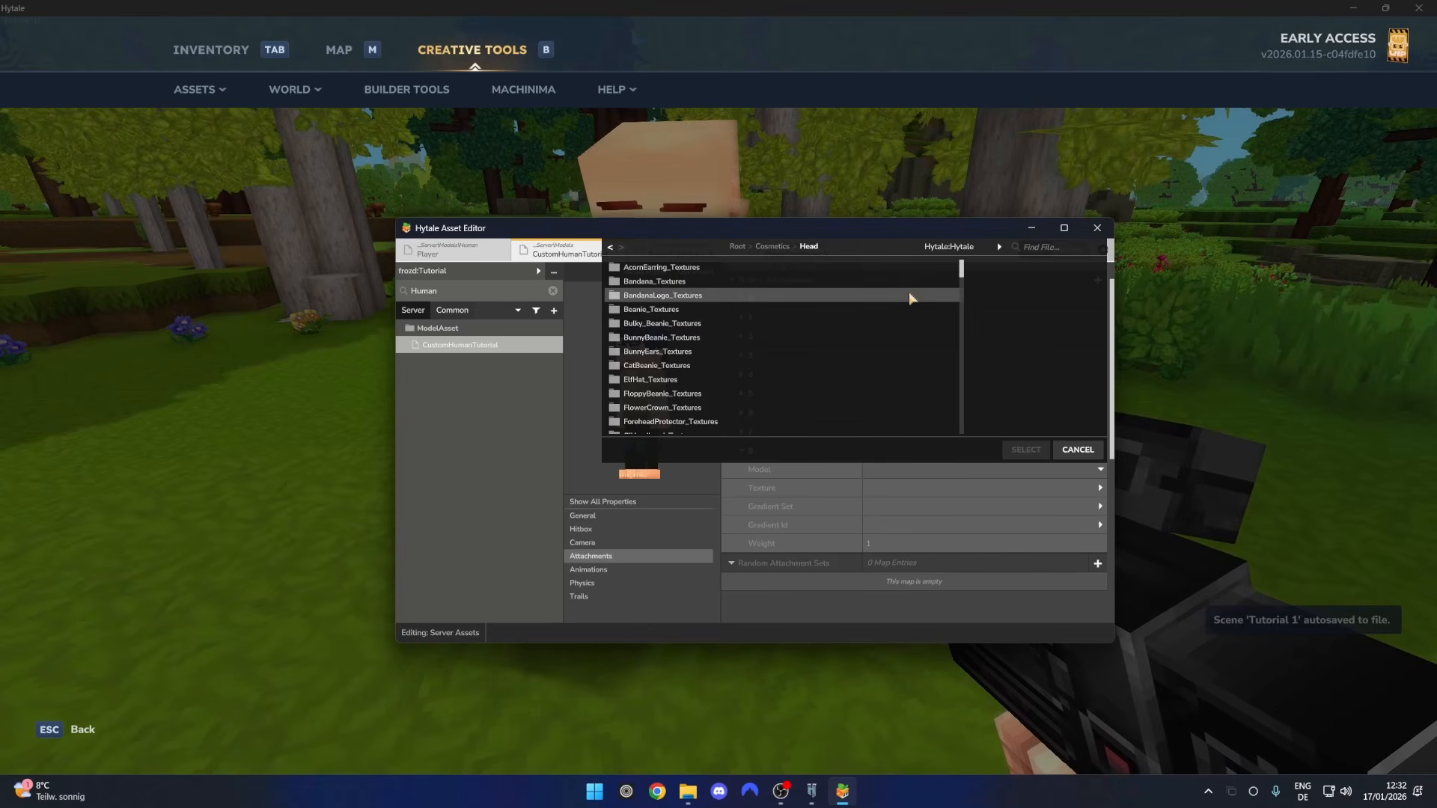
pyautogui.moveTo(963, 272); pyautogui.dragTo(959, 353)
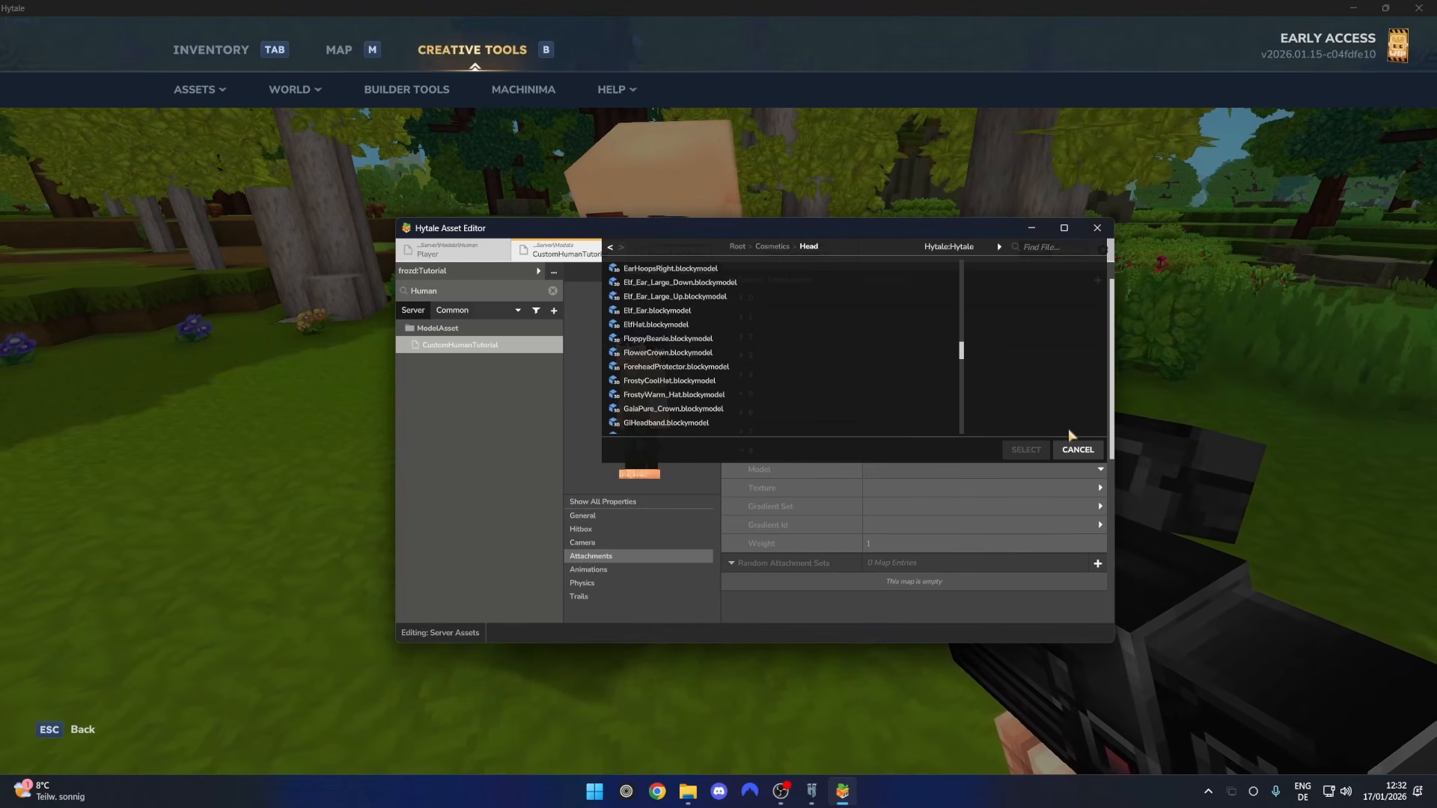
pyautogui.click(1075, 449)
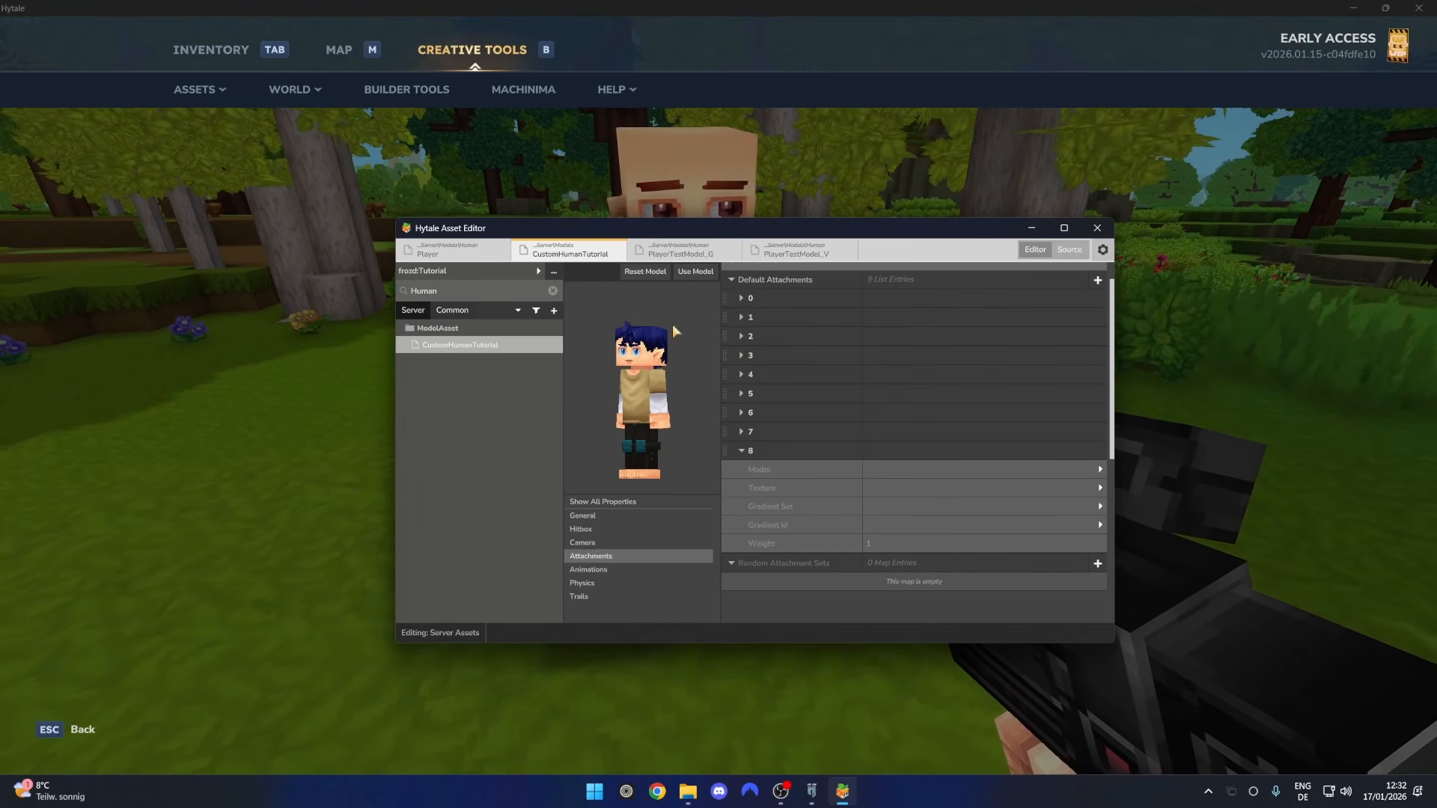
pyautogui.moveTo(625, 376); pyautogui.dragTo(601, 418)
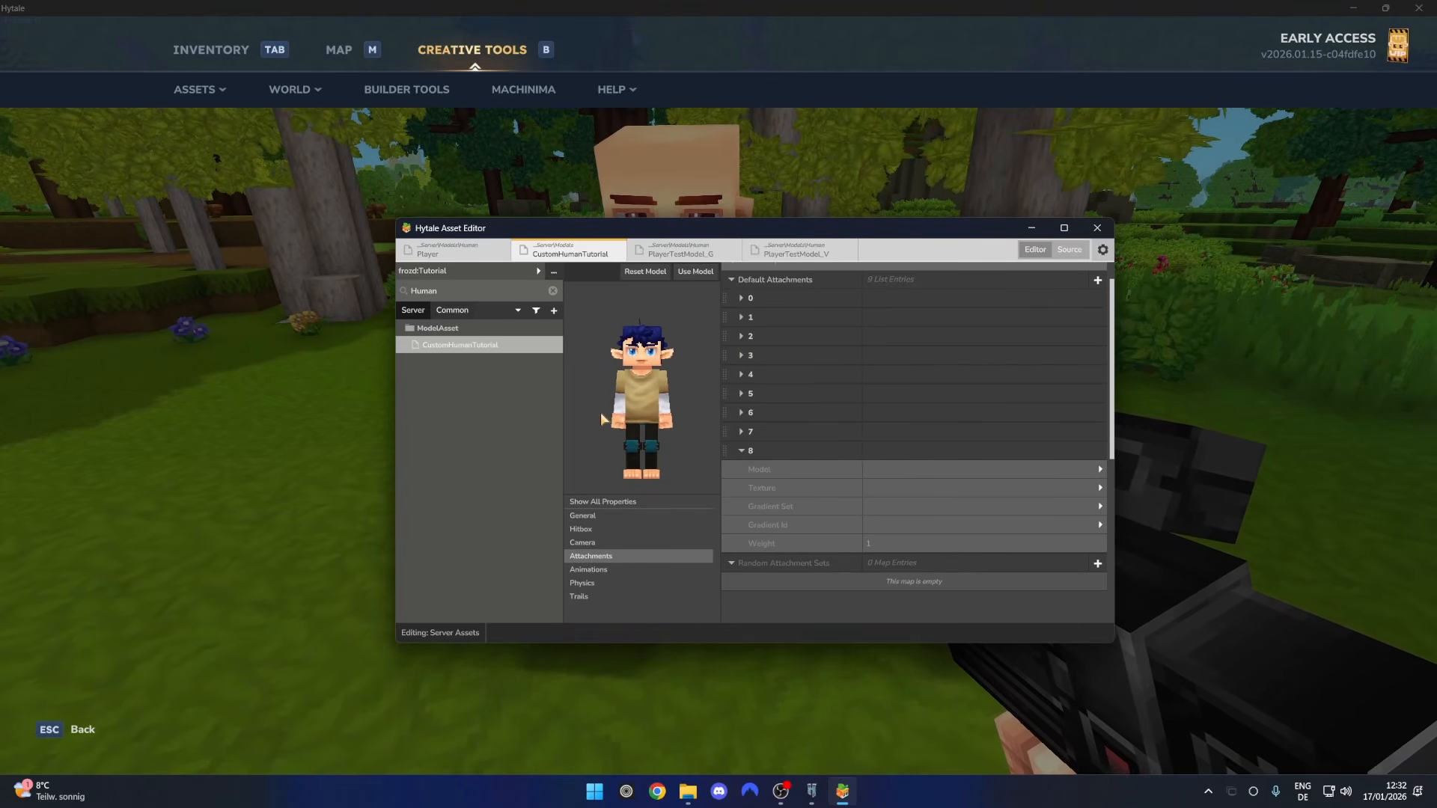
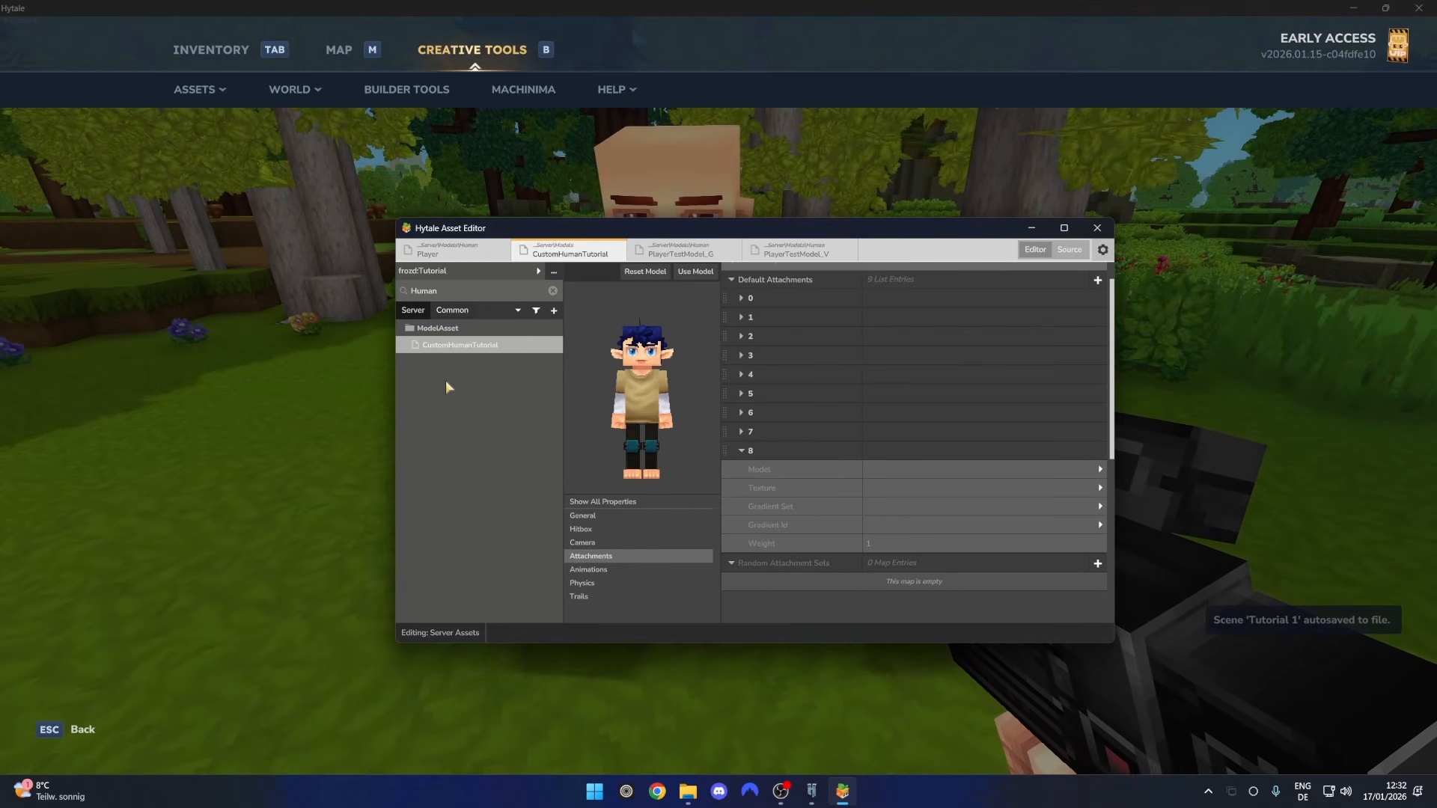
# Return to the game's Machinima editor and set the Human 1 actor's model to CustomHumanTutorial, saving the changes
pyautogui.click(310, 354)
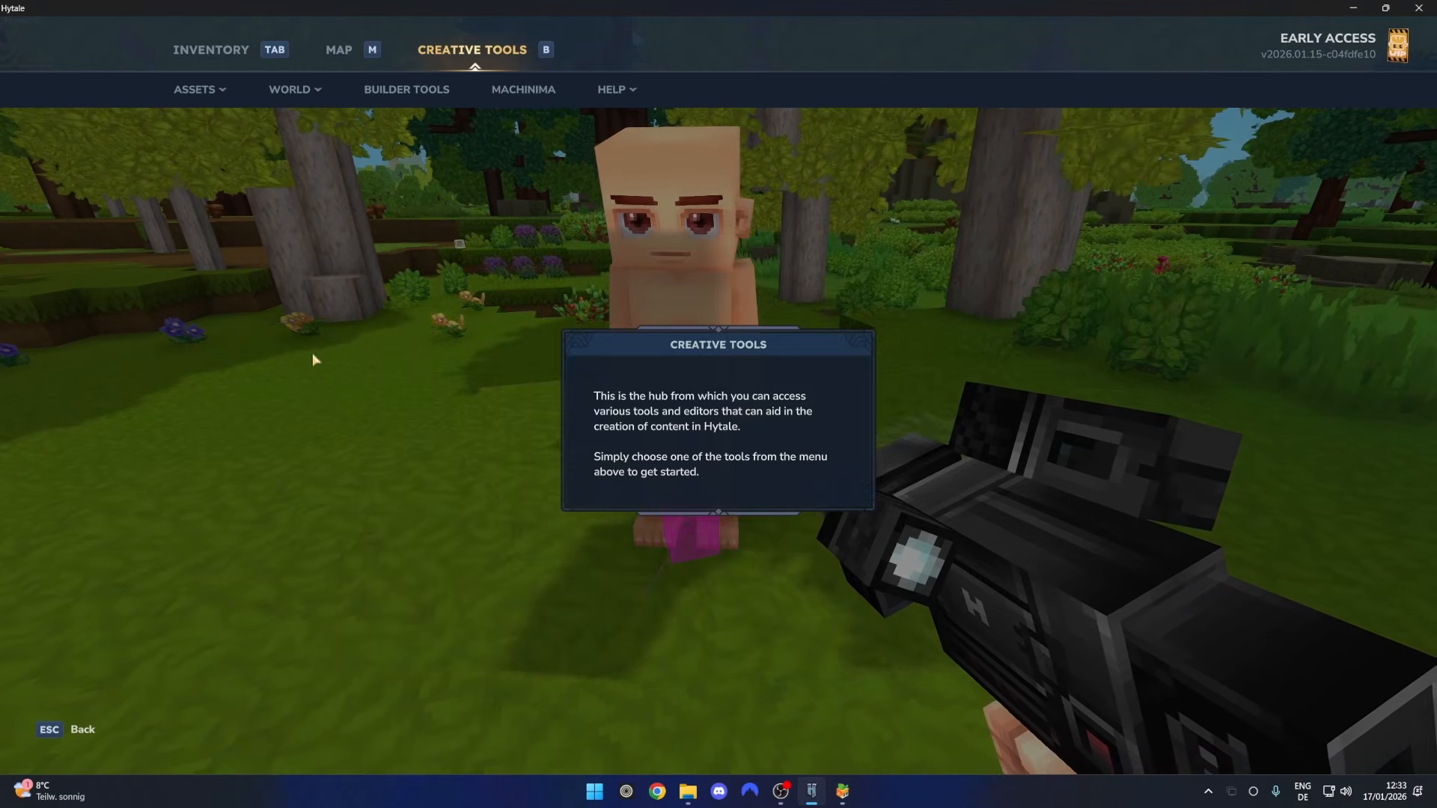
pyautogui.click(511, 90)
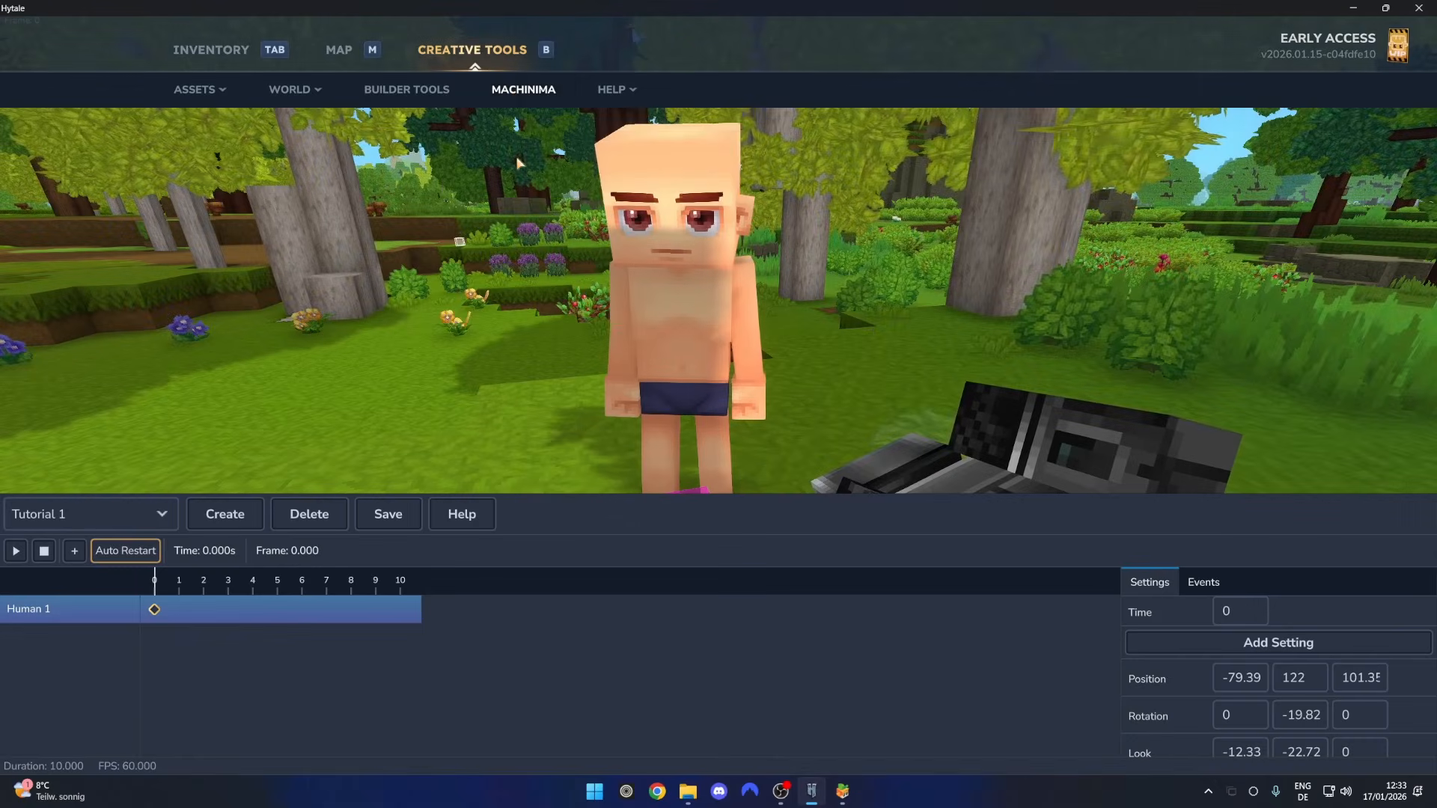
pyautogui.rightClick(63, 615)
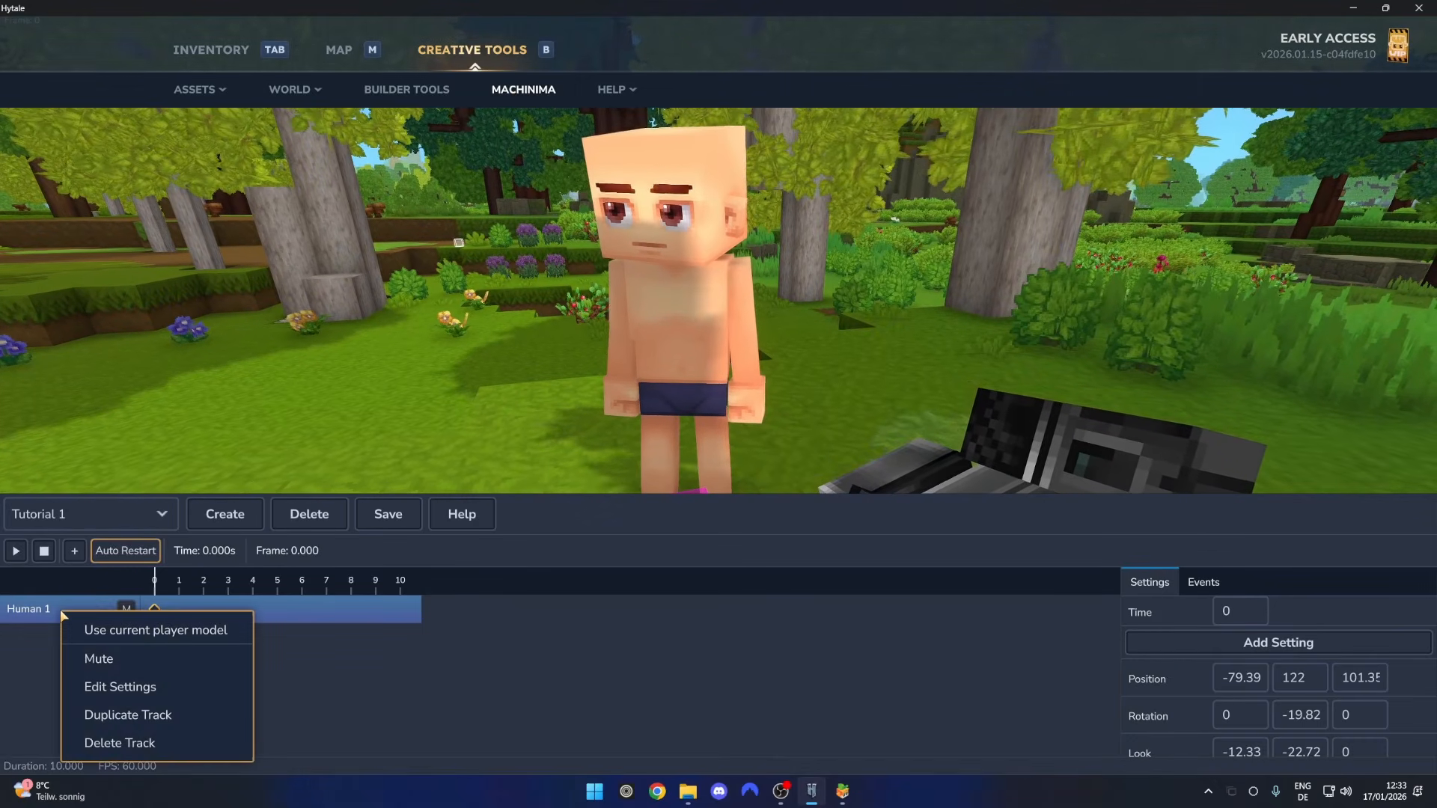
pyautogui.click(132, 686)
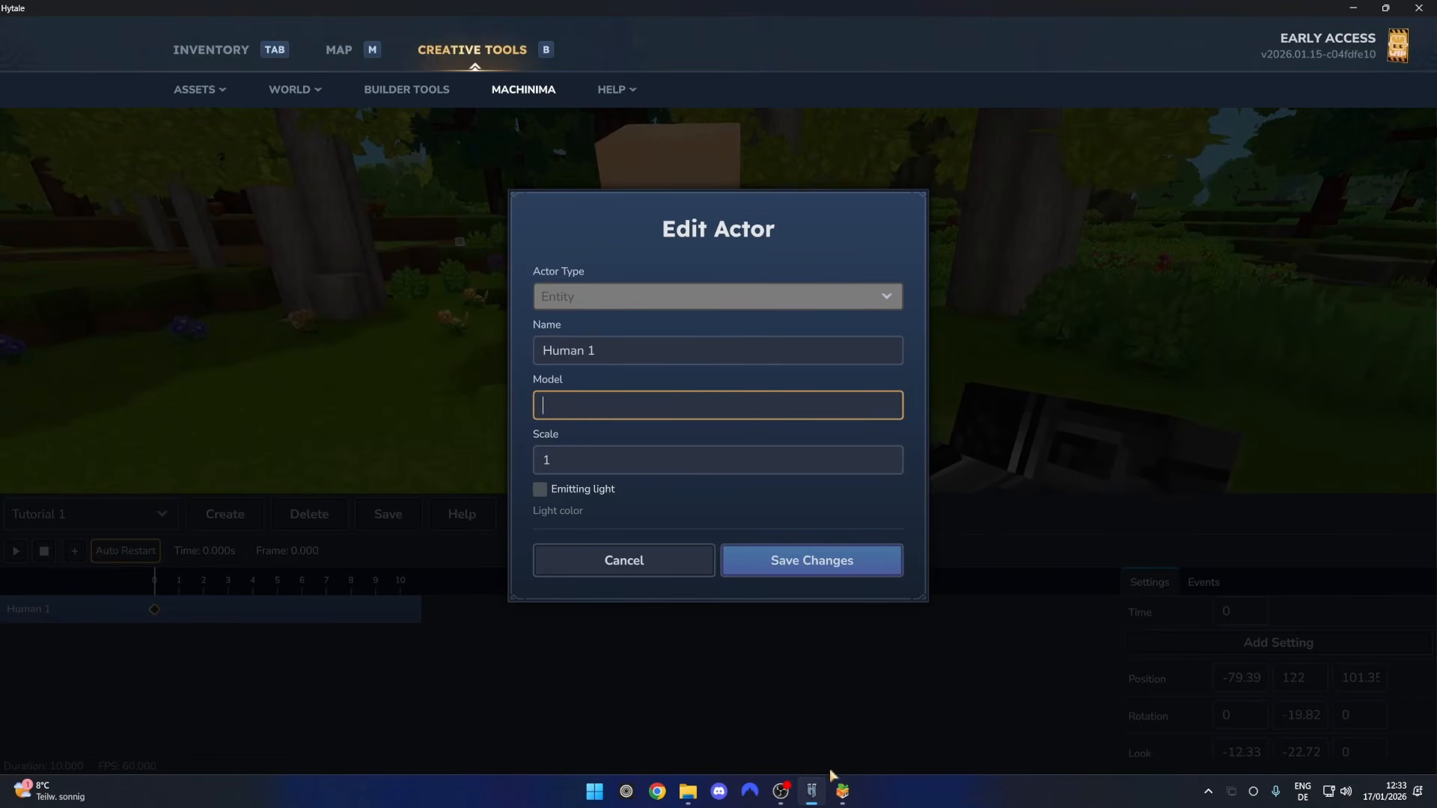
pyautogui.click(832, 790)
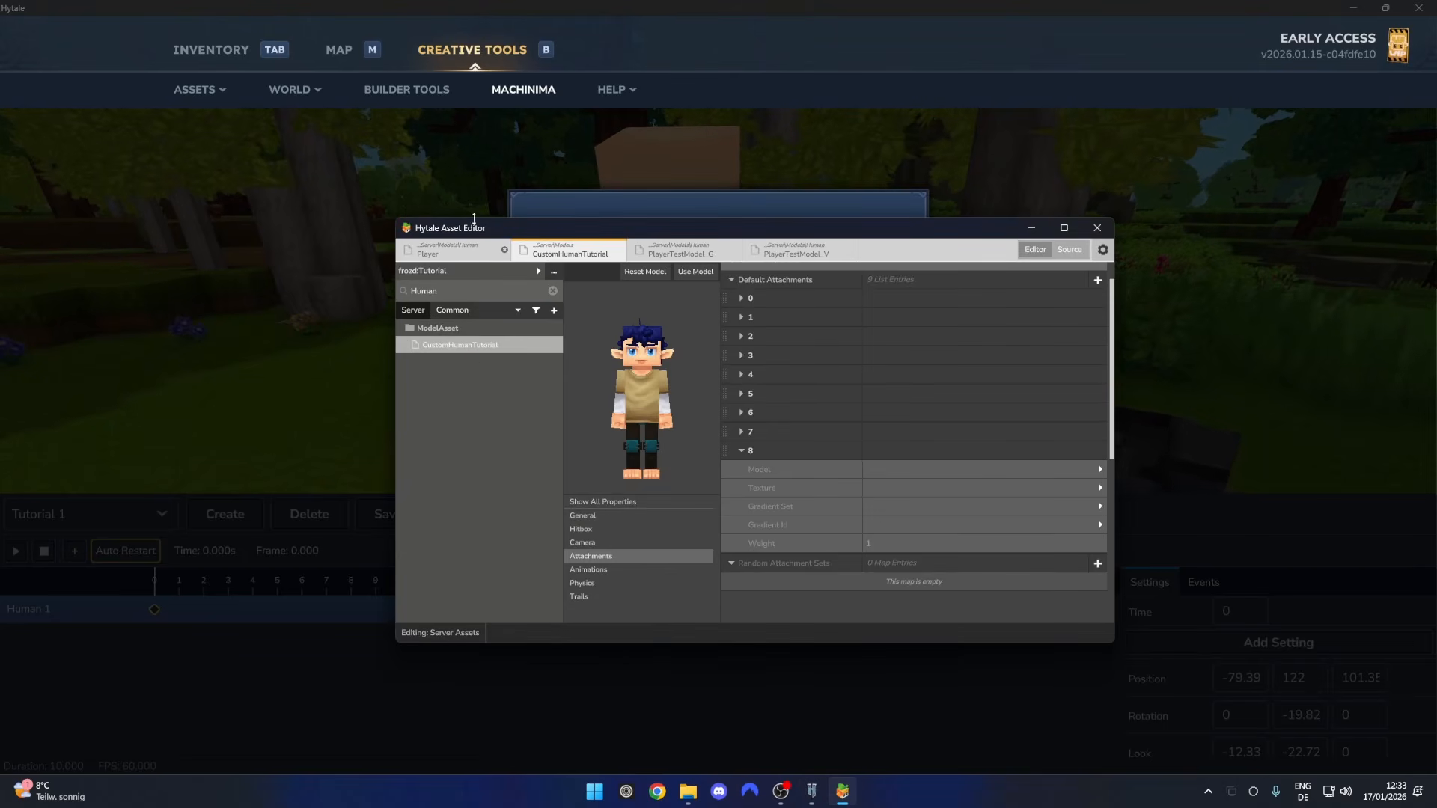
pyautogui.moveTo(474, 218); pyautogui.dragTo(592, 313)
pyautogui.click(590, 294)
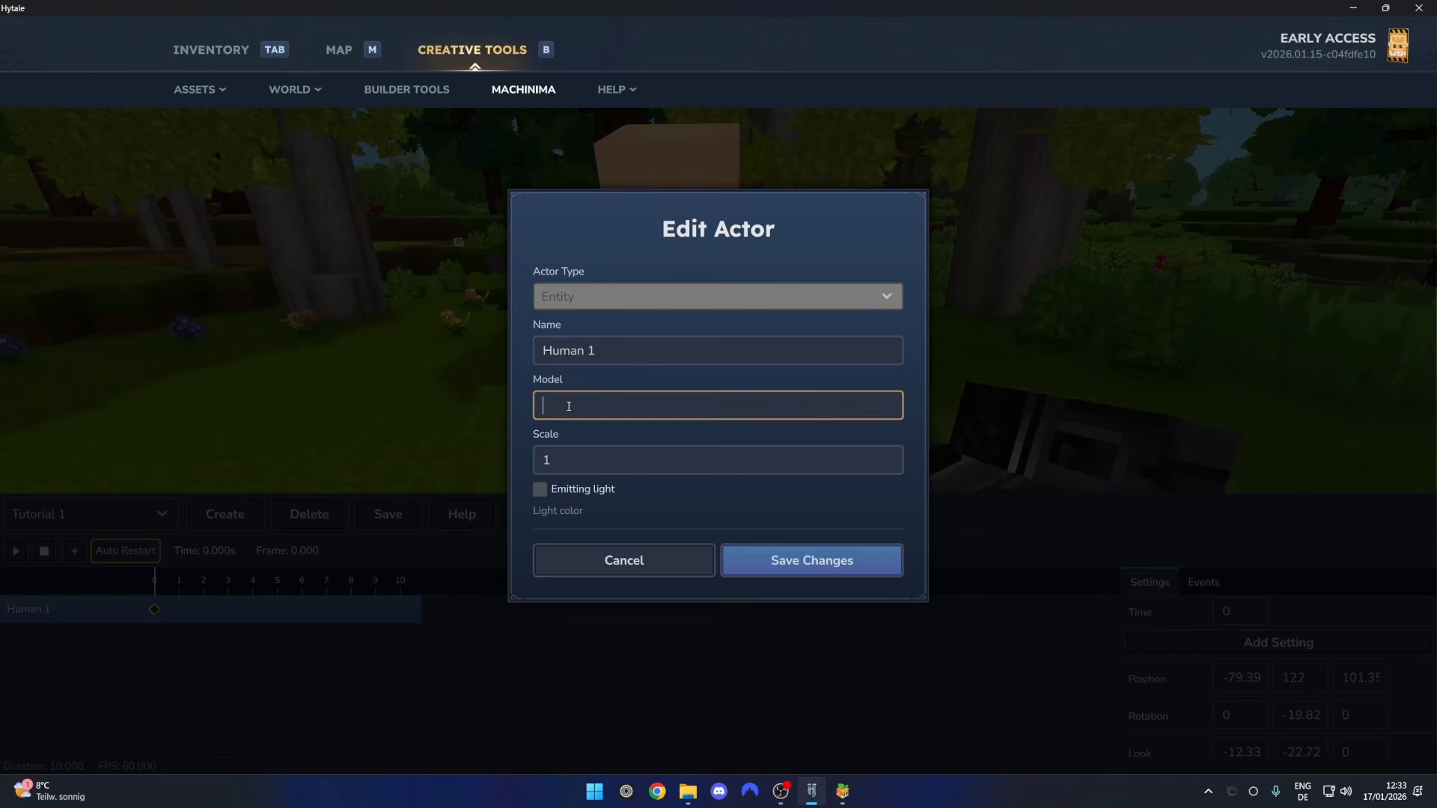
pyautogui.click(811, 558)
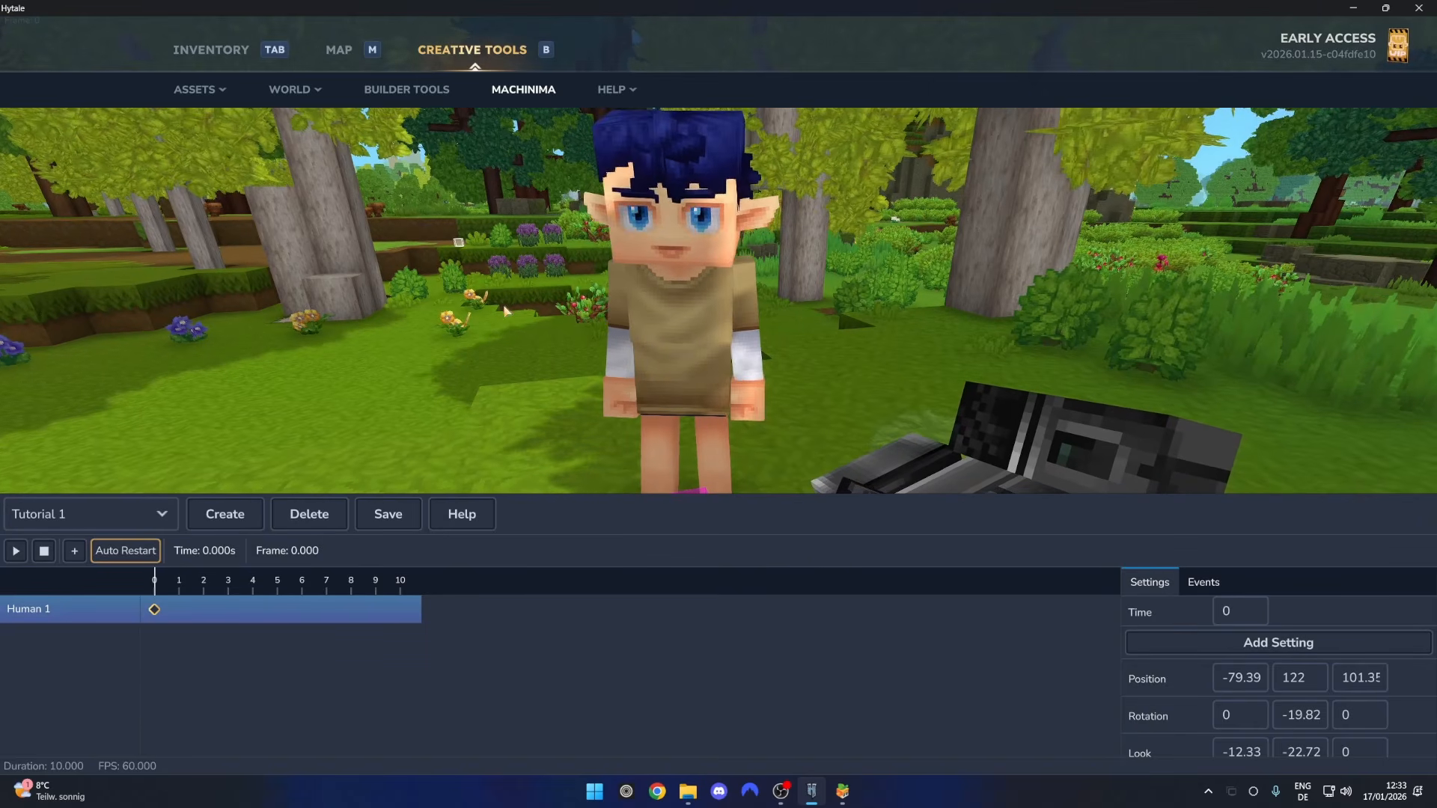
# Leave the Machinima editor and walk around the Human 1 actor to inspect the custom model in the world
pyautogui.hotkey('alt', 'Tab')
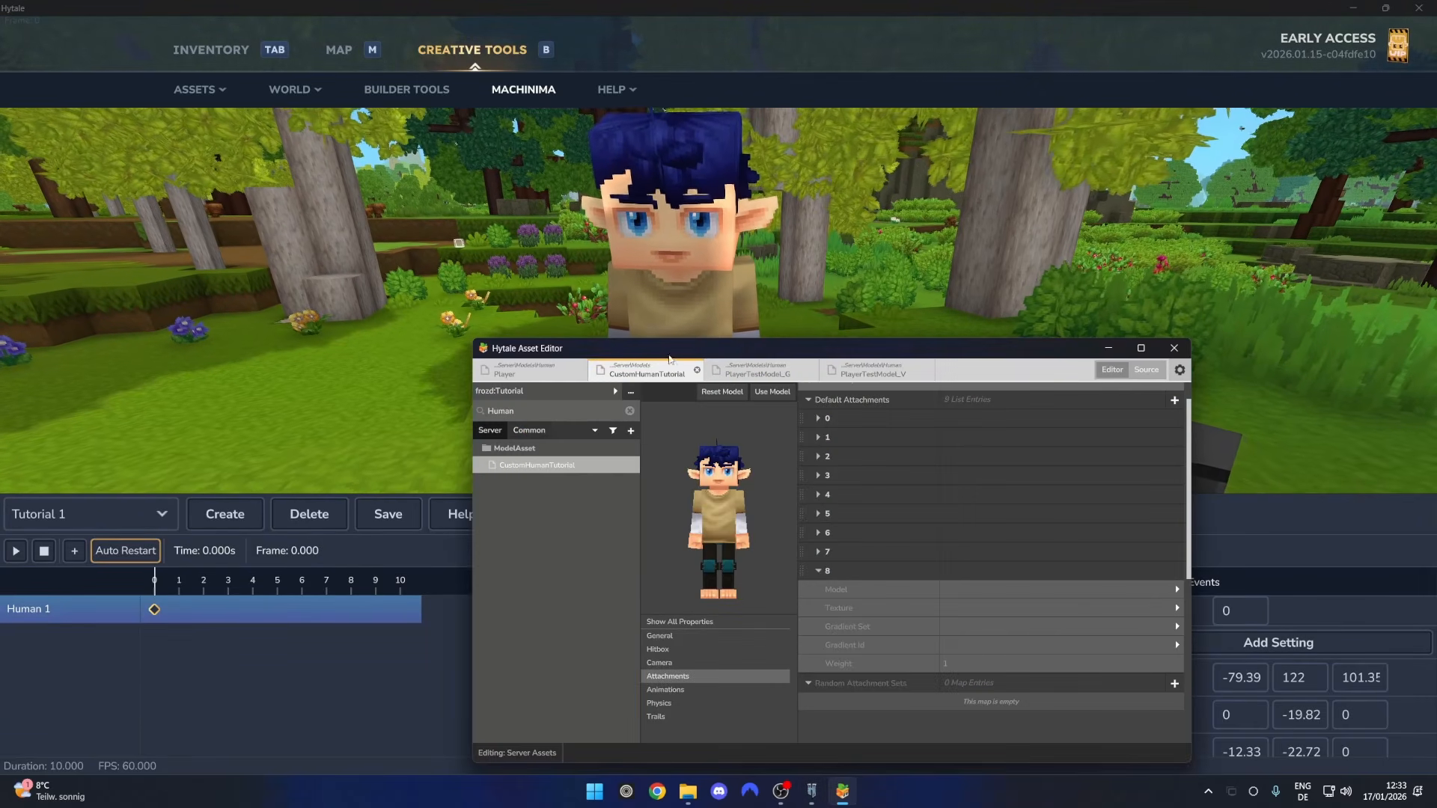
pyautogui.moveTo(662, 347); pyautogui.dragTo(564, 255)
pyautogui.hotkey('alt', 'Tab')
pyautogui.press('Escape')
pyautogui.press('w')
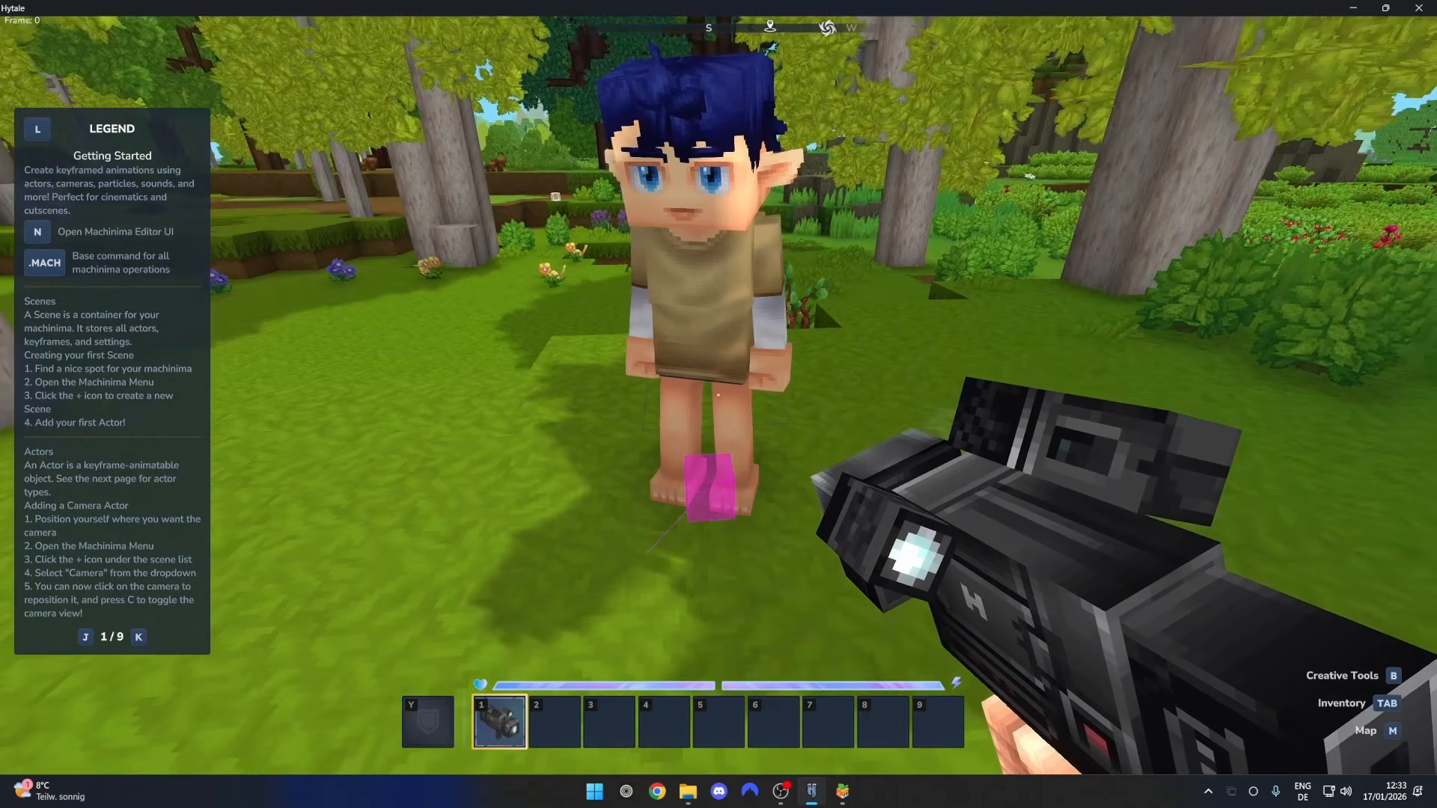
pyautogui.press('a')
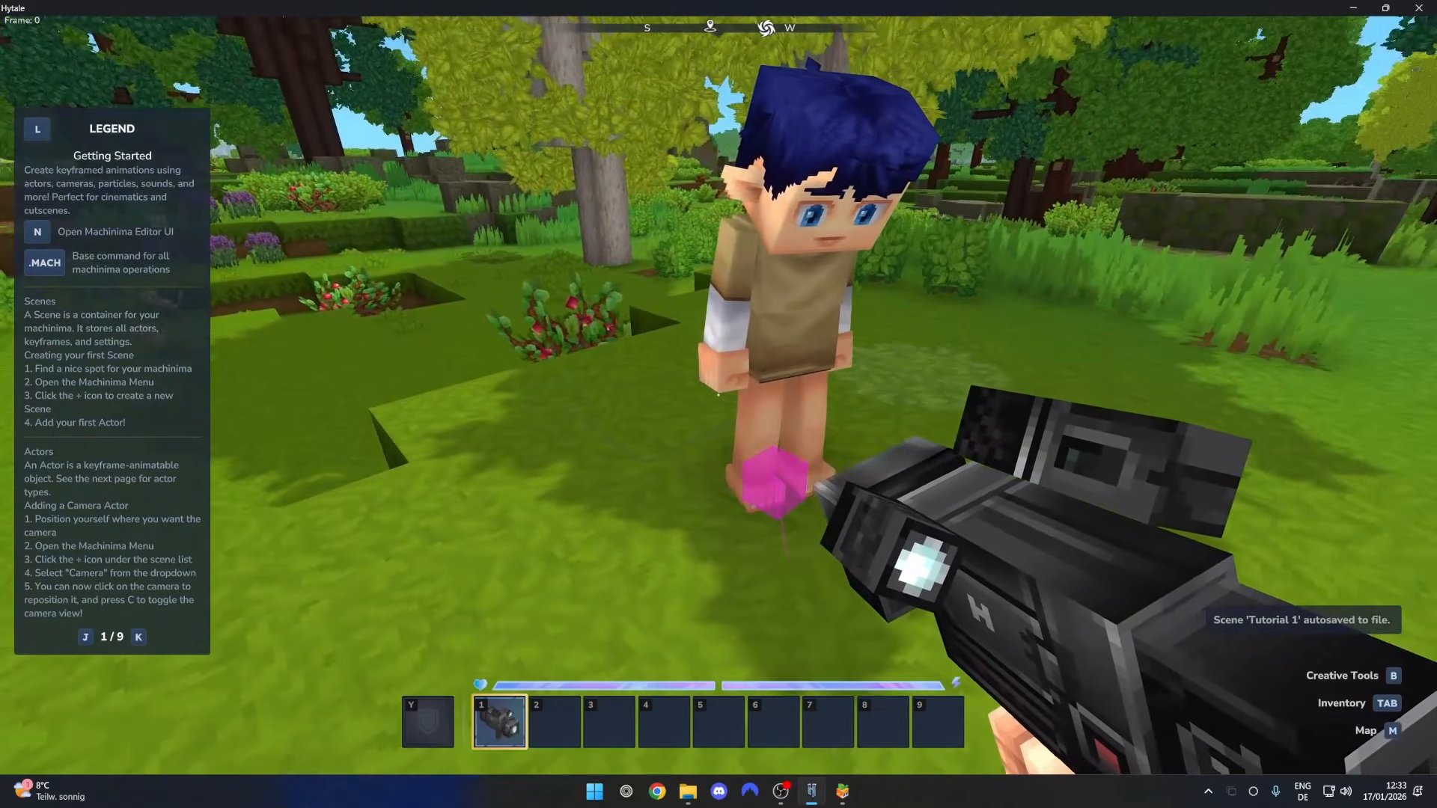
pyautogui.press('d')
pyautogui.press('s')
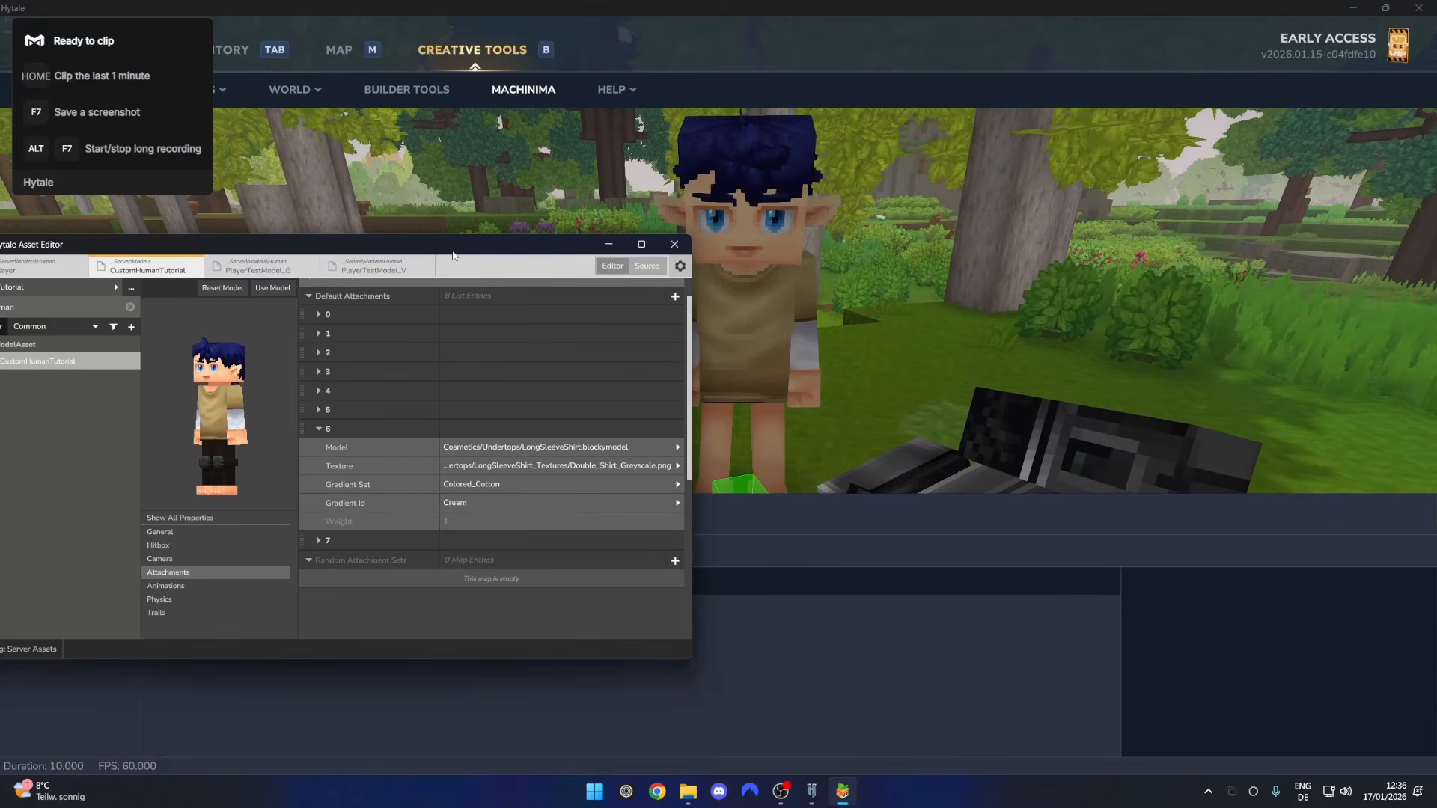
# In the Asset Editor, collapse attachment 6 and change attachment 7's model to Pants_Straight.blockymodel
pyautogui.moveTo(456, 255); pyautogui.dragTo(389, 218)
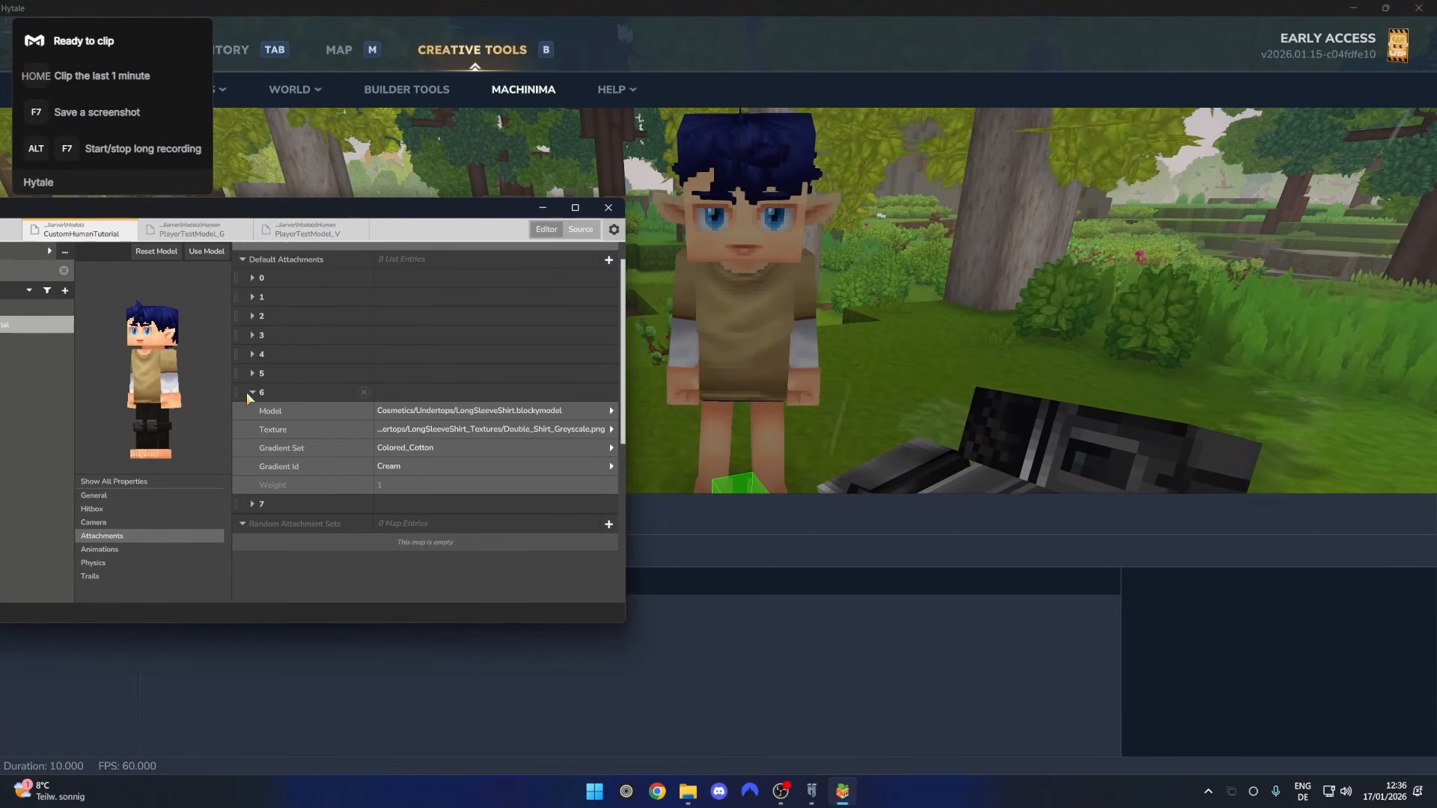
pyautogui.click(249, 393)
pyautogui.click(252, 411)
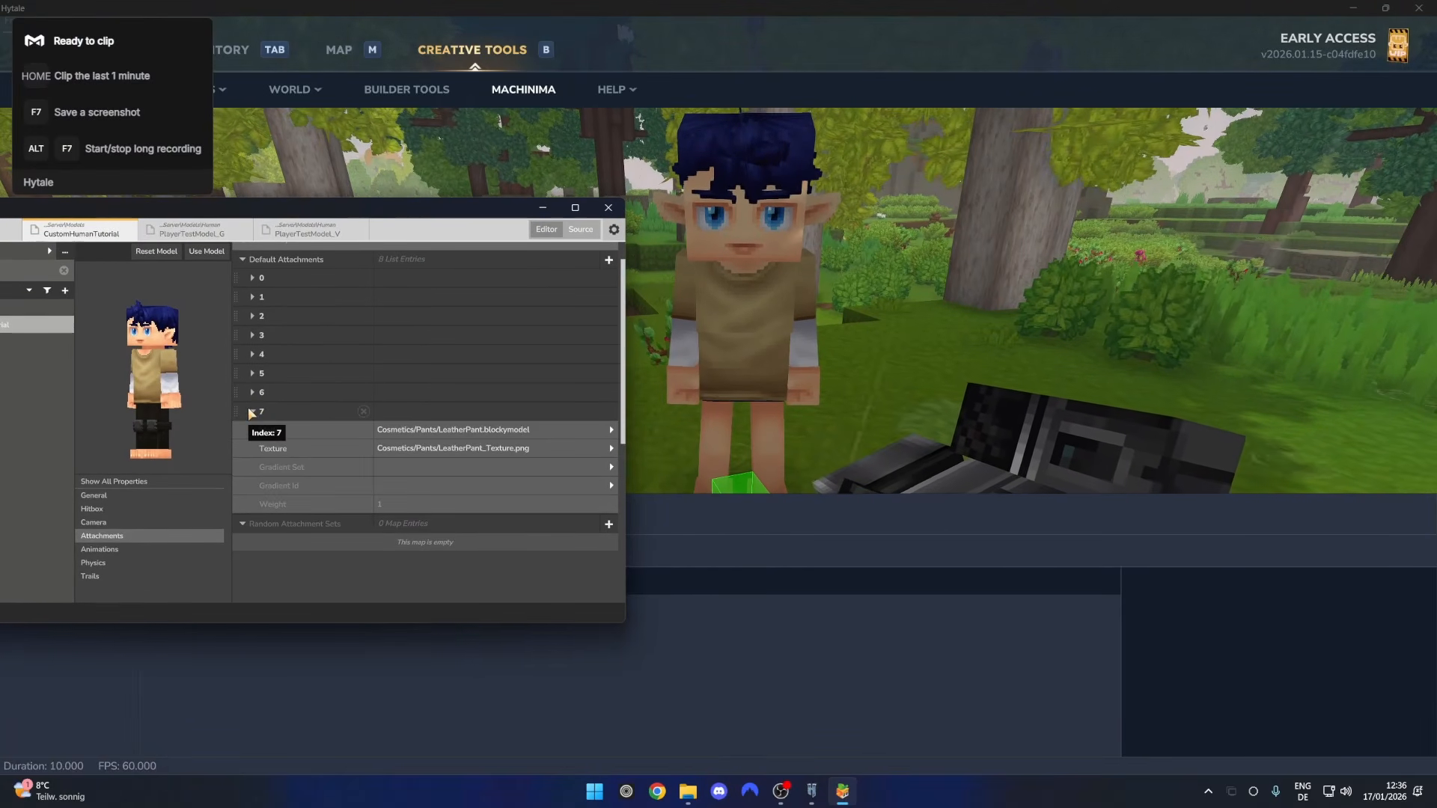
pyautogui.click(469, 433)
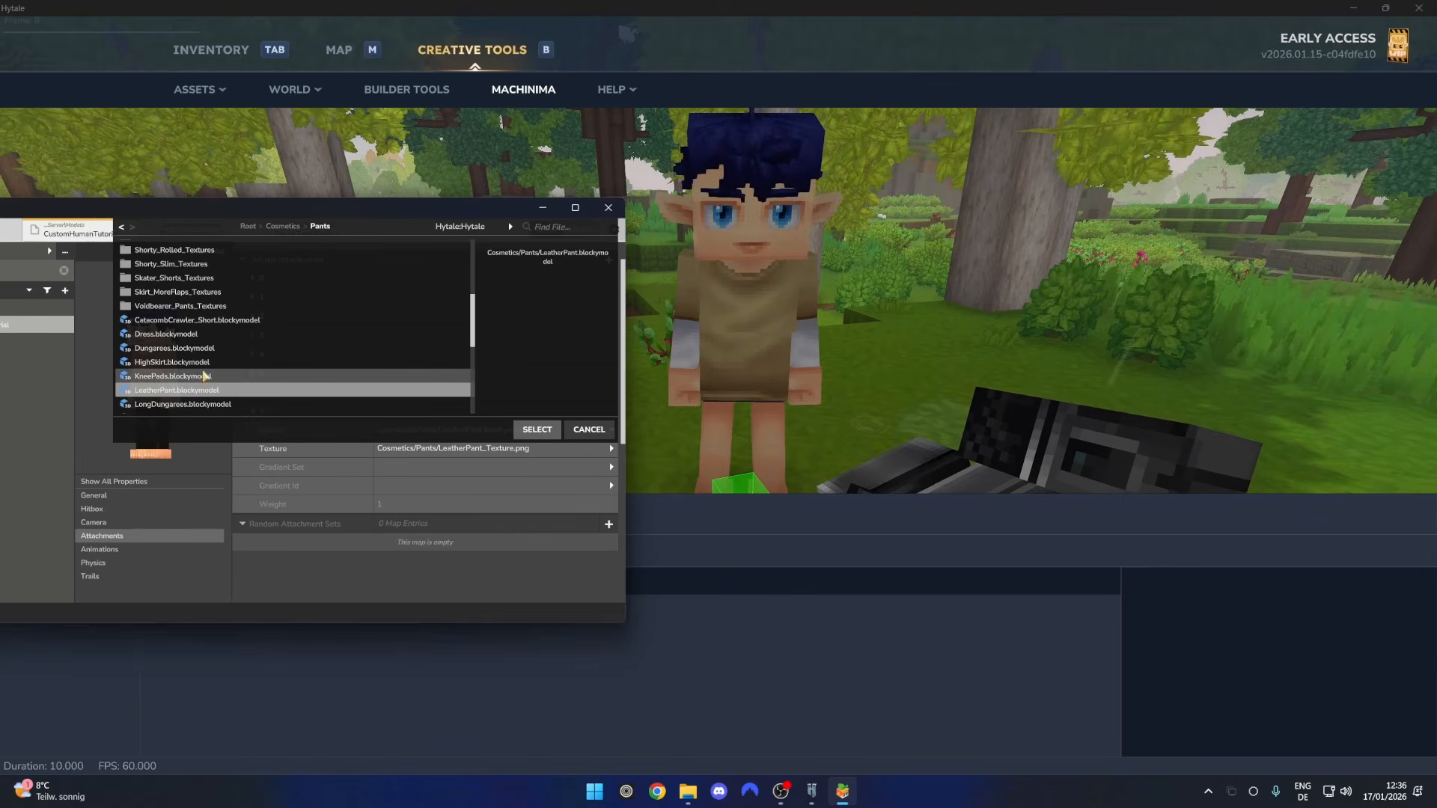
pyautogui.scroll(-3, 225, 377)
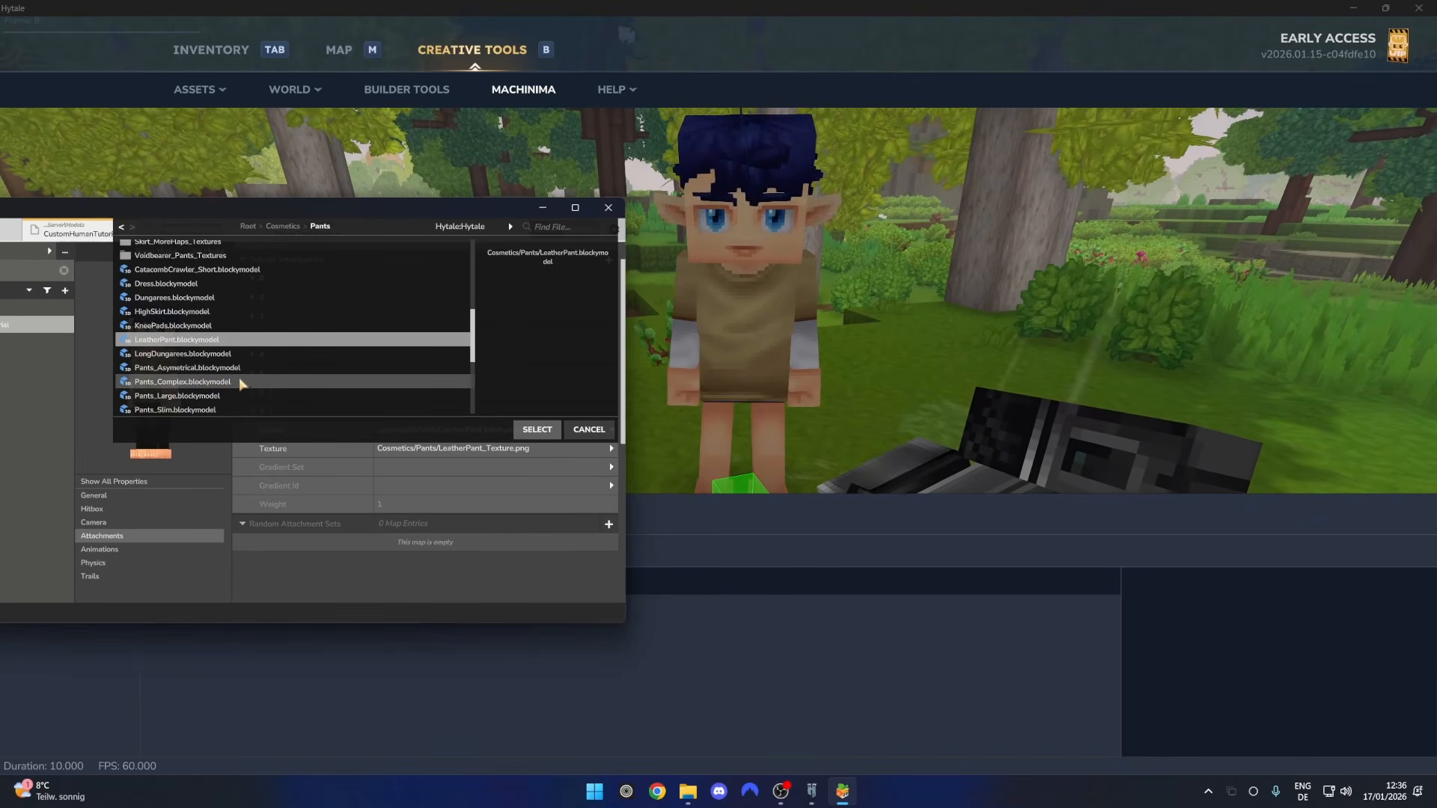
pyautogui.scroll(-2, 240, 382)
pyautogui.doubleClick(221, 377)
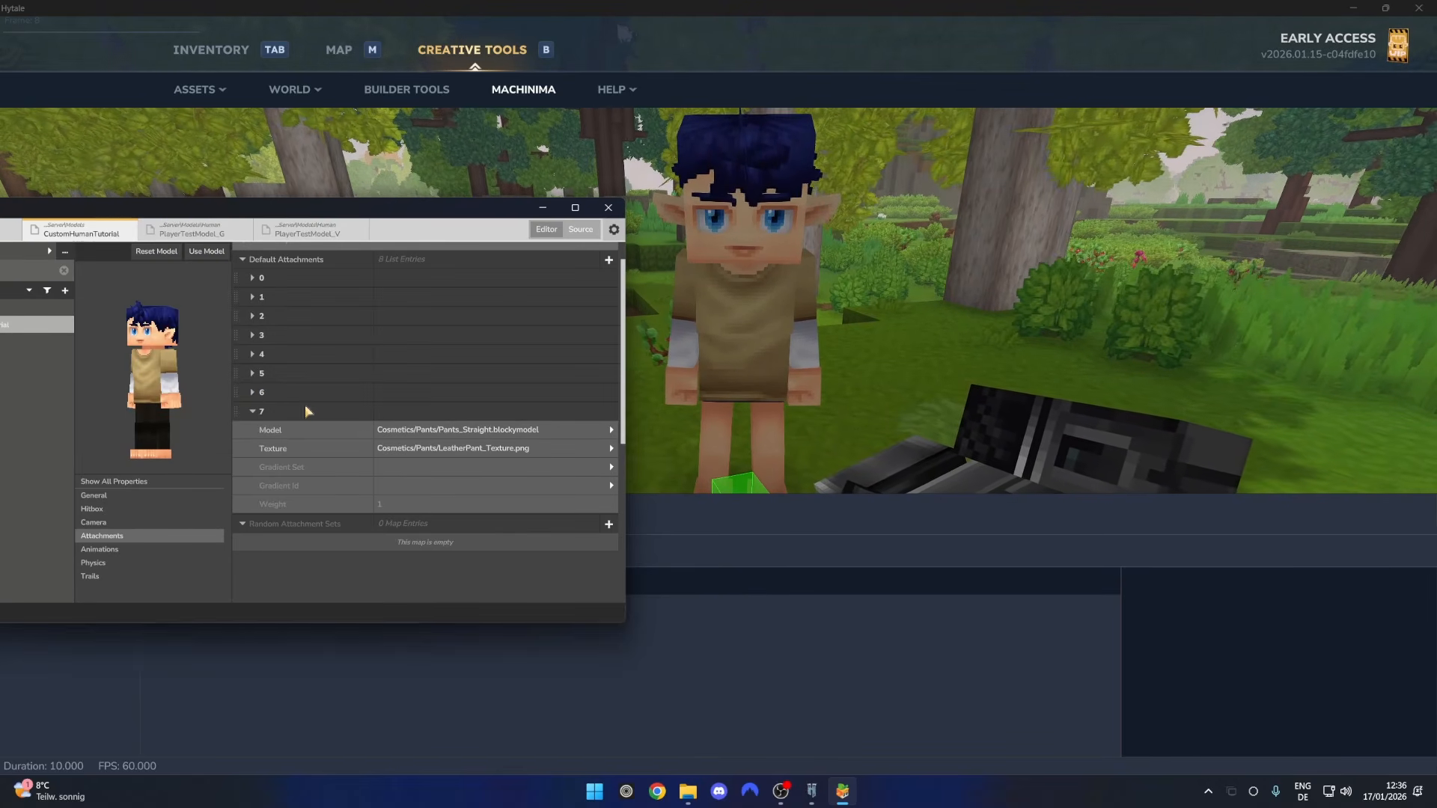
# Set attachment 7's texture to Pants_Brown.png from the Pants_Straight_Textures folder
pyautogui.click(438, 455)
pyautogui.scroll(-1, 243, 360)
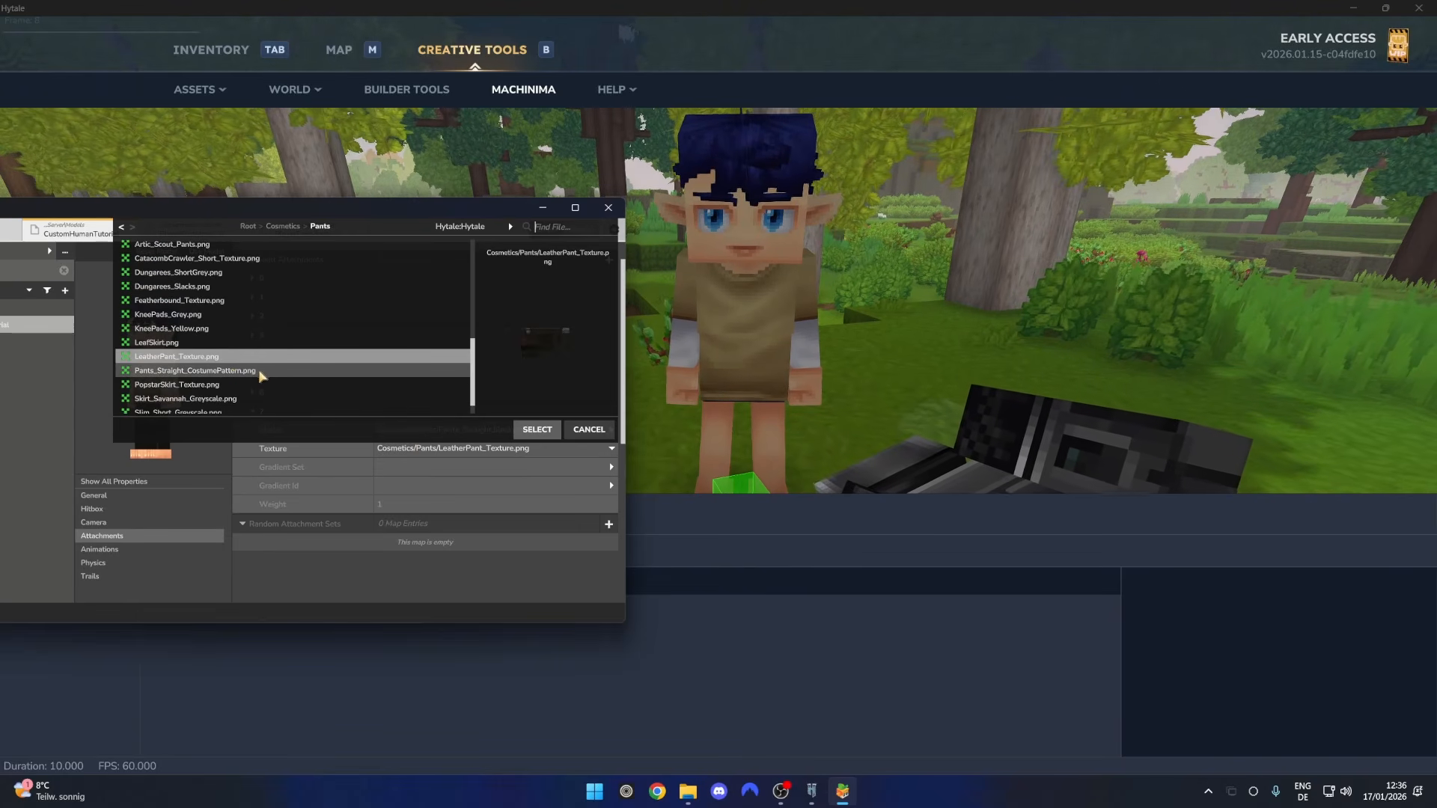
pyautogui.scroll(4, 247, 378)
pyautogui.scroll(3, 238, 378)
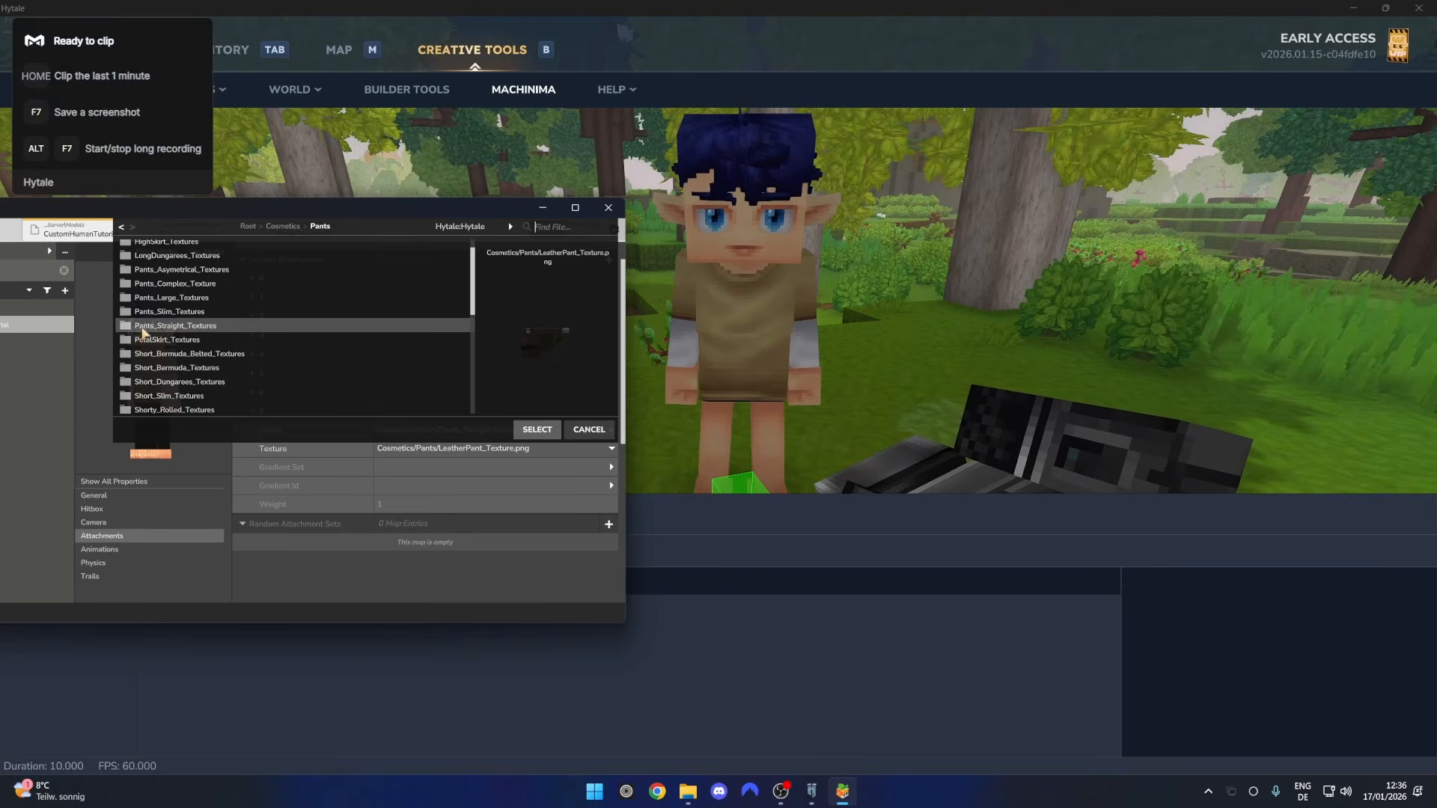
pyautogui.doubleClick(166, 330)
pyautogui.scroll(-3, 172, 367)
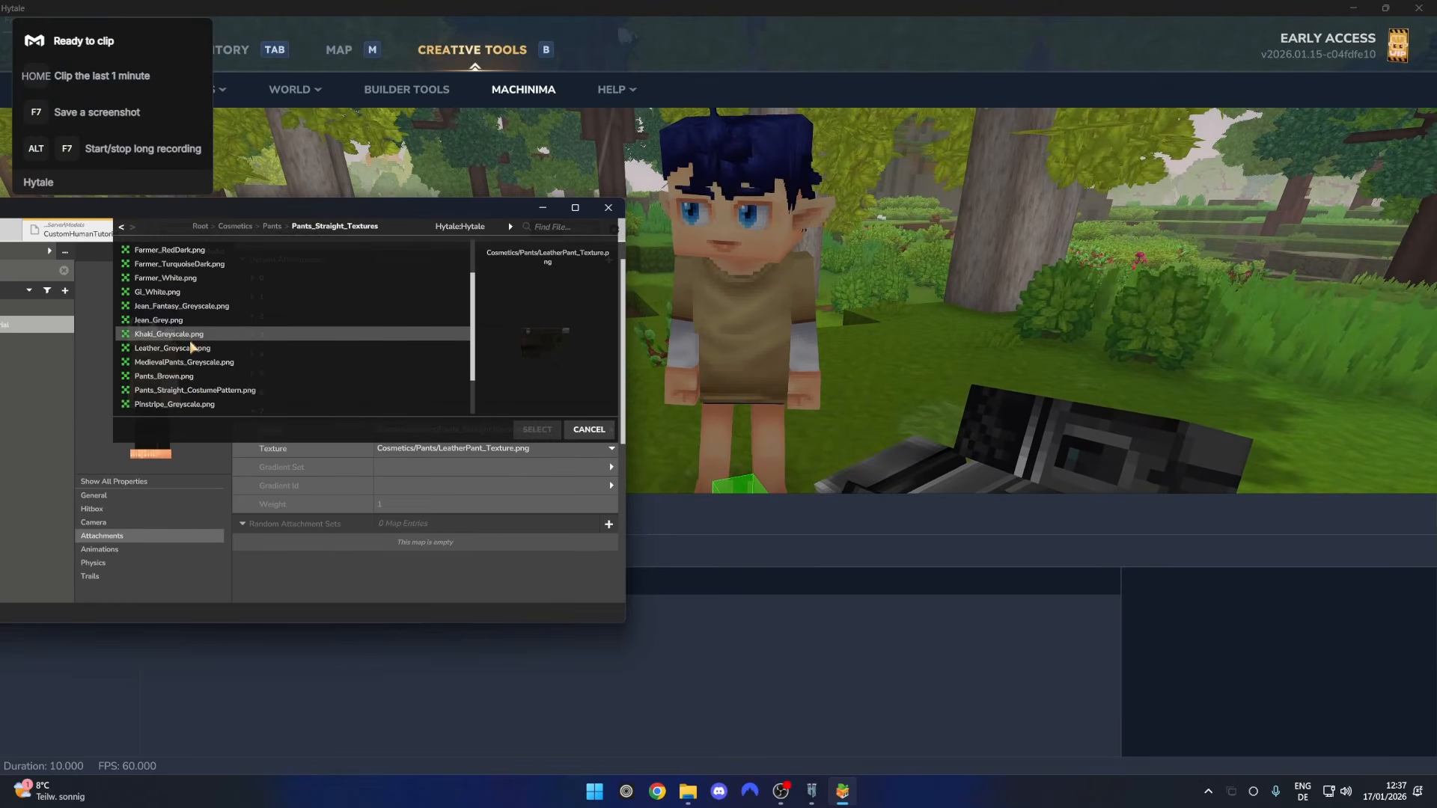
pyautogui.doubleClick(187, 376)
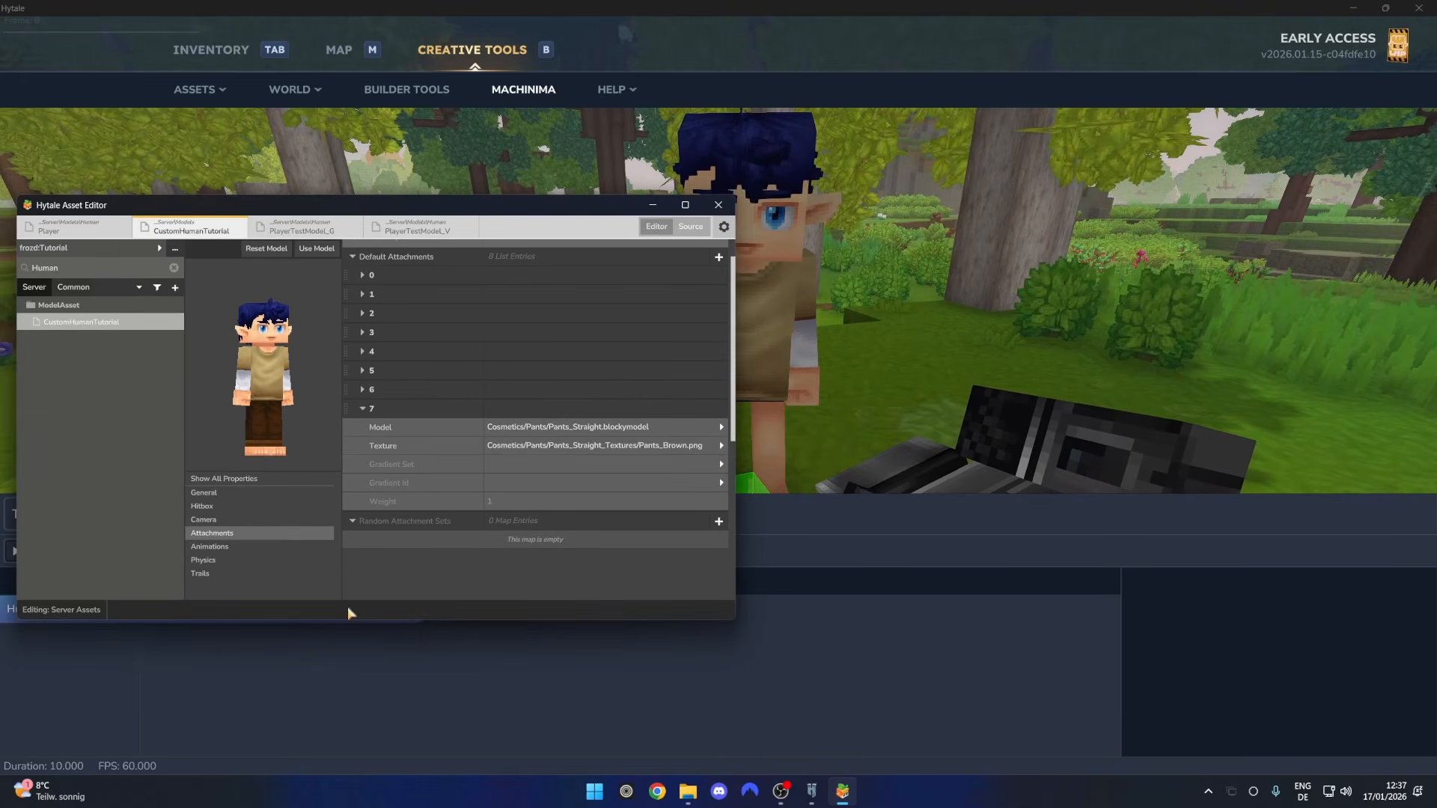
# Back in the Machinima editor, switch the Human 1 actor's model to Player and save the changes
pyautogui.click(71, 635)
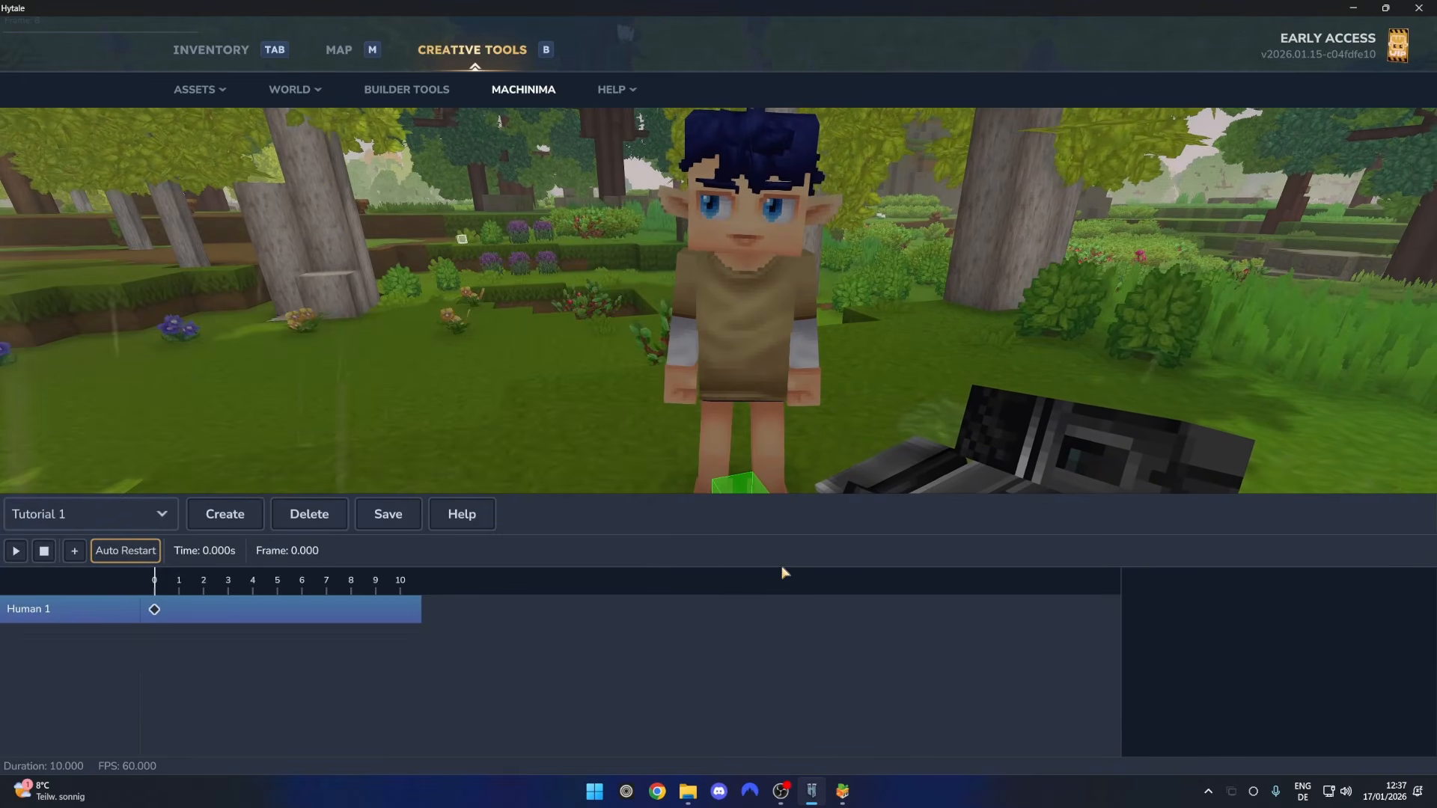
pyautogui.rightClick(83, 609)
pyautogui.click(142, 683)
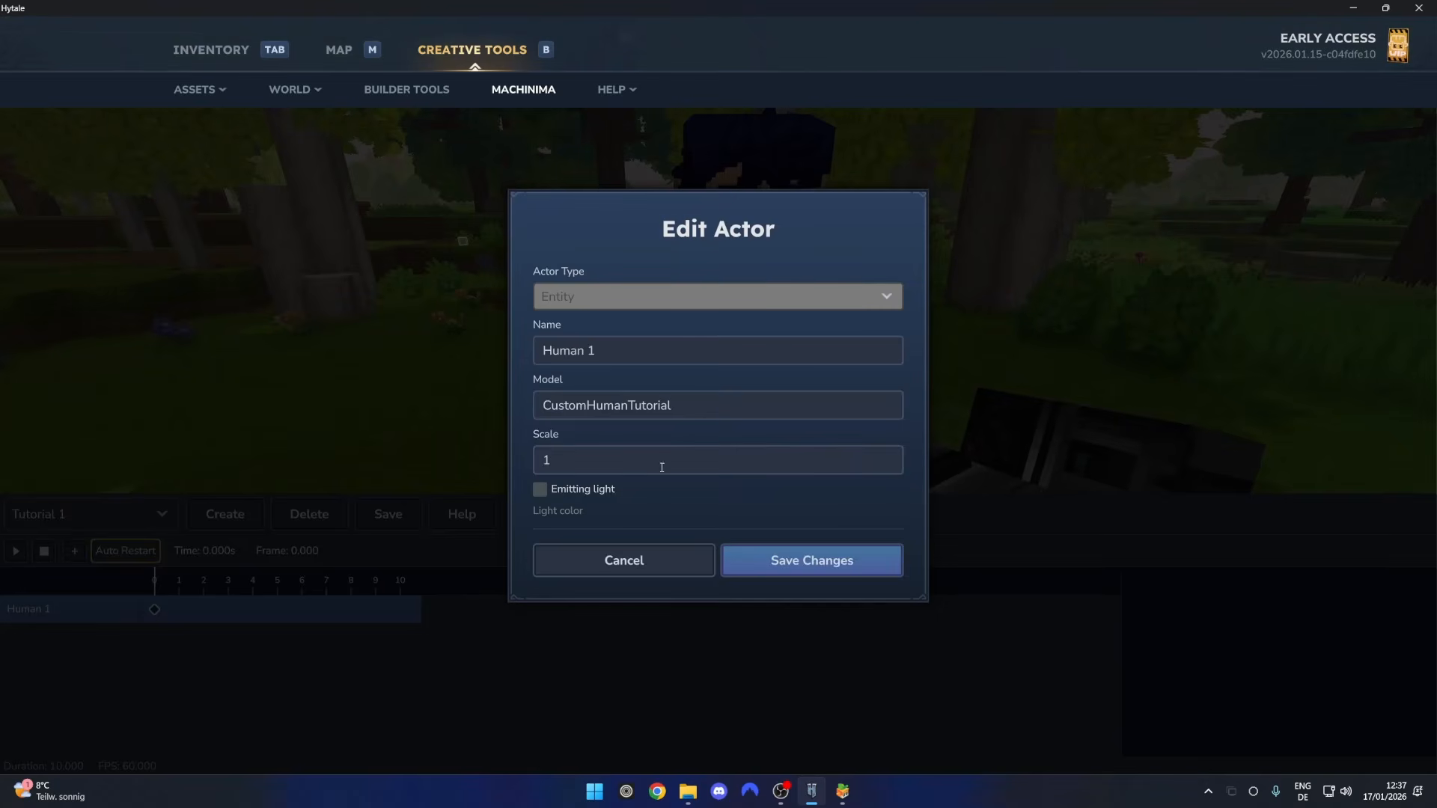
pyautogui.doubleClick(673, 408)
pyautogui.write('Player')
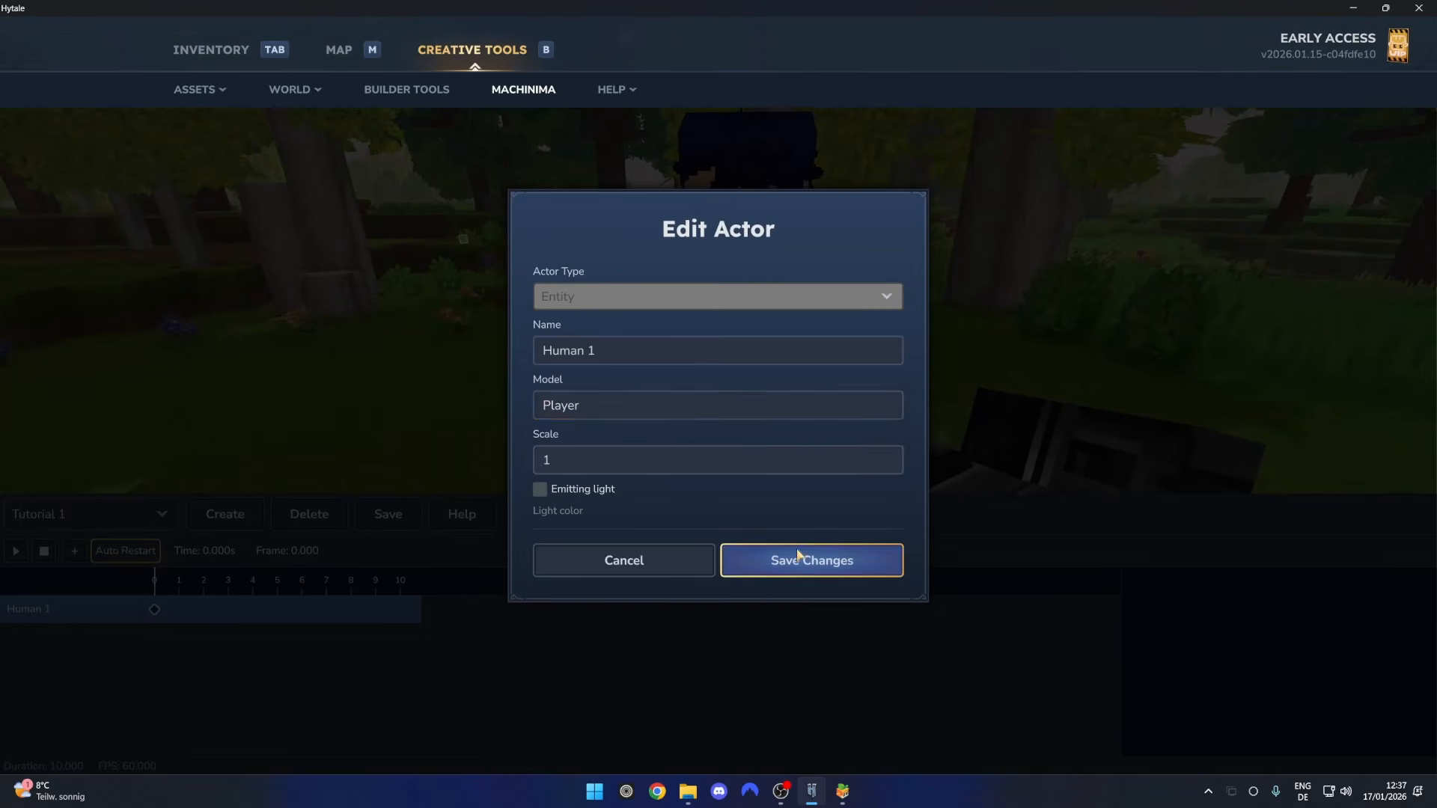
pyautogui.click(796, 557)
# Set the Human 1 actor's model back to CustomHumanTutorial and save, so the edited pants are reloaded
pyautogui.rightClick(105, 610)
pyautogui.click(157, 678)
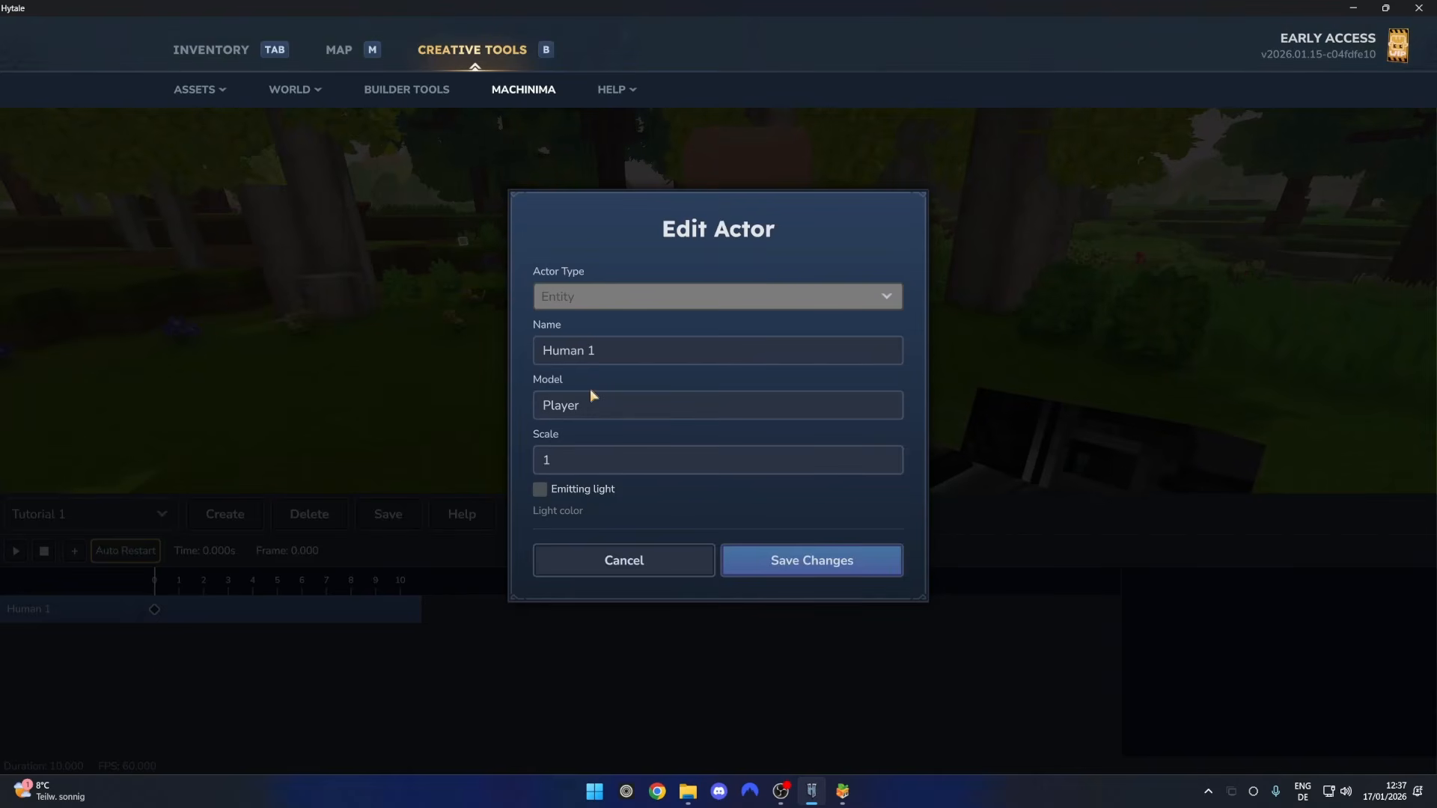
pyautogui.click(800, 562)
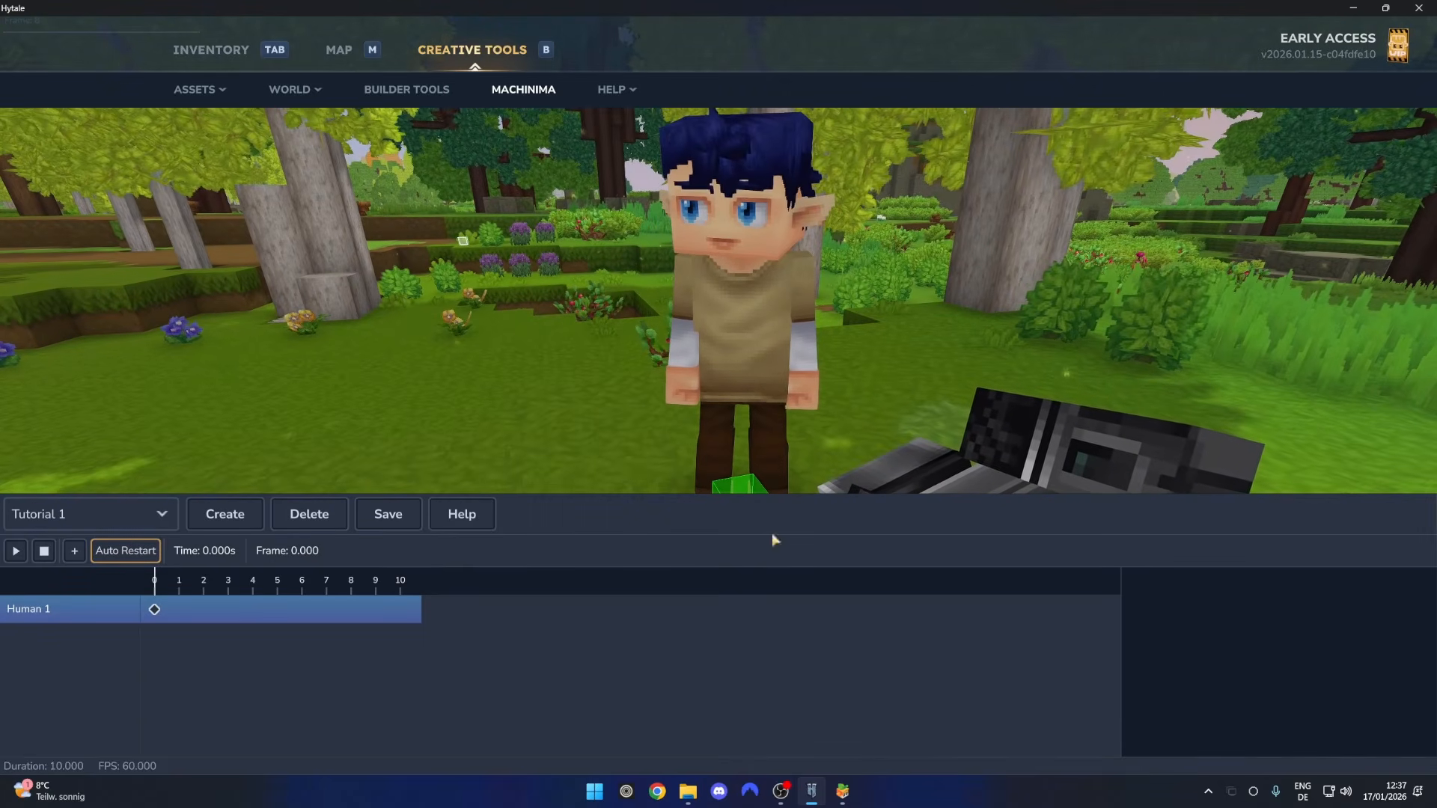
# Leave the editors and fly around and above the actor to examine the updated outfit from several angles
pyautogui.click(840, 795)
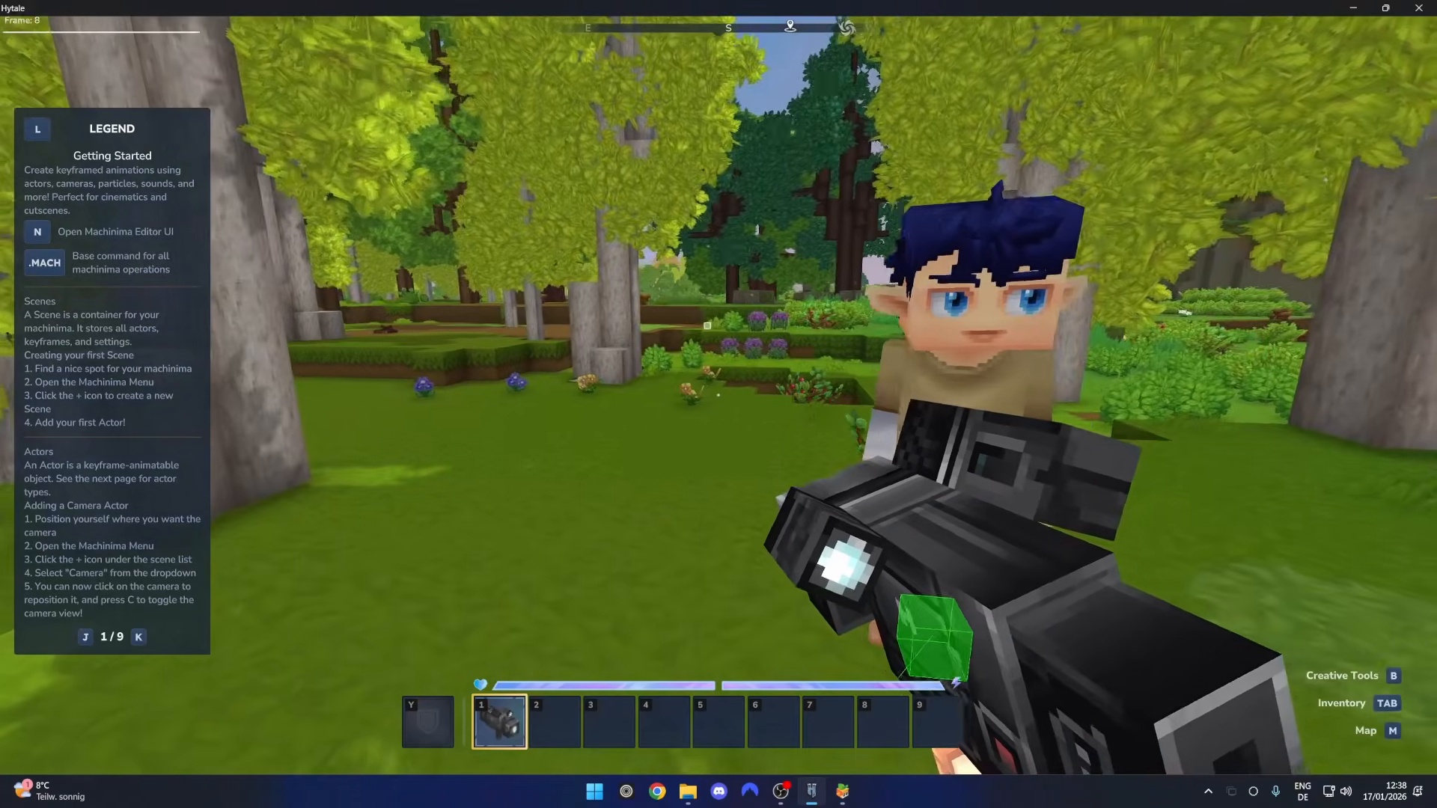
pyautogui.press('d')
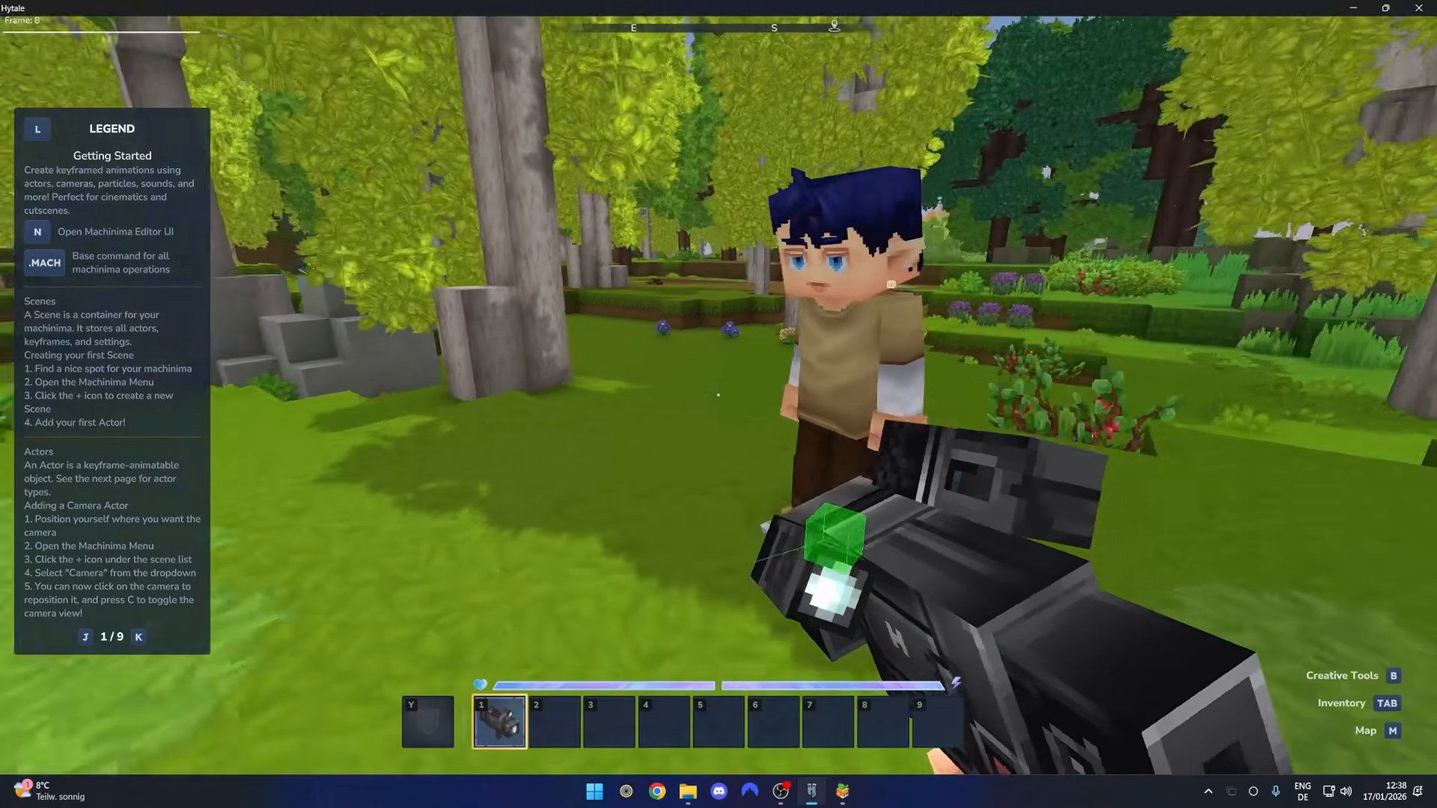
pyautogui.press('space')
pyautogui.press('w')
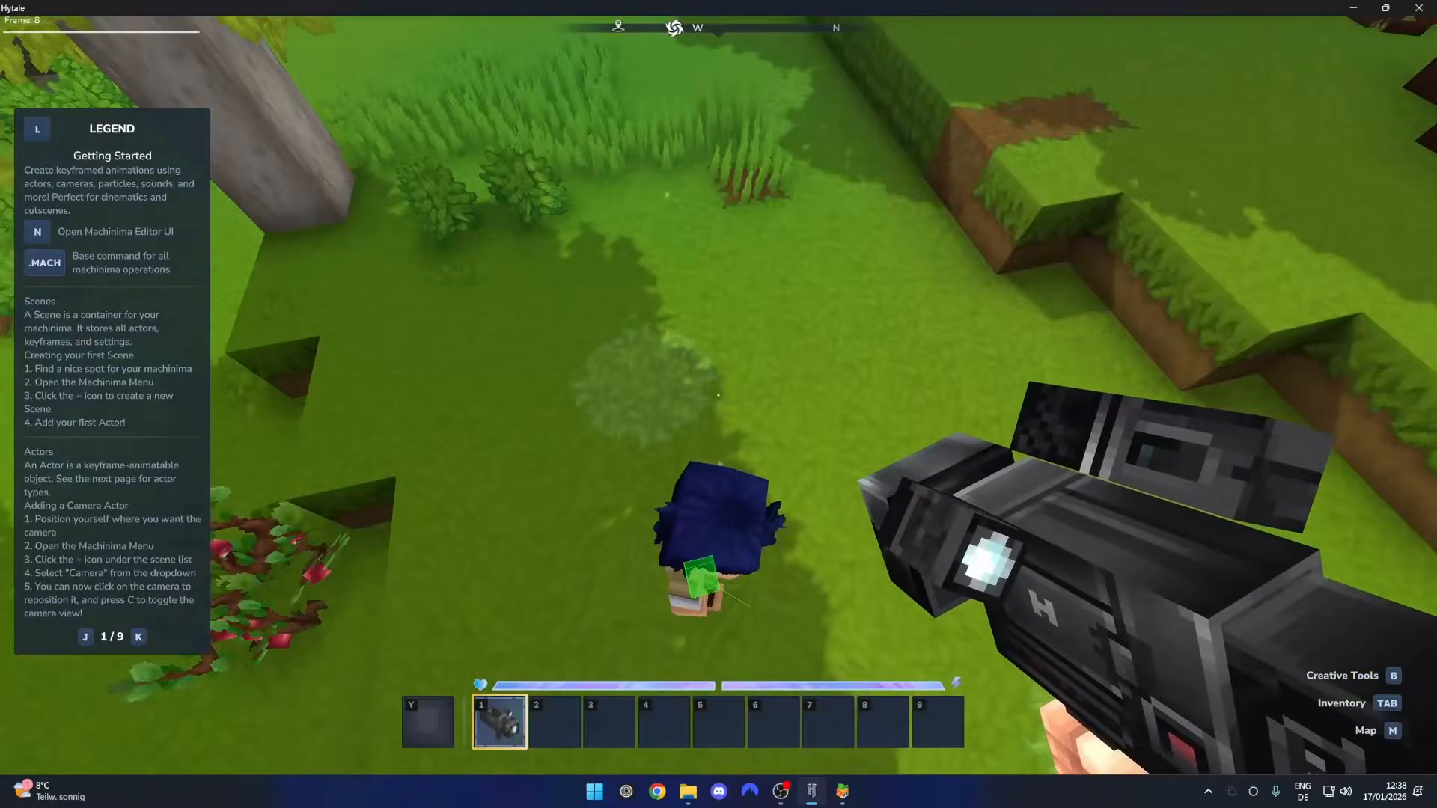
pyautogui.press('s')
pyautogui.press('a')
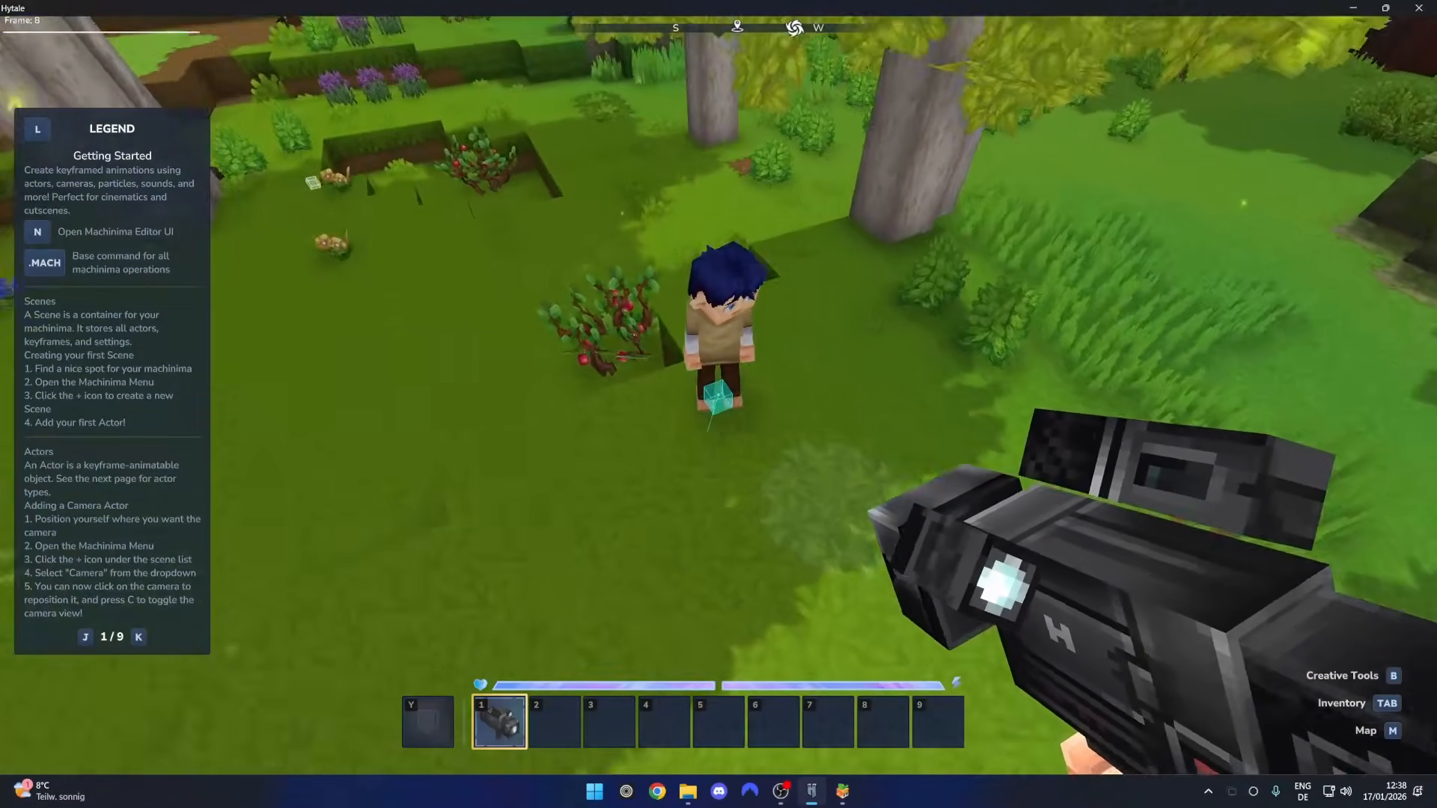
# Select the actor's keyframe marker in the world, view the character from the front and hide the Machinima legend
pyautogui.click(719, 396)
pyautogui.press('d')
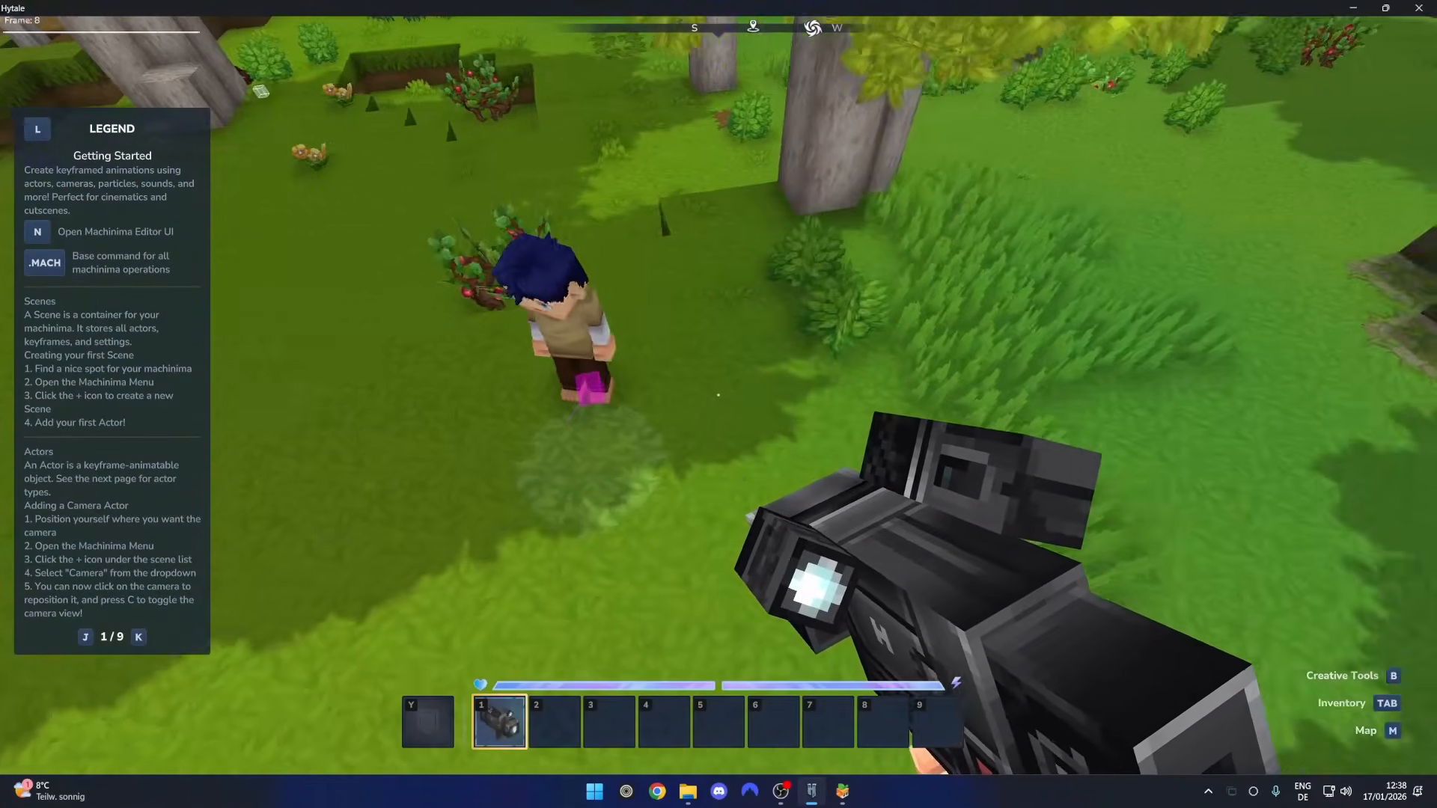
pyautogui.press('ctrl')
pyautogui.press('w')
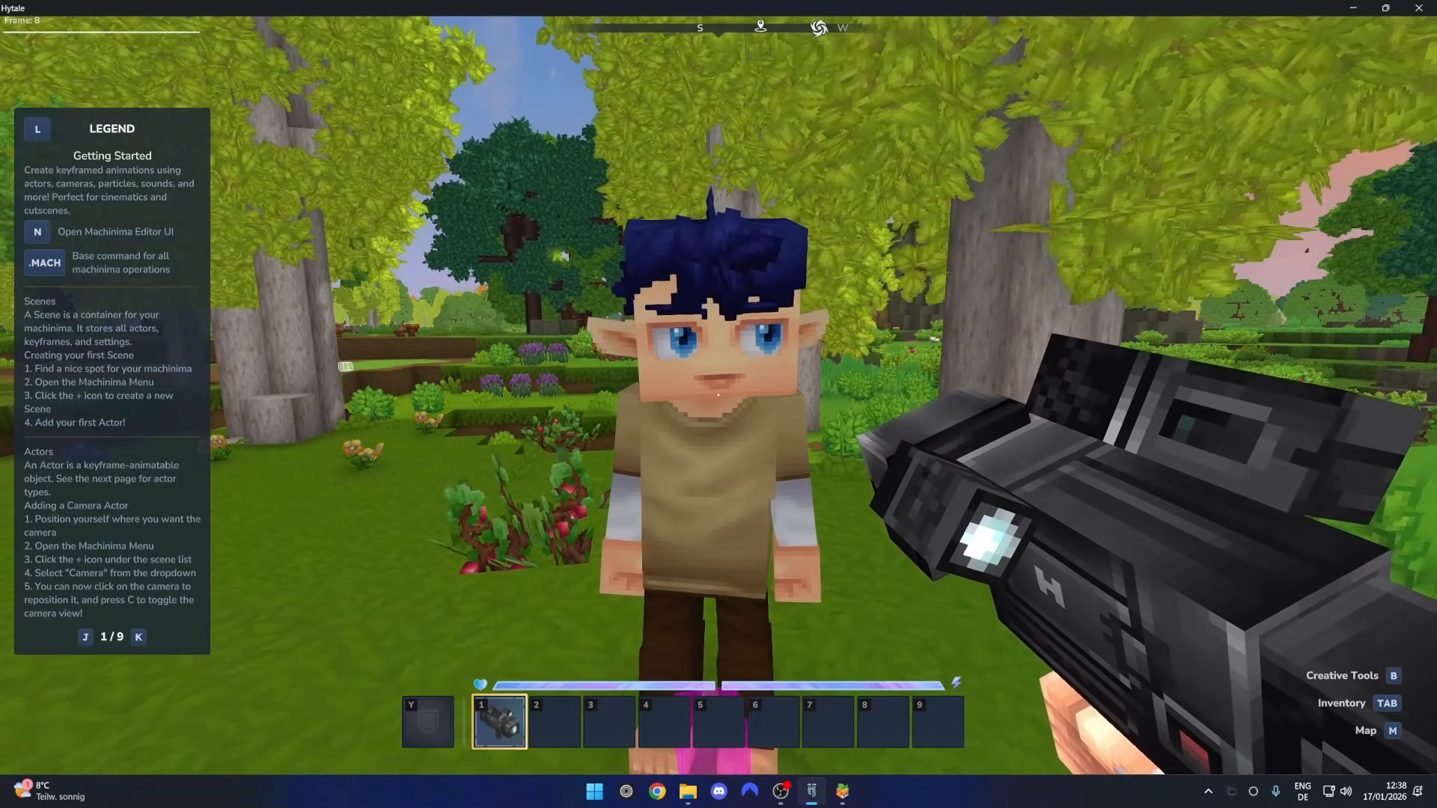
pyautogui.press('s')
pyautogui.press('s')
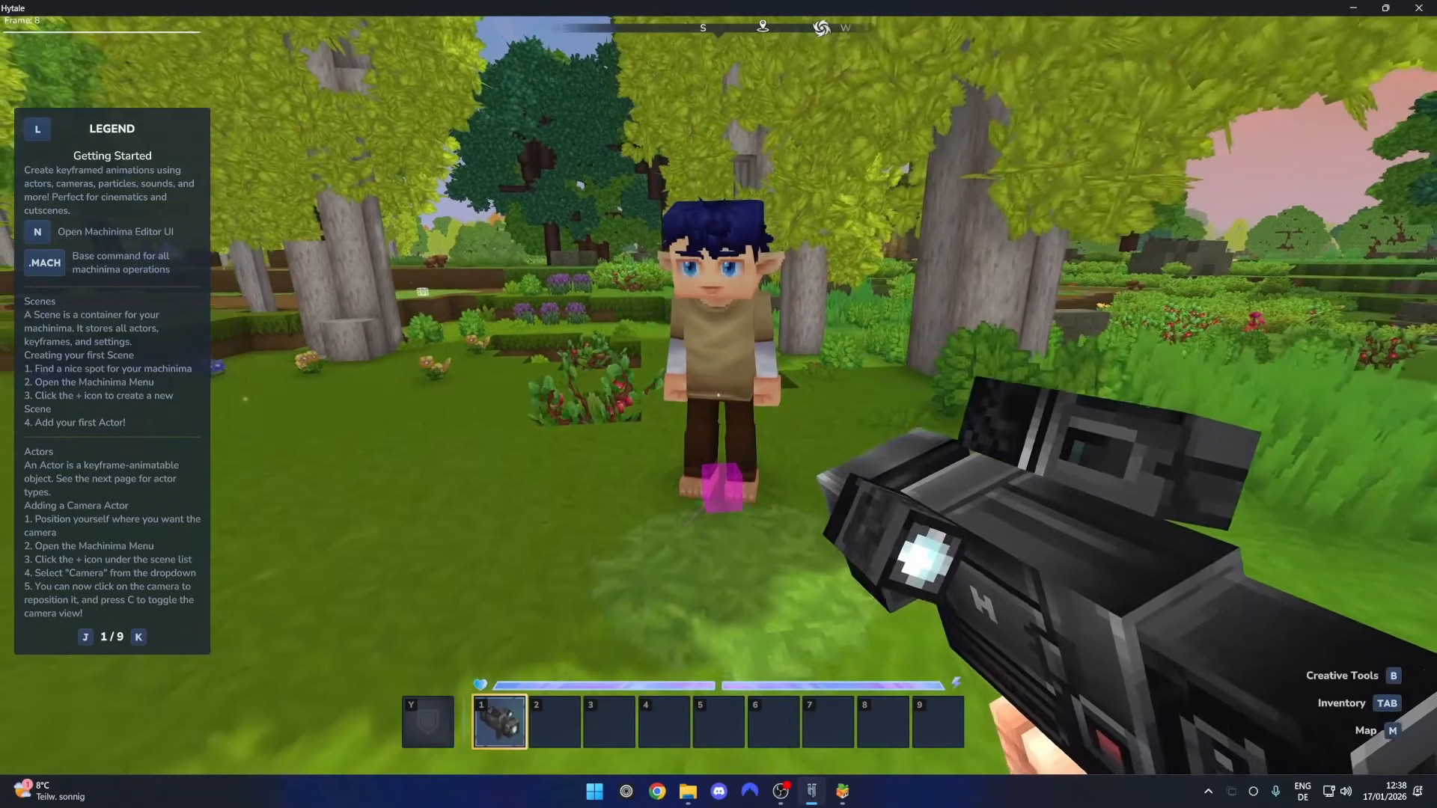
pyautogui.press('l')
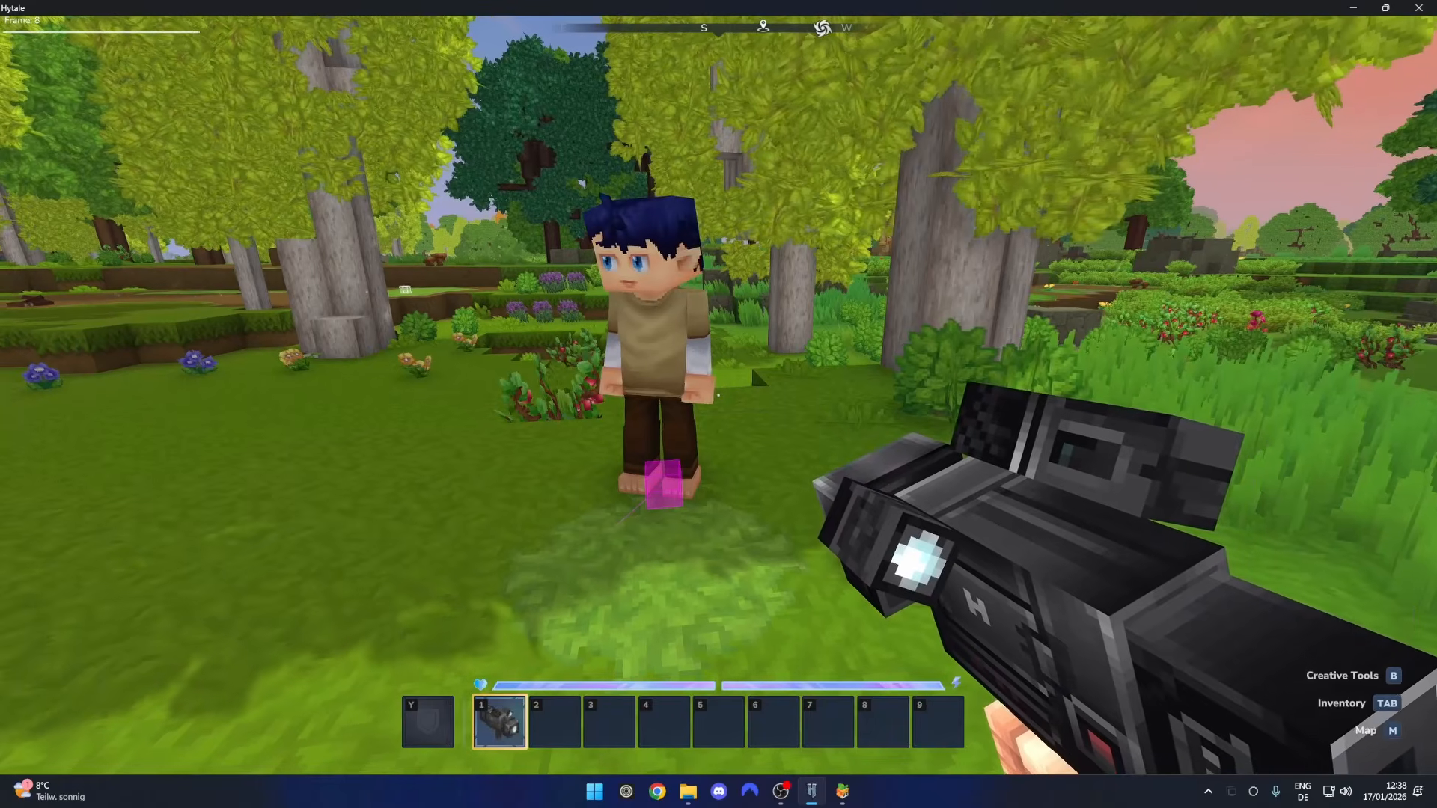
pyautogui.press('w')
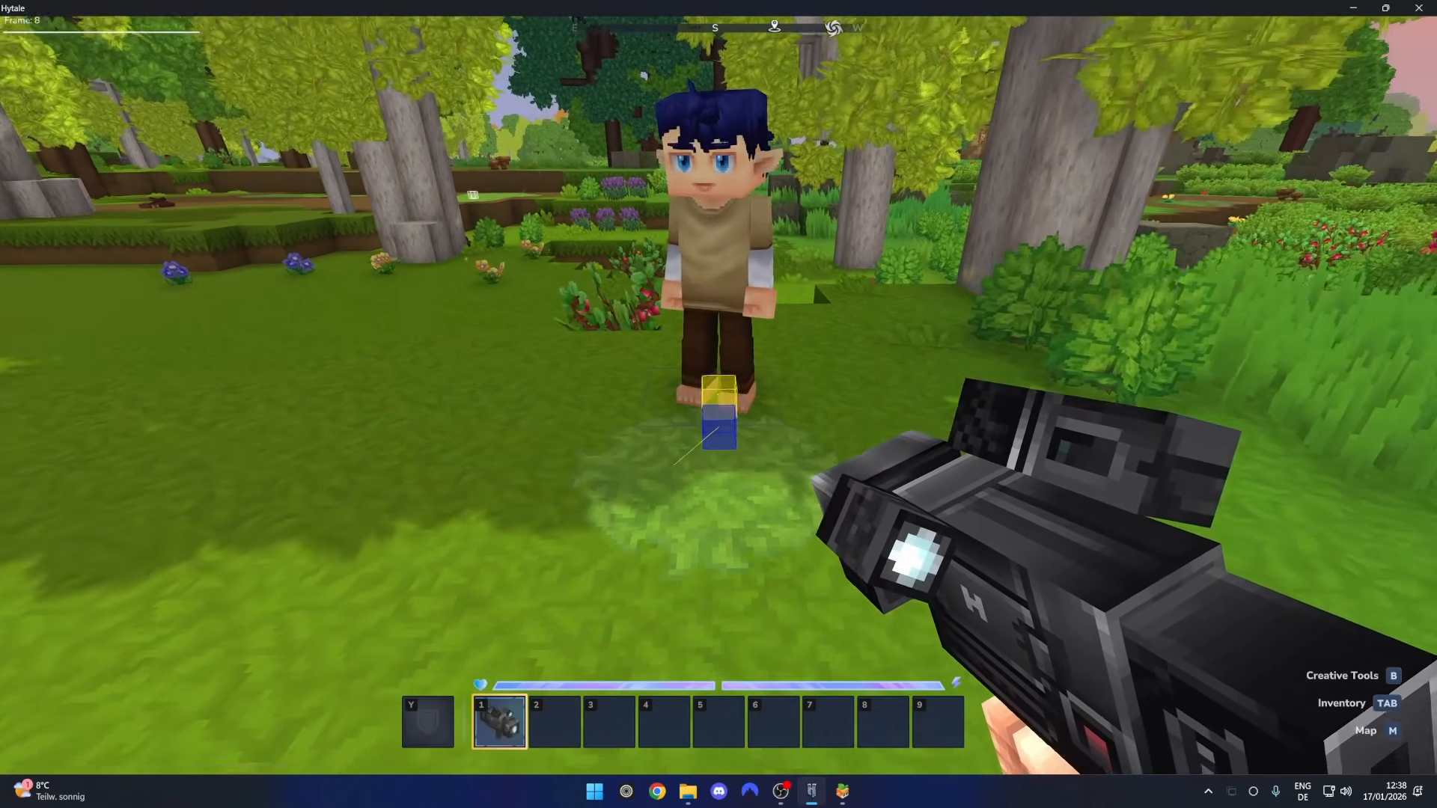
# Show the rotation handles on the actor's keyframe marker and turn the character's head sideways around the yaw axis
pyautogui.click(723, 416)
pyautogui.press('w')
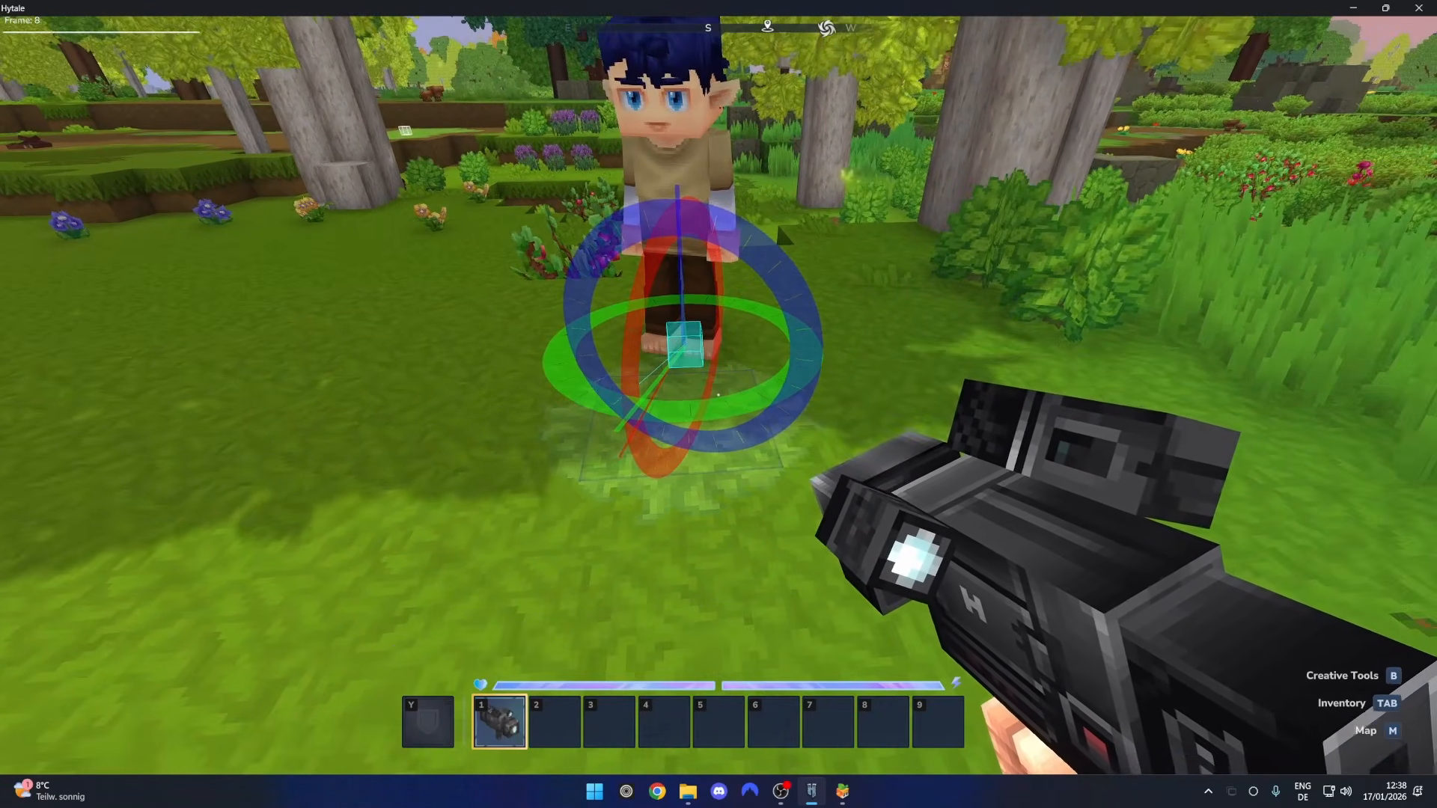
pyautogui.press('w')
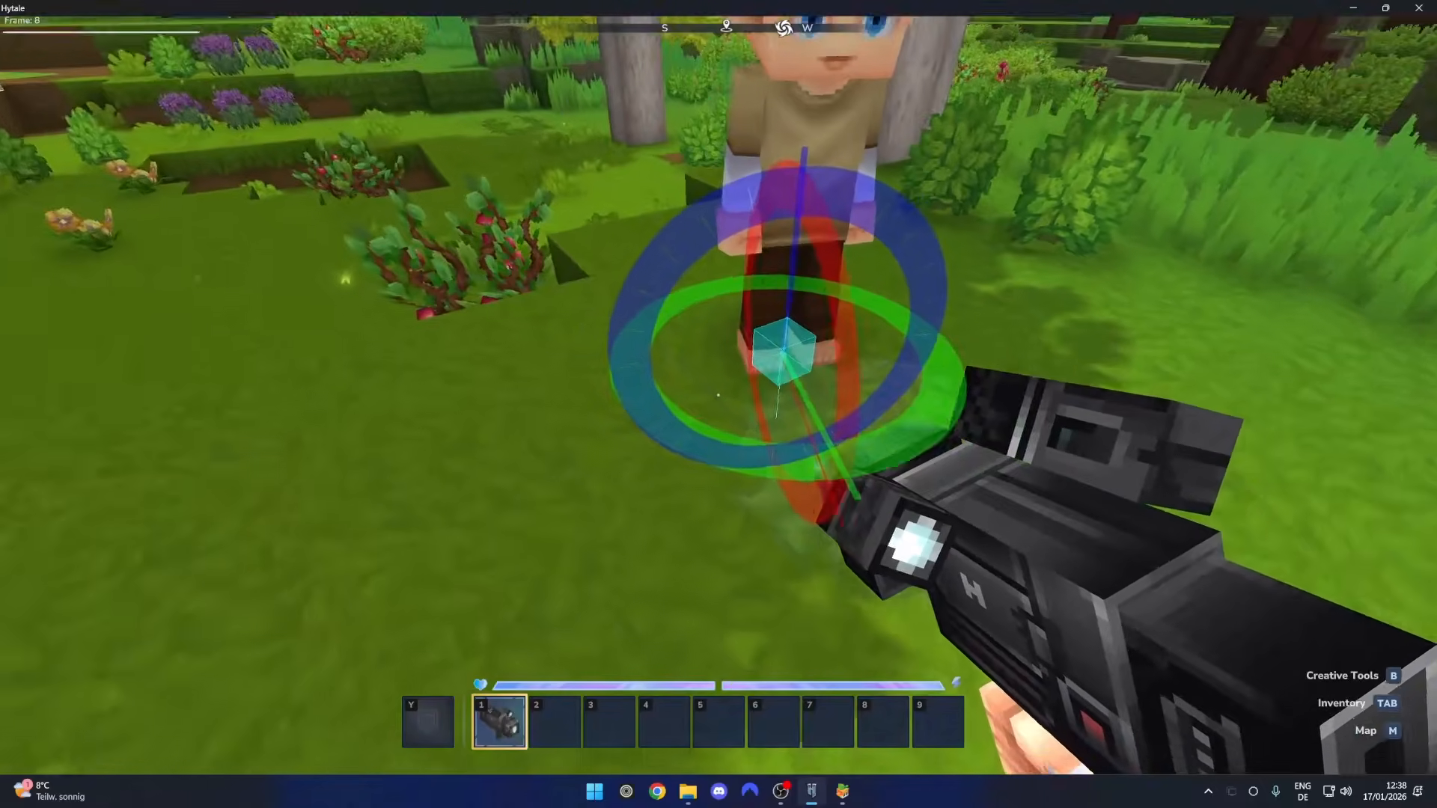
pyautogui.press('d')
pyautogui.press('s')
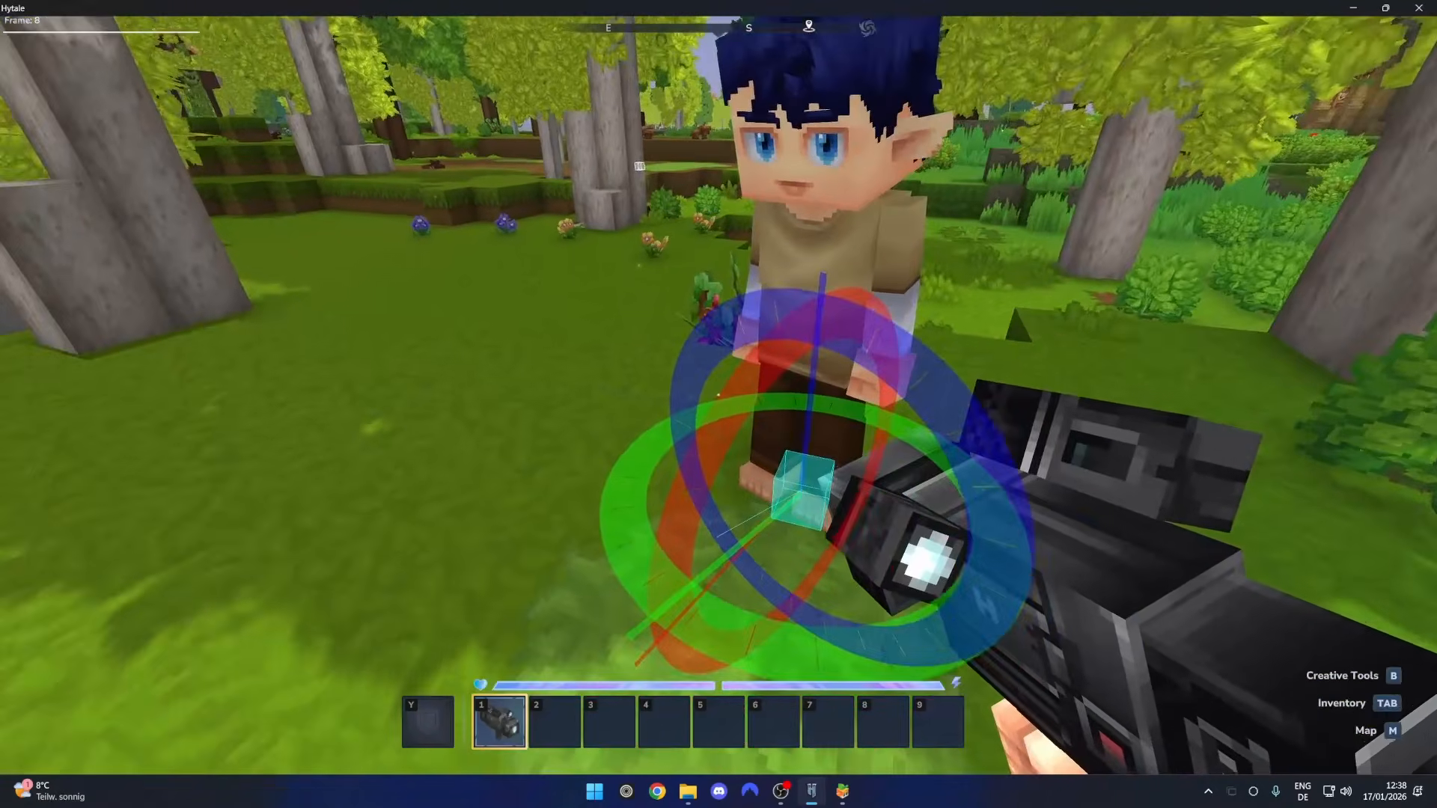
pyautogui.press('a')
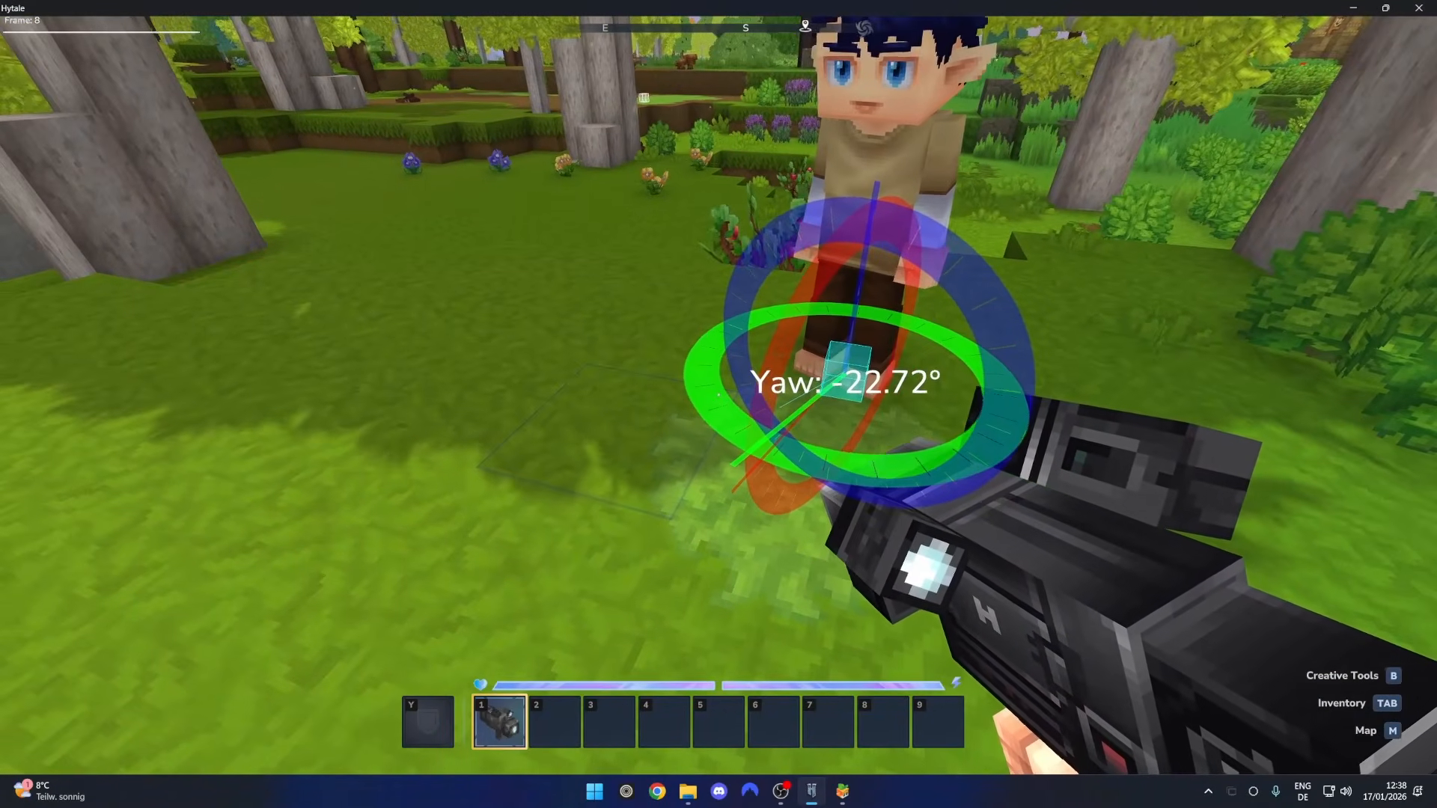
pyautogui.click(719, 395)
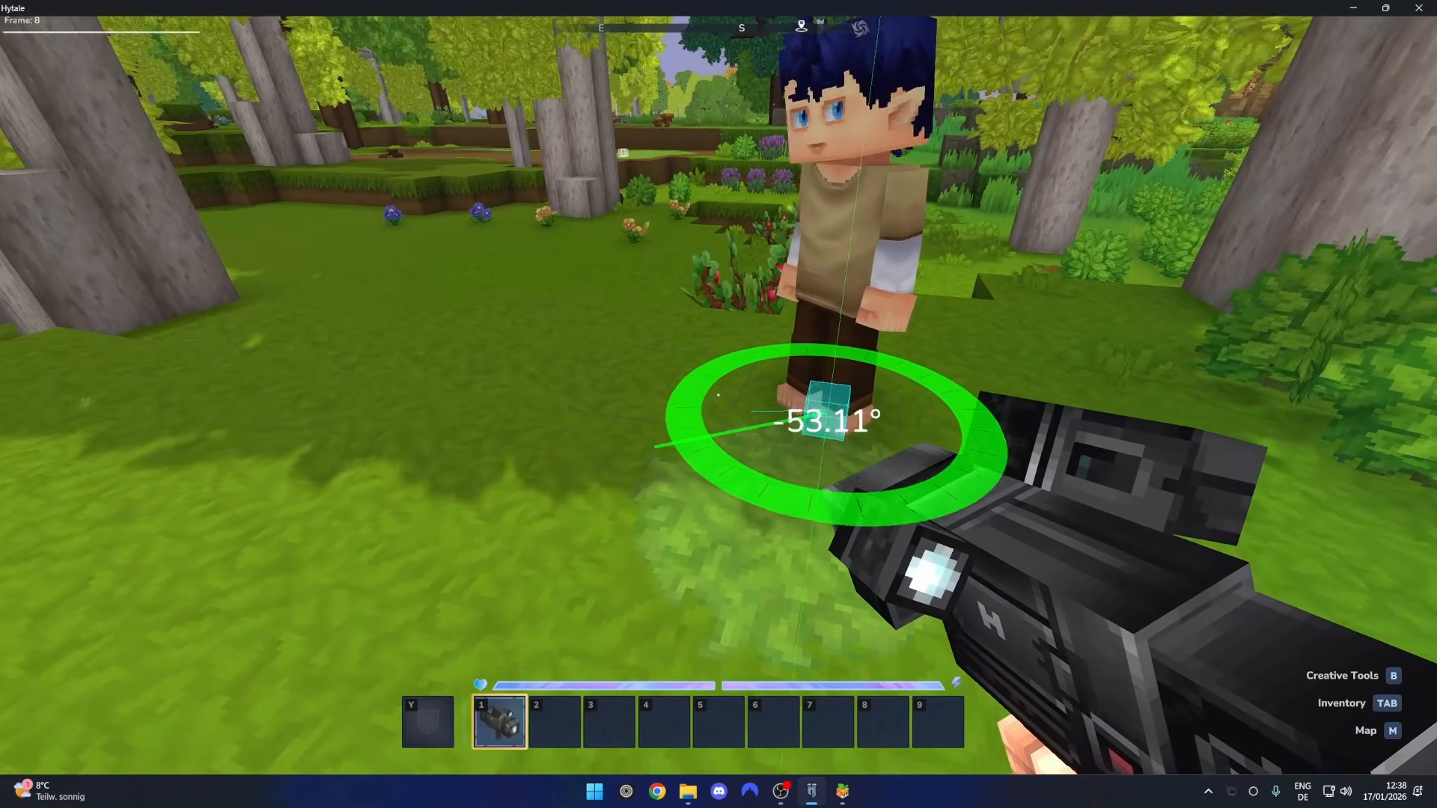
pyautogui.click(718, 395)
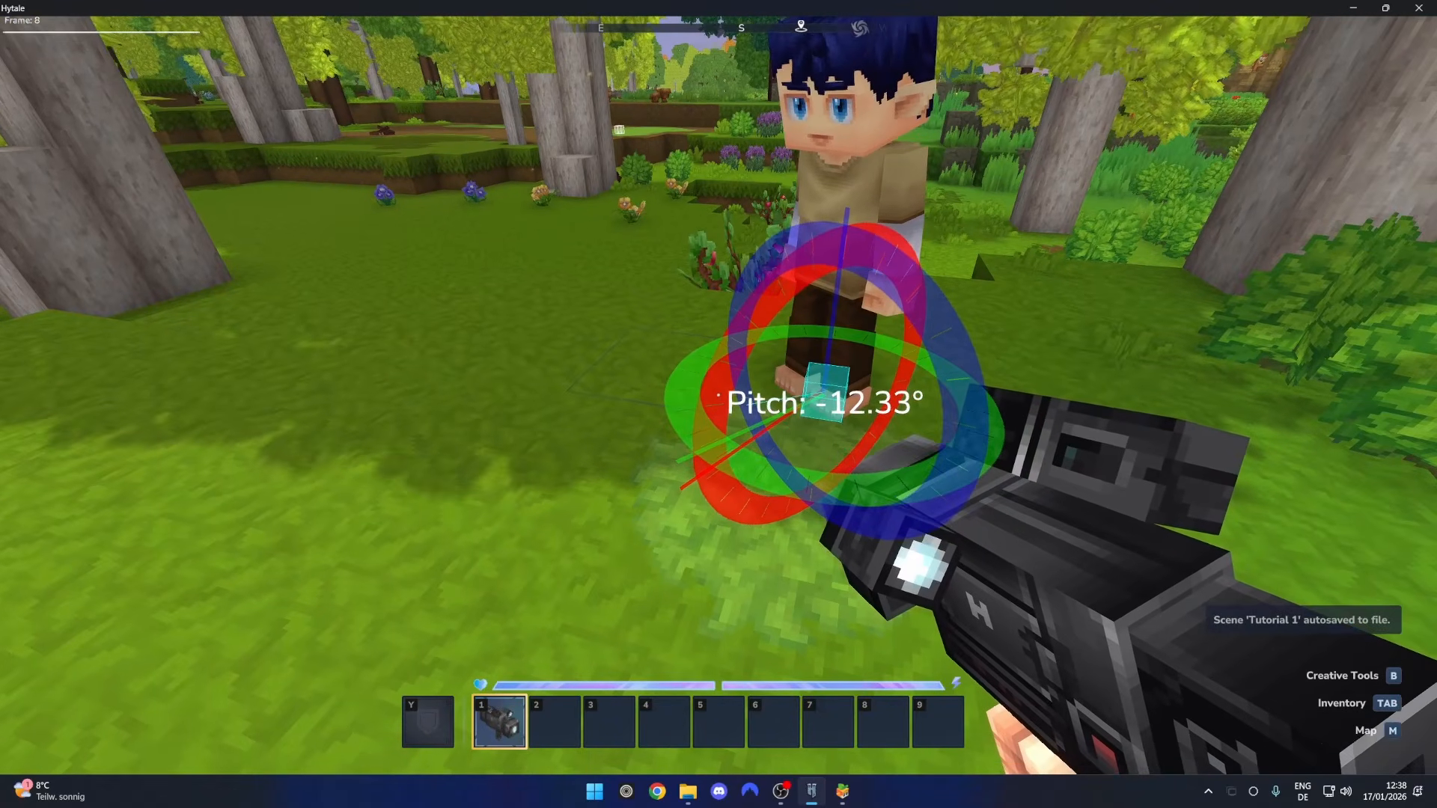
# Adjust the pitch and roll of the actor's head, then release the marker and check the pose from several sides
pyautogui.click(719, 395)
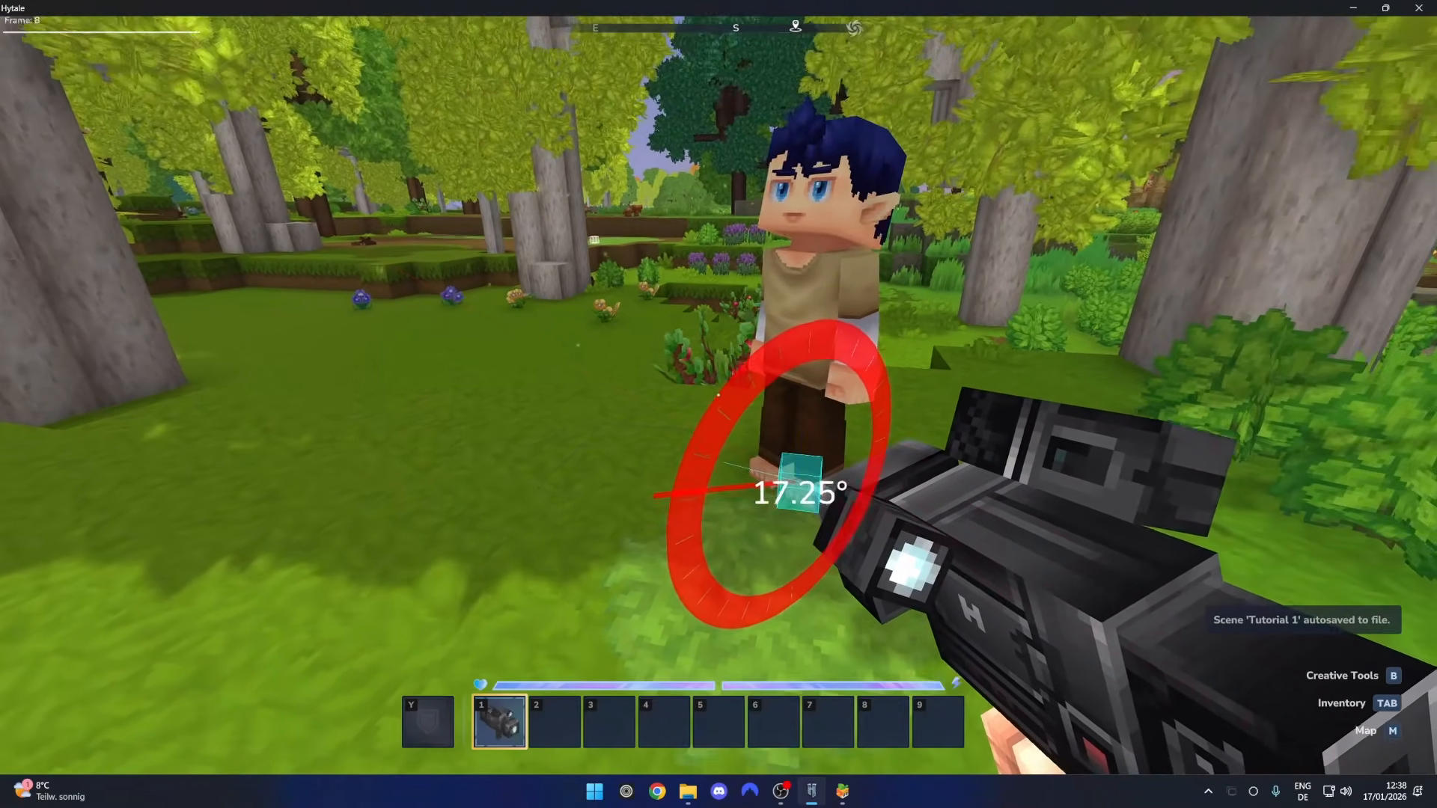
pyautogui.click(719, 395)
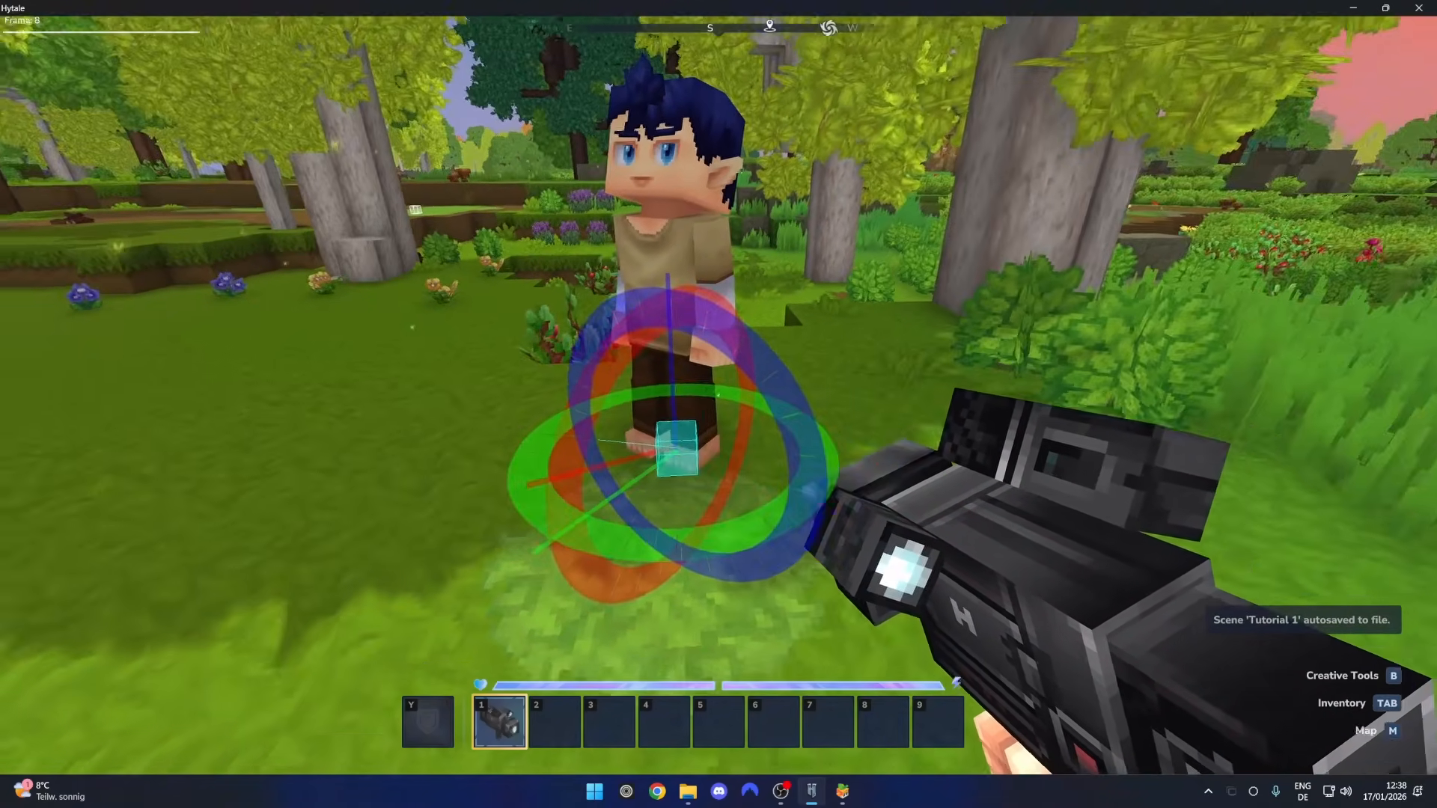
pyautogui.click(719, 396)
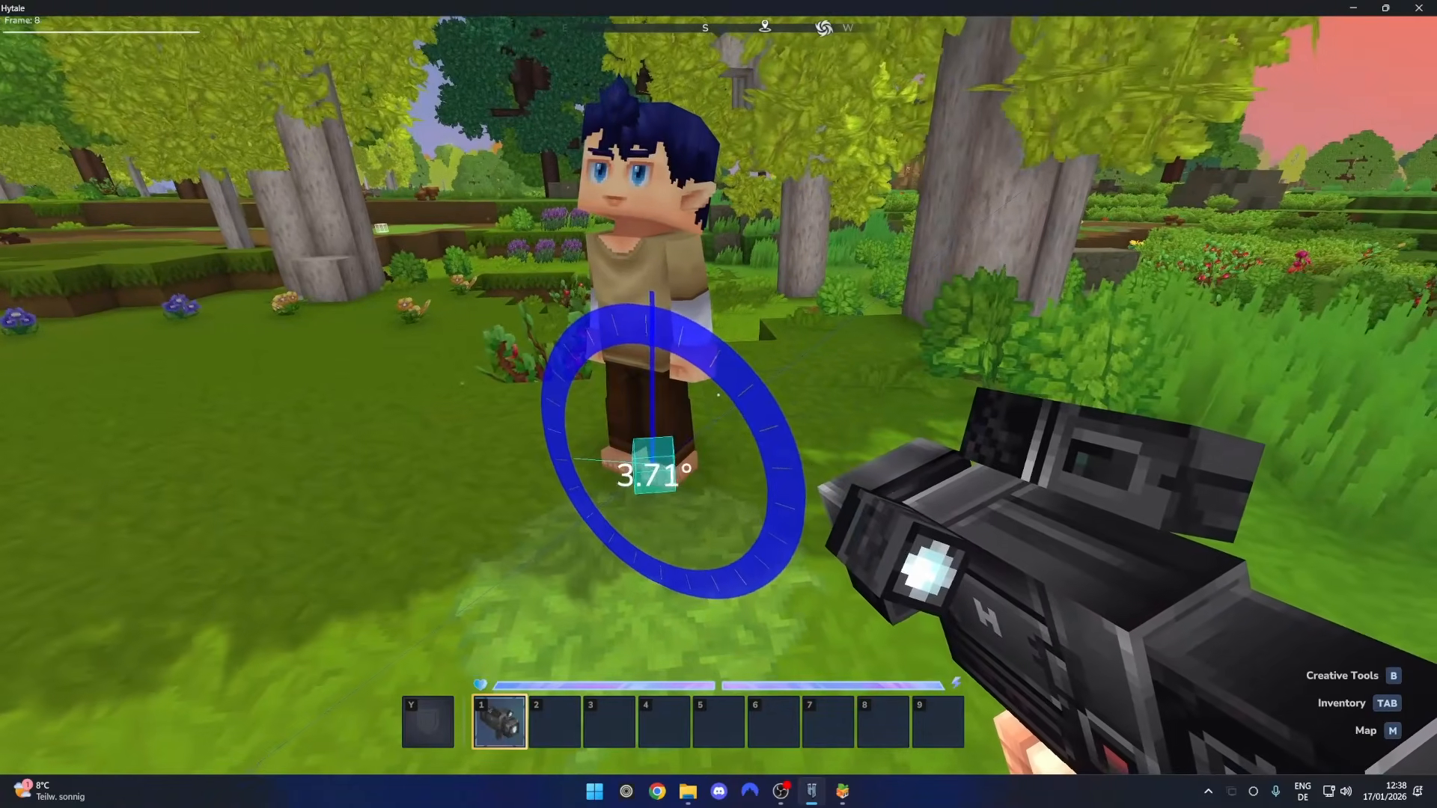
pyautogui.click(719, 395)
pyautogui.click(718, 395)
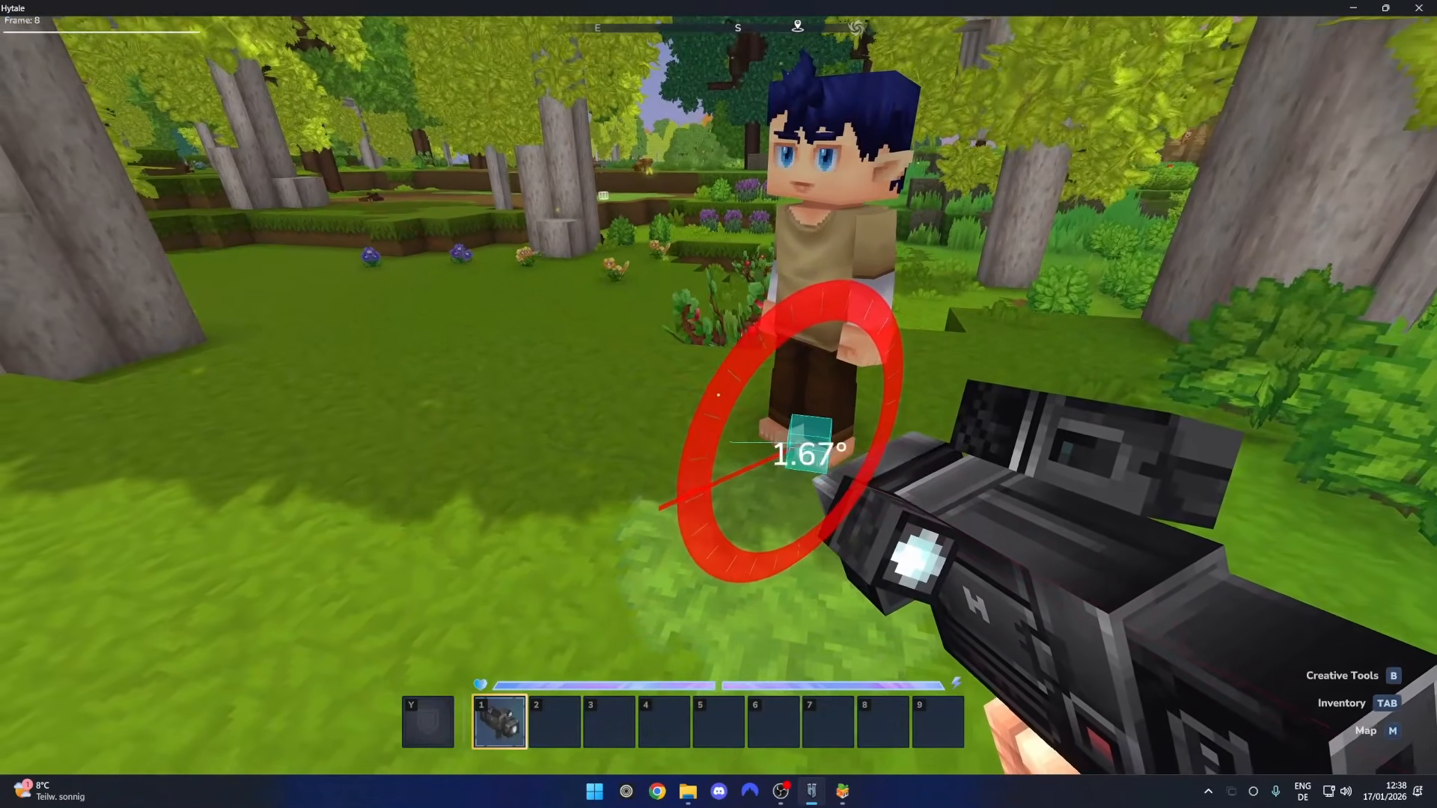
pyautogui.rightClick(718, 395)
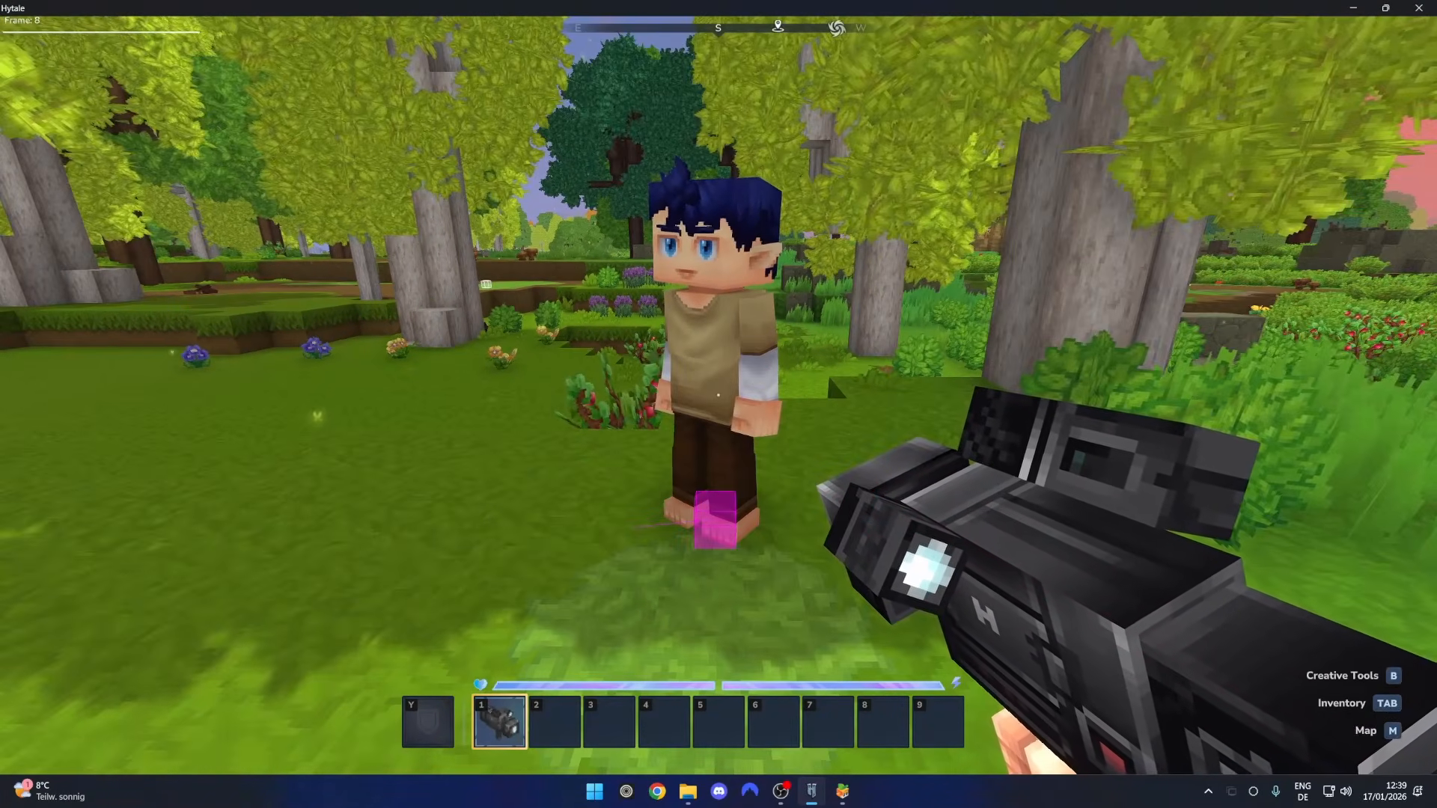
pyautogui.press('s')
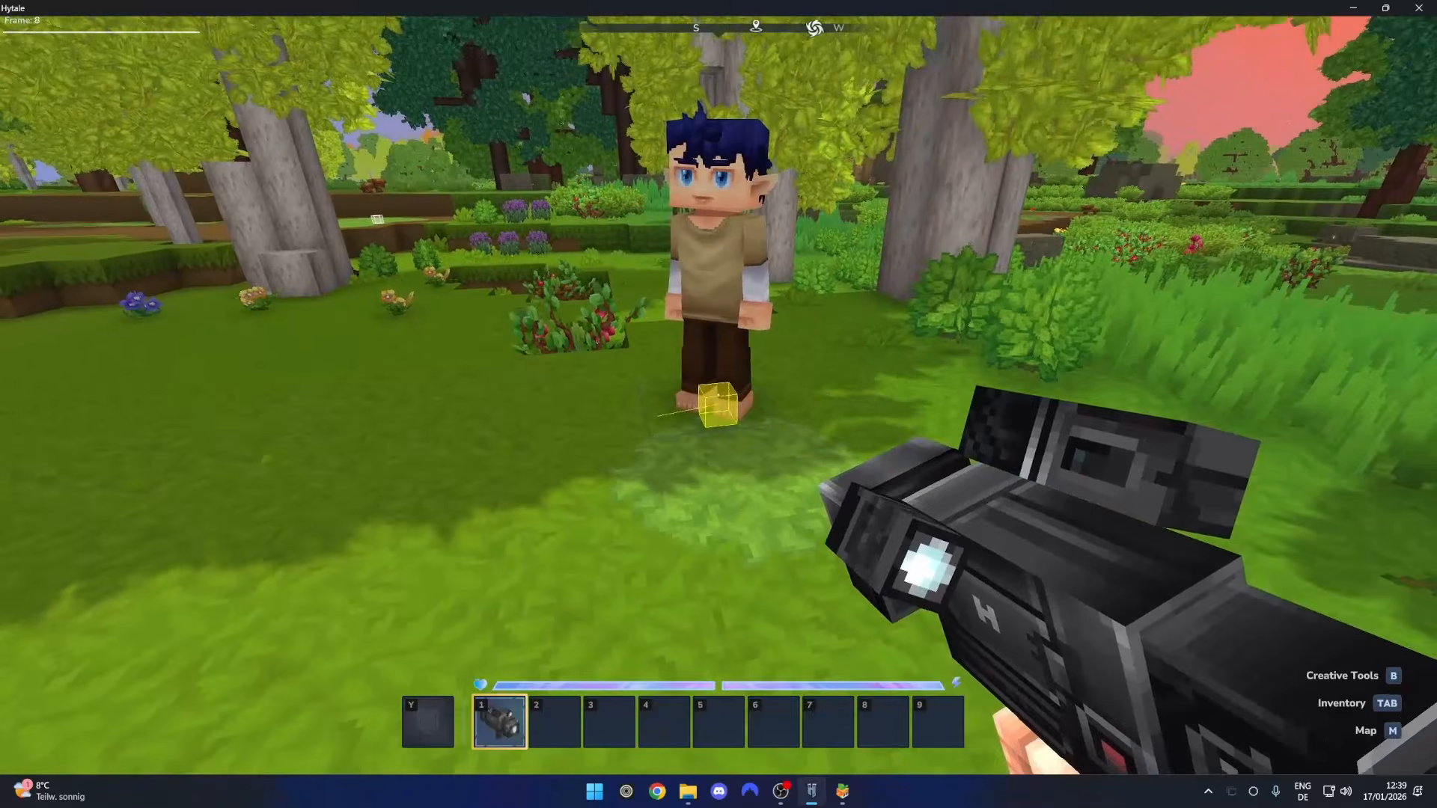
pyautogui.press('w')
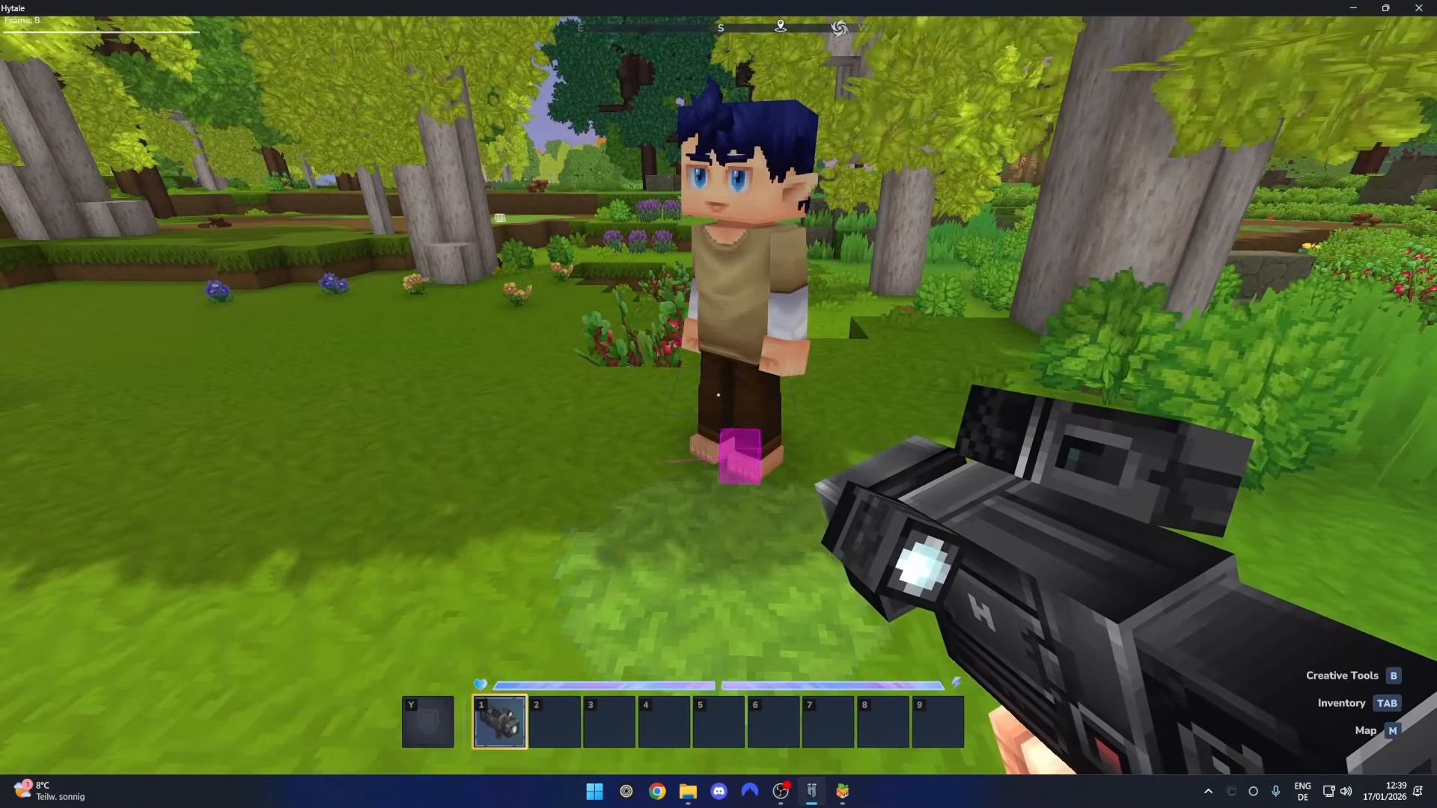
pyautogui.press('w')
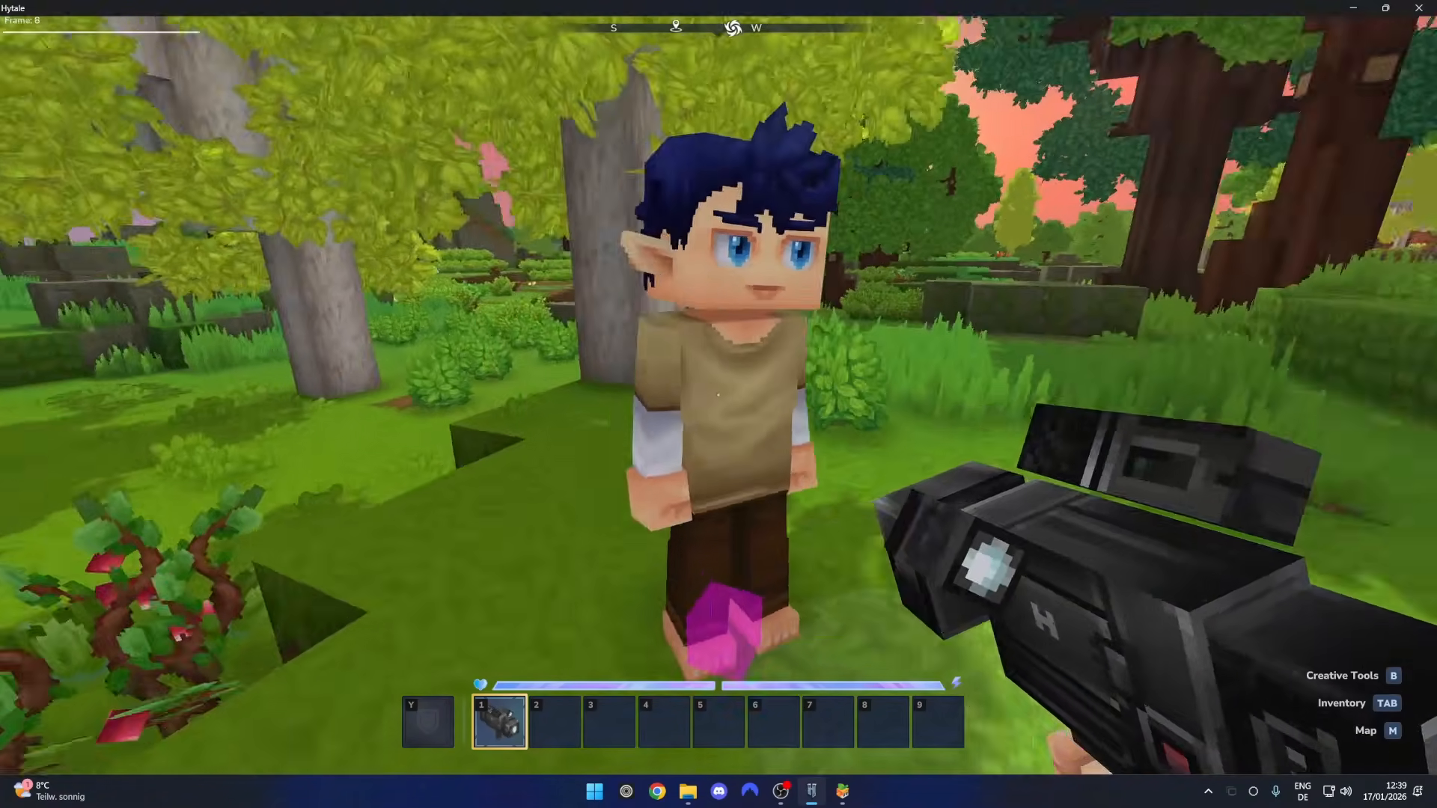
pyautogui.press('s')
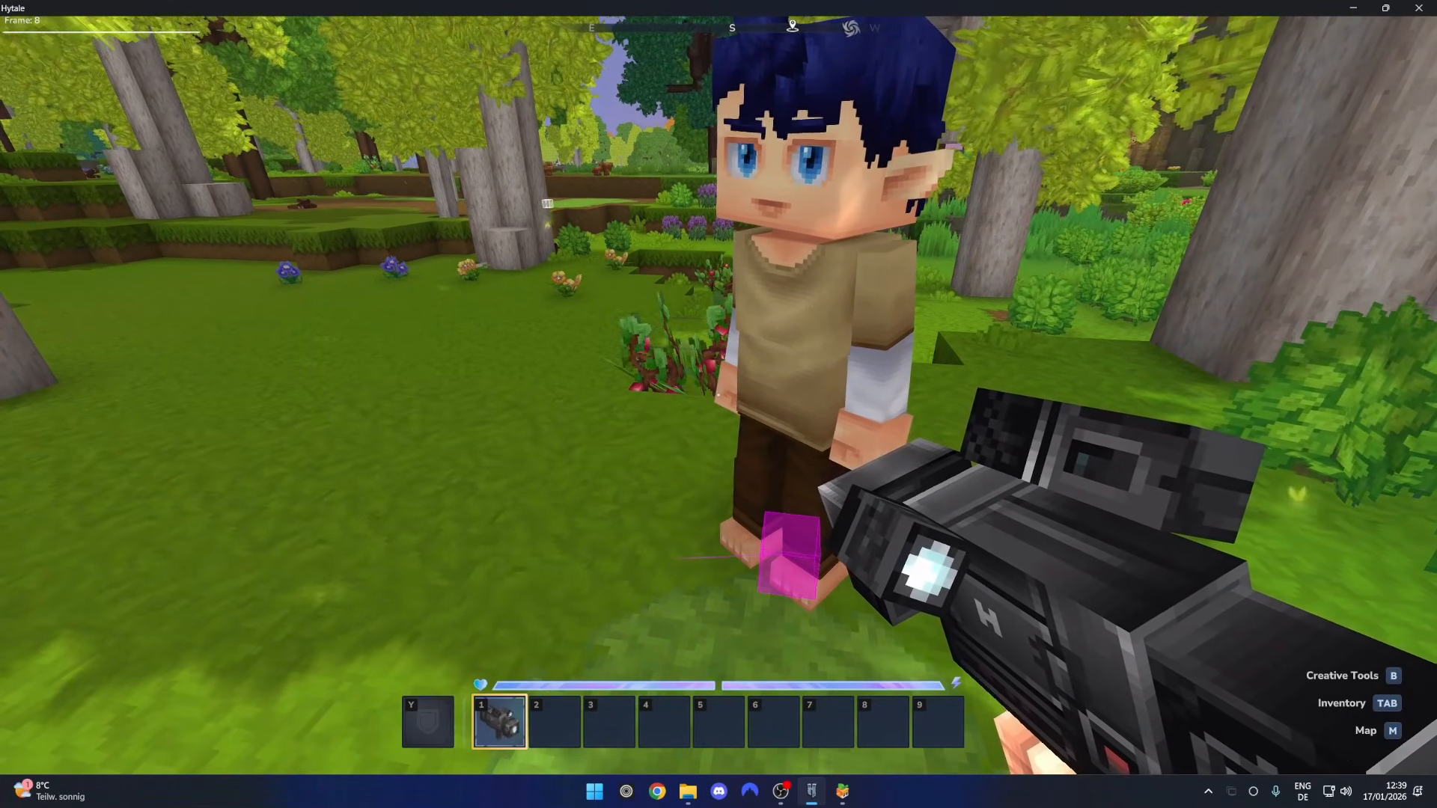
# Open the Machinima editor, then switch to the Asset Editor and look up the SitGround entry among CustomHumanTutorial's animation sets
pyautogui.press('b')
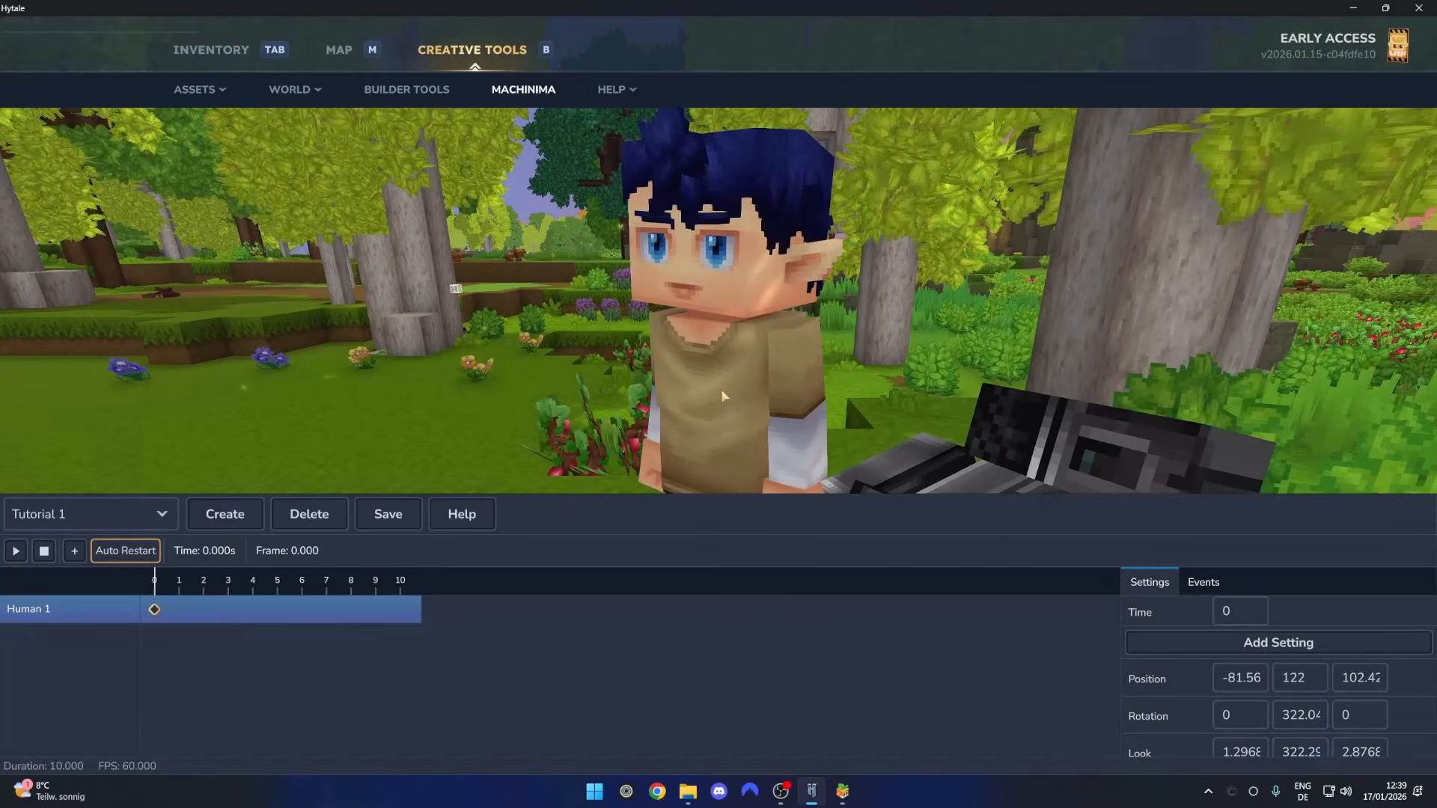
pyautogui.click(843, 791)
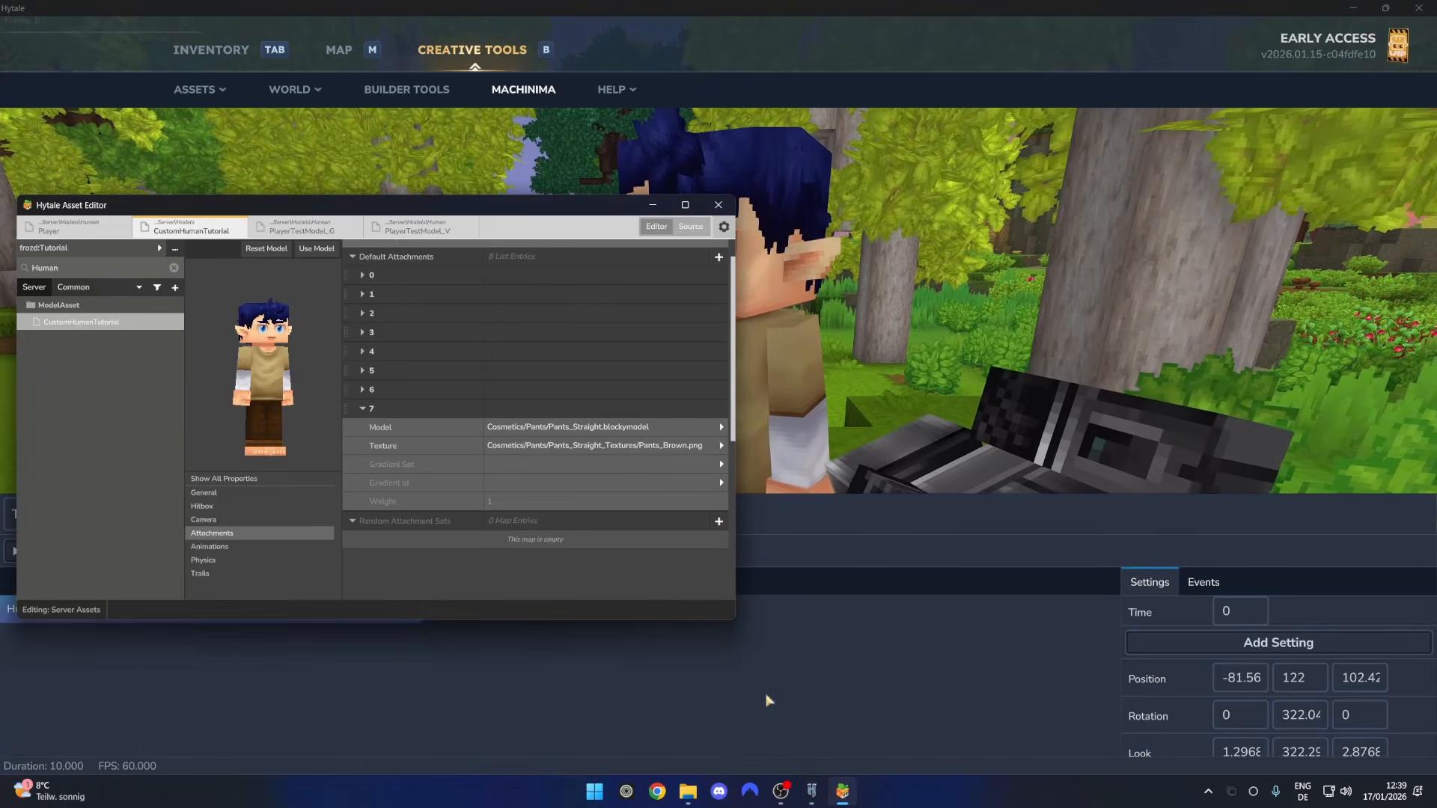
pyautogui.click(241, 548)
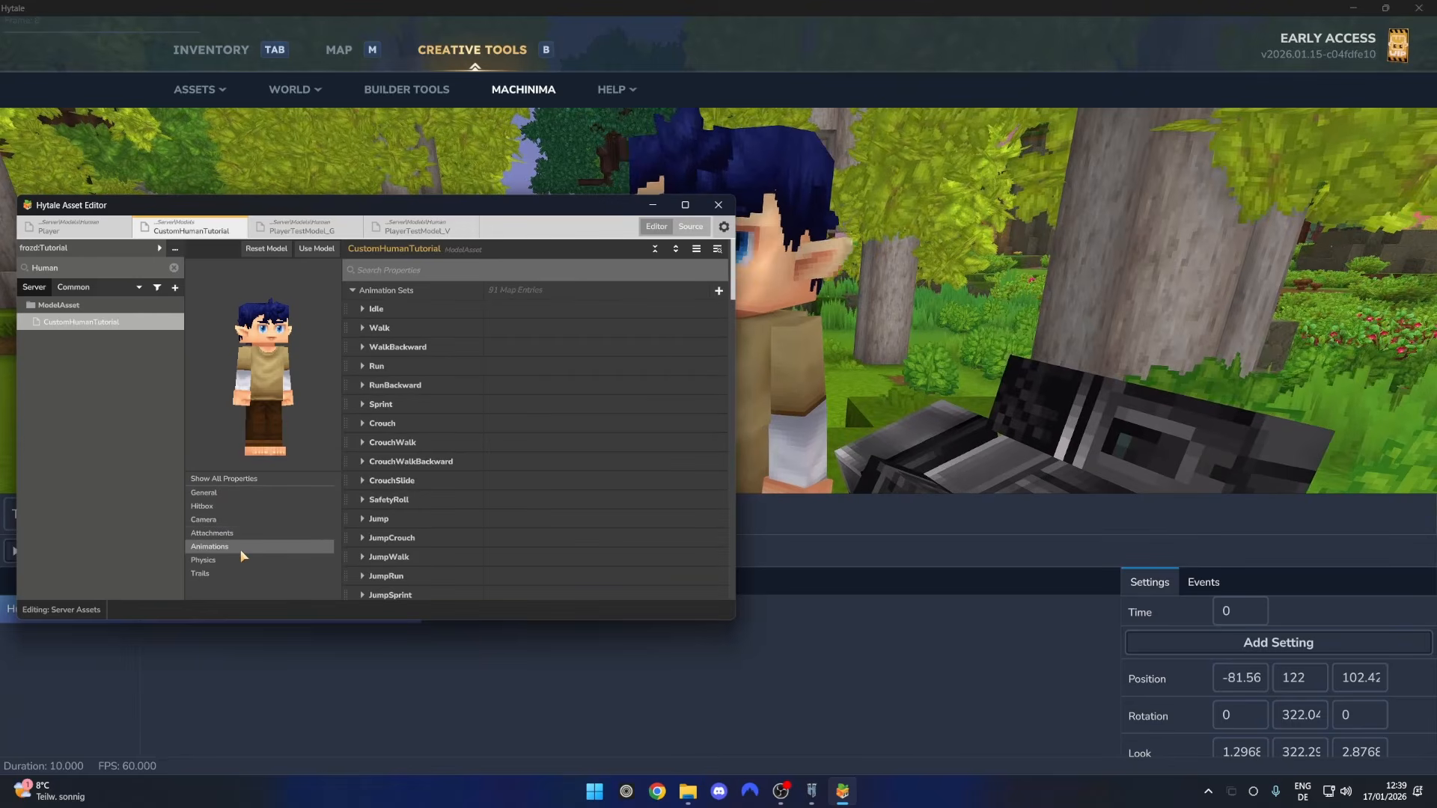
pyautogui.scroll(-3, 386, 365)
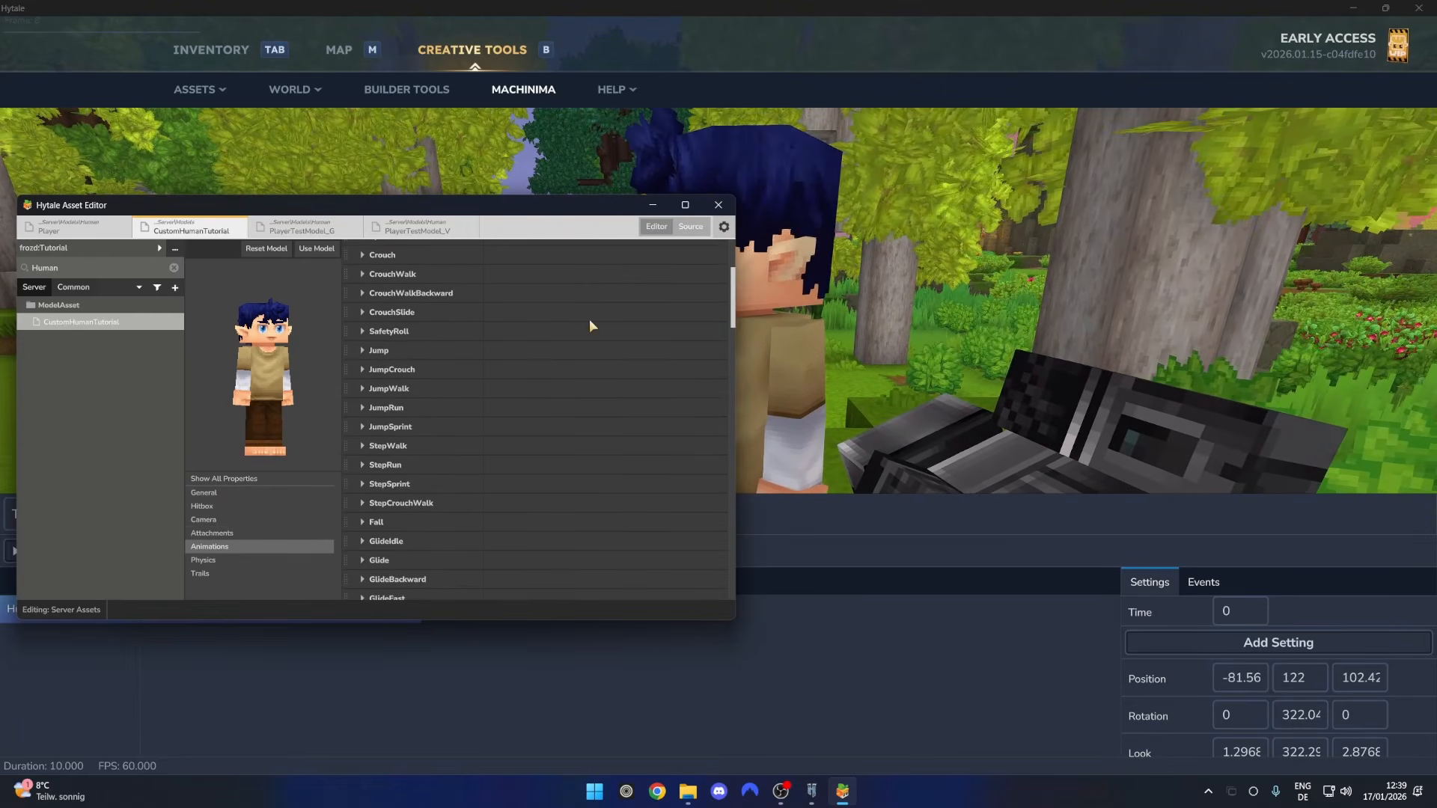
pyautogui.moveTo(733, 288); pyautogui.dragTo(735, 500)
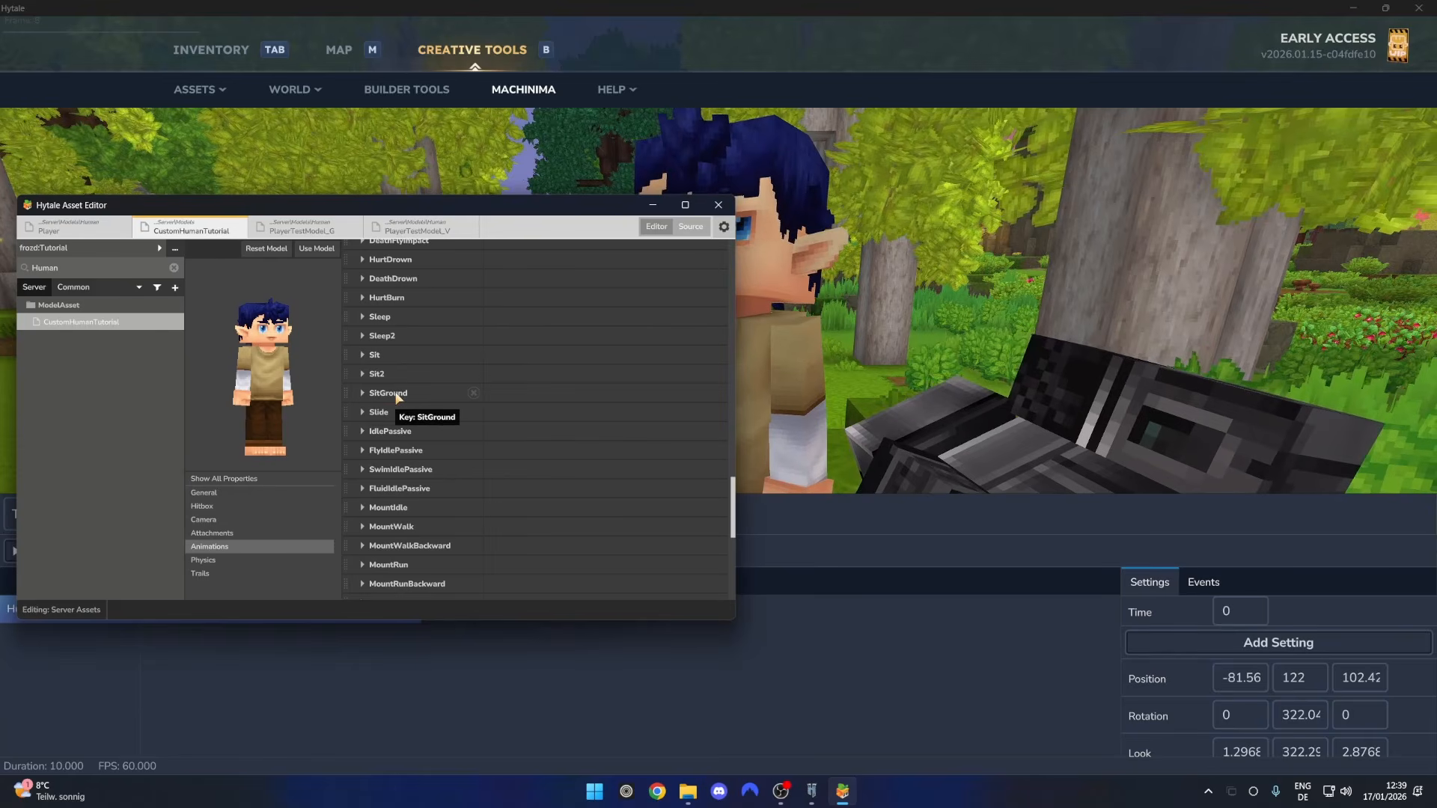
pyautogui.click(716, 670)
# Add an Animation event to the Human 1 actor's keyframe at time 0 in the Machinima editor
pyautogui.moveTo(53, 619)
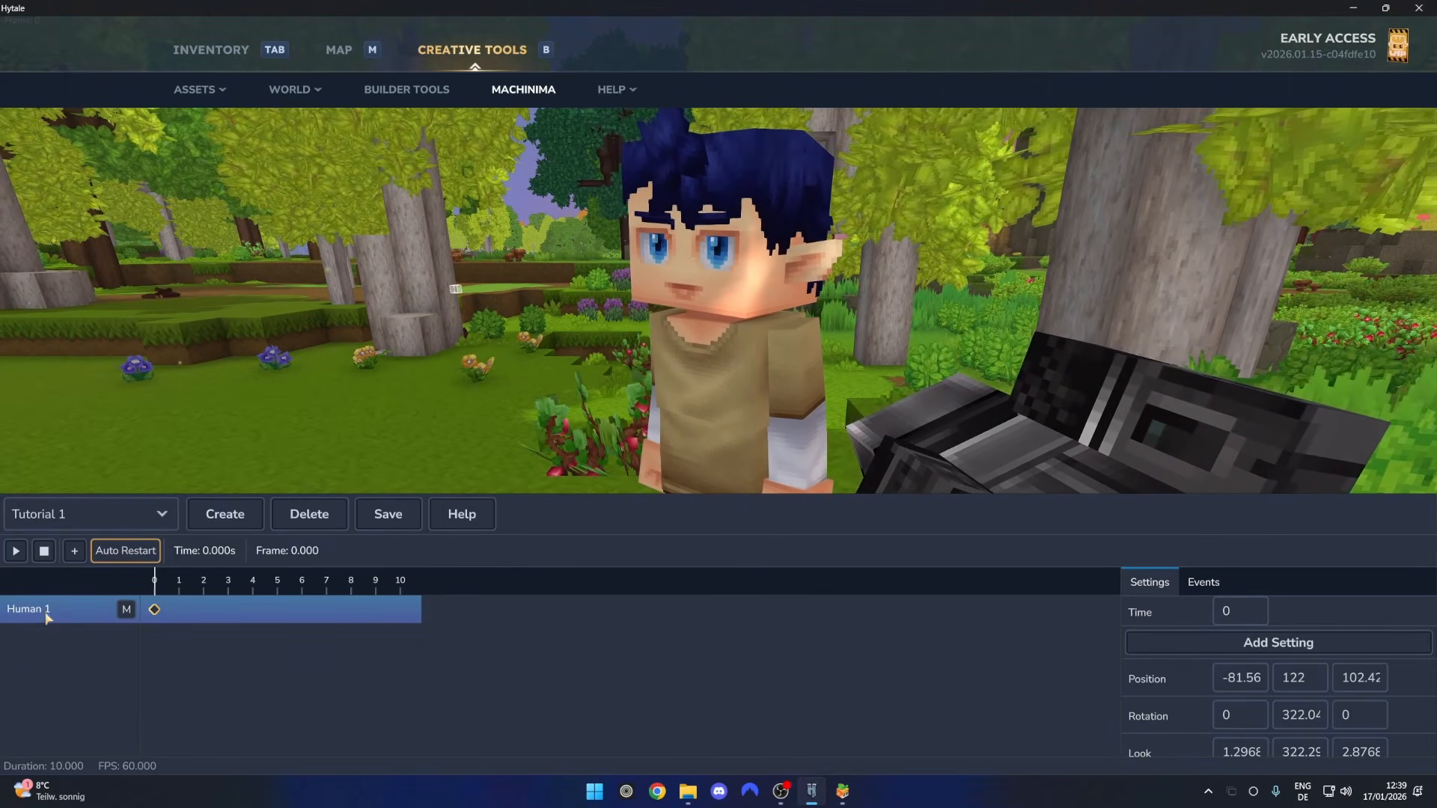
pyautogui.click(1205, 584)
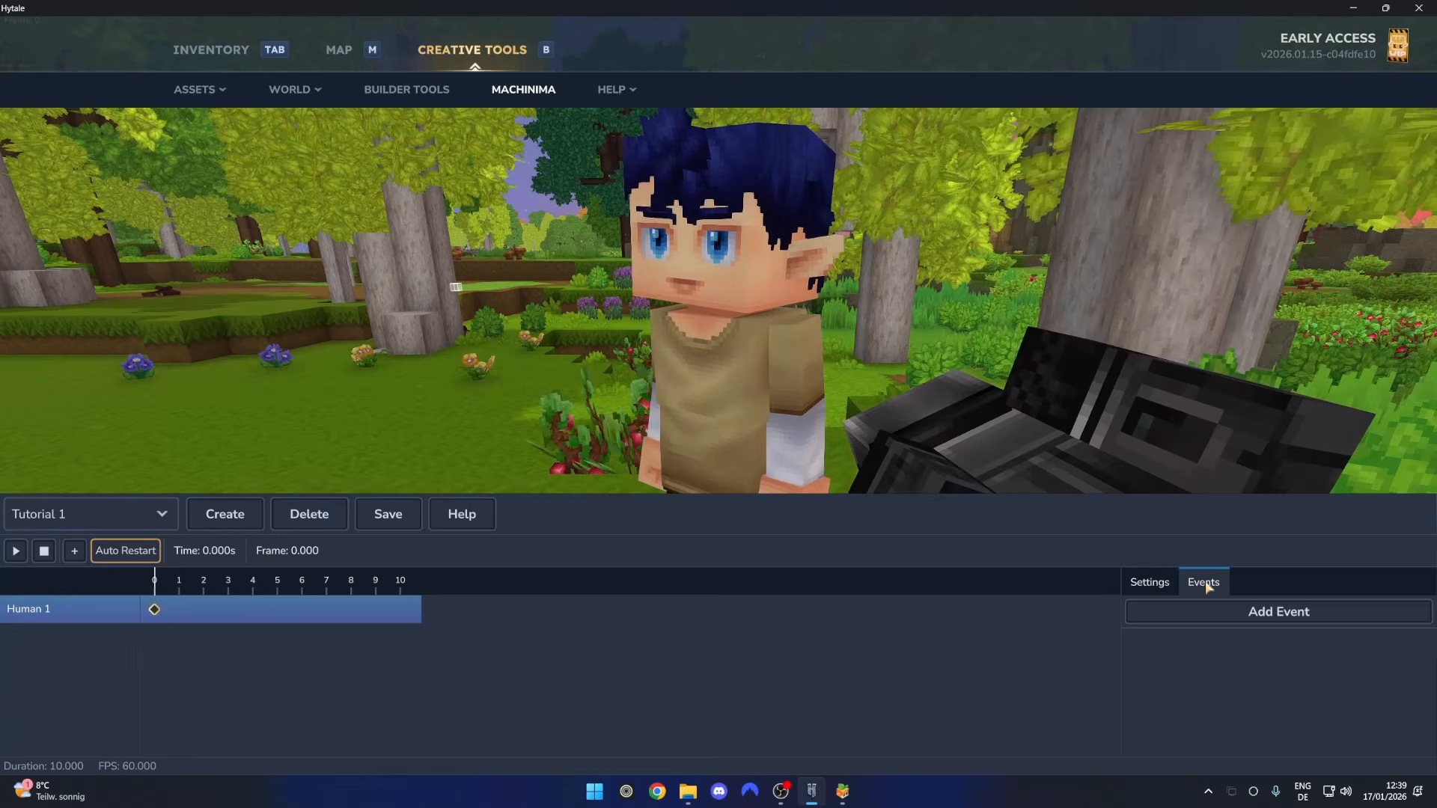
pyautogui.click(1257, 612)
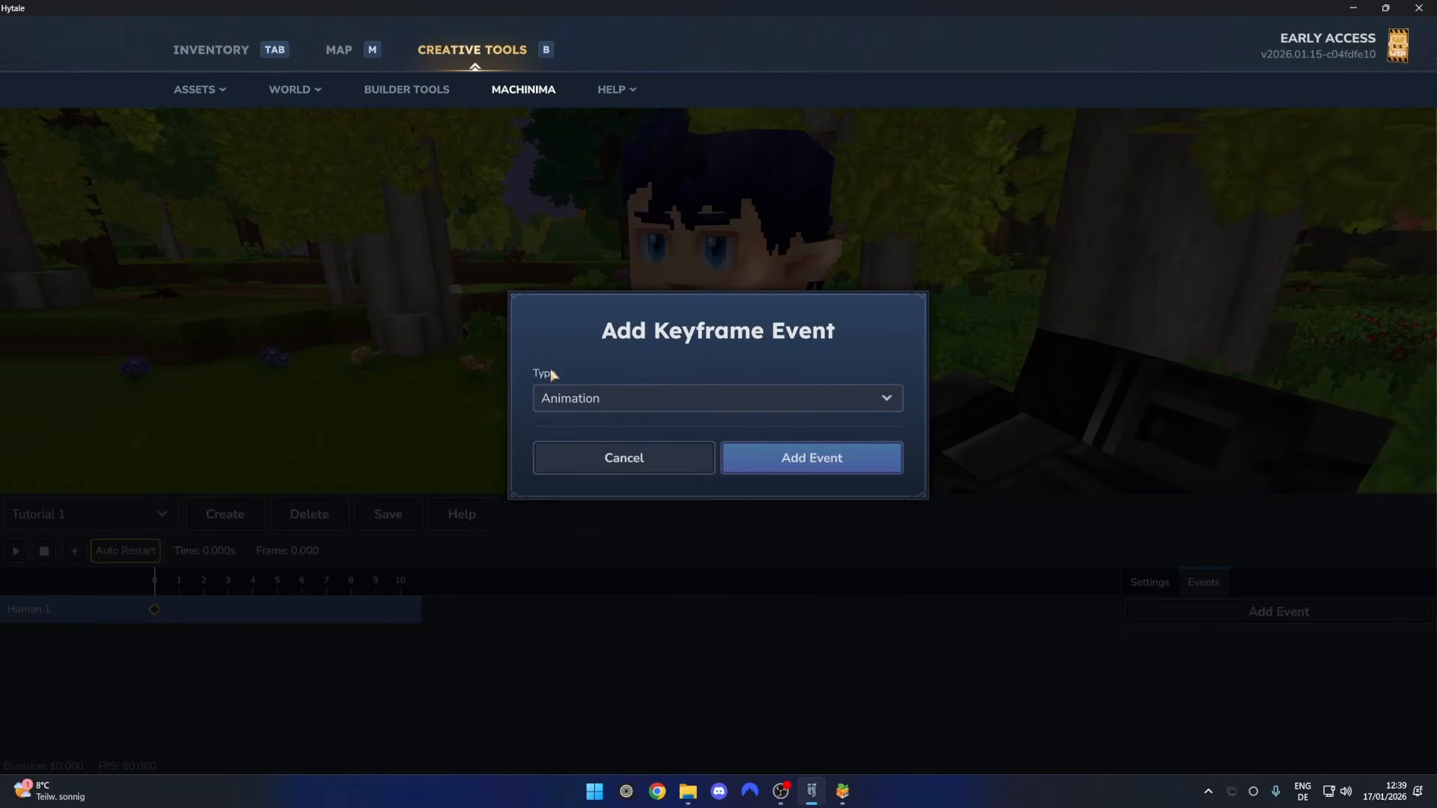
pyautogui.click(822, 464)
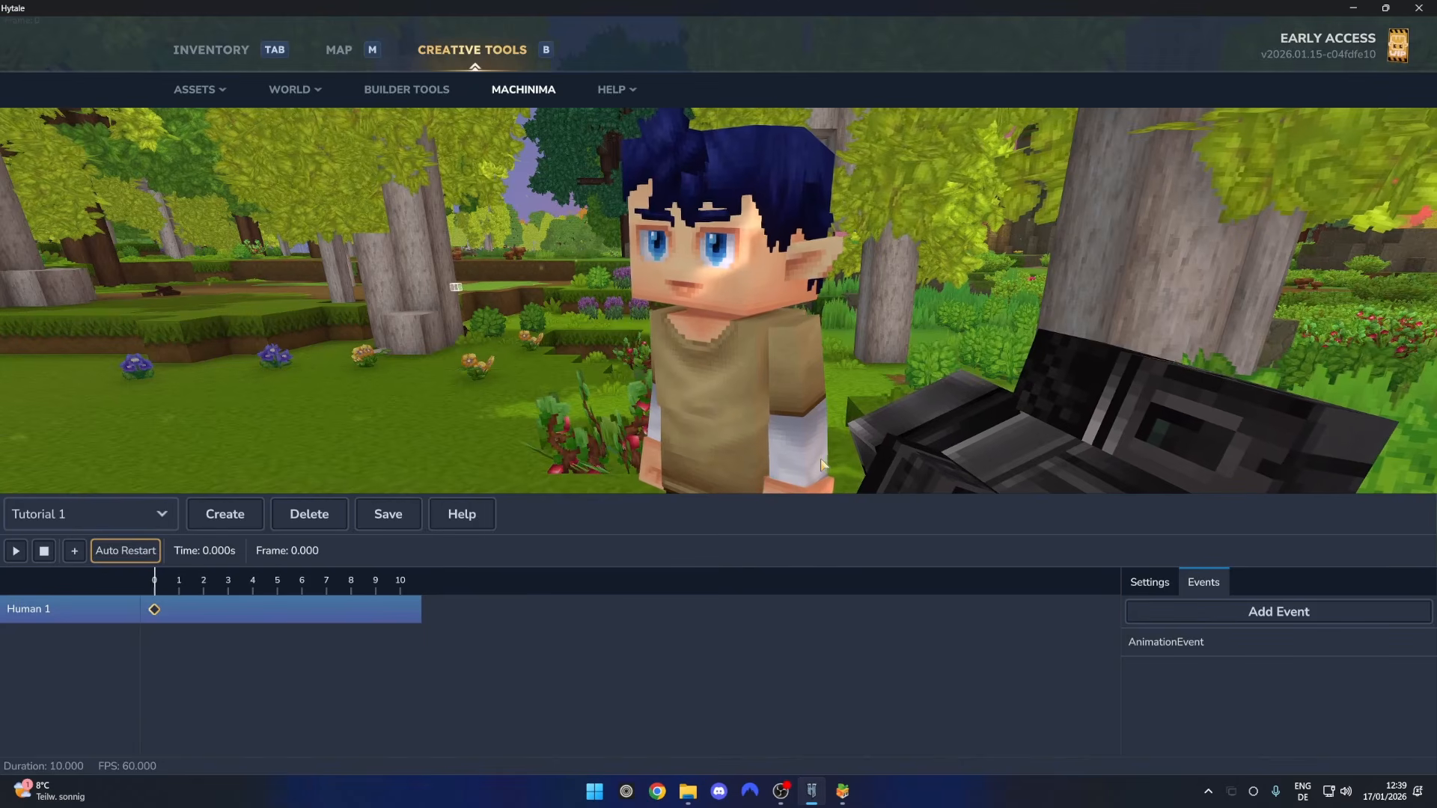
# Set the event's animation ID to SitGround in the Movement slot, checking the spelling in the Asset Editor, and save the changes
pyautogui.click(1355, 642)
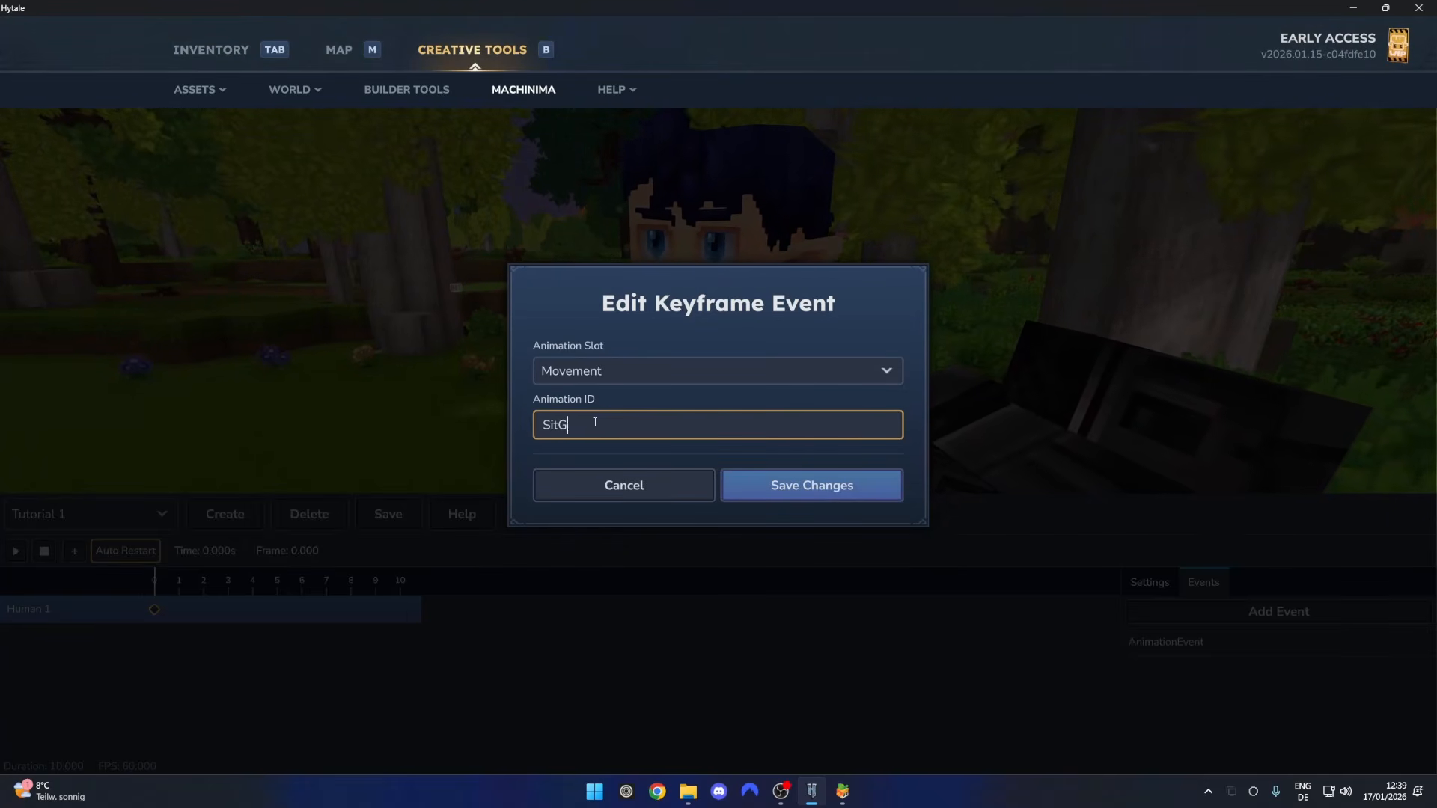
pyautogui.click(846, 794)
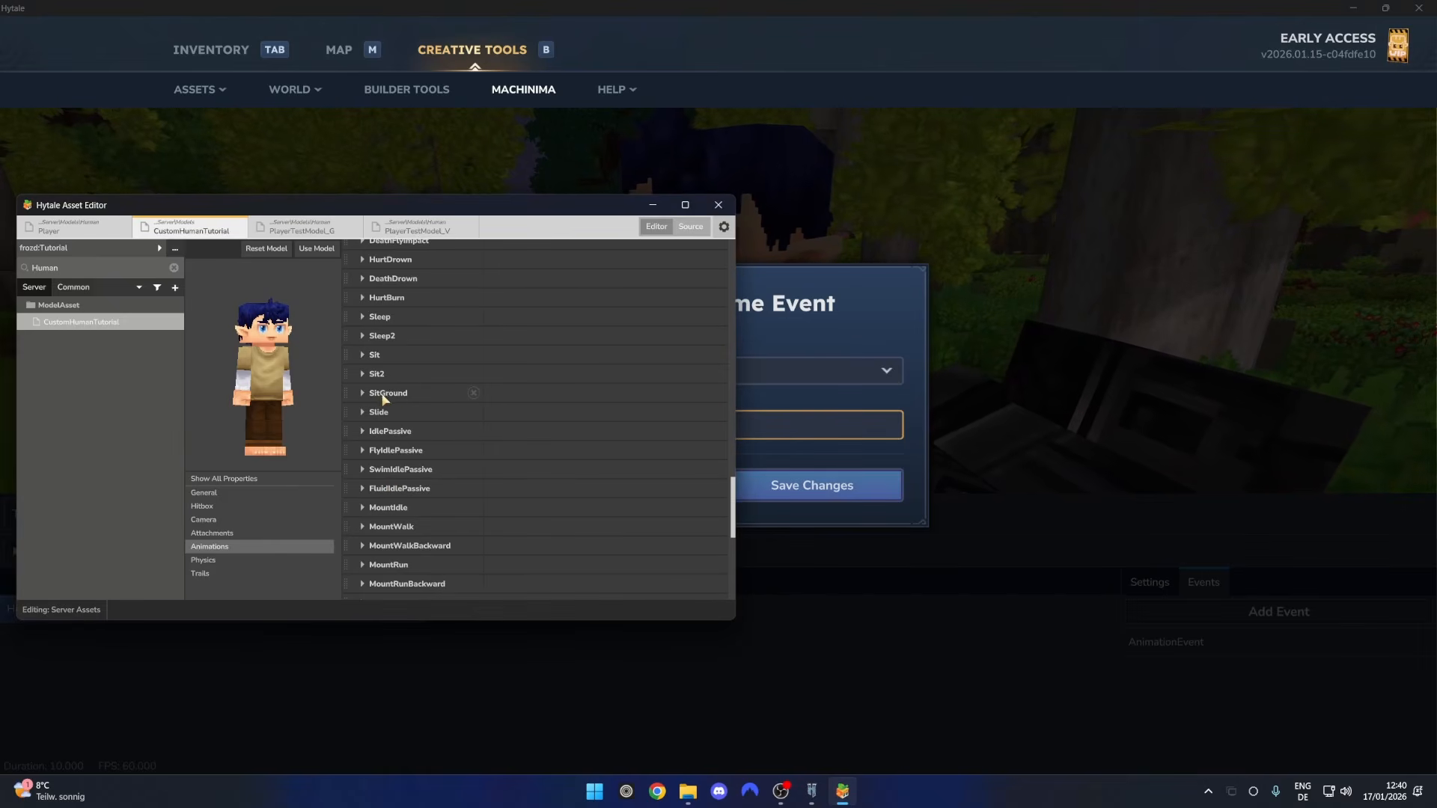
pyautogui.click(692, 406)
pyautogui.click(823, 488)
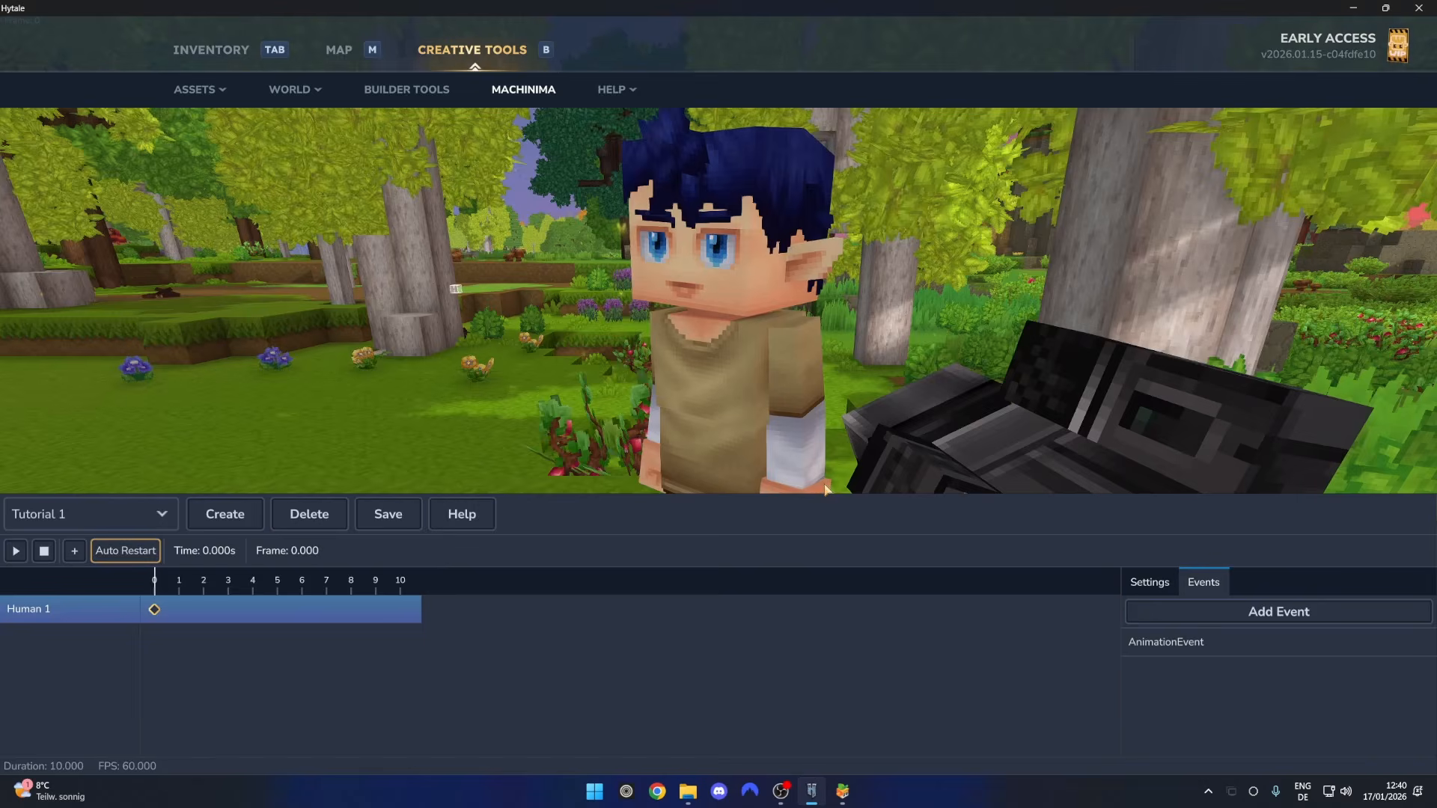
# Add a second Human 1 keyframe at 10 seconds, rewind the timeline to 0 and play the scene
pyautogui.click(16, 554)
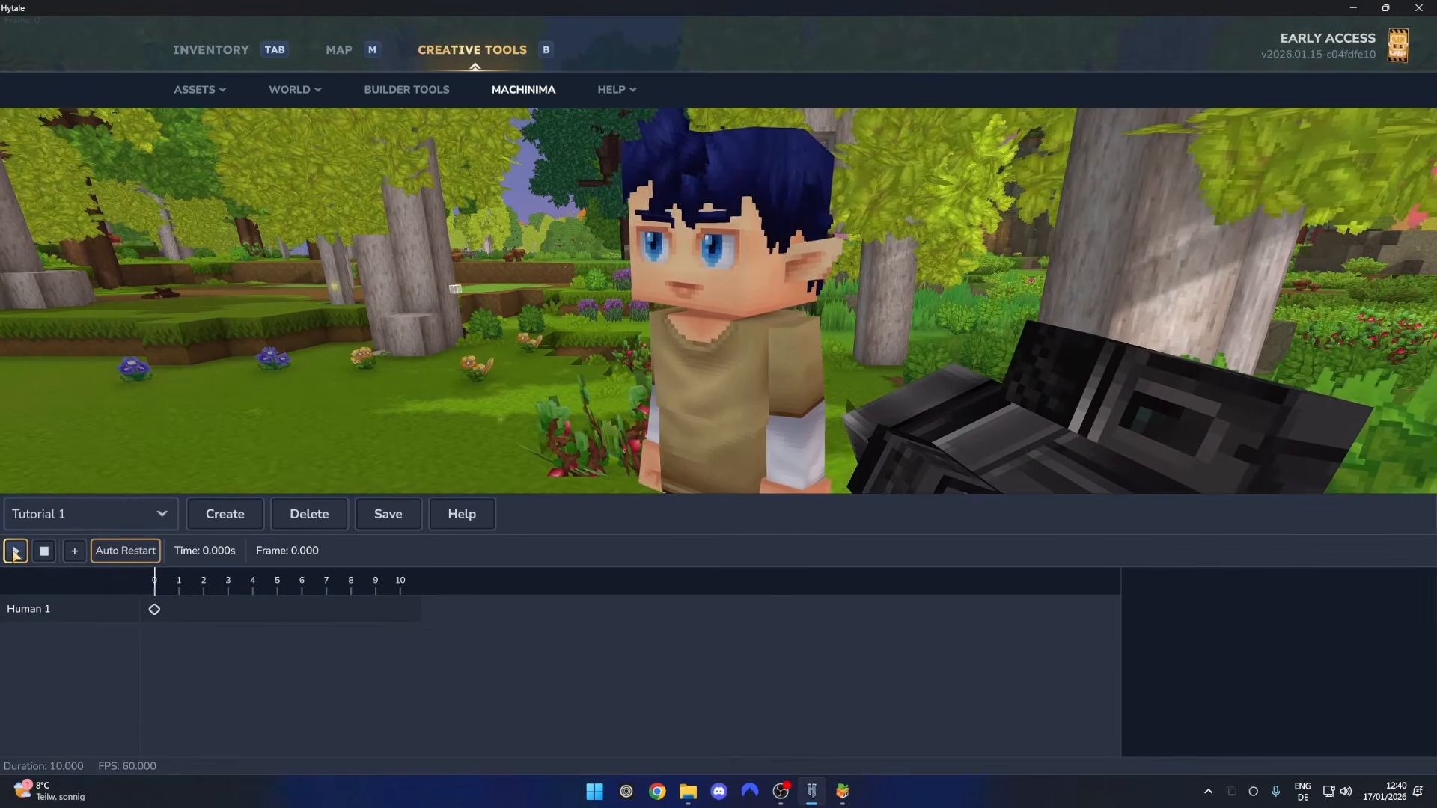
pyautogui.click(154, 609)
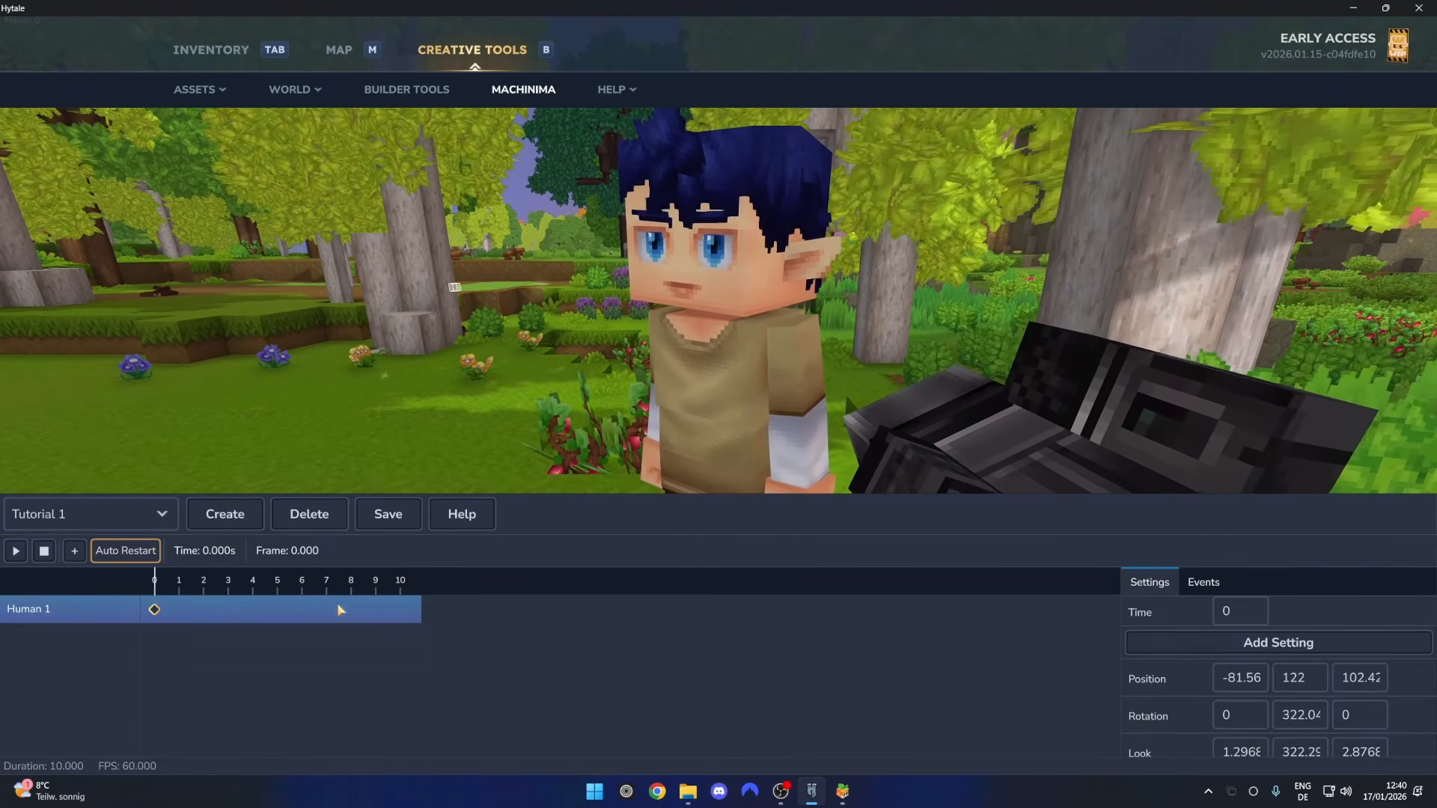
pyautogui.doubleClick(400, 606)
pyautogui.moveTo(404, 585); pyautogui.dragTo(87, 585)
pyautogui.click(16, 552)
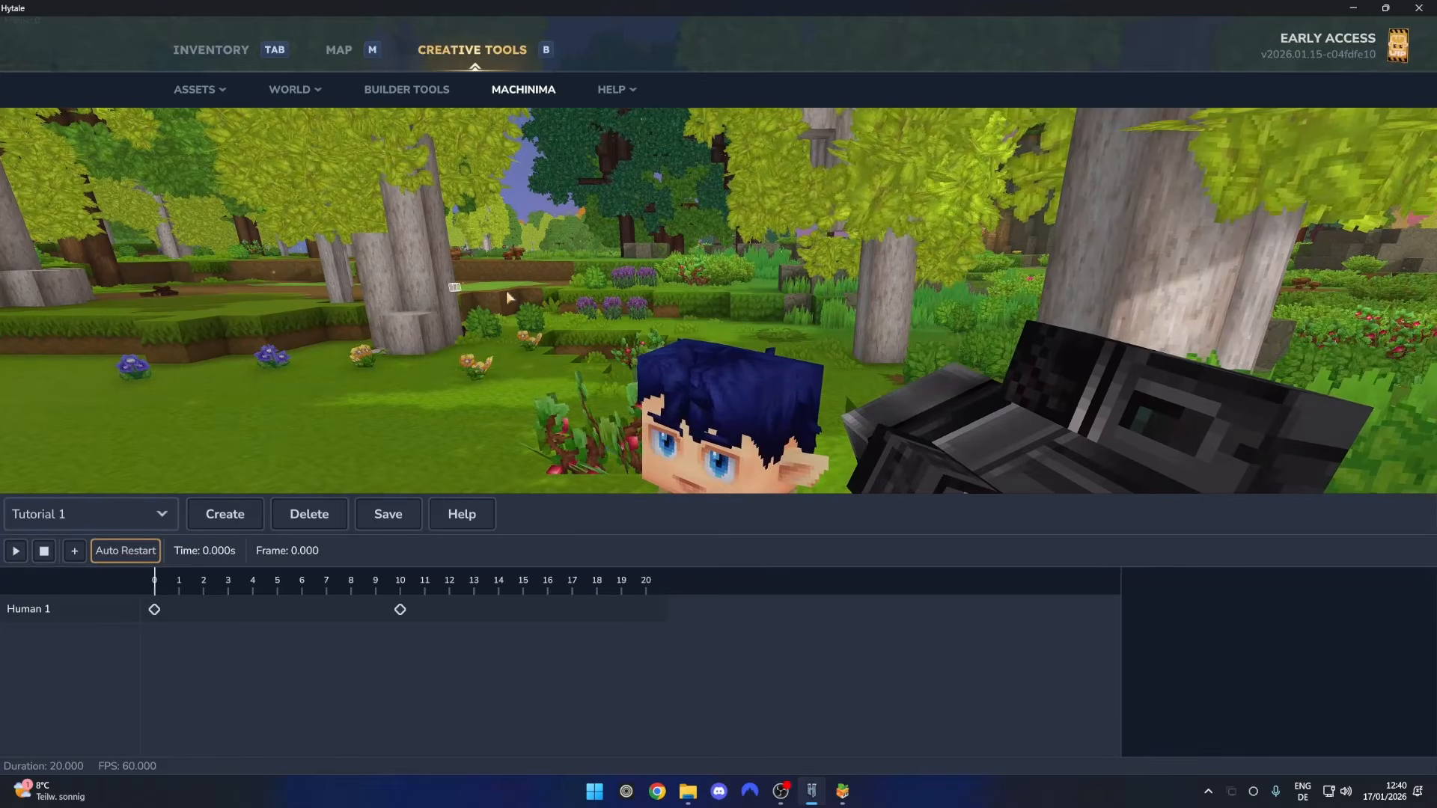
# Leave the Machinima editor, approach the seated character and adjust its head direction with the keyframe marker's rotation handles
pyautogui.press('Escape')
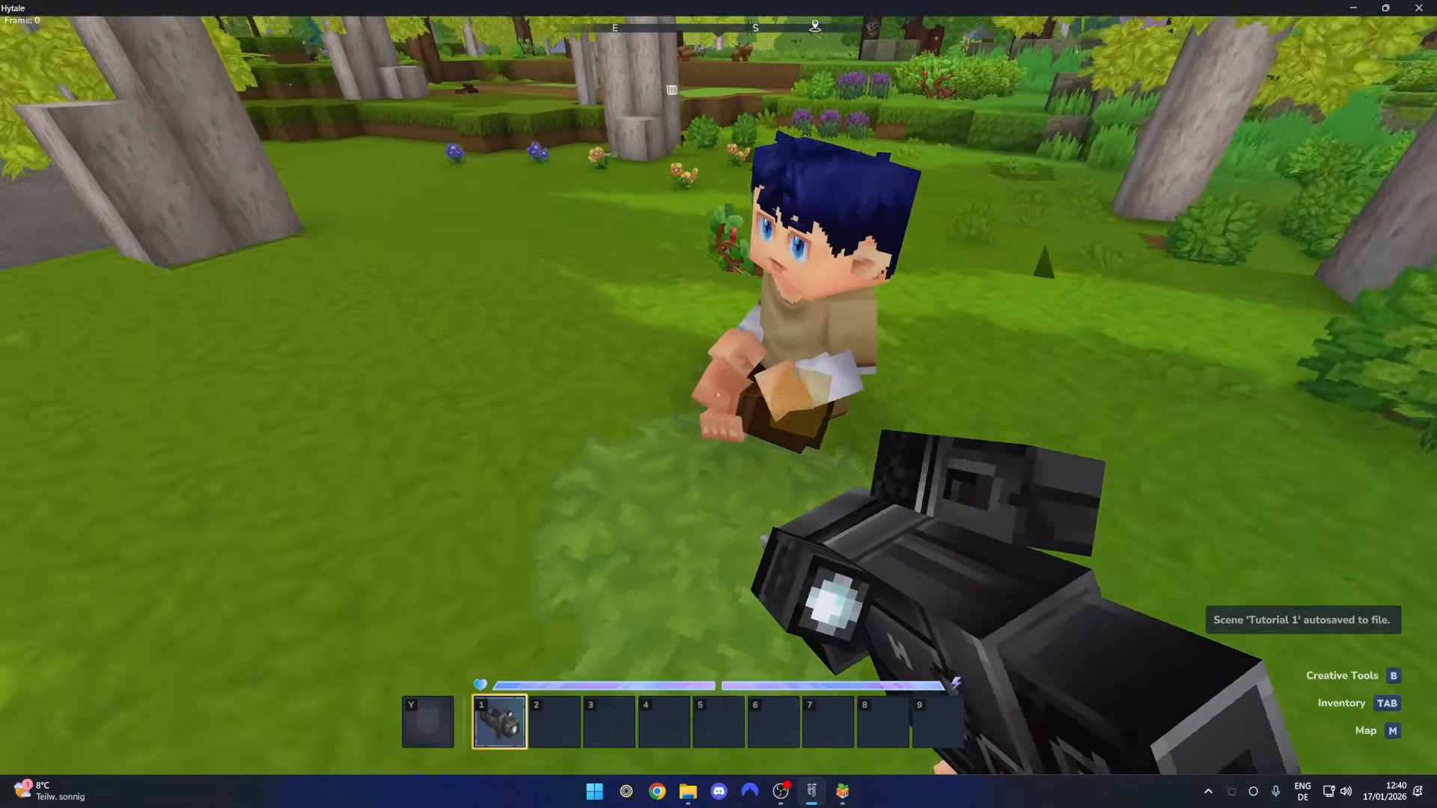
pyautogui.press('w')
pyautogui.press('a')
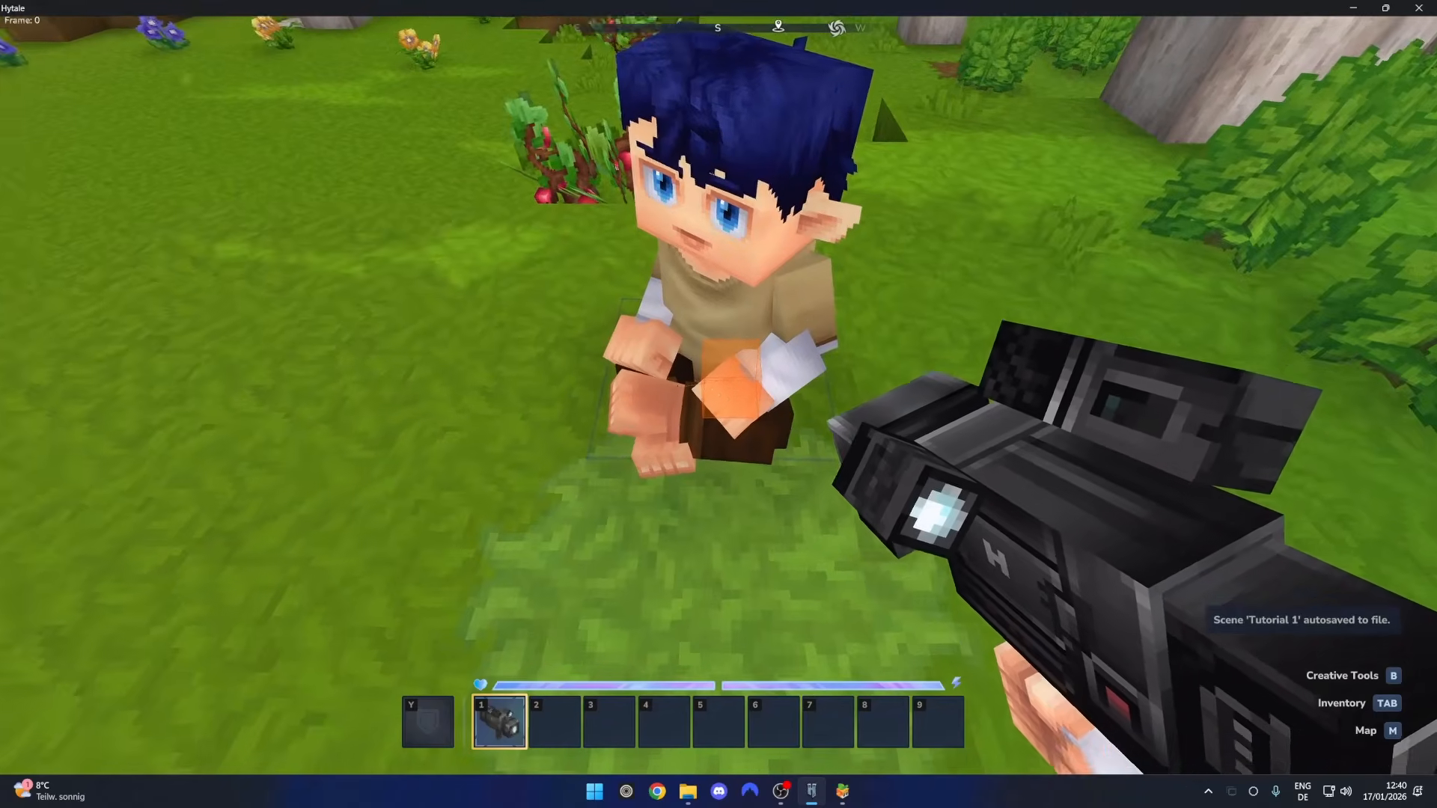
pyautogui.press('a')
pyautogui.press('d')
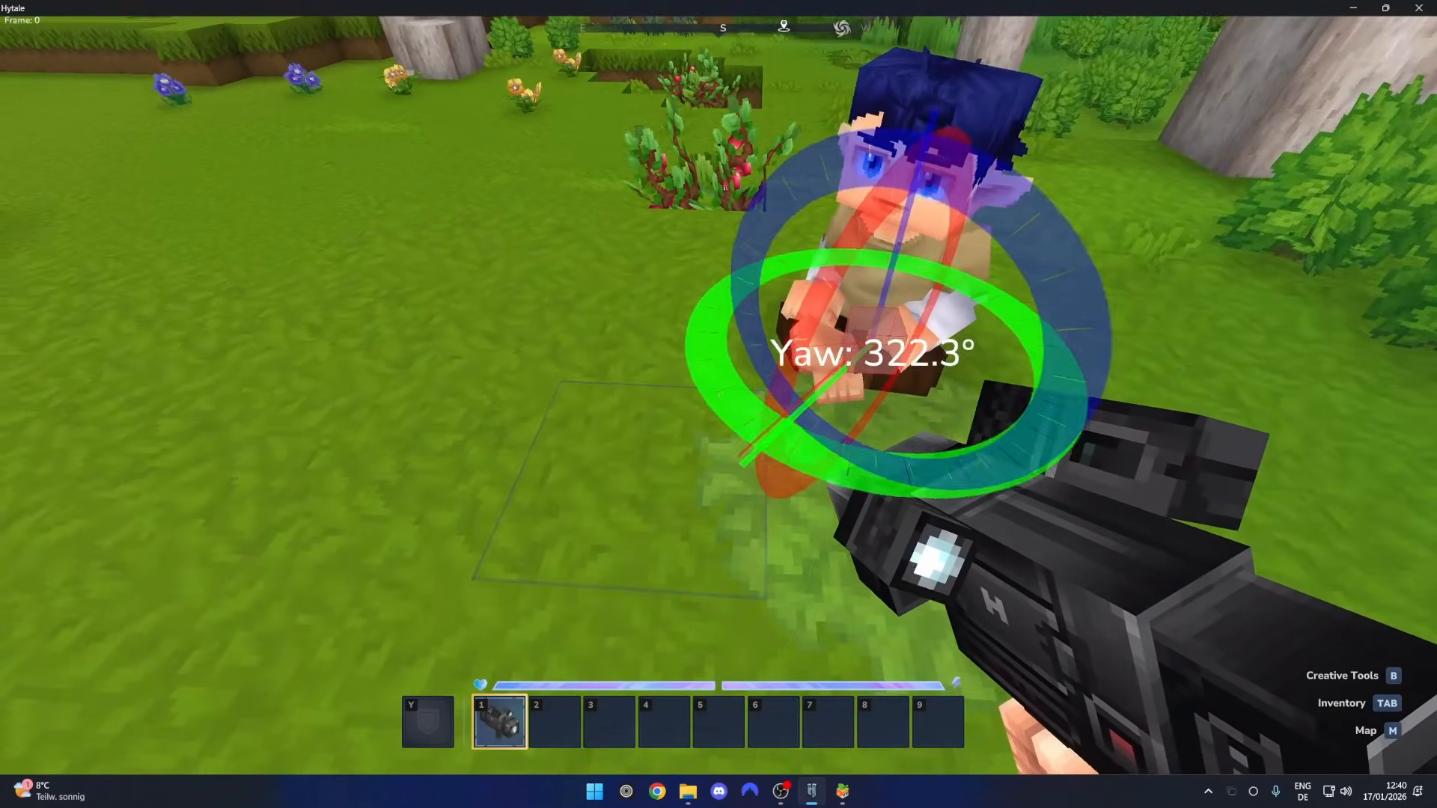
pyautogui.moveTo(719, 395); pyautogui.dragTo(718, 395)
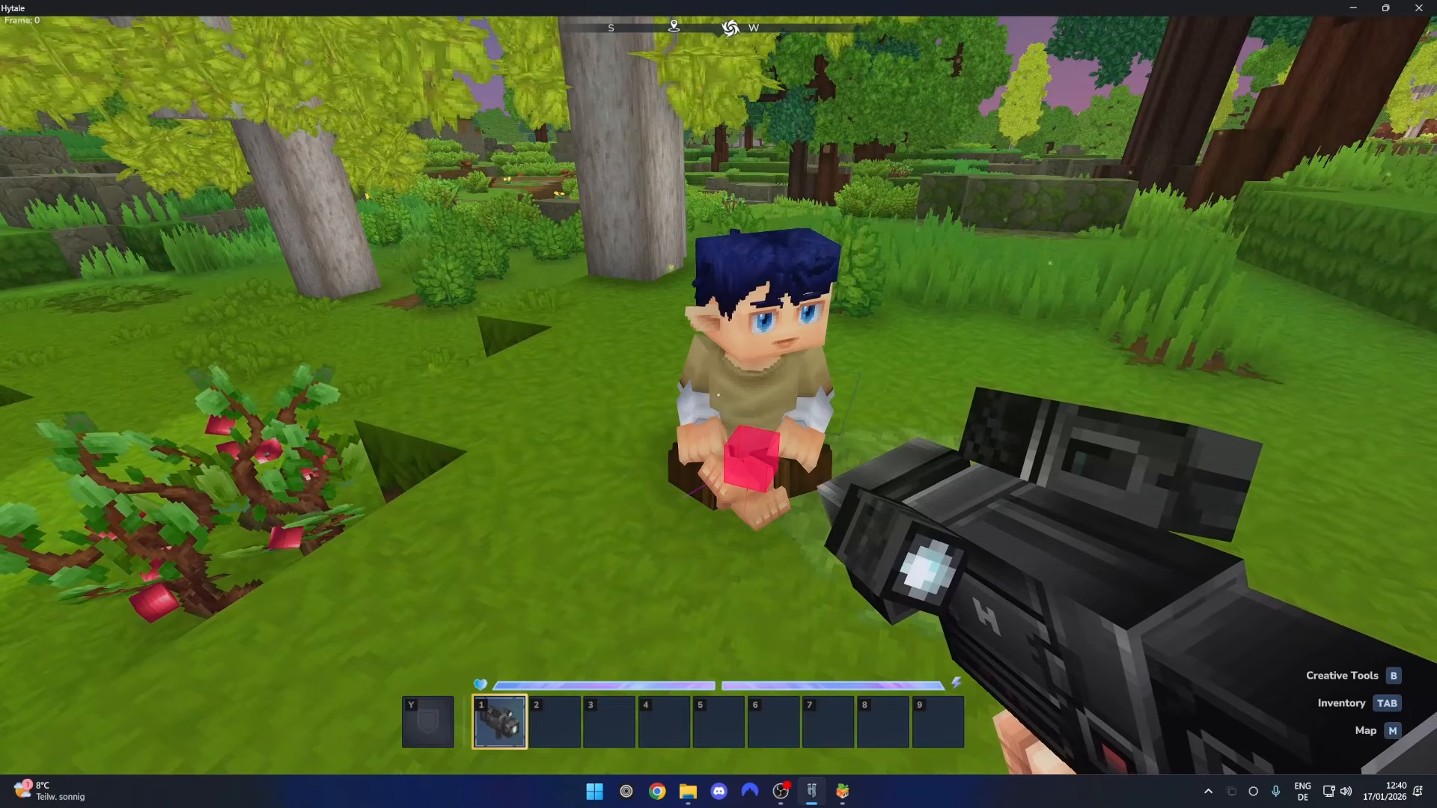
# Fly around the seated character to examine its pose from the front and sides
pyautogui.press('w')
pyautogui.press('d')
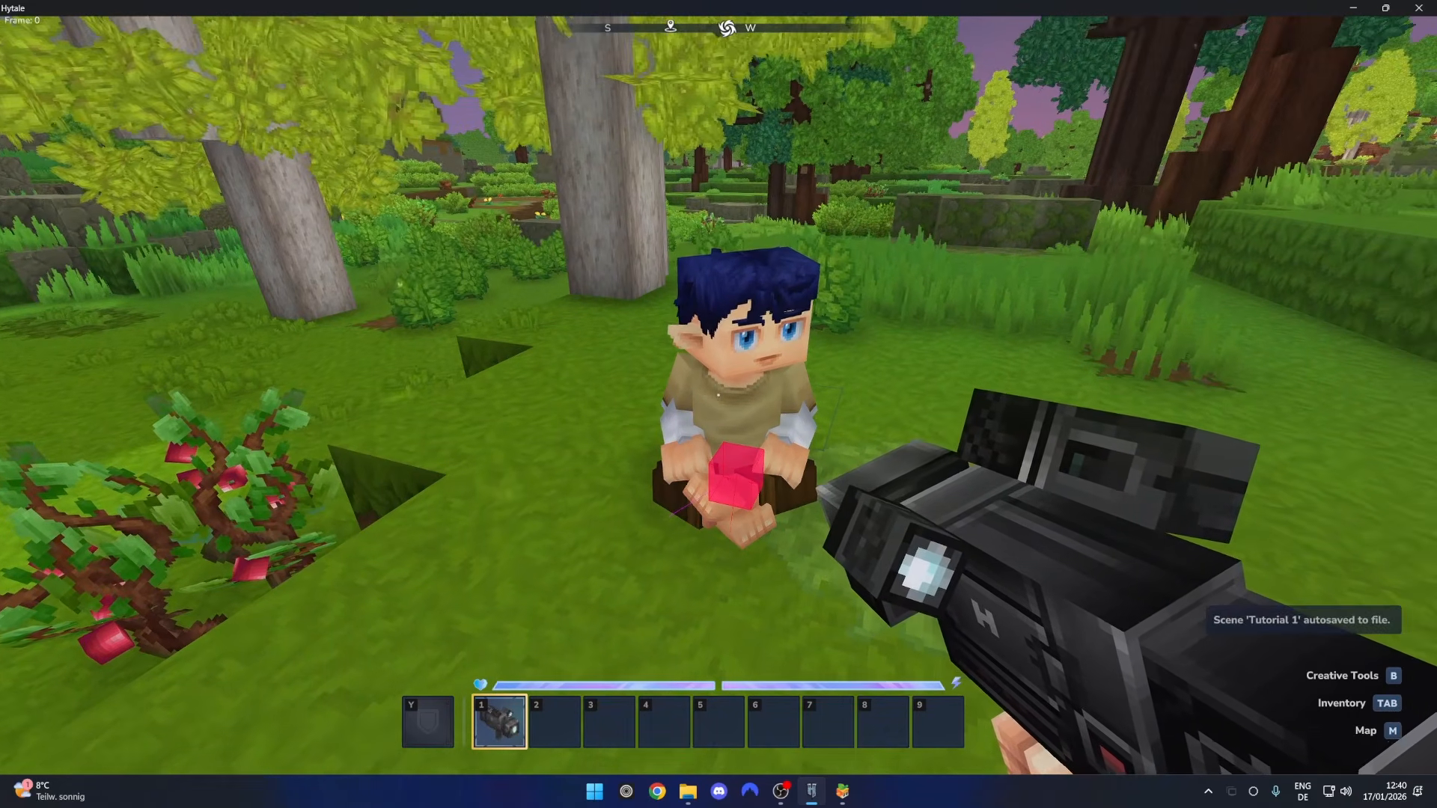
pyautogui.press('a')
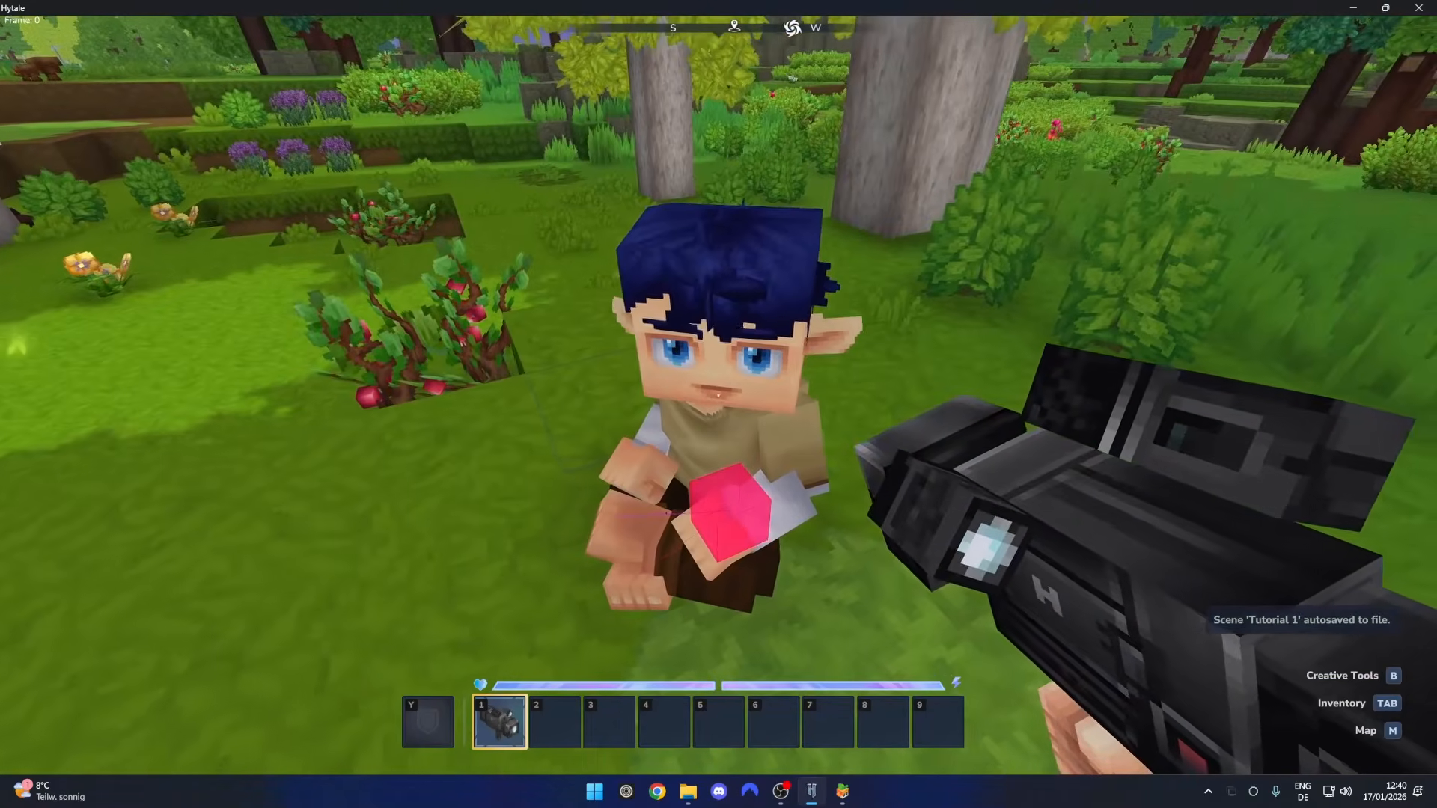
pyautogui.press('d')
pyautogui.press('s')
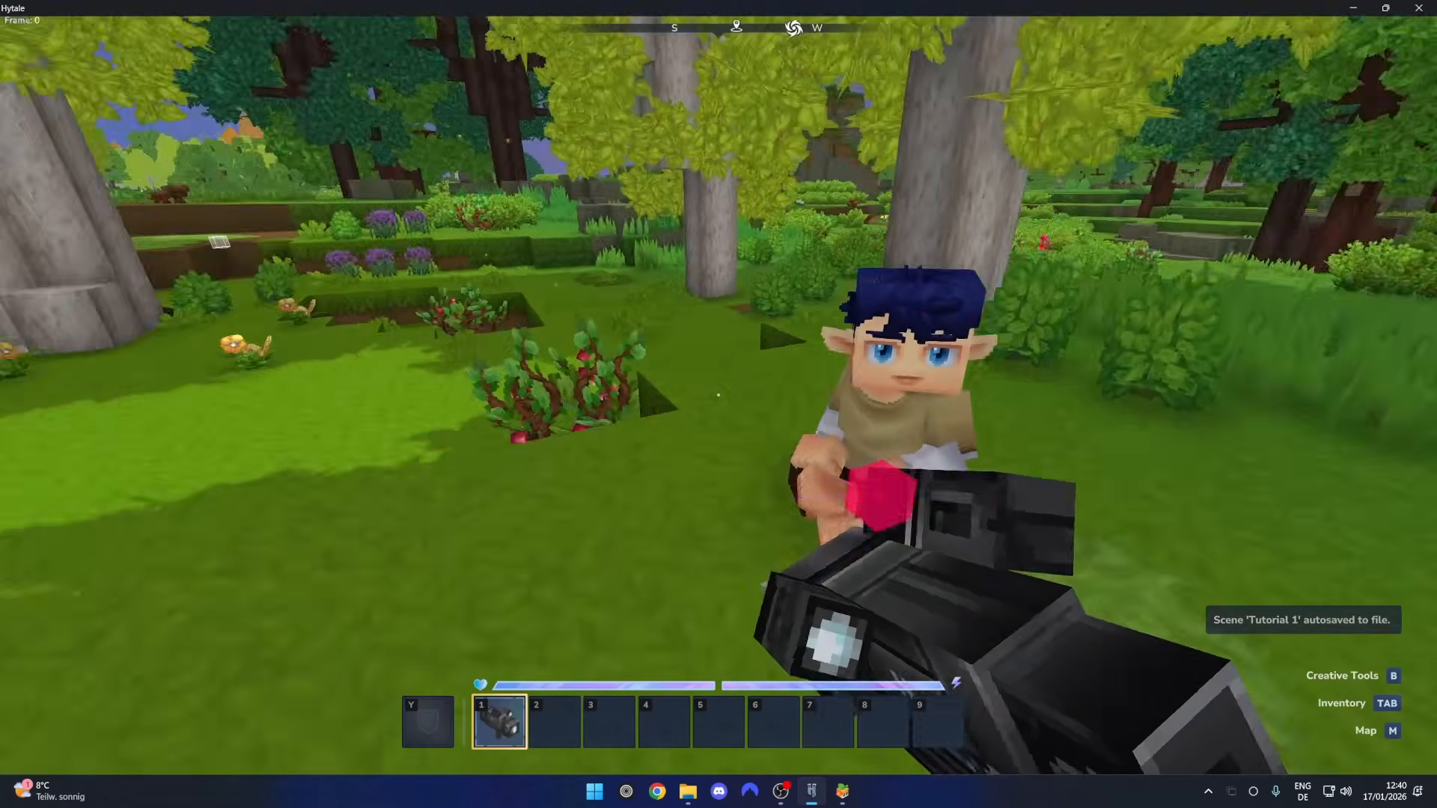